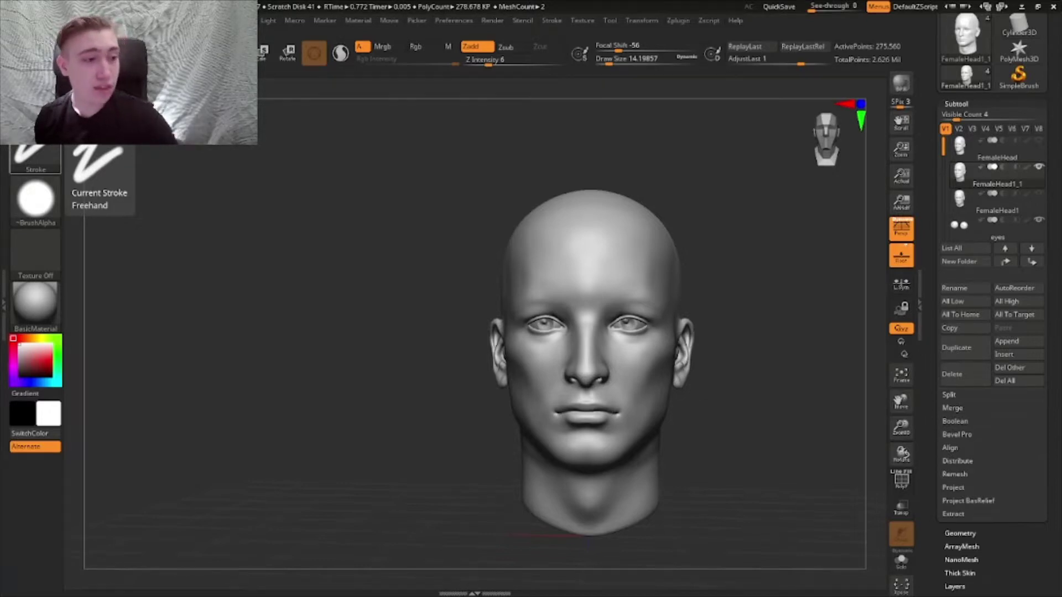
- Reshape the chin and jaw in profile using the Move brush at a Draw Size of about 268
mouse_move(779, 355)
mouse_down()
mouse_move(804, 365)
mouse_move(815, 337)
mouse_move(791, 347)
mouse_move(813, 360)
mouse_move(807, 382)
mouse_move(772, 372)
mouse_up()
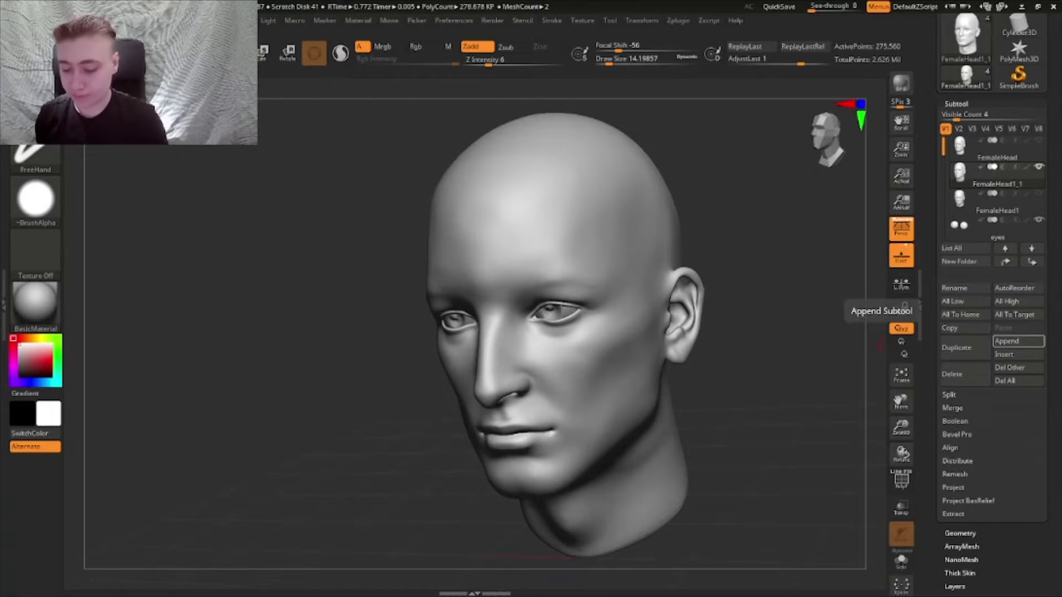
mouse_move(813, 382)
mouse_down()
mouse_move(763, 404)
mouse_move(813, 350)
mouse_move(800, 358)
mouse_up()
key(b)
key(m)
click(773, 406)
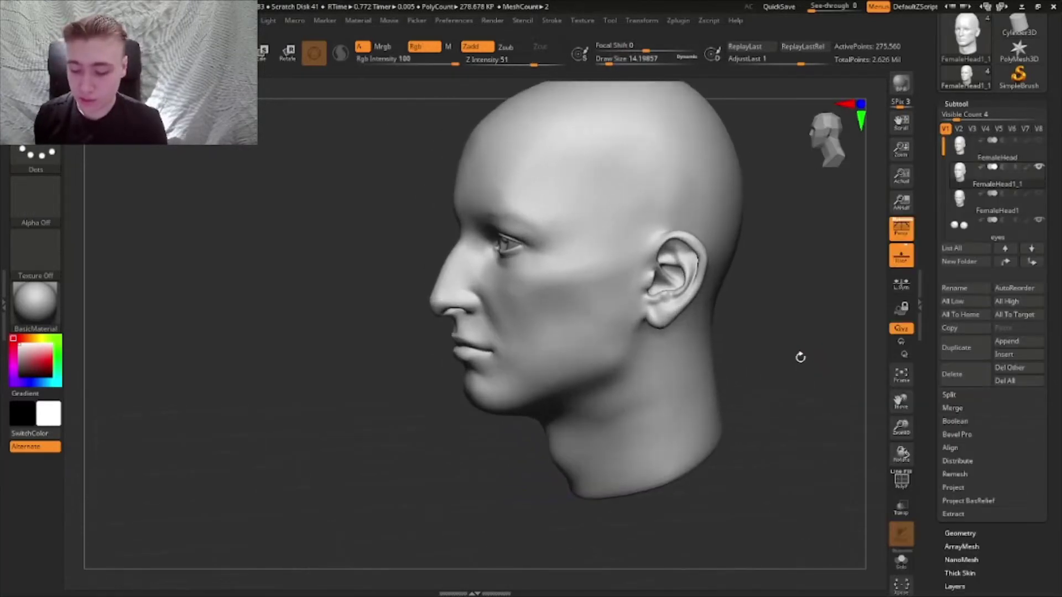
drag(610, 60, 647, 59)
right_drag(506, 341, 508, 353)
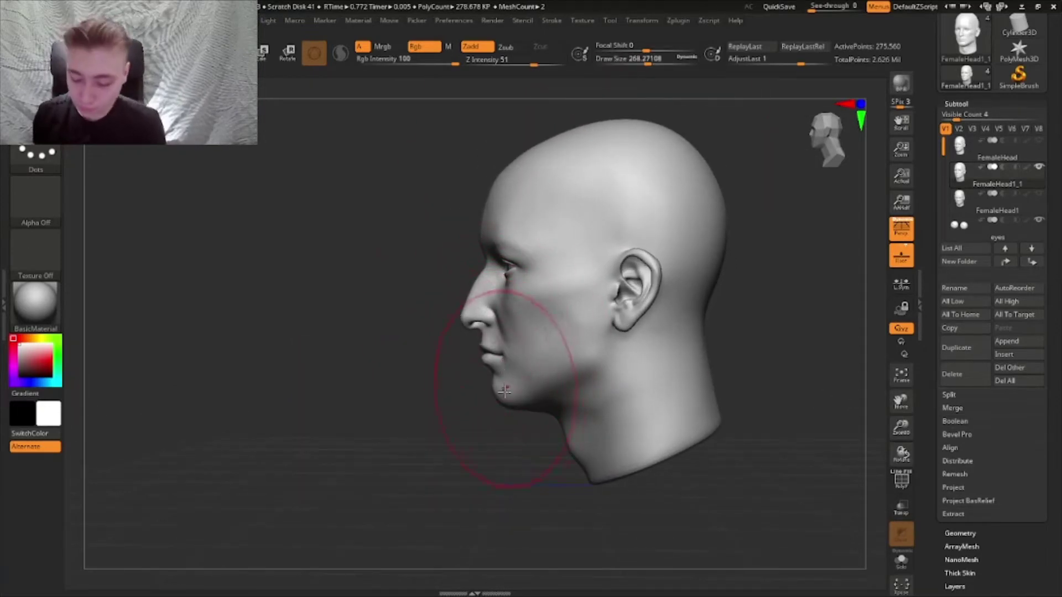
drag(509, 382, 498, 394)
mouse_move(511, 382)
right_down()
mouse_move(546, 372)
mouse_move(517, 361)
mouse_move(463, 381)
right_up()
- Undo the last adjustments and nudge the jaw below the ear with a smaller Move brush
key(ctrl+z)
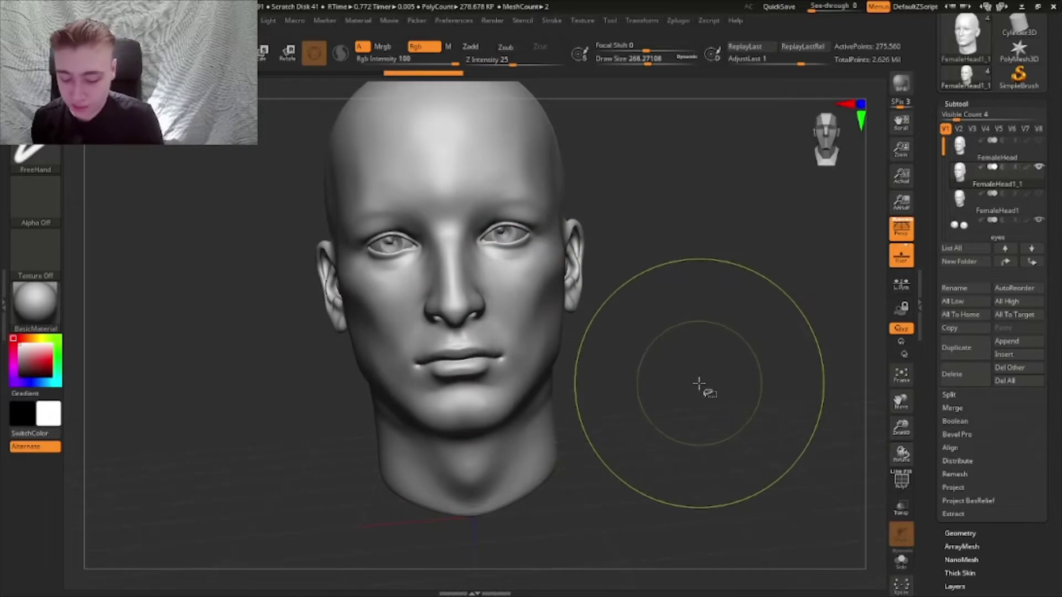
key(ctrl+z)
mouse_move(716, 370)
right_down()
mouse_move(714, 359)
mouse_move(637, 417)
mouse_move(616, 461)
right_up()
key(ctrl+z)
key(ctrl+shift+z)
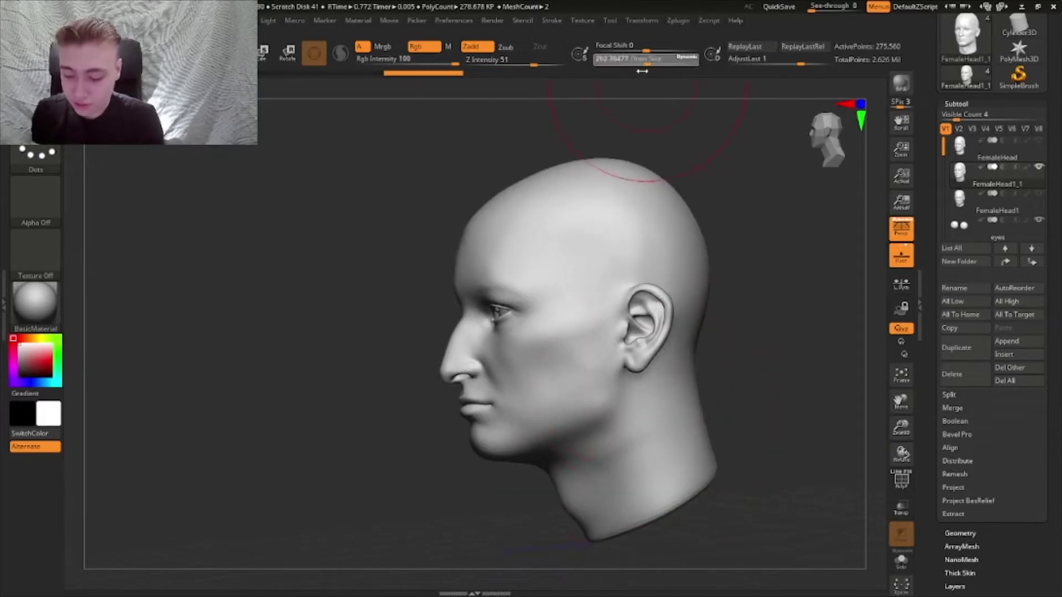
drag(647, 62, 637, 62)
mouse_move(607, 408)
mouse_down()
mouse_move(603, 420)
mouse_move(603, 404)
mouse_up()
- Try to mask the lower face and jaw with the Draw Size at about 68
click(623, 62)
key(b)
key(m)
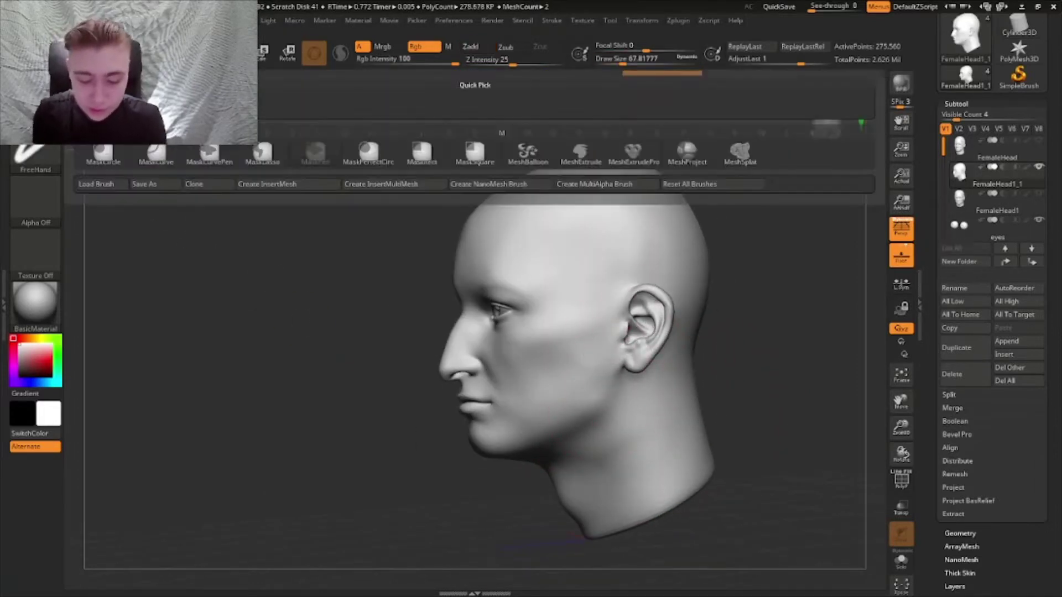
key(v)
right_drag(548, 302, 531, 308)
mouse_move(492, 452)
ctrl+mouse_down()
mouse_move(579, 389)
mouse_move(596, 341)
ctrl+mouse_up()
ctrl+drag(539, 441, 502, 436)
key(ctrl+z)
right_drag(770, 350, 793, 345)
key(ctrl+z)
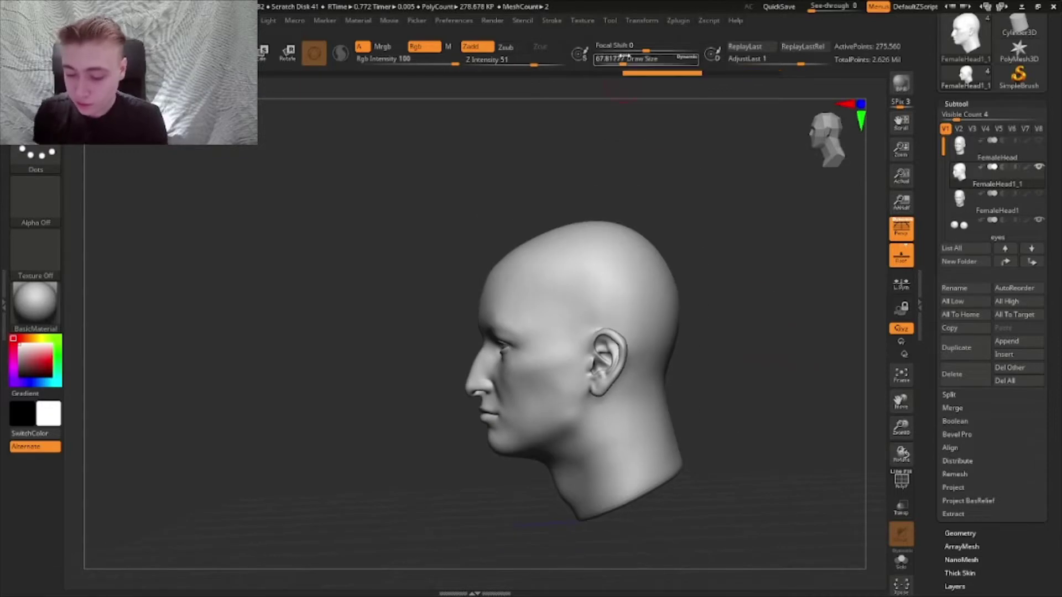
- Reshape the back and top of the skull in profile using the Move brush at a Draw Size of about 274
drag(623, 61, 648, 62)
drag(657, 272, 646, 277)
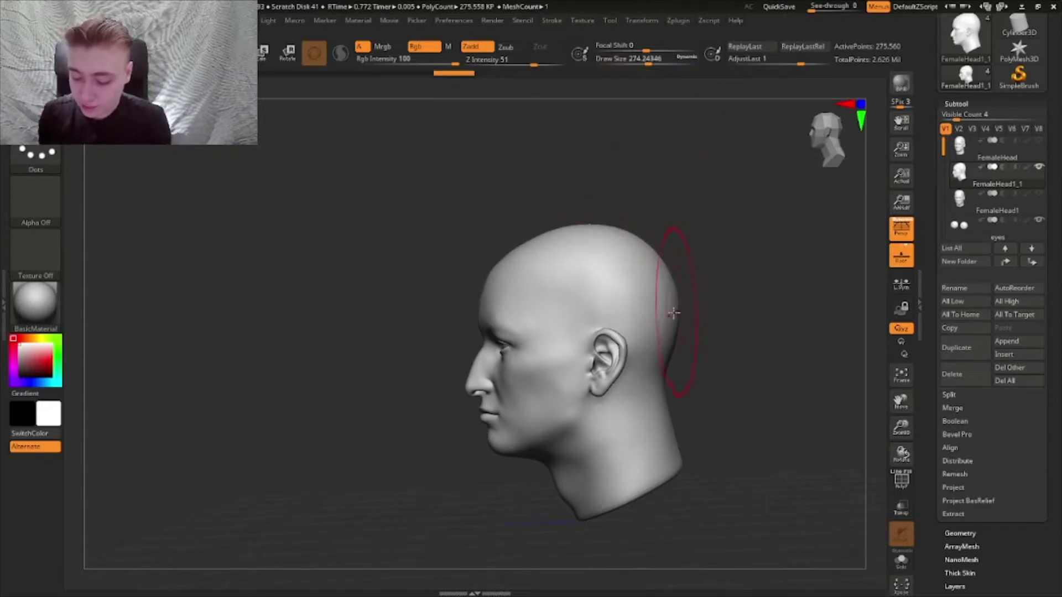
drag(670, 313, 656, 365)
right_drag(694, 380, 718, 365)
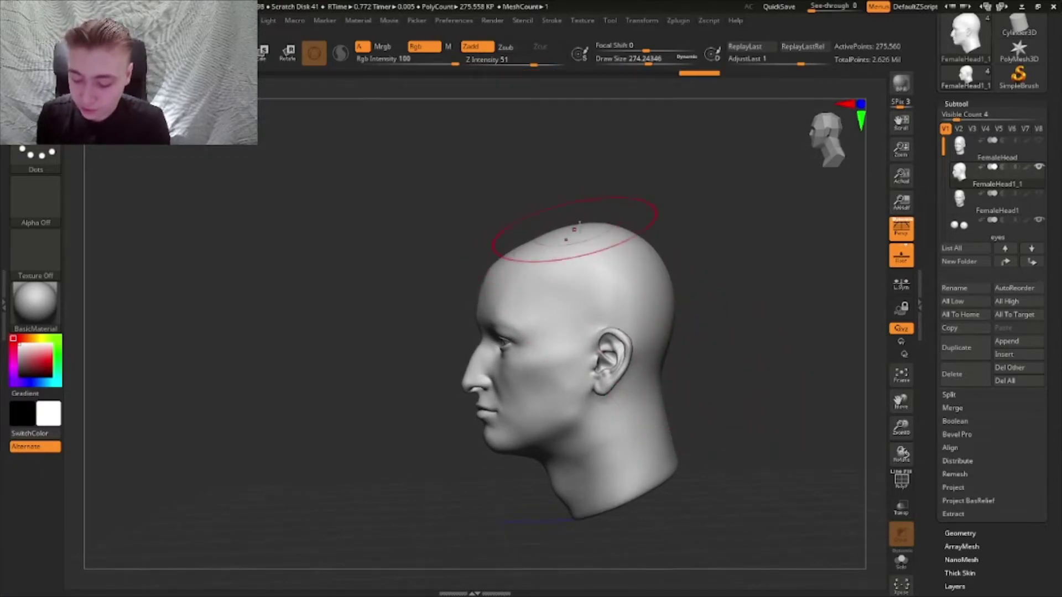
mouse_move(588, 206)
right_down()
mouse_move(645, 204)
mouse_move(640, 218)
mouse_move(658, 226)
mouse_move(618, 220)
right_up()
- Reshape the ear area in profile, reducing the Move brush's Draw Size to about 207 and then about 120
click(642, 61)
right_drag(605, 323, 600, 317)
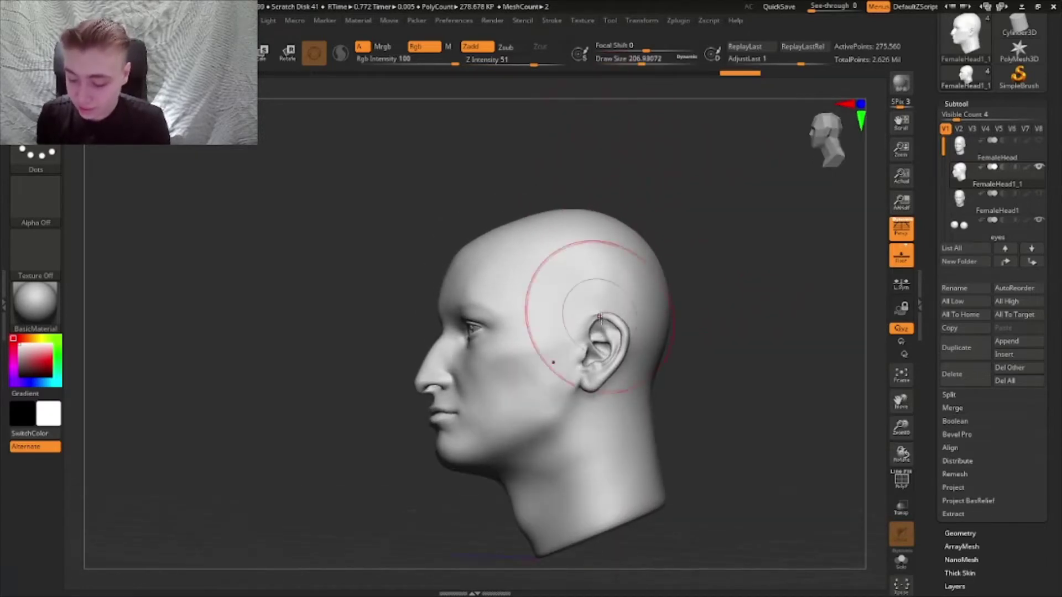
key(bracketleft)
key(bracketleft)
right_drag(591, 369, 592, 375)
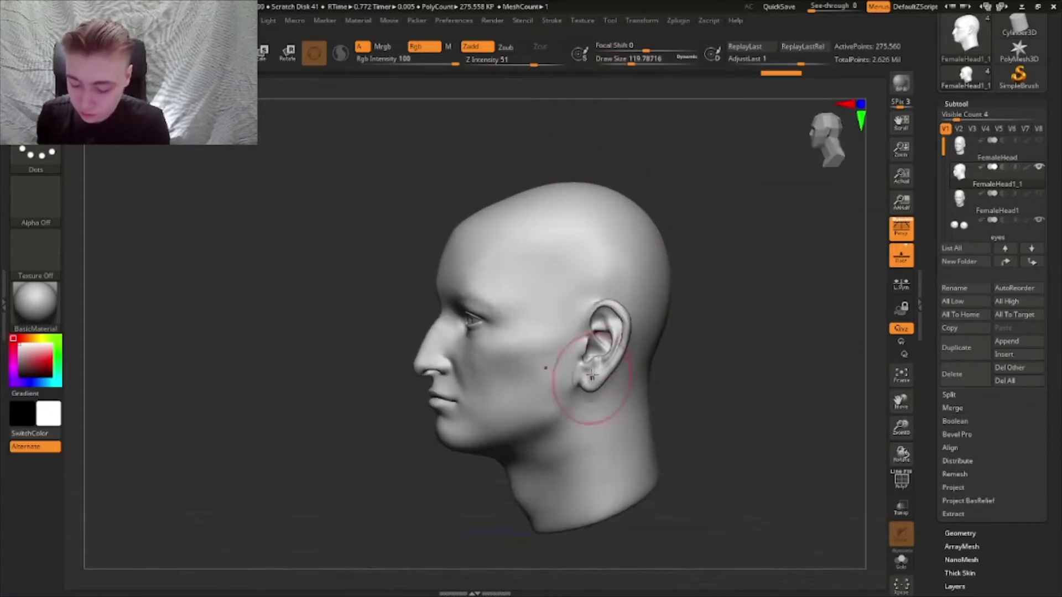
right_drag(614, 304, 629, 294)
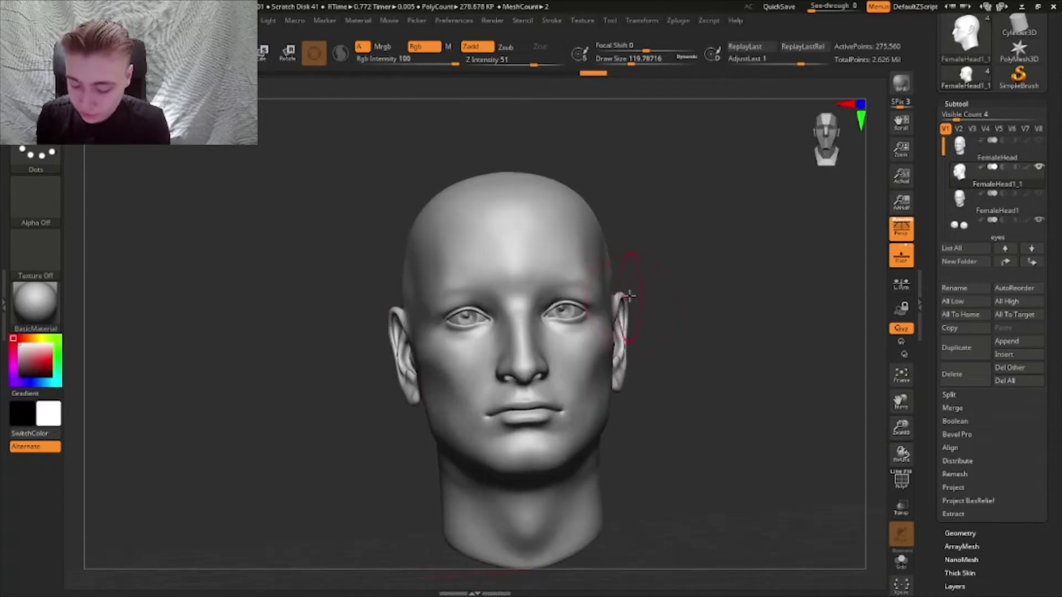
- Adjust the upper ears from the front, then shape the sides of the jaw with a smaller Move brush
drag(629, 294, 629, 312)
mouse_move(625, 378)
right_down()
mouse_move(728, 339)
mouse_move(642, 300)
mouse_move(647, 249)
right_up()
drag(631, 61, 621, 71)
right_drag(600, 332, 625, 346)
mouse_move(629, 407)
mouse_down()
mouse_move(619, 367)
mouse_move(610, 421)
mouse_up()
mouse_move(528, 408)
right_down()
mouse_move(573, 410)
mouse_move(576, 370)
right_up()
key(b)
key(c)
key(b)
drag(623, 71, 619, 71)
mouse_move(442, 354)
right_down()
mouse_move(503, 353)
mouse_move(486, 346)
right_up()
key(b)
key(s)
key(t)
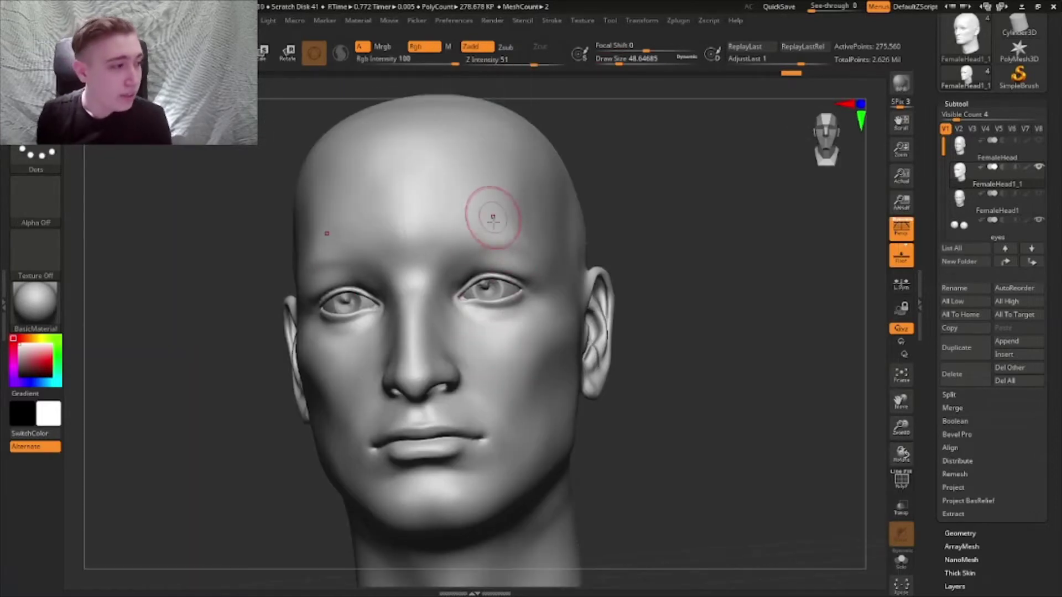
- Set the Draw Size to about 80 and reshape the sides of the nose from the front
drag(619, 62, 625, 62)
right_drag(528, 179, 487, 193)
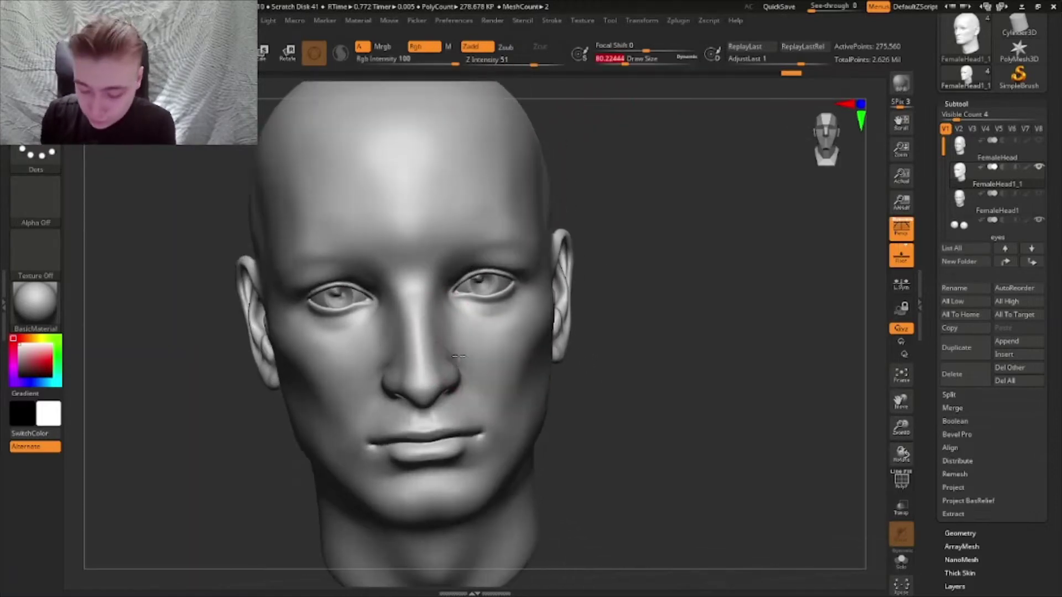
click(453, 360)
mouse_move(448, 370)
right_down()
mouse_move(421, 372)
mouse_move(443, 325)
mouse_move(404, 354)
mouse_move(500, 324)
mouse_move(427, 325)
mouse_move(520, 324)
mouse_move(665, 280)
mouse_move(642, 271)
right_up()
- Reshape the nose tip and nostrils from the front and side with the Draw Size at about 62
click(619, 60)
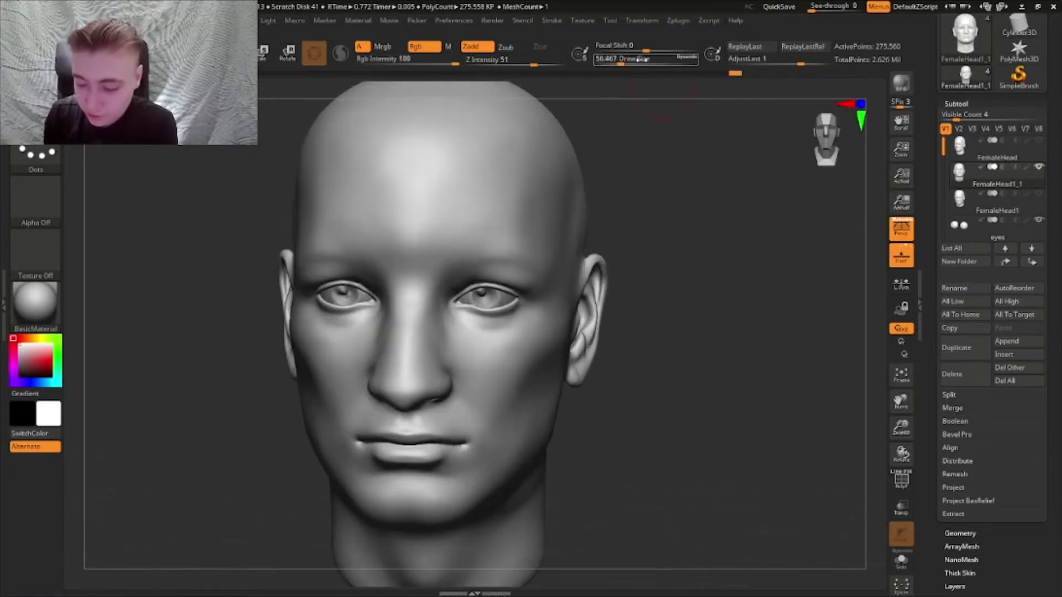
click(622, 60)
mouse_move(580, 139)
right_down()
mouse_move(430, 379)
mouse_move(354, 387)
right_up()
drag(442, 388, 436, 380)
right_drag(436, 379, 338, 384)
drag(431, 392, 423, 398)
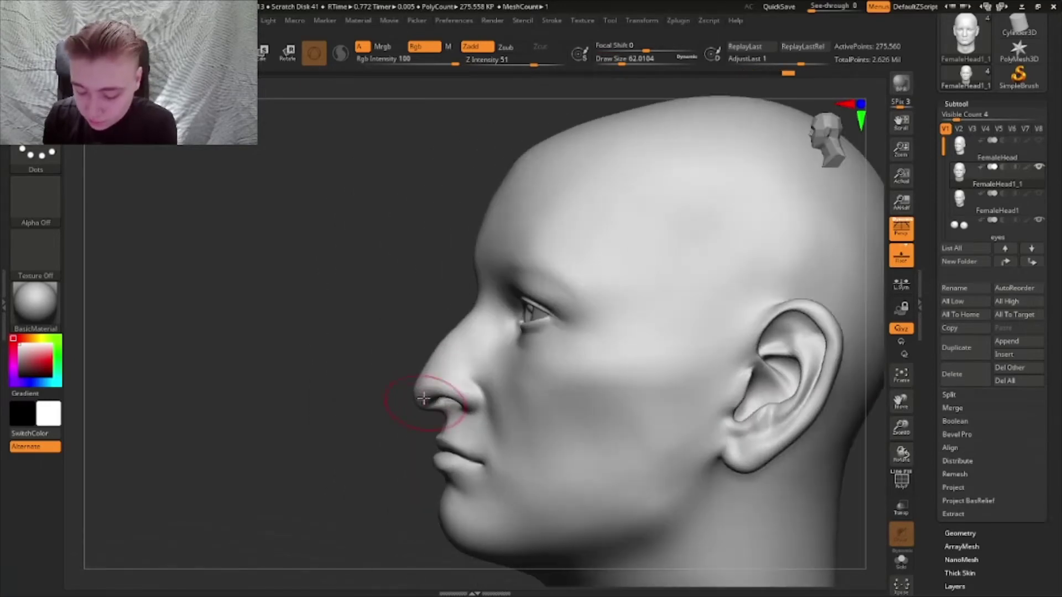
mouse_move(497, 293)
right_down()
mouse_move(459, 328)
mouse_move(482, 301)
mouse_move(443, 310)
mouse_move(561, 339)
mouse_move(501, 329)
right_up()
- Sculpt the bridge and sides of the nose with the Z Intensity 6 brush at a Draw Size of about 54
drag(622, 60, 615, 60)
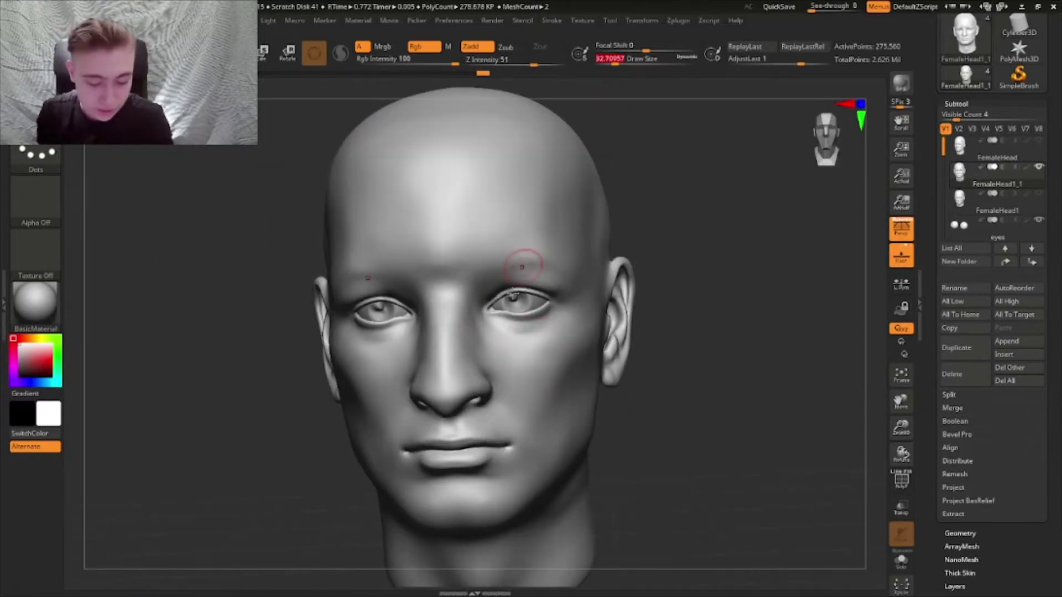
key(shift)
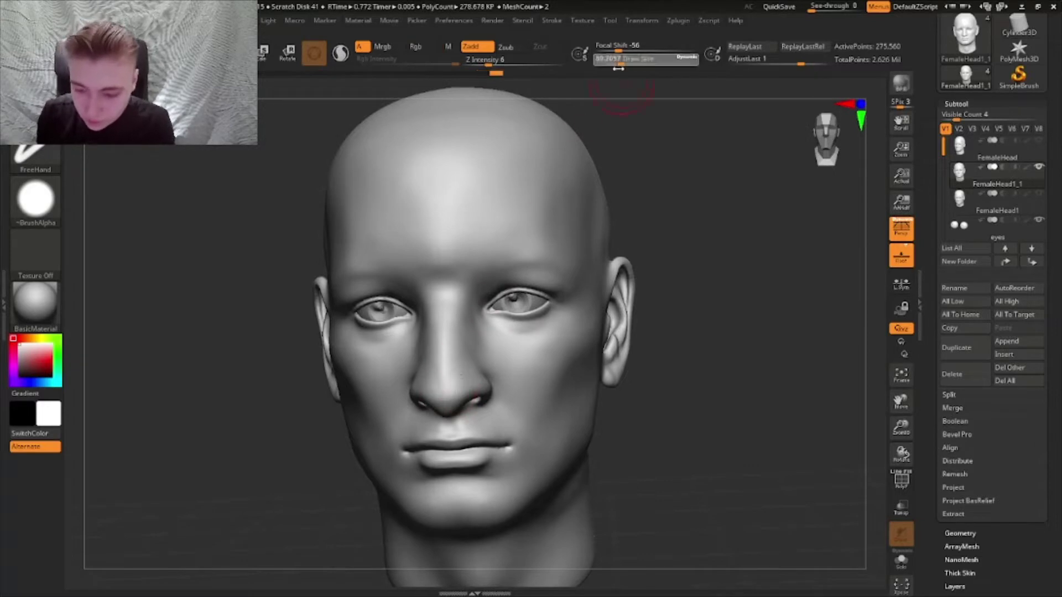
click(620, 59)
ctrl+right_drag(467, 323, 444, 417)
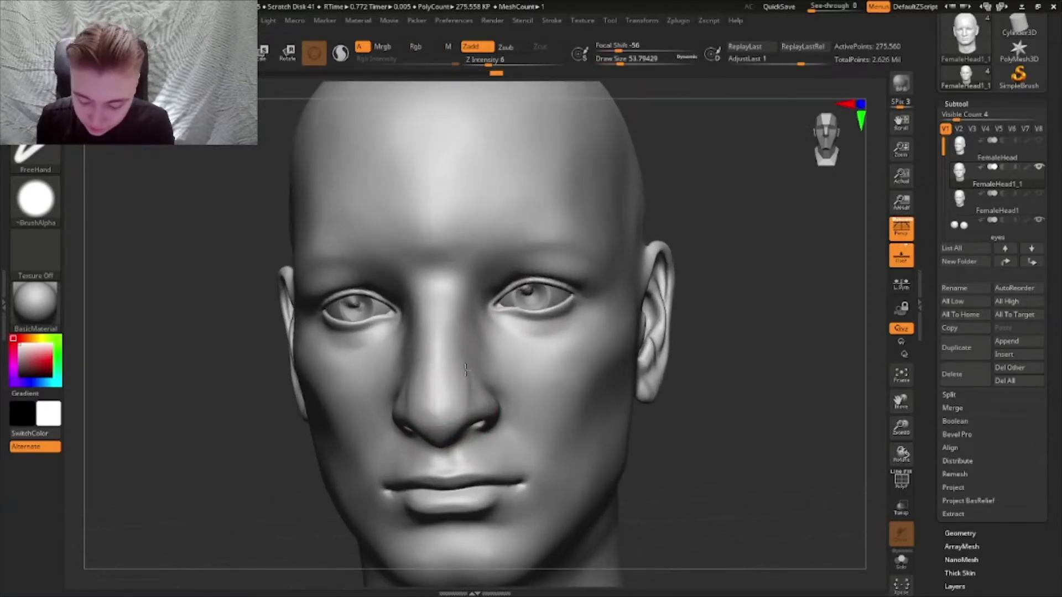
mouse_move(481, 387)
right_down()
mouse_move(474, 405)
mouse_move(444, 383)
right_up()
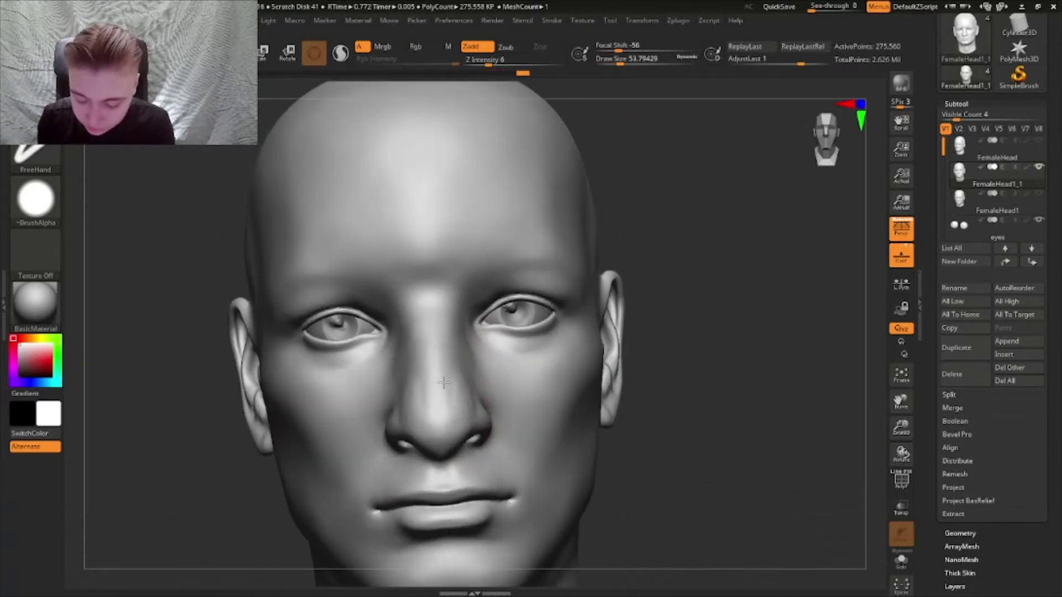
mouse_move(463, 266)
right_down()
mouse_move(427, 409)
mouse_move(553, 339)
mouse_move(664, 349)
mouse_move(675, 396)
mouse_move(656, 360)
mouse_move(704, 367)
mouse_move(672, 356)
mouse_move(699, 351)
mouse_move(703, 363)
mouse_move(708, 344)
mouse_move(707, 366)
right_up()
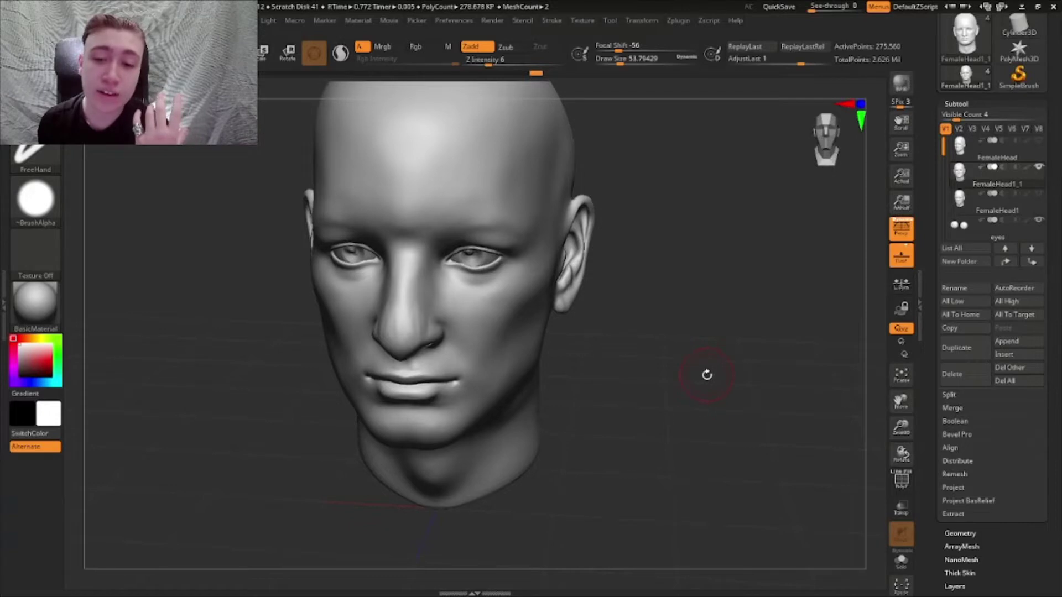
- Sculpt the smile folds from beside the nostrils down past the mouth corners with a Draw Size of about 39
right_drag(706, 374, 703, 371)
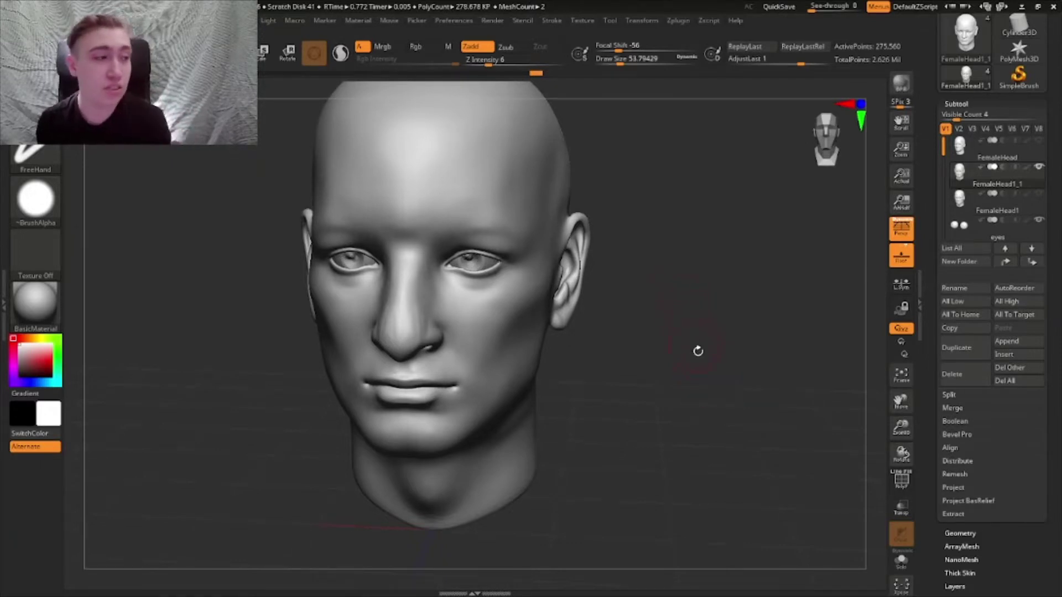
mouse_move(713, 359)
right_down()
mouse_move(716, 341)
mouse_move(702, 384)
mouse_move(720, 367)
right_up()
mouse_move(473, 342)
ctrl+right_down()
mouse_move(477, 287)
mouse_move(499, 268)
ctrl+right_up()
alt+right_drag(482, 372, 517, 344)
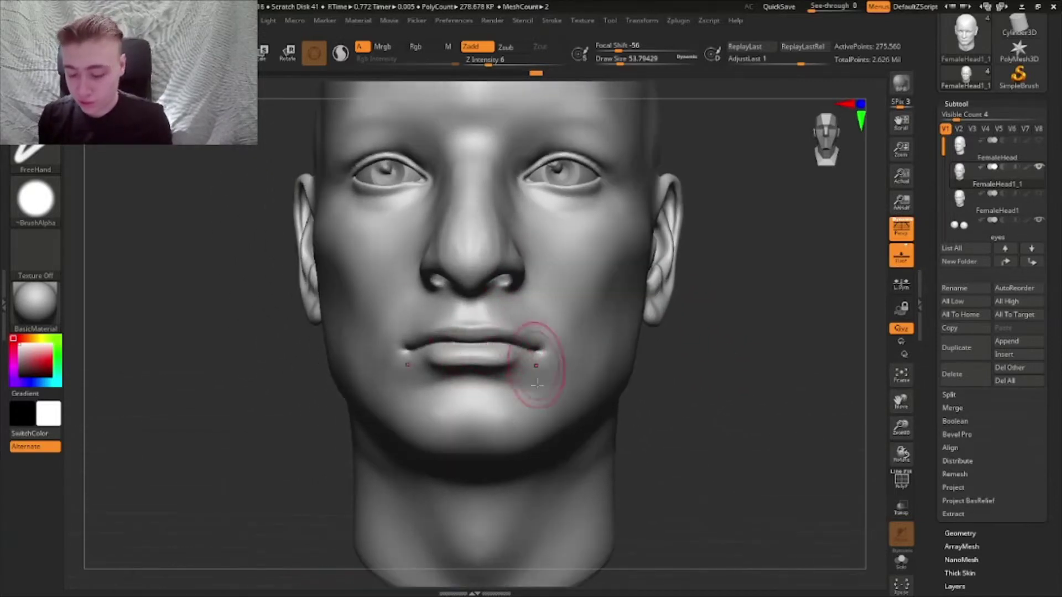
alt+right_drag(501, 415, 539, 355)
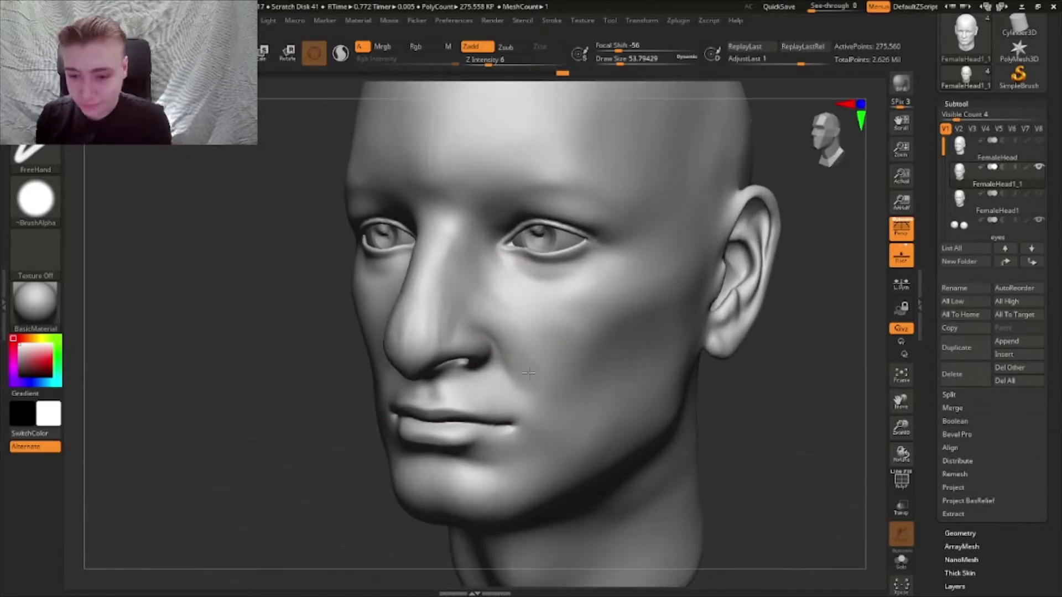
click(619, 64)
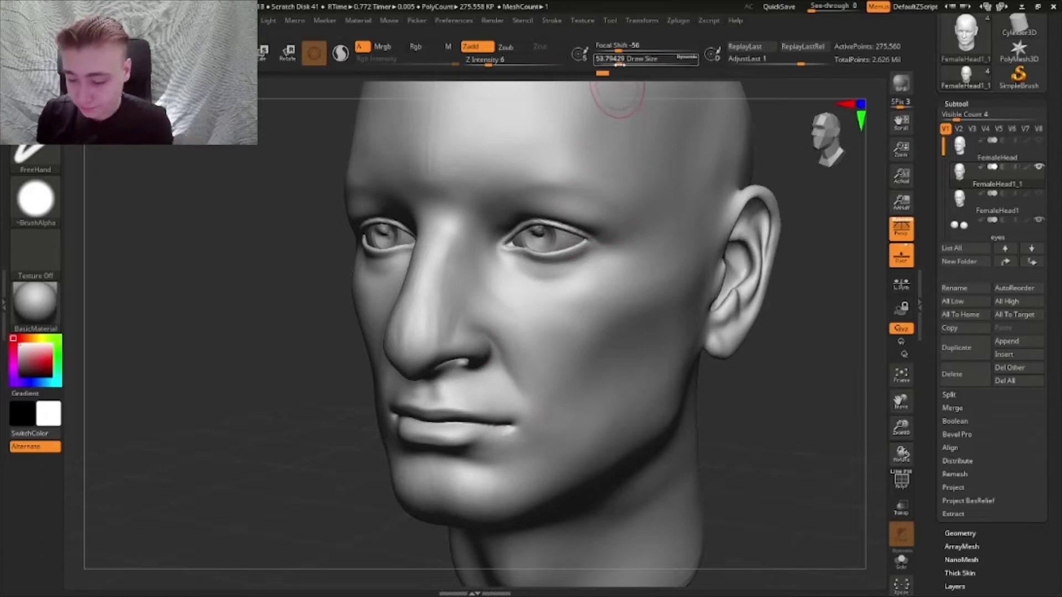
drag(620, 64, 616, 65)
right_drag(514, 379, 506, 332)
drag(478, 307, 539, 399)
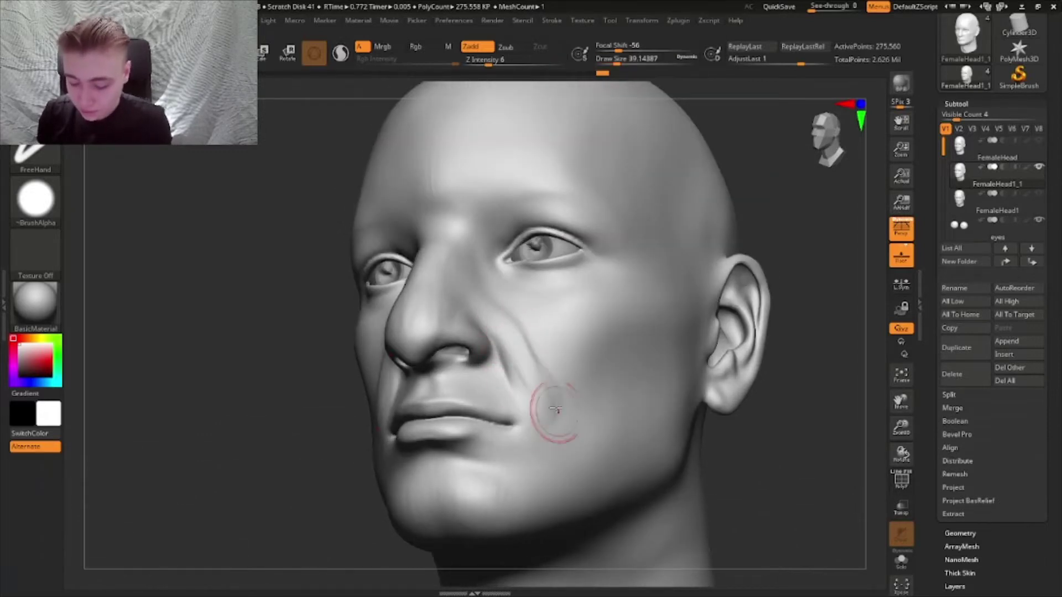
right_drag(556, 409, 549, 351)
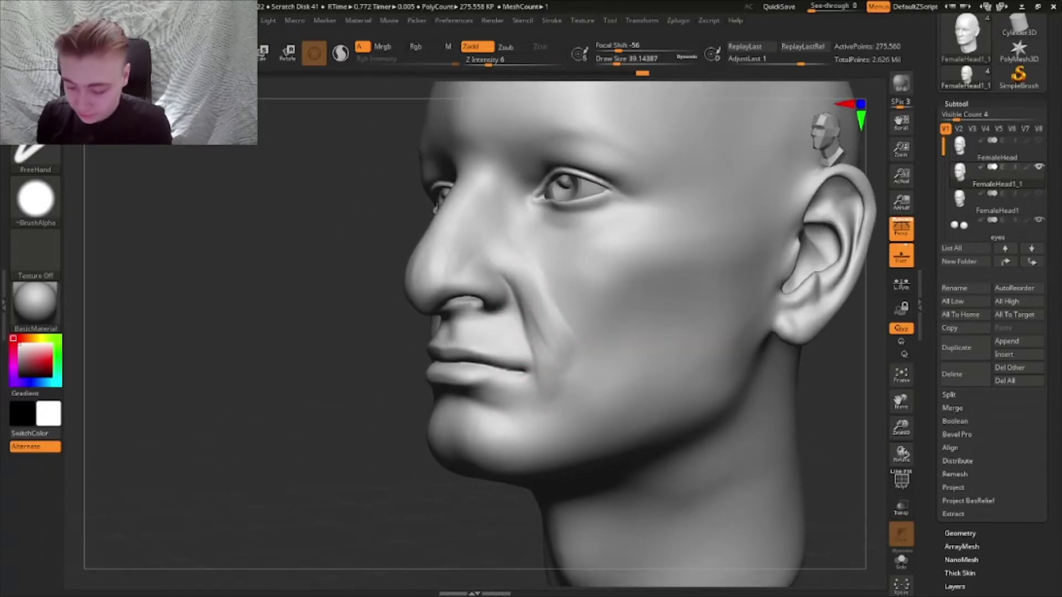
shift+right_drag(533, 332, 522, 268)
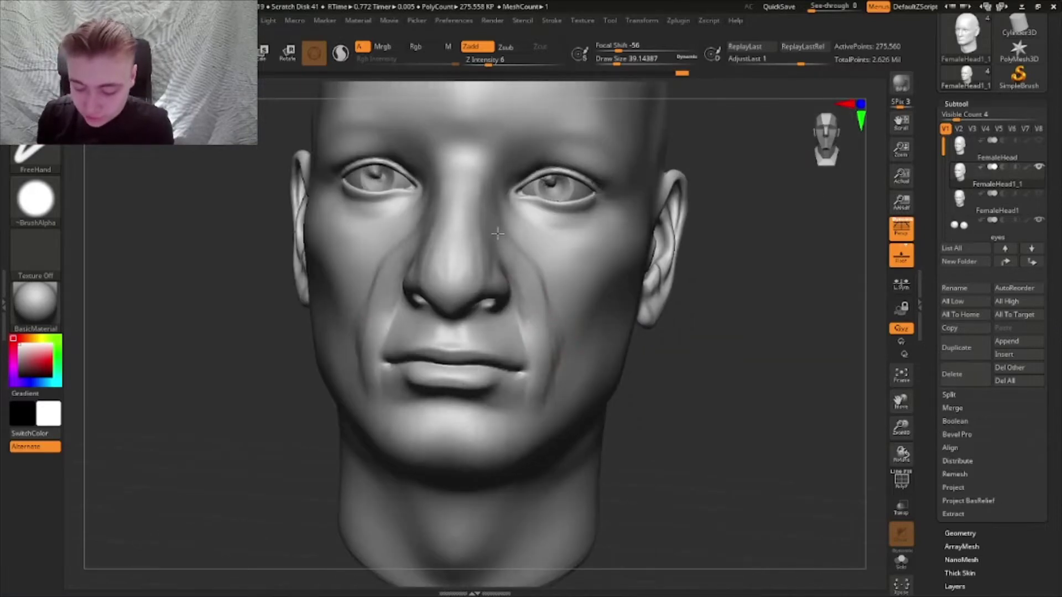
- Sculpt the creases running from the inner eye corners along the nose and define the inner brow ridges
mouse_move(497, 233)
right_down()
mouse_move(509, 230)
mouse_move(501, 202)
right_up()
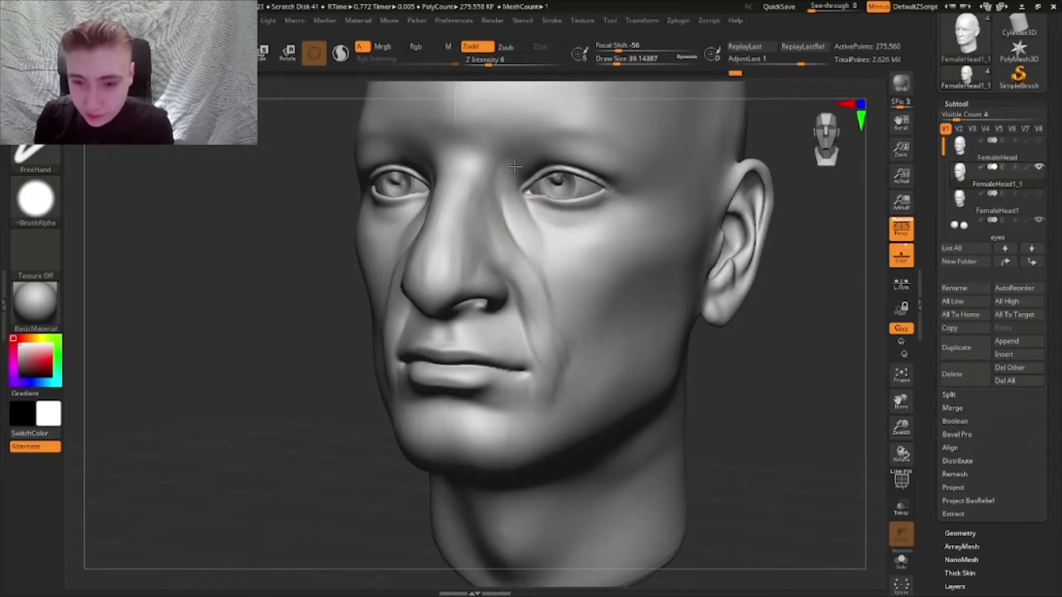
mouse_move(523, 161)
right_down()
mouse_move(545, 155)
mouse_move(505, 241)
right_up()
mouse_move(484, 203)
mouse_down()
mouse_move(473, 191)
mouse_move(493, 229)
mouse_move(523, 193)
mouse_move(509, 210)
mouse_move(597, 189)
mouse_up()
right_drag(576, 181, 679, 355)
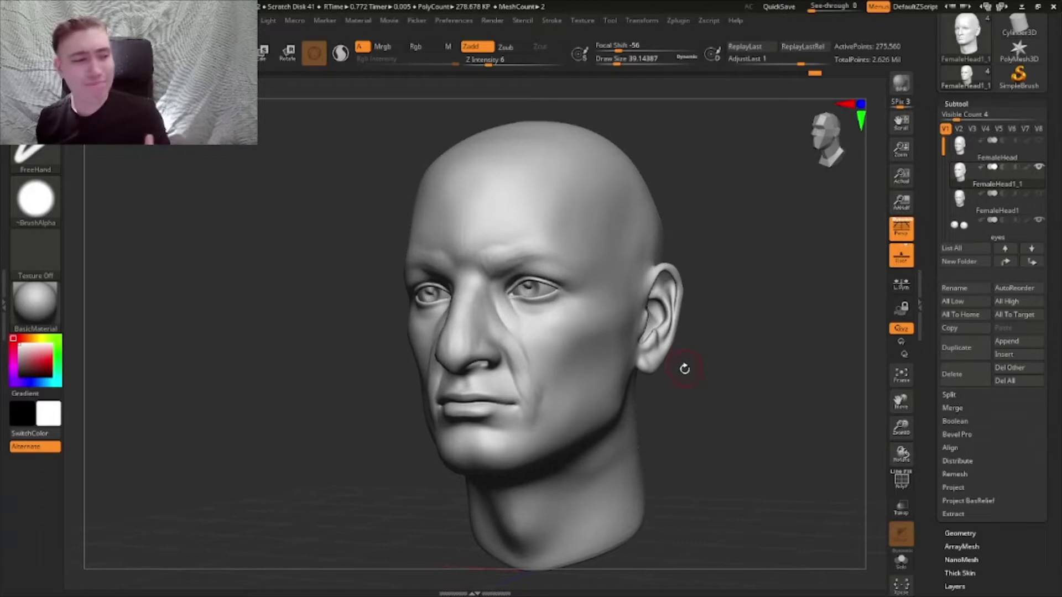
- Sculpt the hollows beneath the lower lip and mouth corners to separate the lip from the chin
right_drag(714, 326, 546, 322)
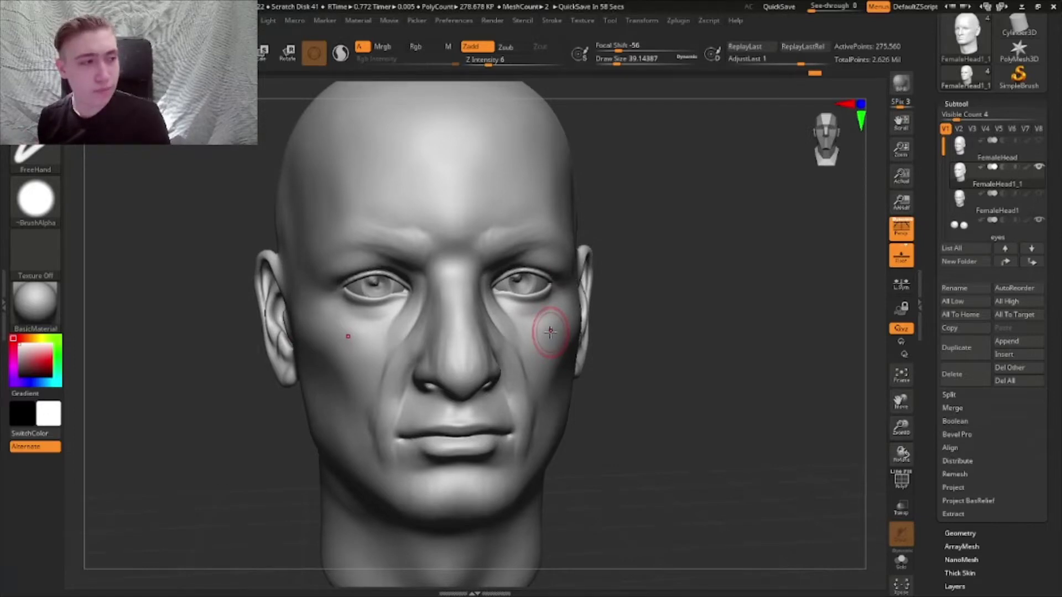
mouse_move(706, 388)
mouse_down()
mouse_move(725, 405)
mouse_move(720, 426)
mouse_move(719, 409)
mouse_up()
alt+right_drag(523, 367, 512, 395)
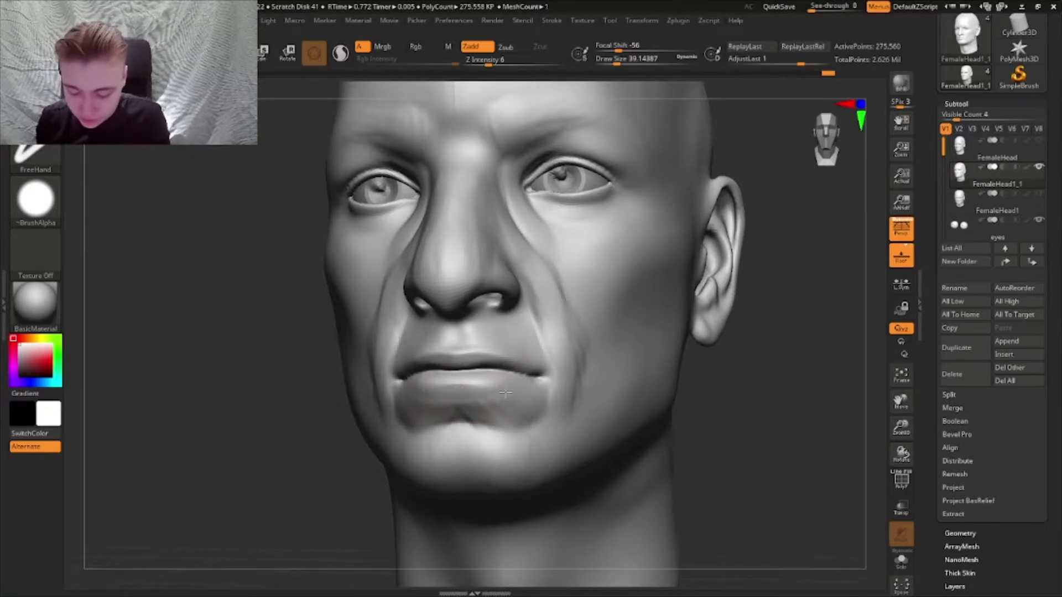
- Undo the last several strokes around the lower lip
key(ctrl+z)
key(ctrl+z)
key(ctrl+z)
key(ctrl+z)
key(ctrl+z)
key(ctrl+z)
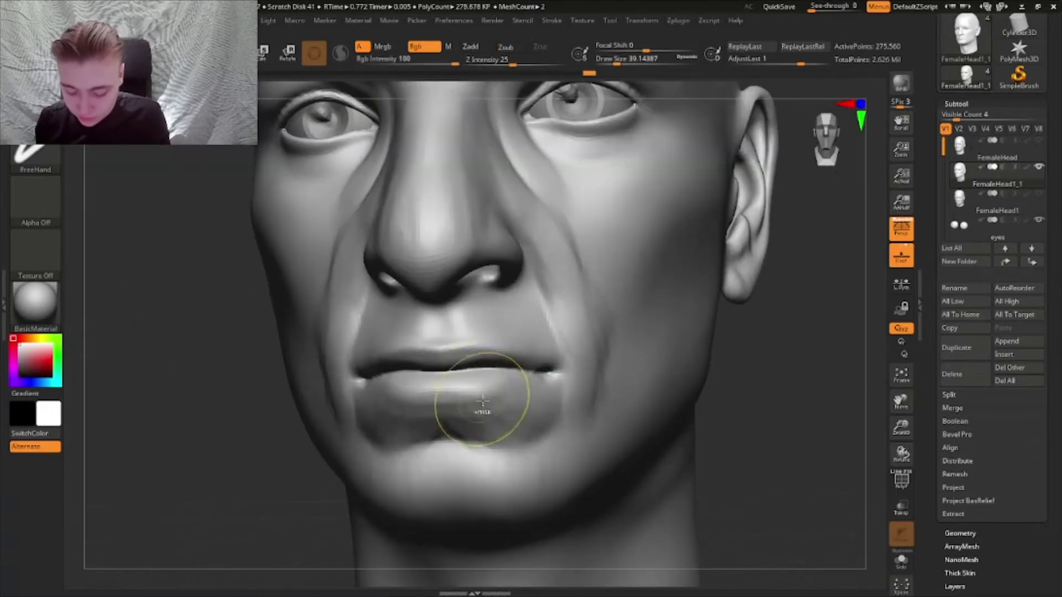
- Try to refine the lip area with the DamStandard brush, and undo the last stroke
key(b)
key(d)
key(s)
mouse_move(467, 407)
right_down()
mouse_move(450, 379)
mouse_move(486, 415)
mouse_move(455, 408)
mouse_move(473, 421)
mouse_move(467, 390)
mouse_move(484, 401)
right_up()
mouse_move(473, 365)
right_down()
mouse_move(520, 379)
mouse_move(504, 401)
mouse_move(518, 397)
right_up()
key(ctrl+z)
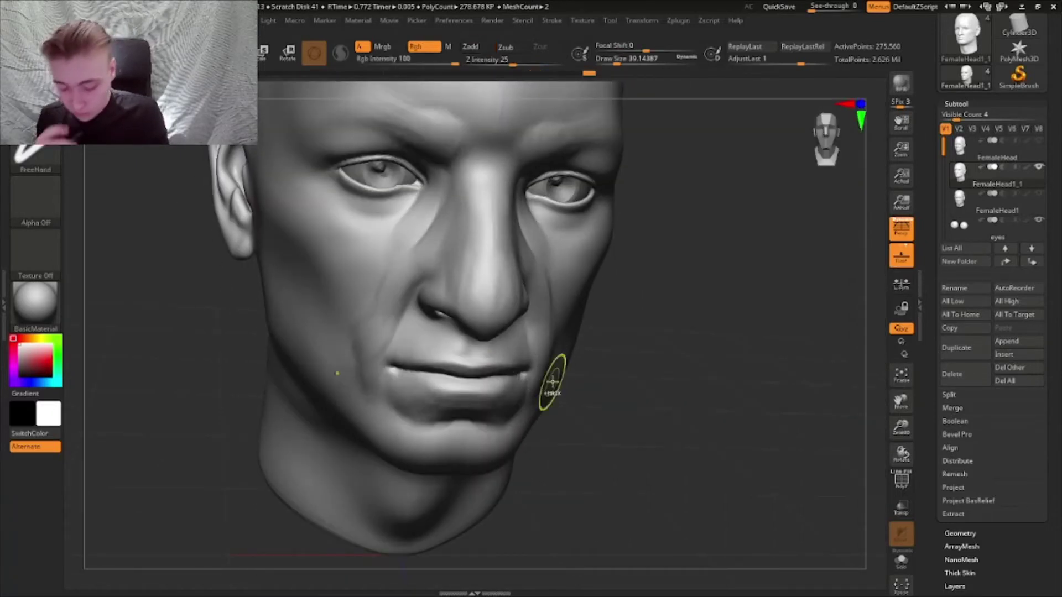
- Carve the hollows beneath the cheekbones and extend the cheekbone ridges back toward the ears with a draw size of about 68
key(ctrl+shift)
mouse_move(553, 382)
right_down()
mouse_move(758, 351)
mouse_move(780, 360)
mouse_move(766, 362)
mouse_move(774, 383)
mouse_move(764, 403)
mouse_move(770, 396)
mouse_move(758, 387)
right_up()
click(623, 62)
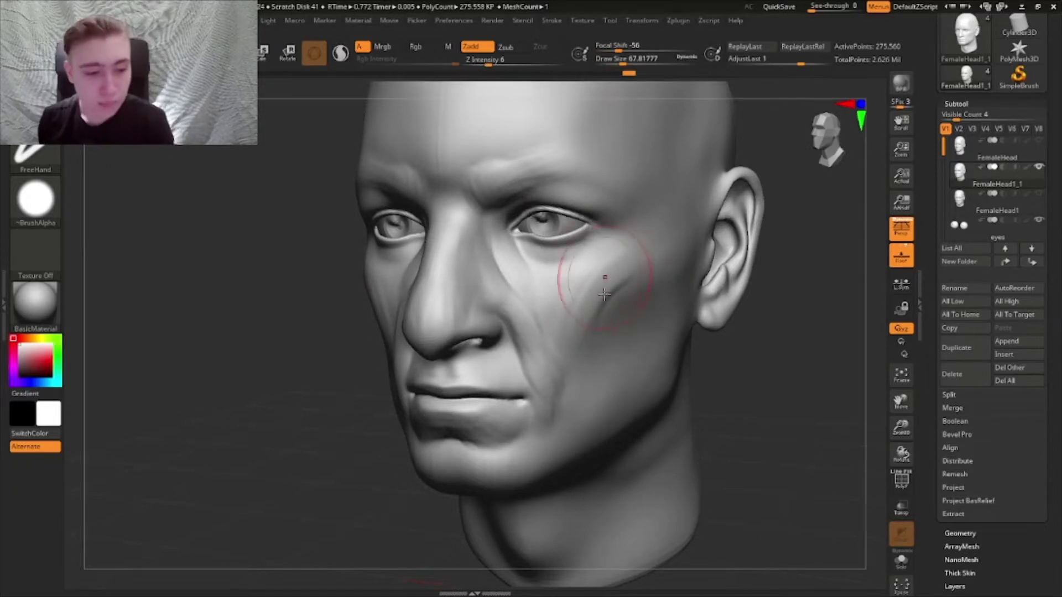
right_drag(610, 344, 610, 300)
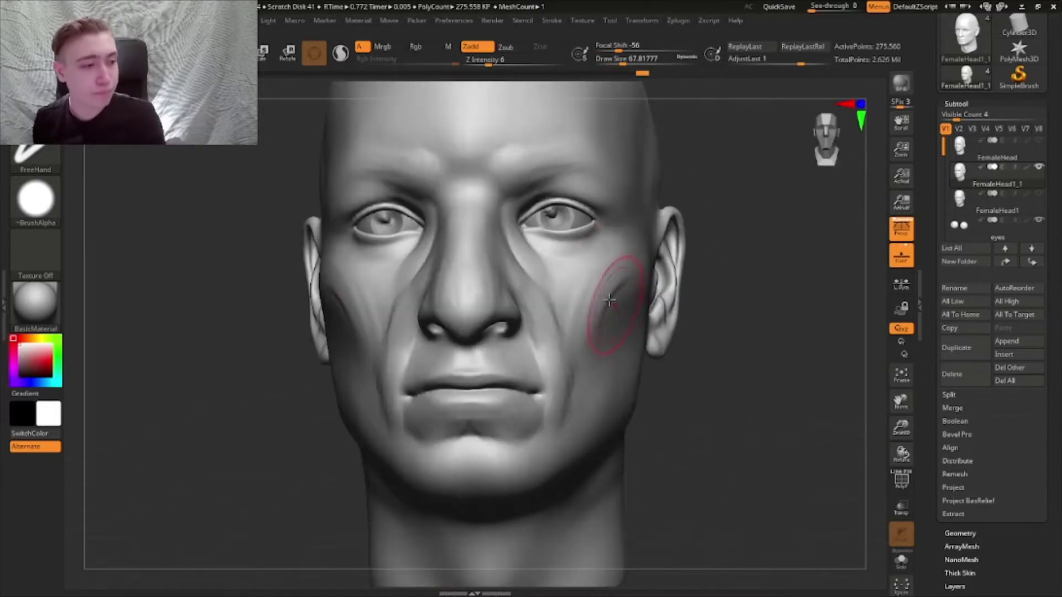
mouse_move(596, 365)
alt+right_down()
mouse_move(607, 348)
mouse_move(587, 382)
alt+right_up()
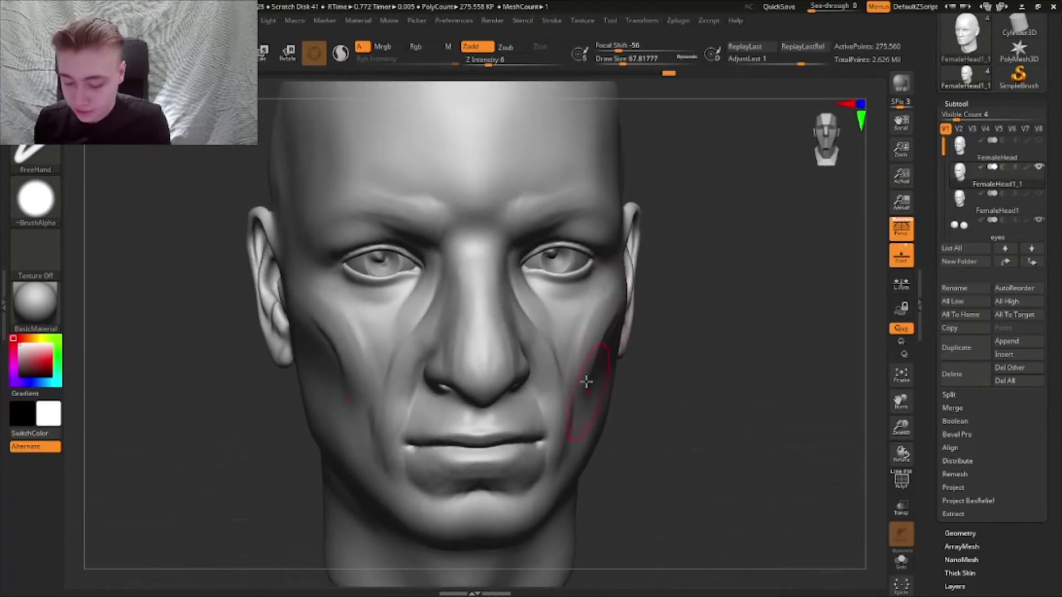
right_drag(609, 298, 635, 304)
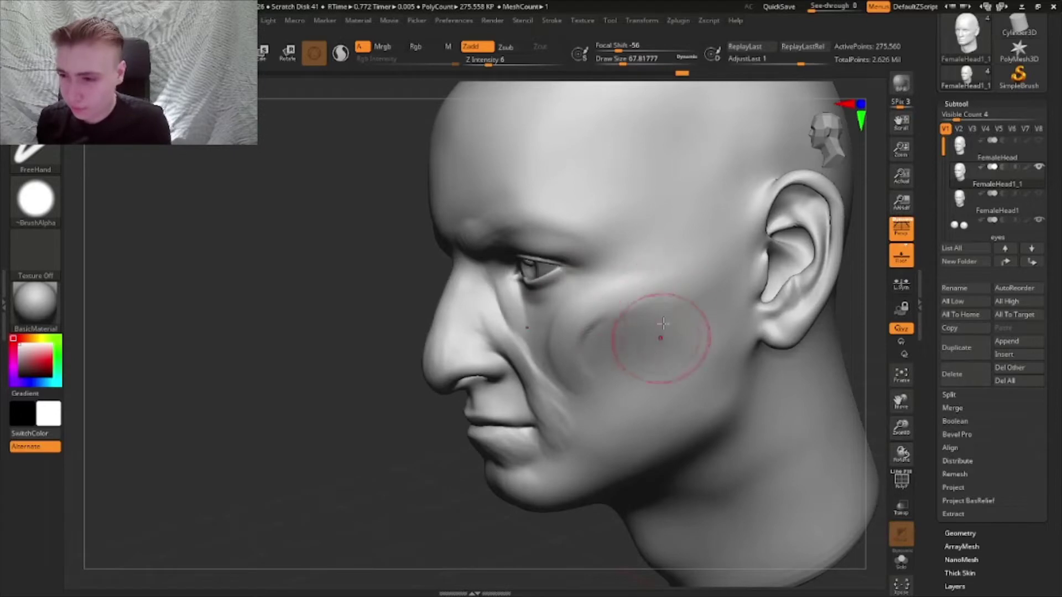
right_drag(680, 339, 622, 301)
drag(626, 300, 688, 270)
right_drag(683, 274, 735, 277)
- Set the draw size to about 51 and sculpt the outer brow ridges, temples and lower forehead creases
drag(622, 61, 620, 61)
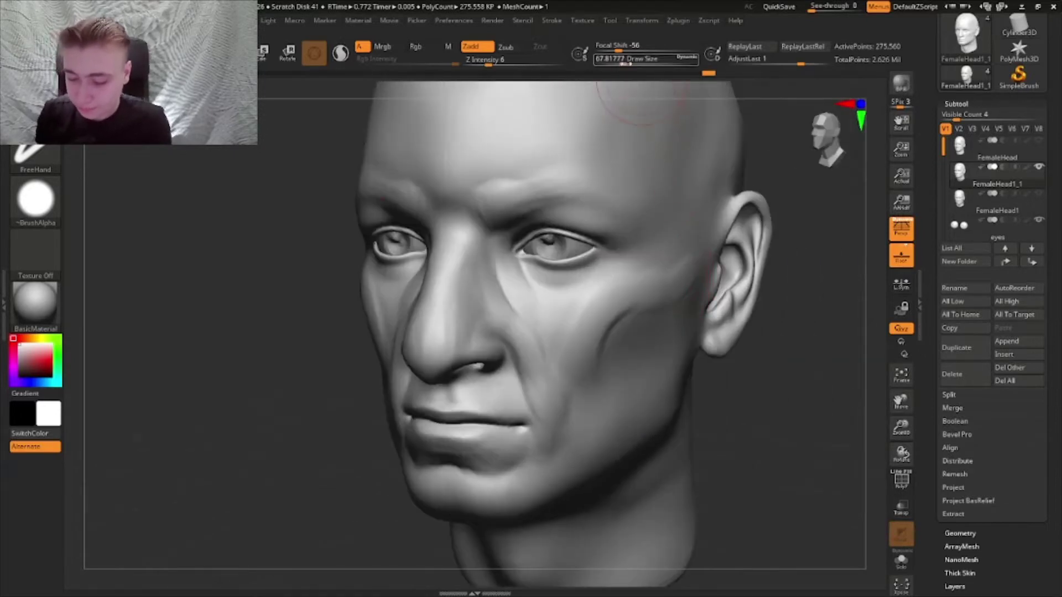
mouse_move(601, 220)
alt+right_down()
mouse_move(602, 245)
mouse_move(581, 248)
alt+right_up()
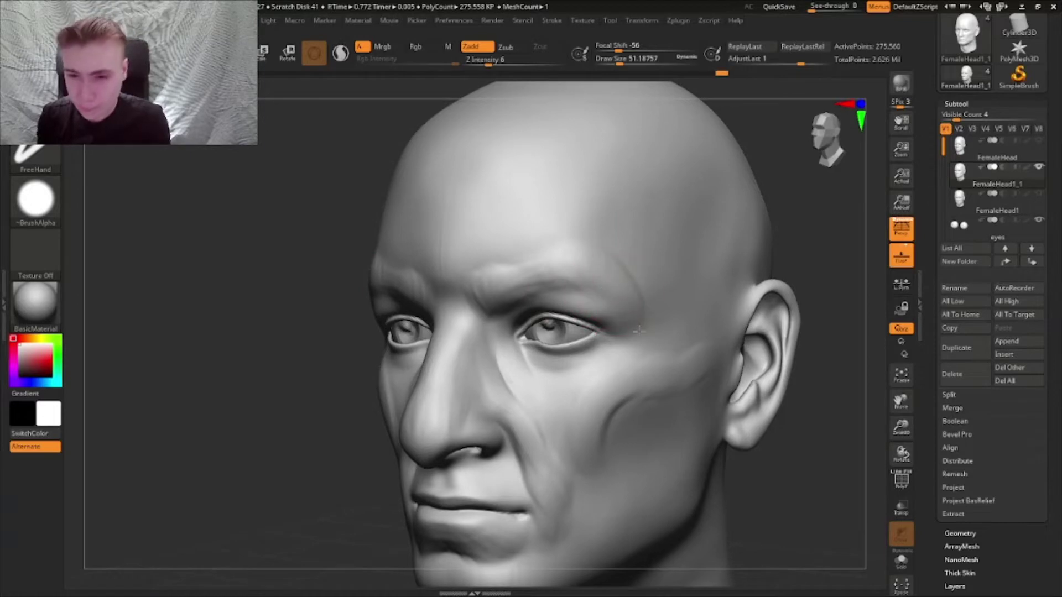
right_drag(620, 295, 588, 237)
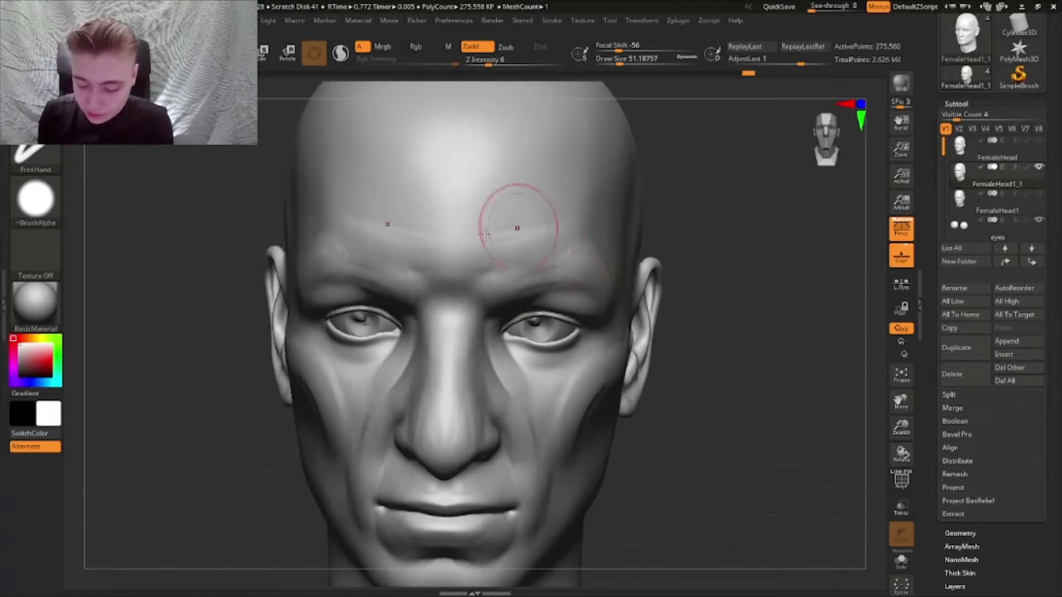
right_drag(455, 223, 581, 214)
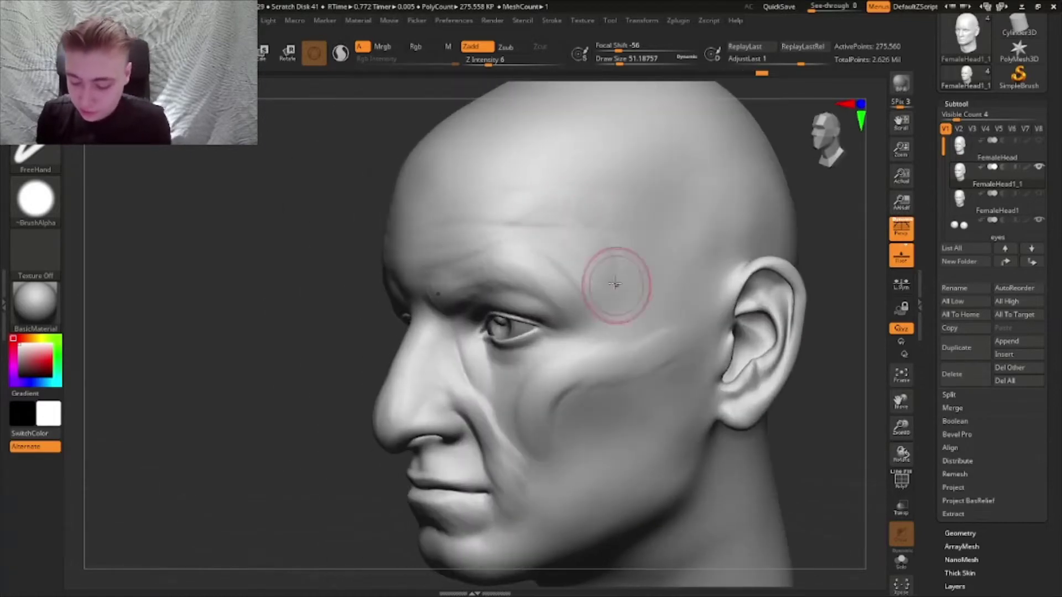
- Sculpt a ridged windpipe down the centre front of the neck, from under the chin to the neck base
right_drag(492, 186, 514, 333)
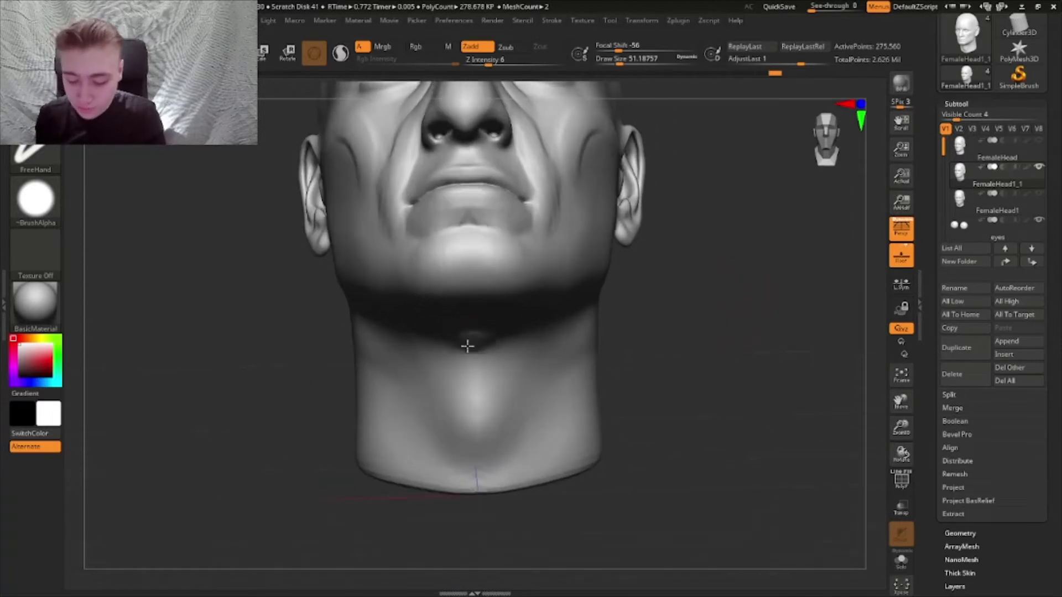
right_drag(470, 433, 479, 342)
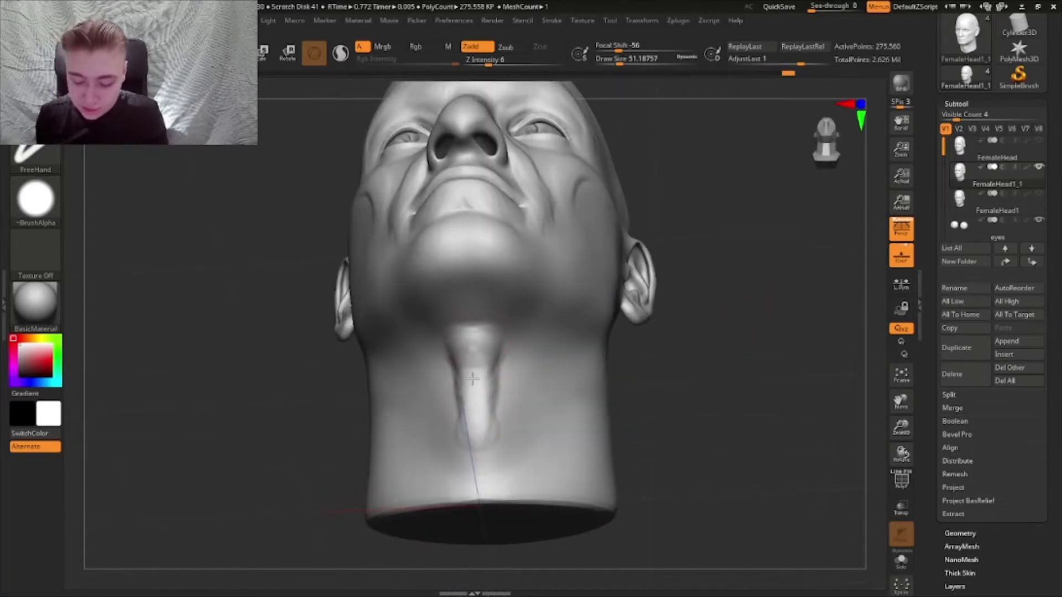
drag(473, 378, 476, 480)
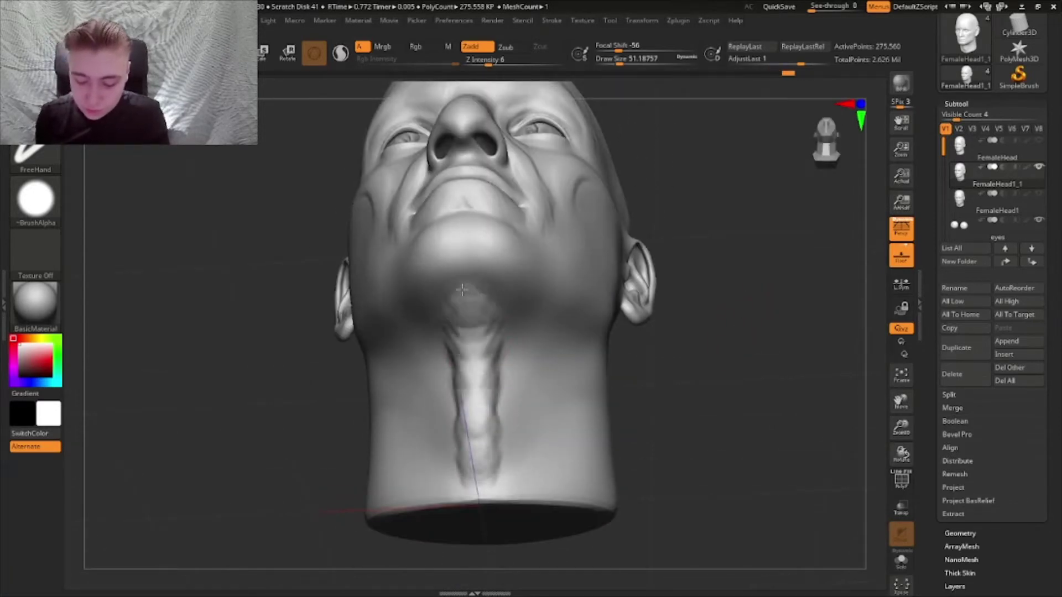
right_drag(470, 346, 478, 313)
drag(485, 353, 485, 418)
right_drag(484, 418, 470, 376)
- Sculpt vertical tendon strands on the neck beside the windpipe
mouse_move(527, 344)
mouse_down()
mouse_move(535, 369)
mouse_move(523, 442)
mouse_up()
right_drag(509, 348, 564, 332)
drag(515, 360, 492, 429)
- Try to sculpt the side neck muscle from the neck base up behind the ear at draw size about 97, and undo it
mouse_move(649, 414)
right_down()
mouse_move(592, 433)
mouse_move(671, 483)
mouse_move(675, 437)
mouse_move(671, 505)
mouse_move(520, 301)
right_up()
click(627, 59)
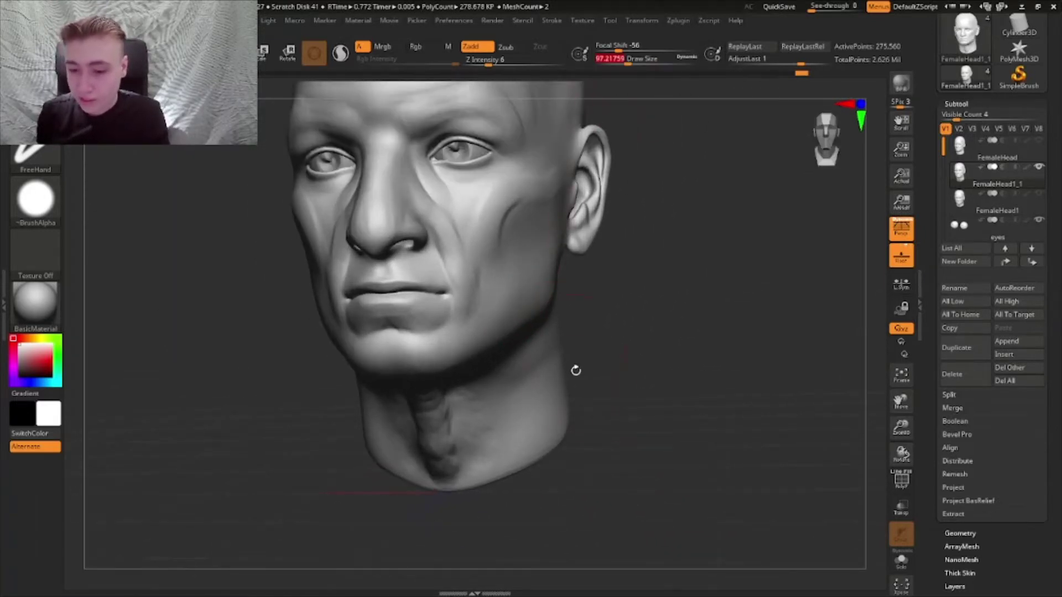
right_drag(573, 370, 543, 408)
mouse_move(548, 428)
mouse_down()
mouse_move(603, 360)
mouse_move(610, 304)
mouse_move(599, 294)
mouse_up()
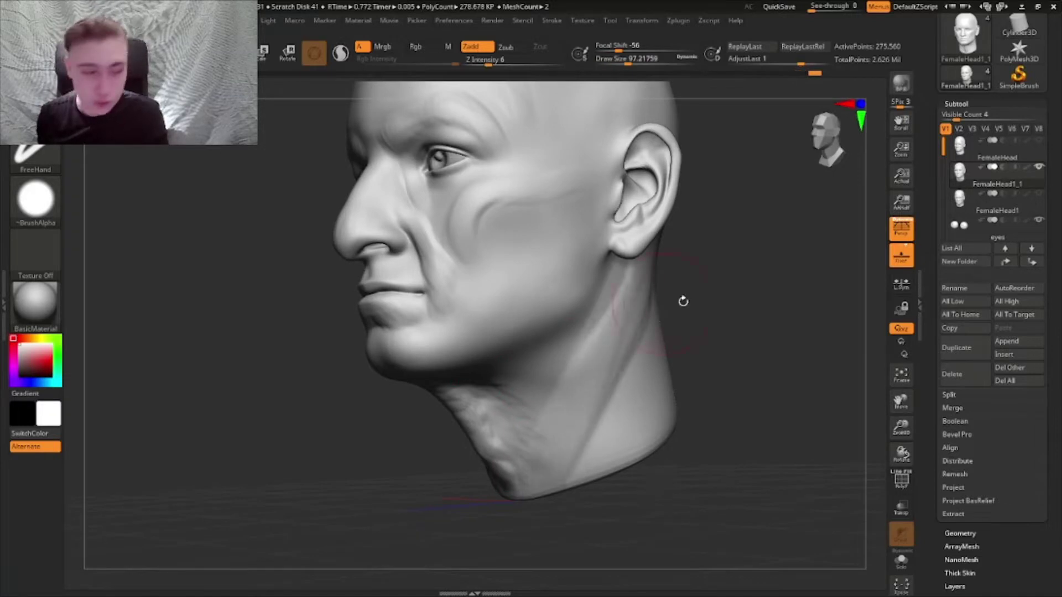
key(ctrl+z)
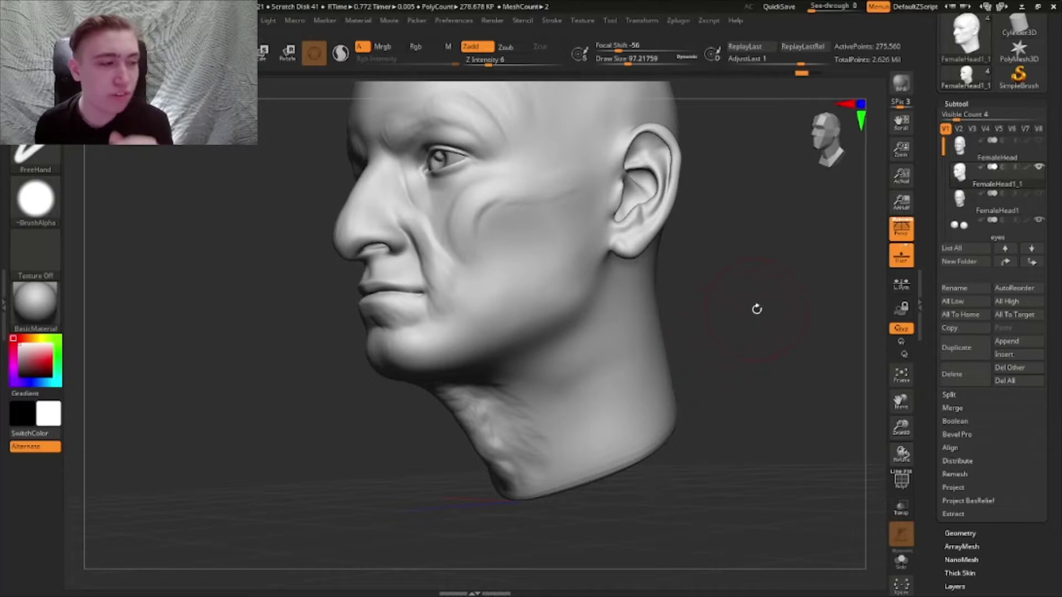
- Set the draw size to about 83 and sculpt the folds of the lower cheeks down to the jawline
drag(756, 308, 838, 309)
mouse_move(548, 363)
right_down()
mouse_move(536, 341)
mouse_move(545, 383)
mouse_move(561, 353)
mouse_move(564, 309)
right_up()
click(618, 60)
right_drag(459, 395, 447, 375)
drag(618, 64, 625, 65)
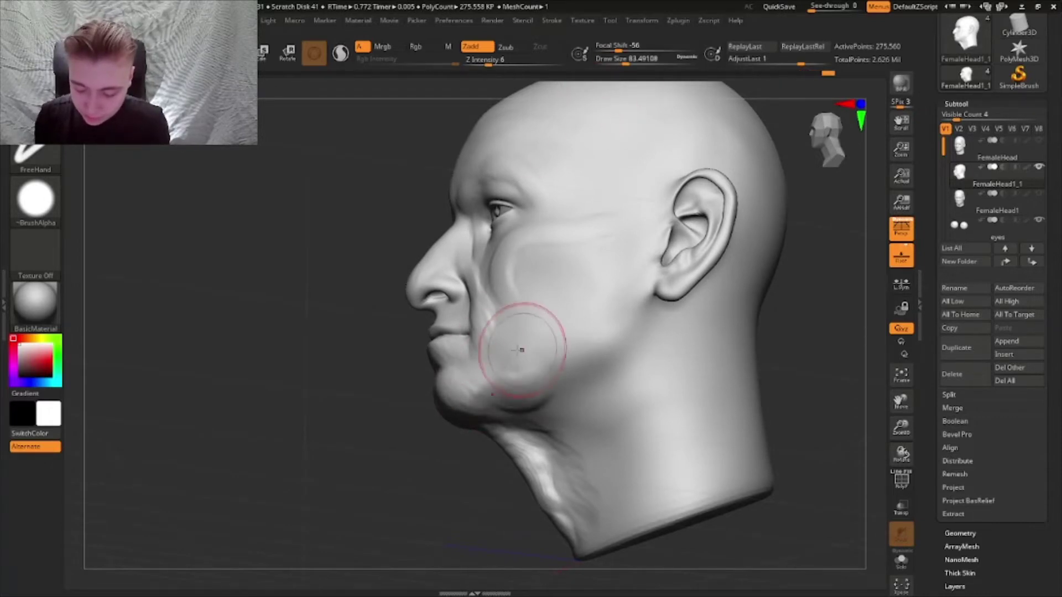
mouse_move(516, 350)
right_down()
mouse_move(498, 326)
mouse_move(534, 387)
mouse_move(512, 339)
right_up()
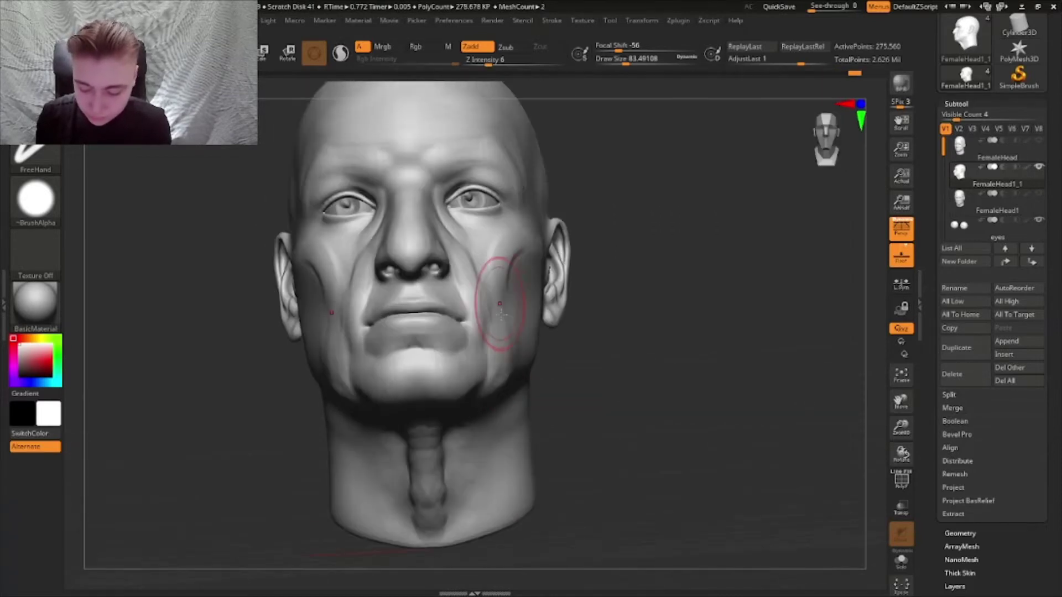
right_drag(533, 348, 711, 409)
mouse_move(622, 157)
right_down()
mouse_move(586, 238)
mouse_move(526, 324)
mouse_move(593, 390)
mouse_move(573, 372)
right_up()
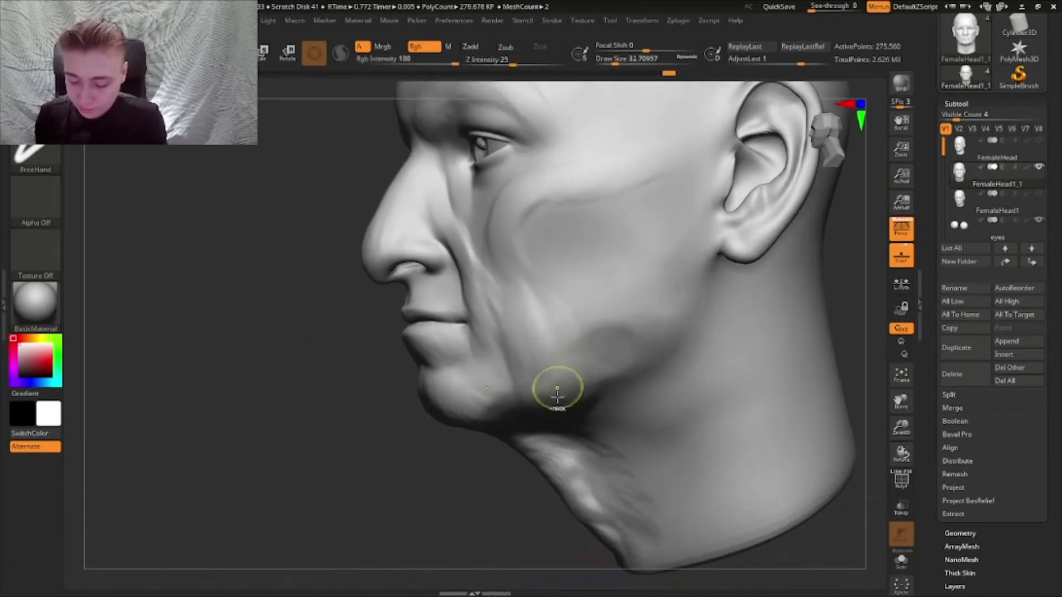
ctrl+click(36, 97)
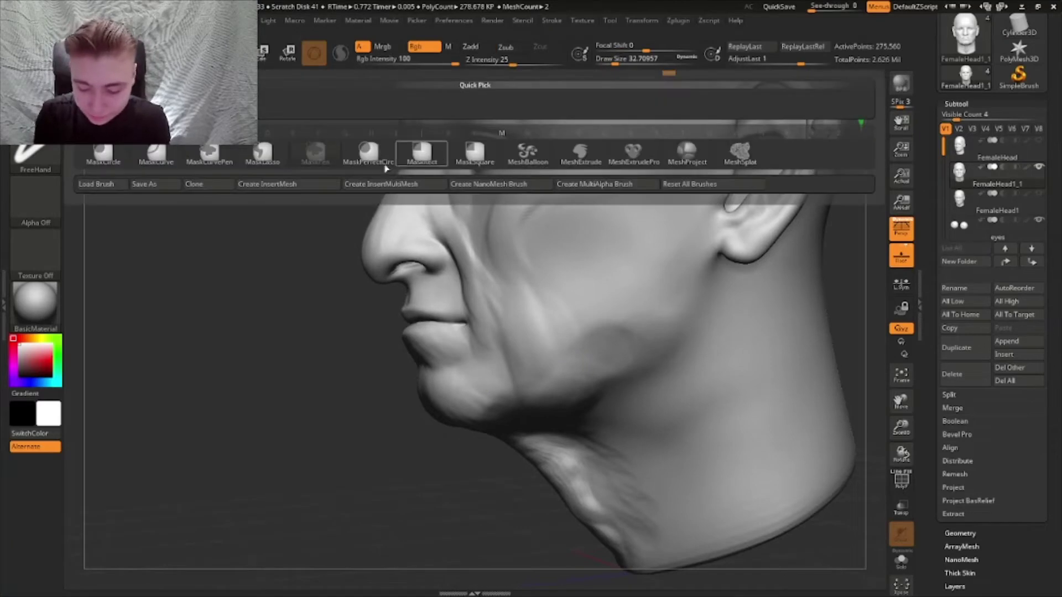
click(270, 162)
mouse_move(411, 415)
ctrl+mouse_down()
mouse_move(503, 407)
mouse_move(615, 372)
mouse_move(607, 336)
ctrl+mouse_up()
ctrl+drag(518, 355, 421, 382)
right_drag(578, 348, 544, 354)
key(ctrl+z)
mouse_move(431, 390)
ctrl+mouse_down()
mouse_move(467, 434)
mouse_move(607, 400)
mouse_move(724, 304)
mouse_move(714, 265)
mouse_move(405, 385)
ctrl+mouse_up()
key(ctrl+z)
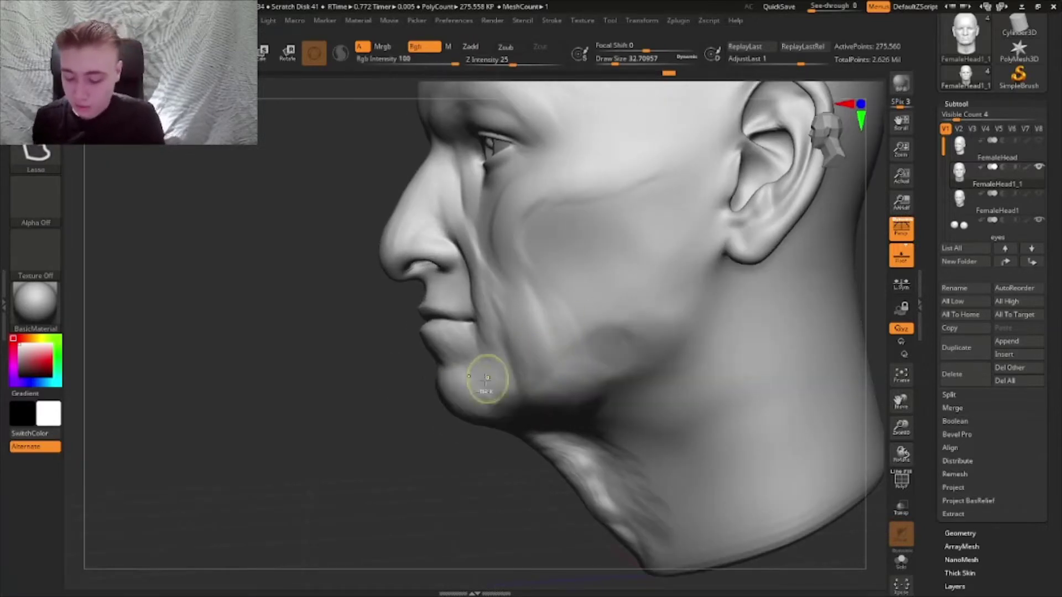
- Paint a mask along the jawline from the chin up toward the ear with the MaskPen brush, redoing the first stroke
key(b)
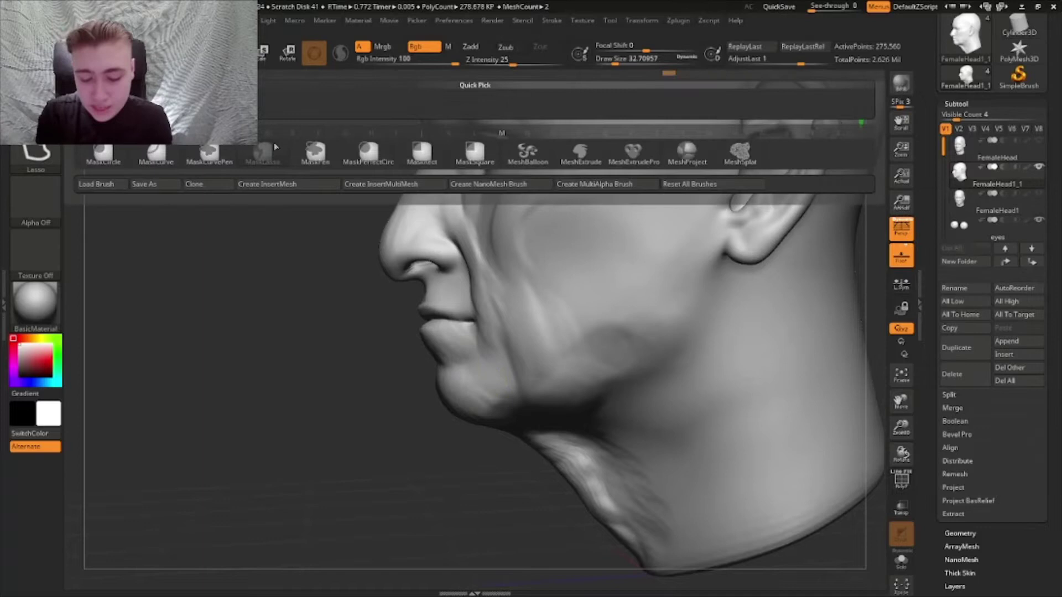
click(315, 155)
mouse_move(466, 379)
ctrl+mouse_down()
mouse_move(606, 354)
mouse_move(674, 169)
ctrl+mouse_up()
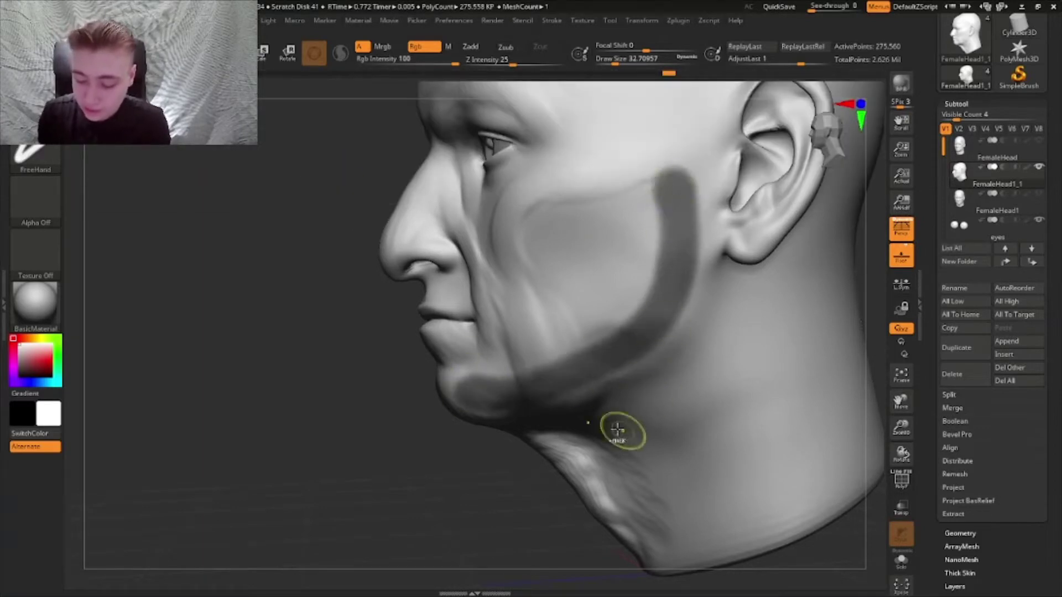
key(ctrl+z)
mouse_move(459, 401)
ctrl+mouse_down()
mouse_move(500, 412)
mouse_move(624, 374)
mouse_move(698, 293)
mouse_move(710, 252)
mouse_move(763, 351)
mouse_move(788, 341)
mouse_move(778, 332)
ctrl+mouse_up()
mouse_move(525, 376)
ctrl+mouse_down()
mouse_move(652, 268)
mouse_move(637, 283)
ctrl+mouse_up()
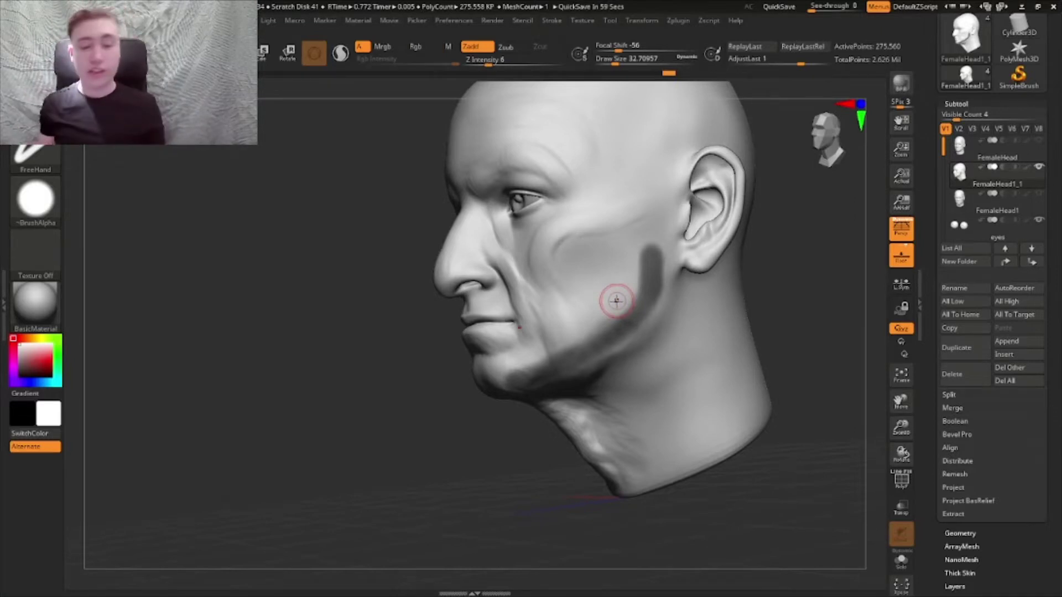
- Set the draw size to about 77 and sculpt muscle streaks into the hollows of the cheeks
drag(774, 303, 811, 344)
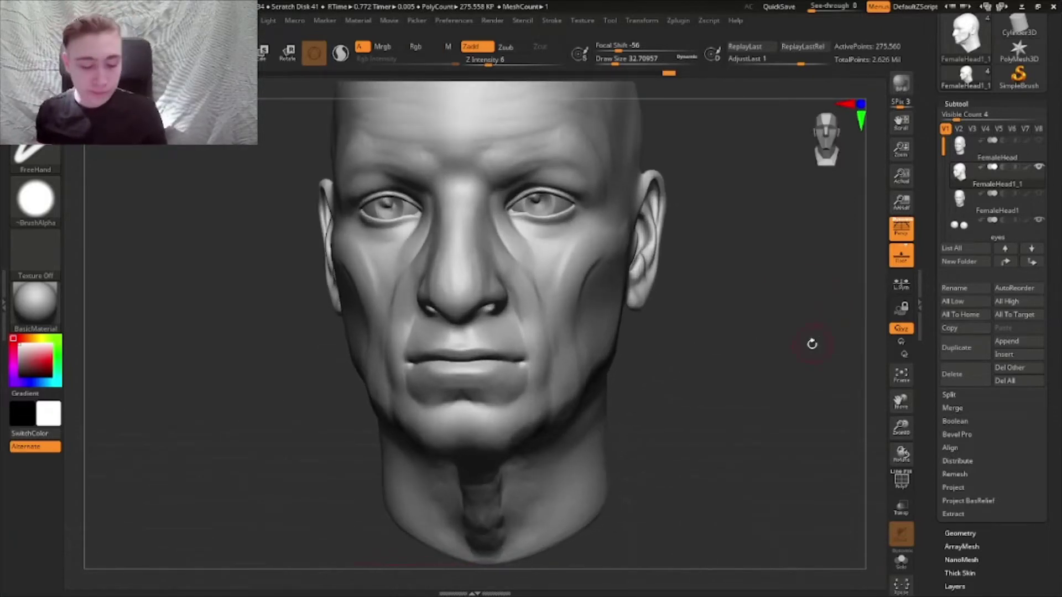
drag(613, 61, 619, 79)
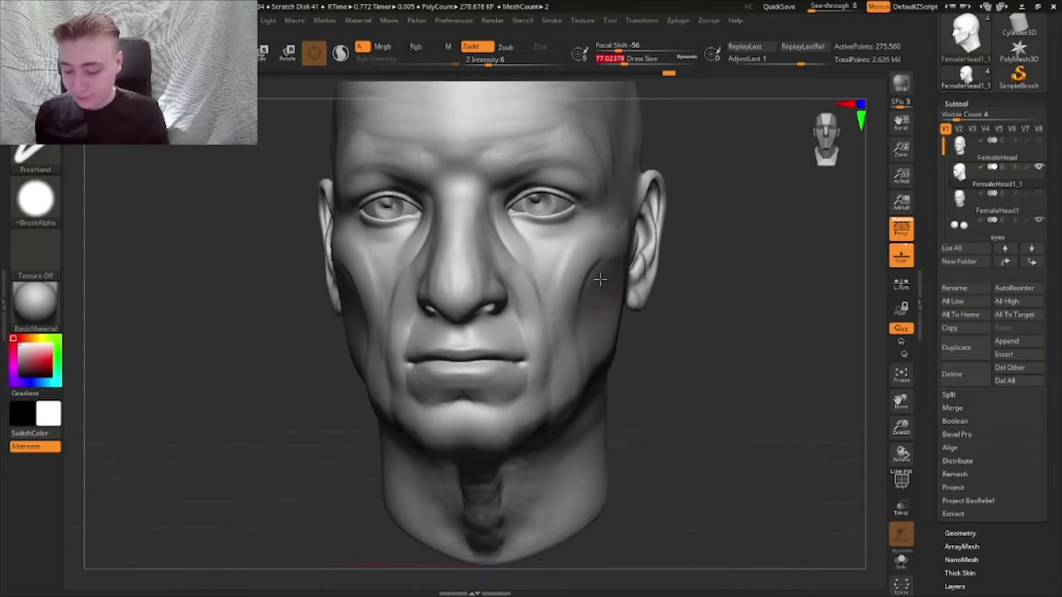
right_drag(599, 316, 613, 393)
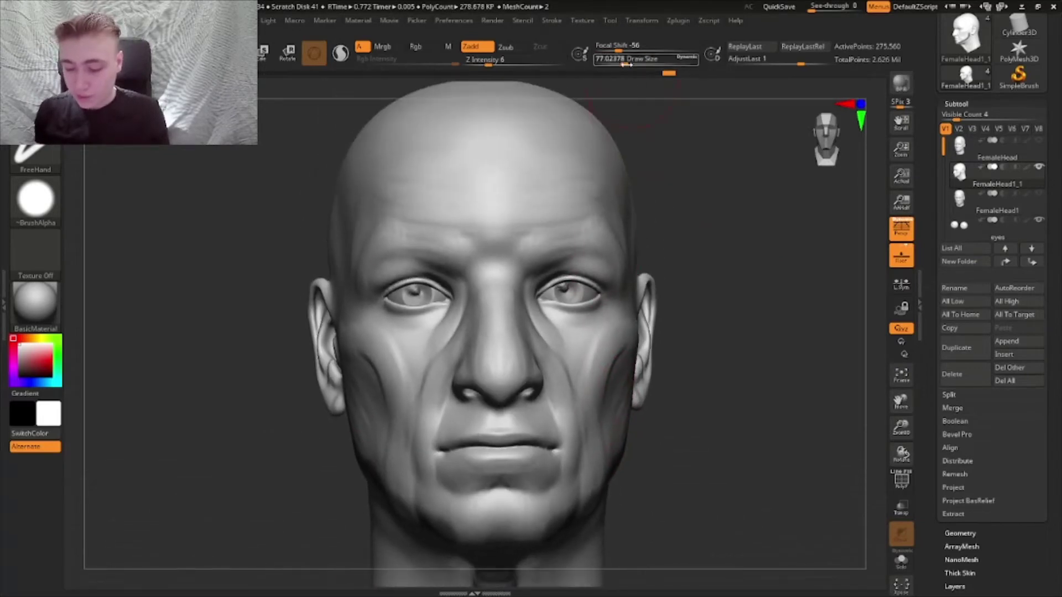
- Set the draw size to about 25 and refine the nostrils and nose wings
ctrl+right_drag(502, 324, 511, 354)
right_drag(512, 354, 523, 375)
drag(623, 62, 611, 62)
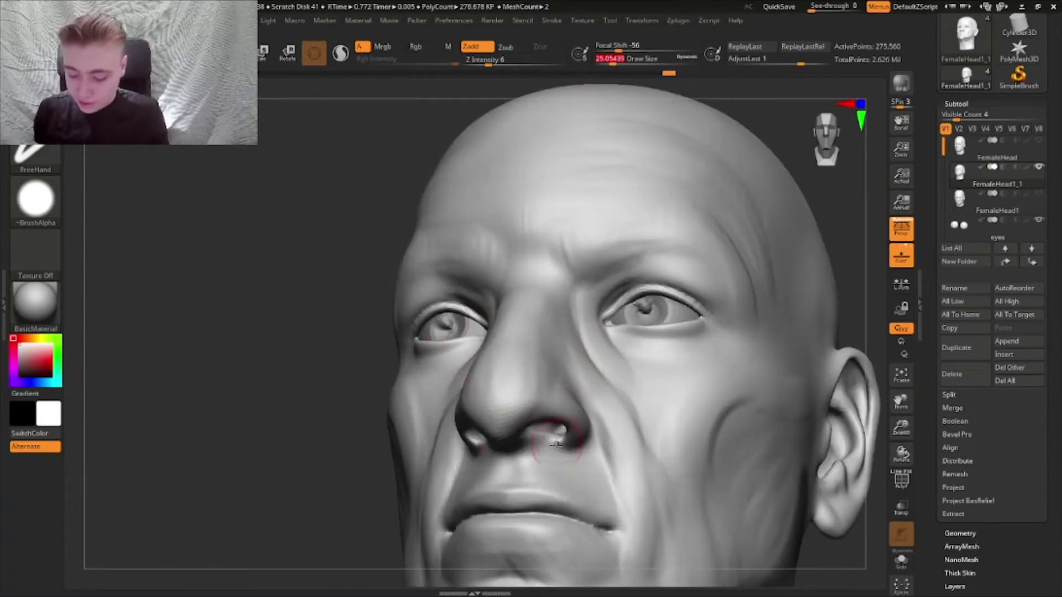
right_drag(558, 433, 531, 446)
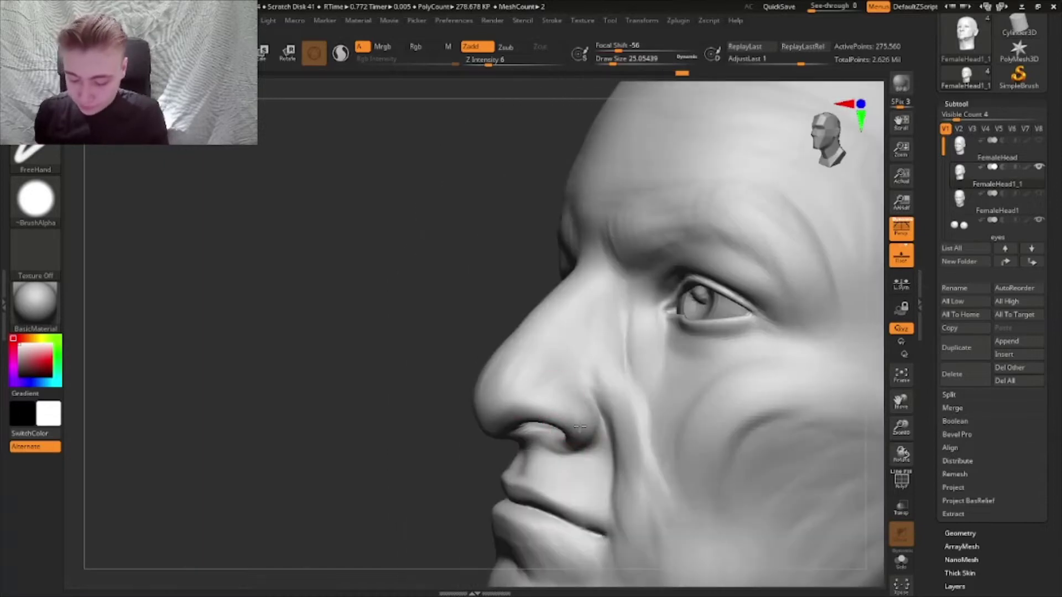
right_drag(563, 405, 581, 426)
ctrl+right_drag(580, 426, 549, 400)
ctrl+right_drag(549, 401, 551, 404)
alt+drag(550, 404, 557, 414)
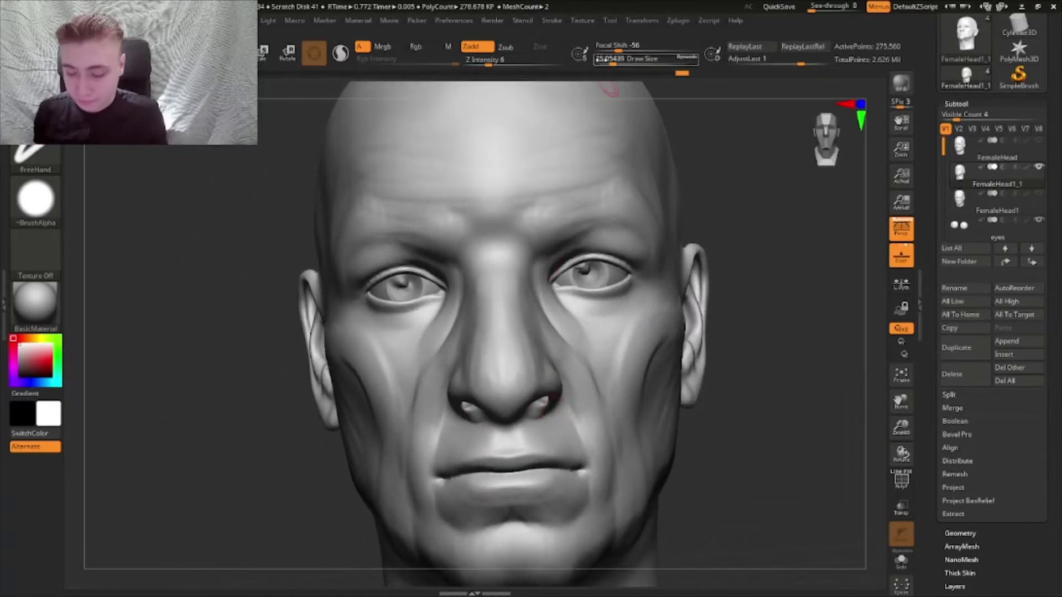
- Set the draw size to about 41 and sculpt vertical frown furrows between the eyebrows
click(618, 61)
alt+right_drag(522, 250, 515, 312)
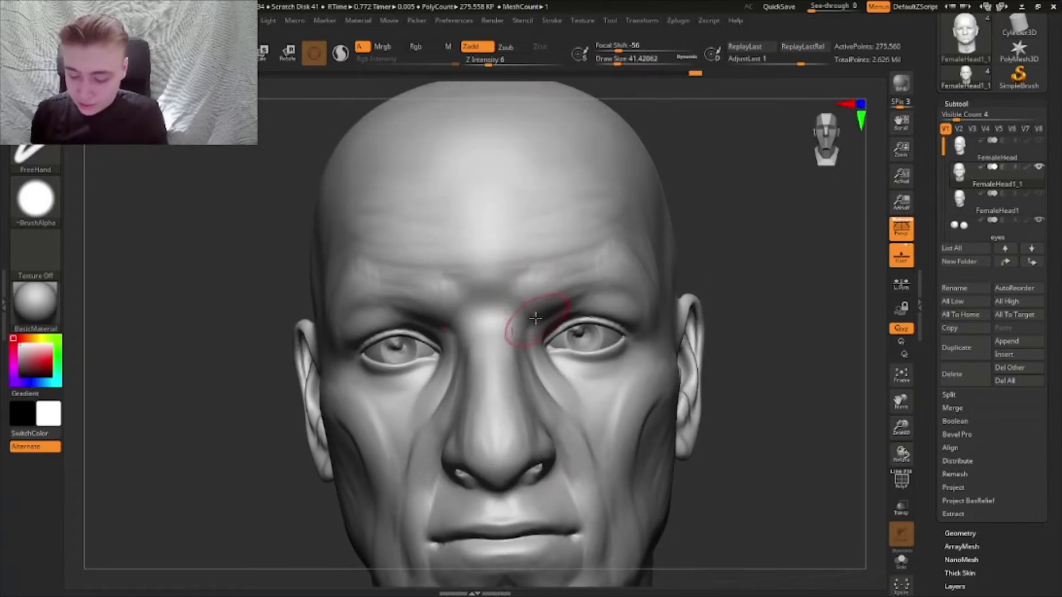
drag(532, 279, 513, 254)
right_drag(535, 277, 481, 221)
right_drag(769, 339, 749, 349)
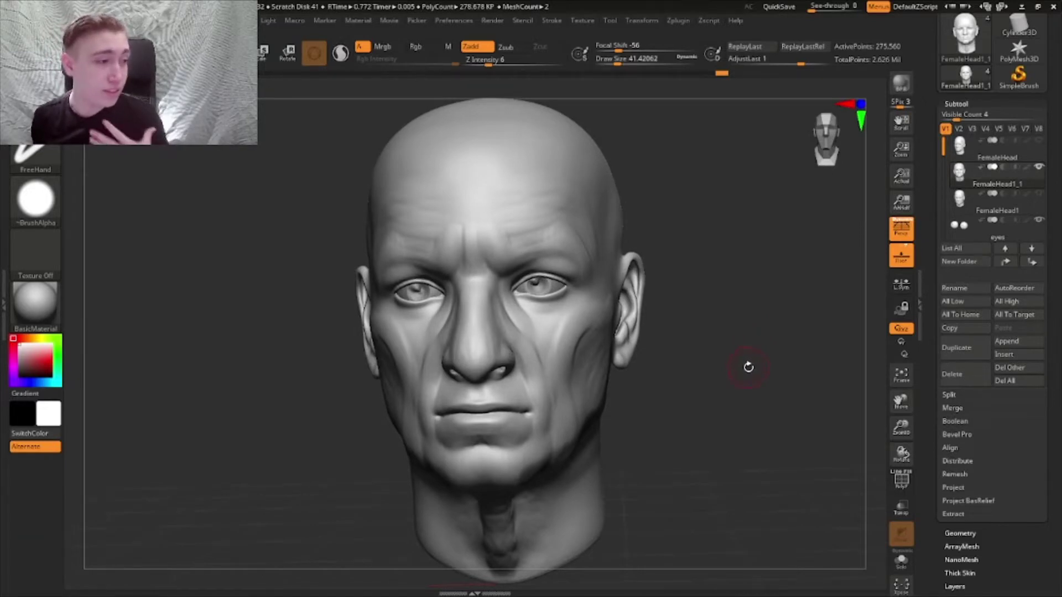
- Set the draw size to about 33 and sculpt sagging bags under both eyes
mouse_move(549, 312)
right_down()
mouse_move(550, 300)
mouse_move(503, 273)
right_up()
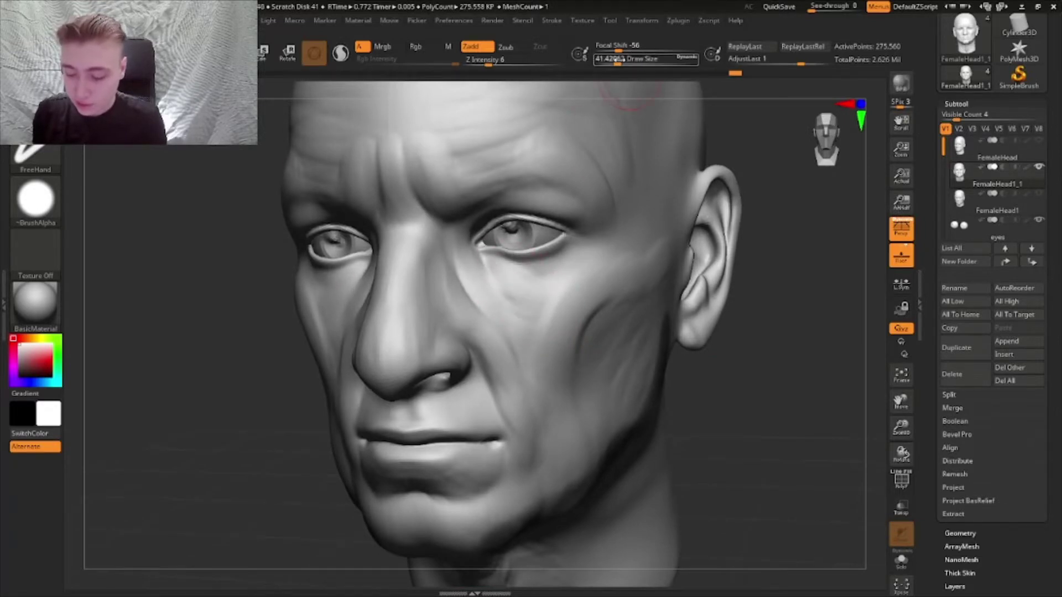
drag(617, 60, 614, 60)
drag(496, 274, 529, 311)
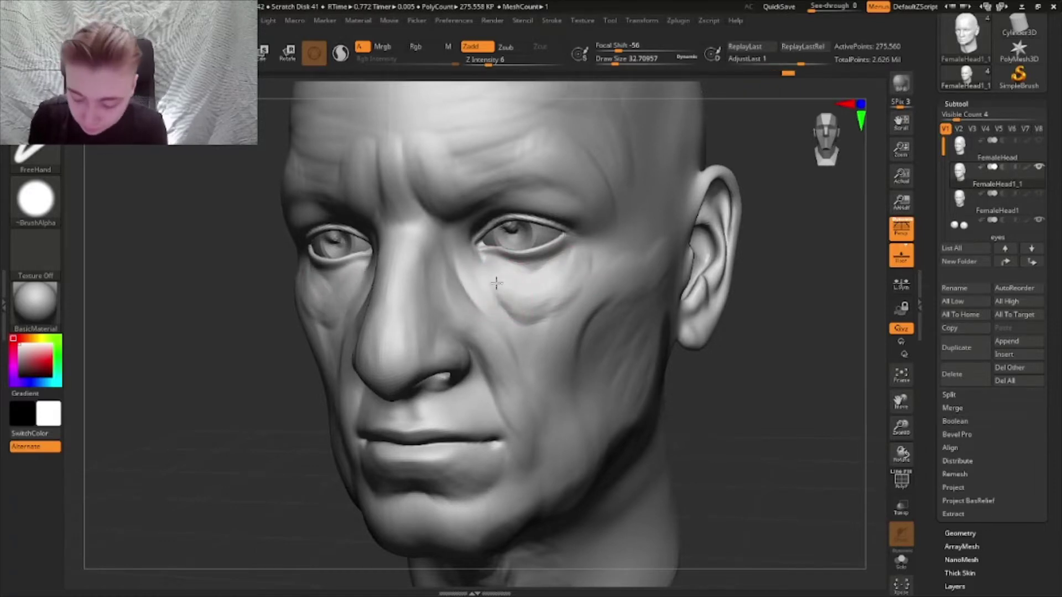
mouse_move(558, 282)
right_down()
mouse_move(528, 282)
mouse_move(565, 258)
mouse_move(528, 306)
right_up()
mouse_move(581, 269)
ctrl+right_down()
mouse_move(725, 346)
mouse_move(713, 356)
mouse_move(712, 324)
mouse_move(742, 323)
mouse_move(734, 339)
mouse_move(749, 352)
mouse_move(708, 349)
mouse_move(709, 360)
mouse_move(742, 339)
mouse_move(747, 386)
mouse_move(507, 360)
mouse_move(527, 363)
mouse_move(511, 365)
mouse_move(525, 374)
mouse_move(526, 358)
mouse_move(477, 388)
ctrl+right_up()
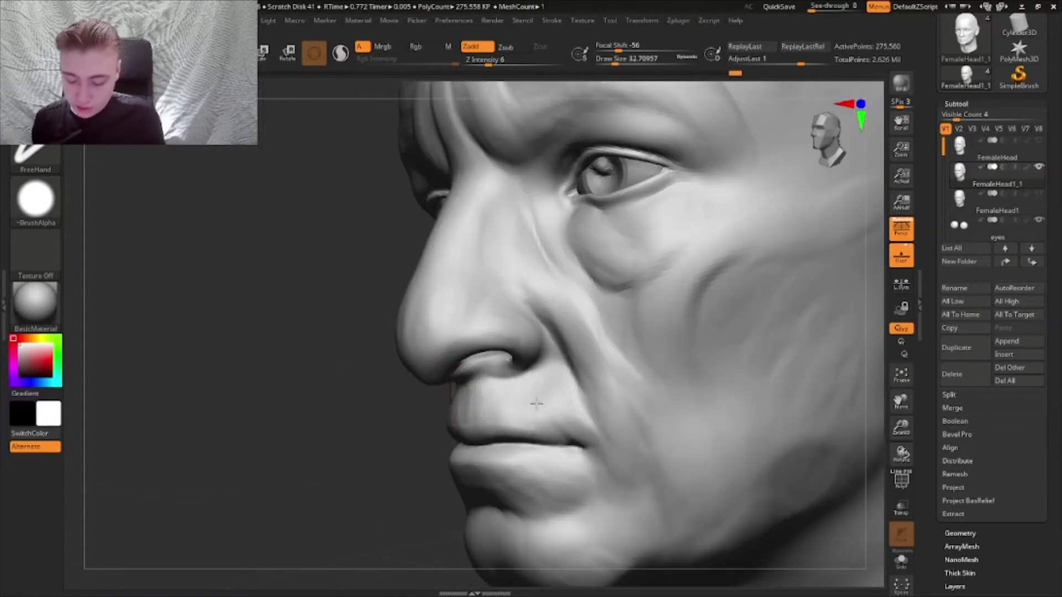
- Mask the upper eyelids out past the outer eye corners at draw size about 10.5, and invert the mask
right_drag(536, 404, 792, 321)
ctrl+right_drag(612, 330, 607, 397)
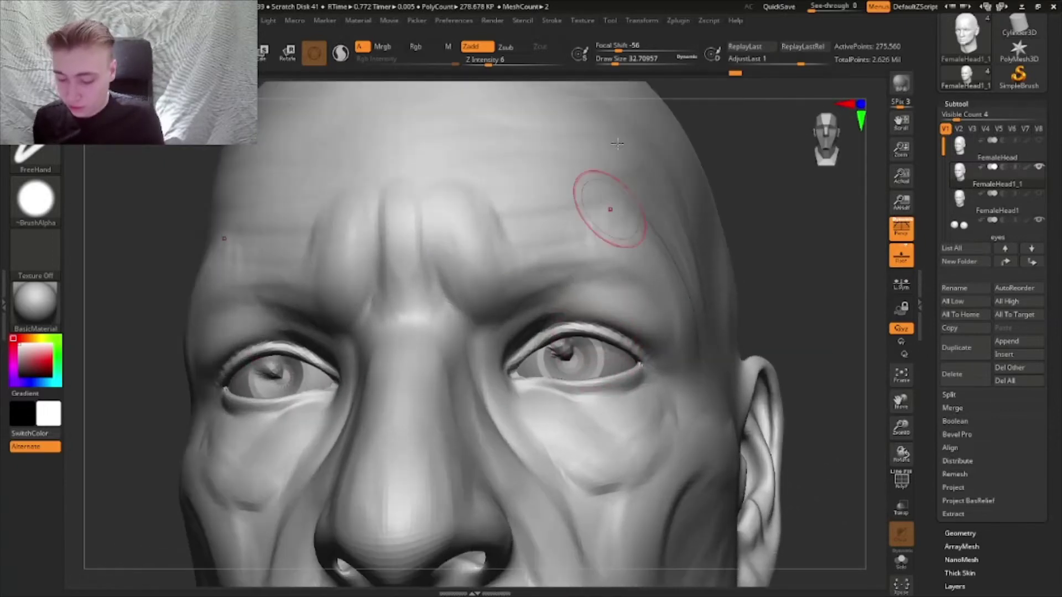
right_drag(604, 211, 588, 287)
mouse_move(546, 318)
mouse_down()
mouse_move(620, 315)
mouse_move(696, 382)
mouse_up()
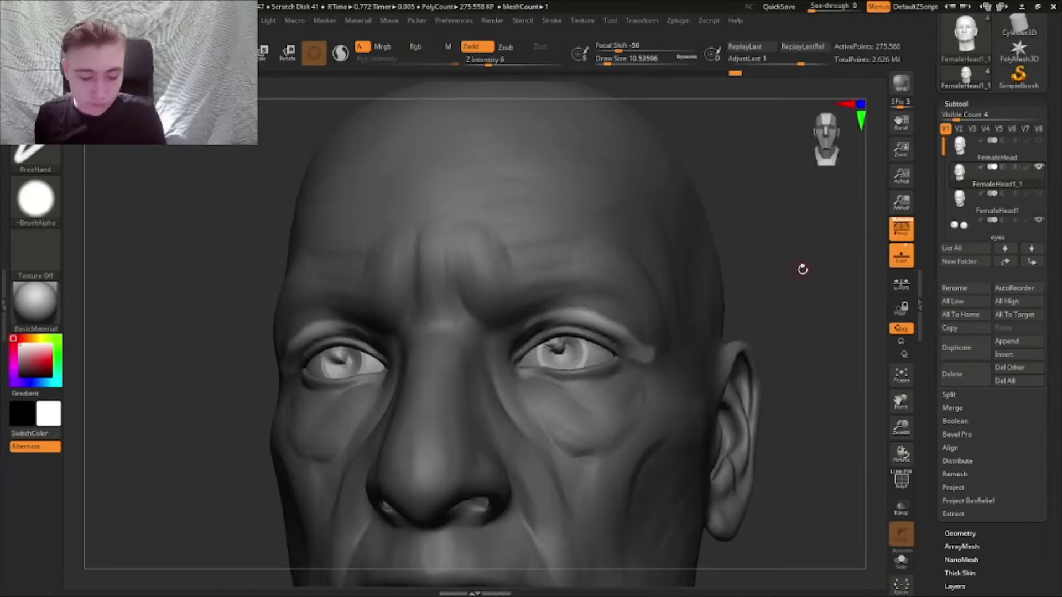
- Pull the unmasked upper eyelids down over the eyes with the Move brush, reducing the draw size from about 120 to 46
key(b)
click(625, 123)
drag(627, 65, 632, 65)
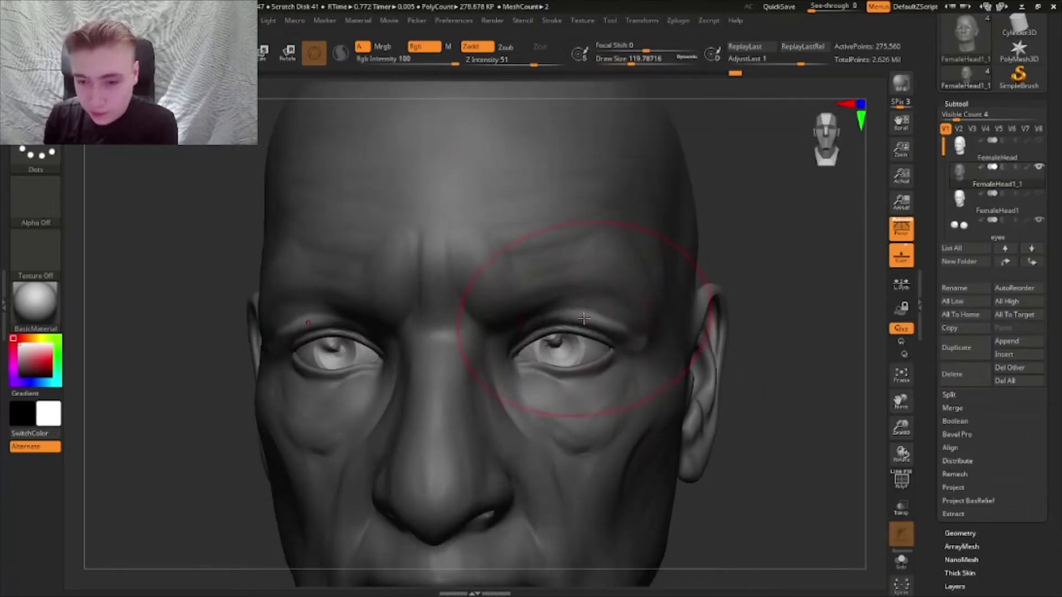
drag(583, 318, 575, 340)
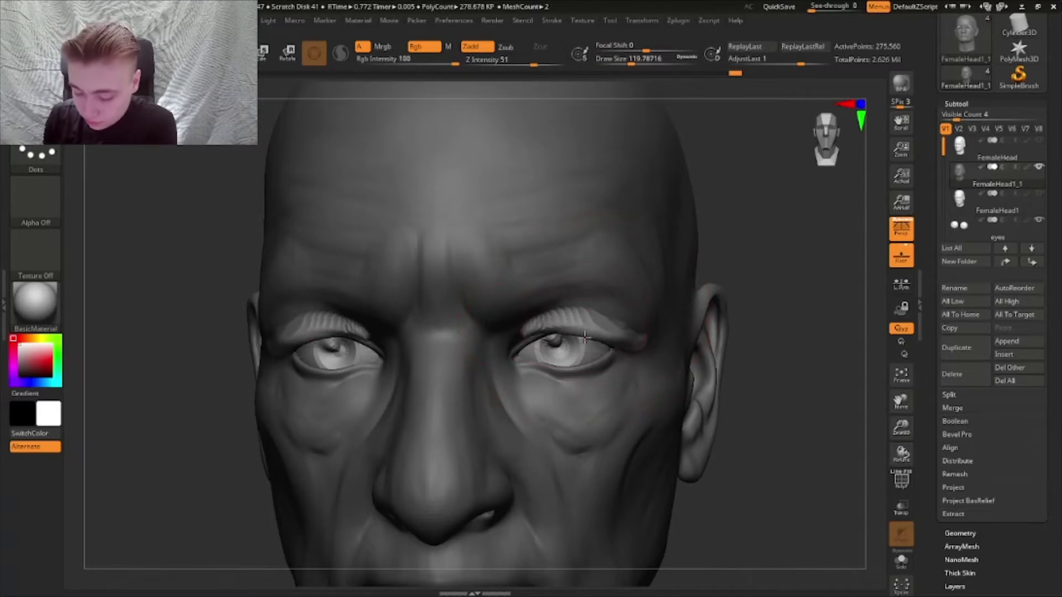
right_drag(575, 332, 625, 232)
drag(631, 65, 624, 65)
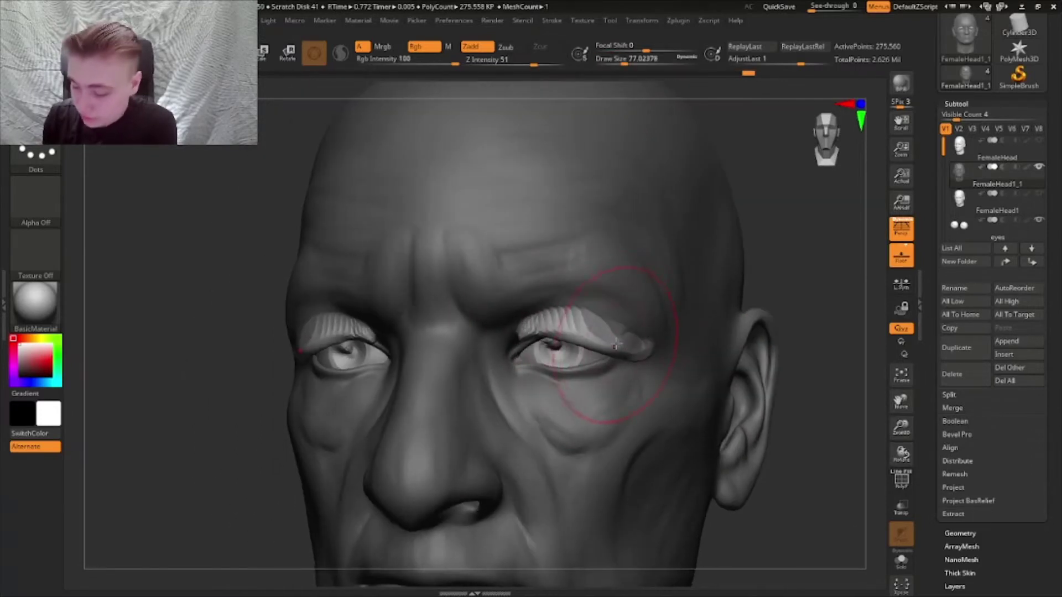
drag(616, 345, 590, 336)
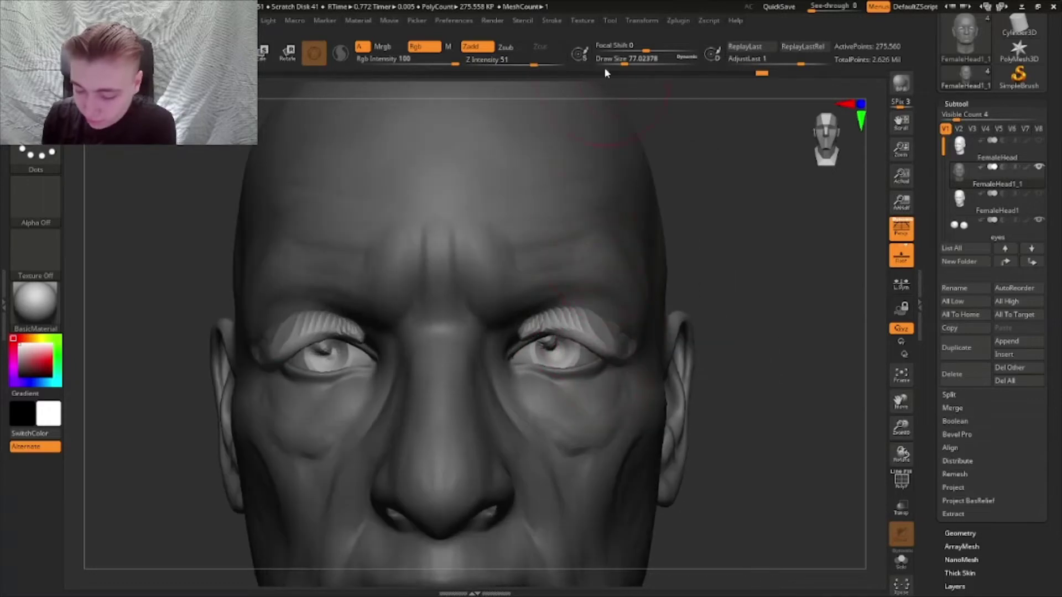
drag(604, 67, 616, 64)
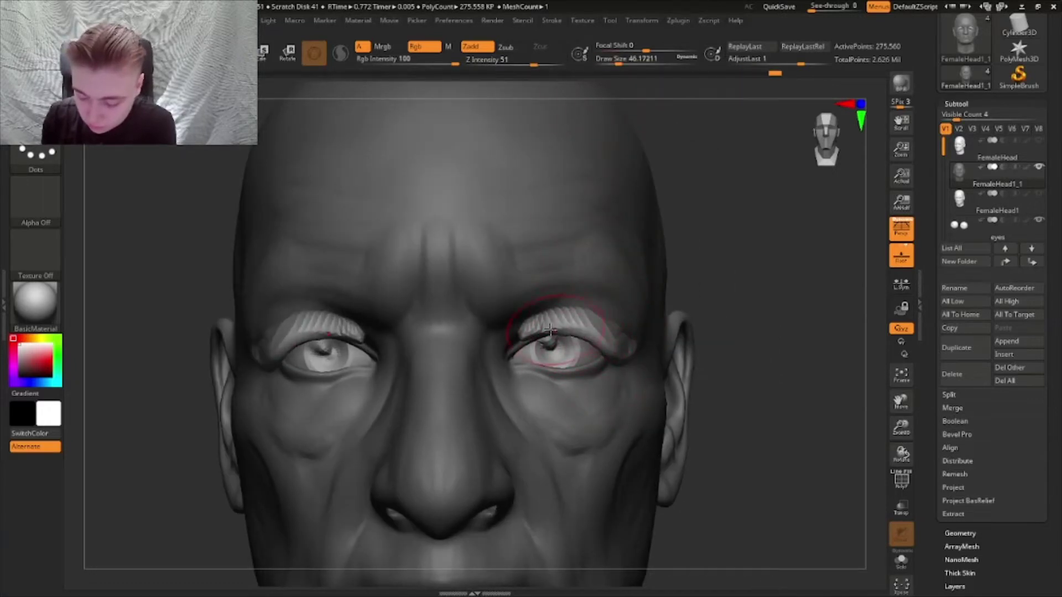
- Clear the mask and blend the drooping upper eyelid folds at draw size about 20
mouse_move(594, 348)
right_down()
mouse_move(640, 344)
mouse_move(637, 365)
mouse_move(635, 344)
mouse_move(582, 331)
mouse_move(713, 310)
right_up()
ctrl+drag(719, 310, 751, 300)
right_drag(751, 301, 744, 287)
drag(620, 65, 611, 64)
right_drag(474, 367, 509, 343)
key(f)
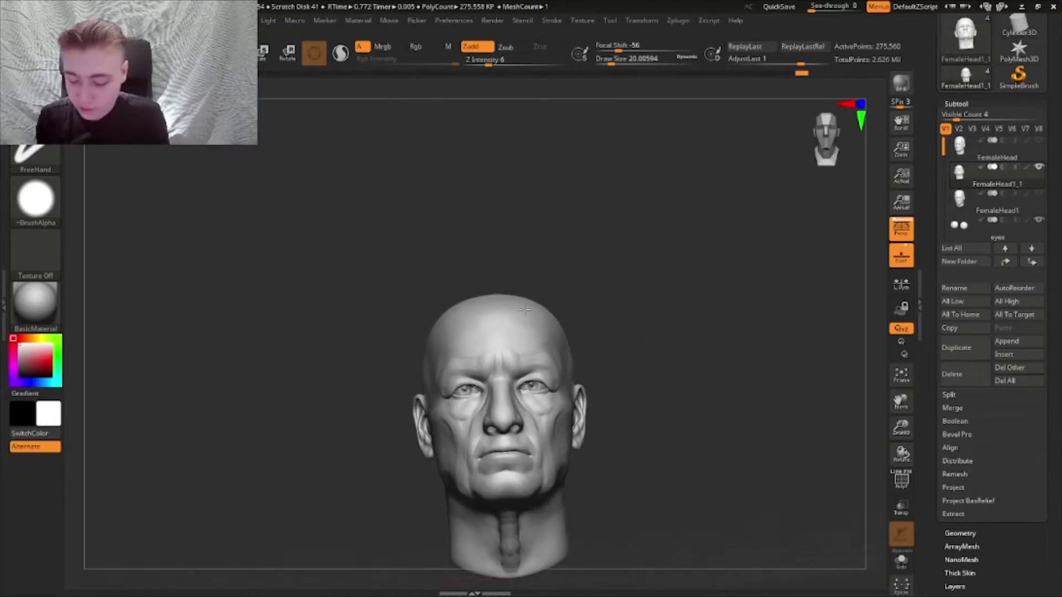
- Choose the Smooth Stronger brush and turn on DynaMesh for the head at resolution 680
mouse_move(699, 339)
right_down()
mouse_move(711, 339)
mouse_move(696, 303)
mouse_move(732, 315)
mouse_move(728, 298)
mouse_move(702, 332)
mouse_move(711, 355)
mouse_move(764, 337)
mouse_move(775, 354)
right_up()
key(b)
key(s)
key(t)
drag(1030, 396, 1015, 348)
click(975, 384)
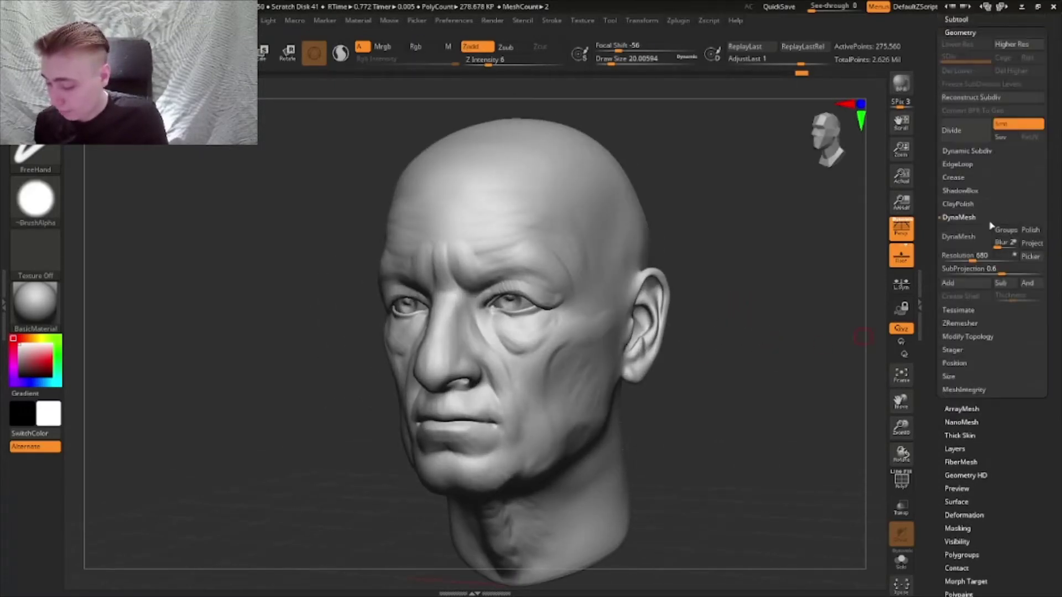
click(962, 237)
- Set the draw size to about 921 and smooth the face around the eyes
mouse_move(787, 386)
right_down()
mouse_move(796, 381)
mouse_move(789, 372)
mouse_move(796, 415)
right_up()
drag(637, 64, 690, 61)
key(shift)
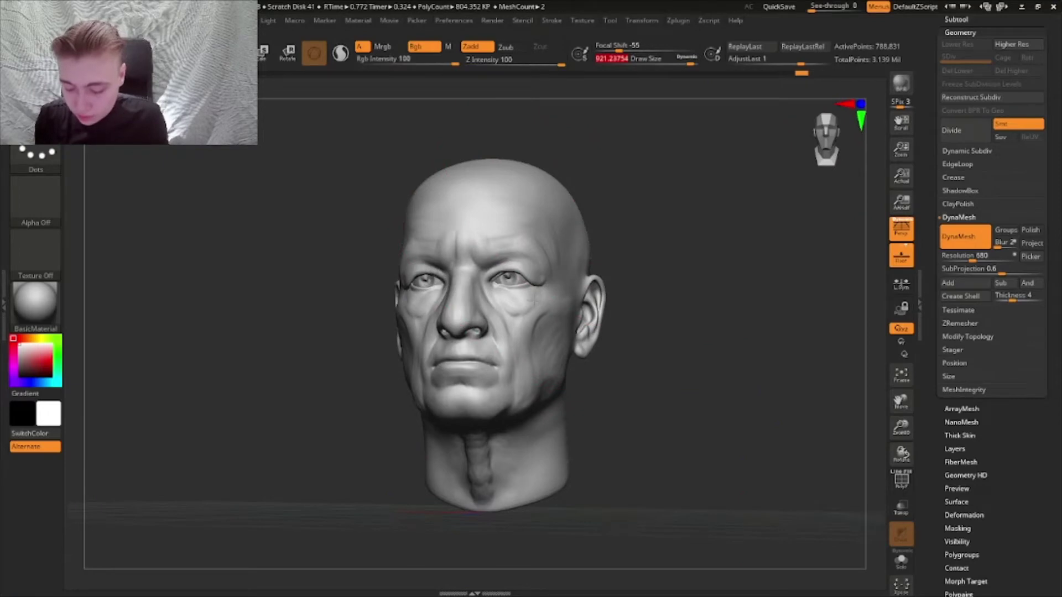
shift+drag(534, 300, 538, 303)
mouse_move(538, 304)
ctrl+right_down()
mouse_move(545, 338)
mouse_move(526, 346)
mouse_move(535, 339)
mouse_move(529, 300)
mouse_move(544, 310)
ctrl+right_up()
mouse_move(545, 310)
ctrl+right_down()
mouse_move(538, 357)
mouse_move(512, 366)
ctrl+right_up()
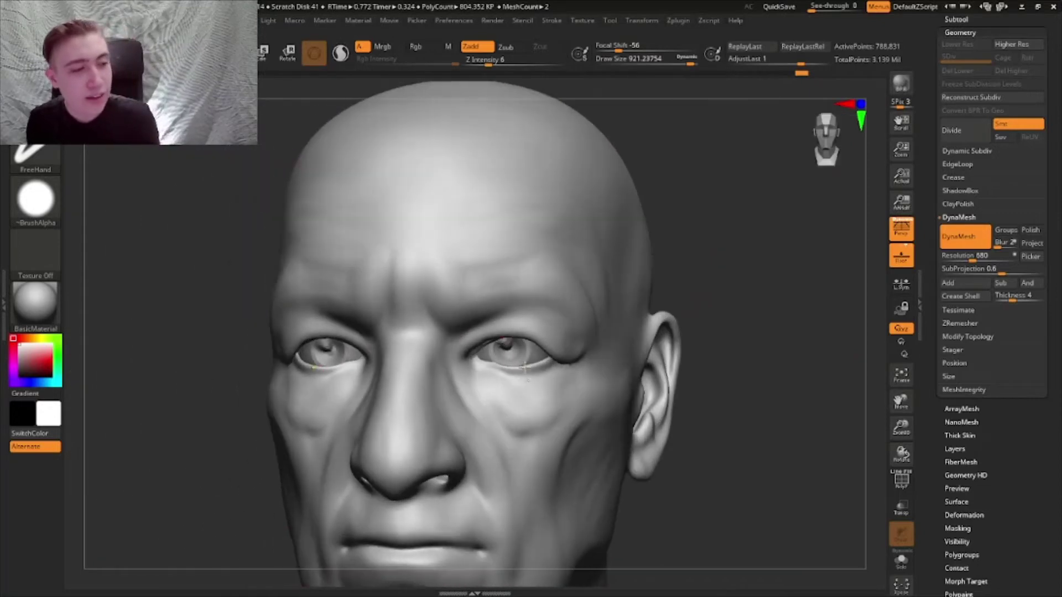
key(ctrl+shift)
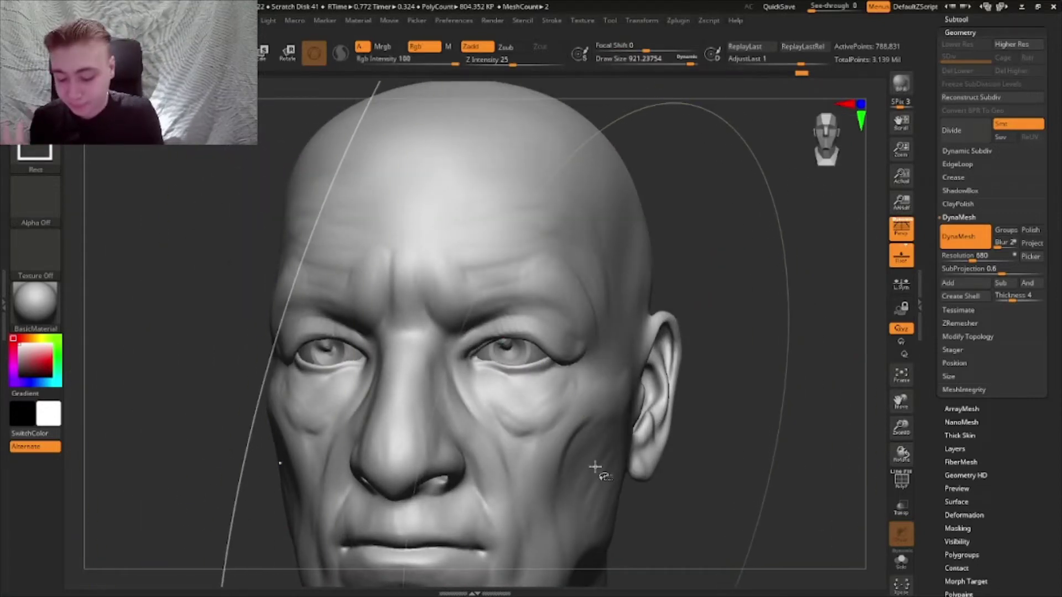
- Adjust the eyelid edges and eye corners with the Move brush, reducing the draw size from about 90 to 27
mouse_move(595, 466)
right_down()
mouse_move(576, 365)
mouse_move(559, 384)
mouse_move(559, 429)
right_up()
key(b)
key(m)
key(v)
drag(667, 62, 625, 70)
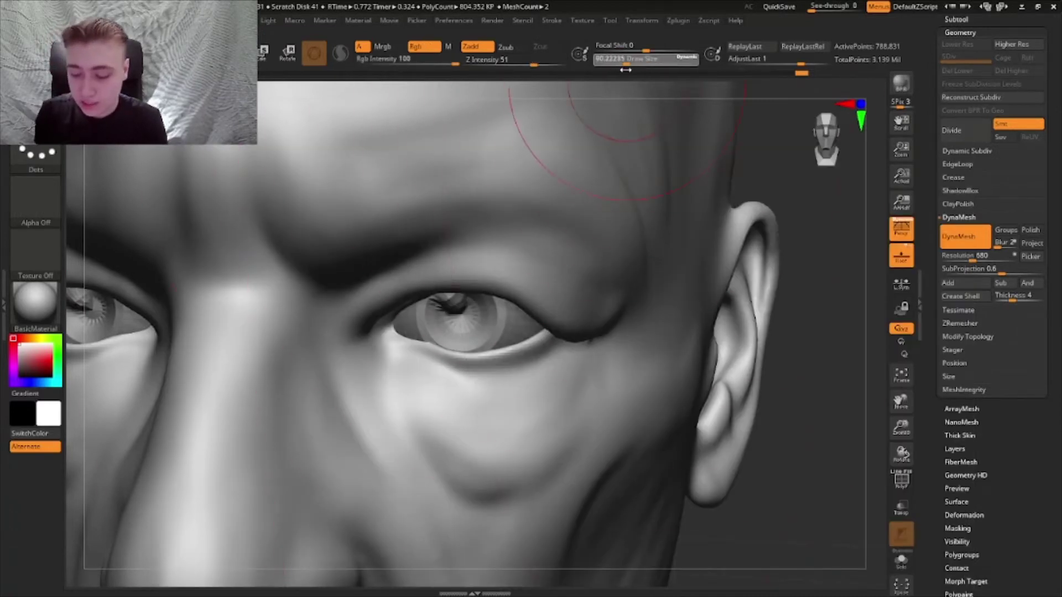
right_drag(450, 350, 406, 359)
drag(625, 62, 612, 63)
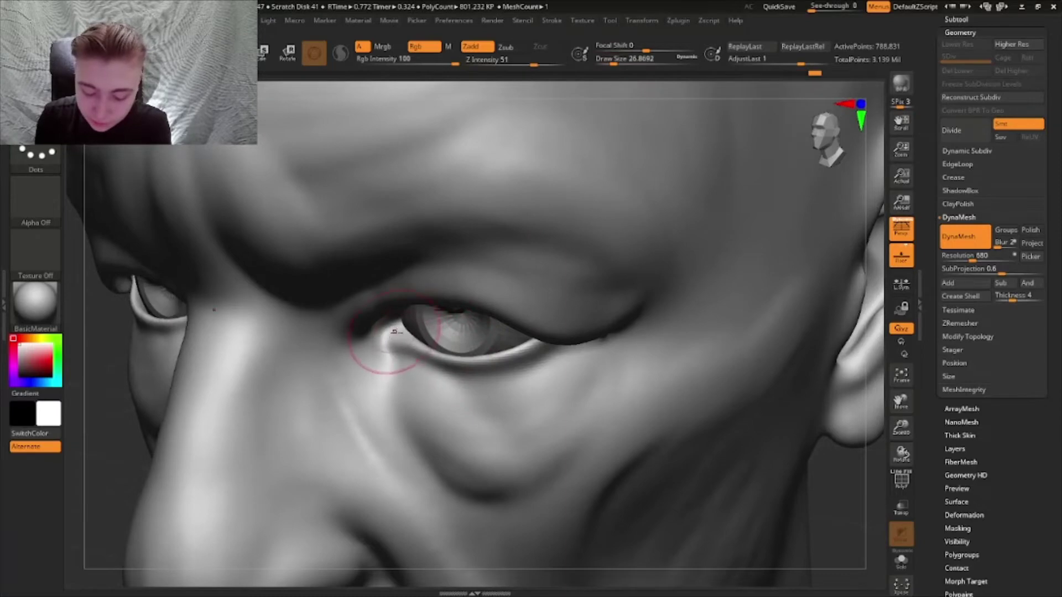
right_drag(394, 331, 750, 333)
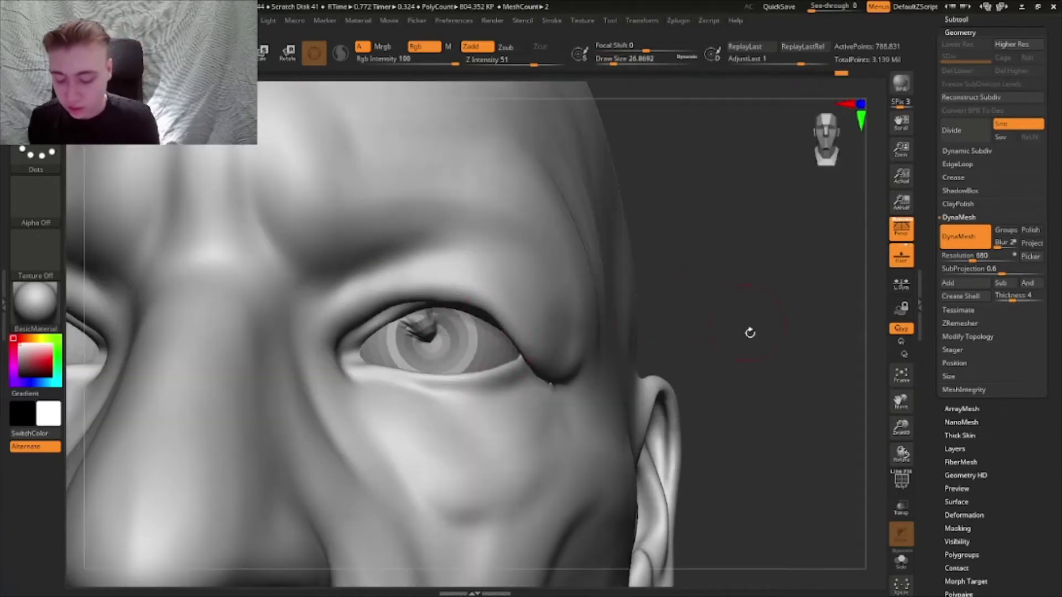
- Sculpt skin folds along the brows above both eyes with the Clay brush at draw size about 27
ctrl+right_drag(773, 375, 742, 324)
alt+right_drag(720, 285, 770, 407)
key(b)
key(c)
key(l)
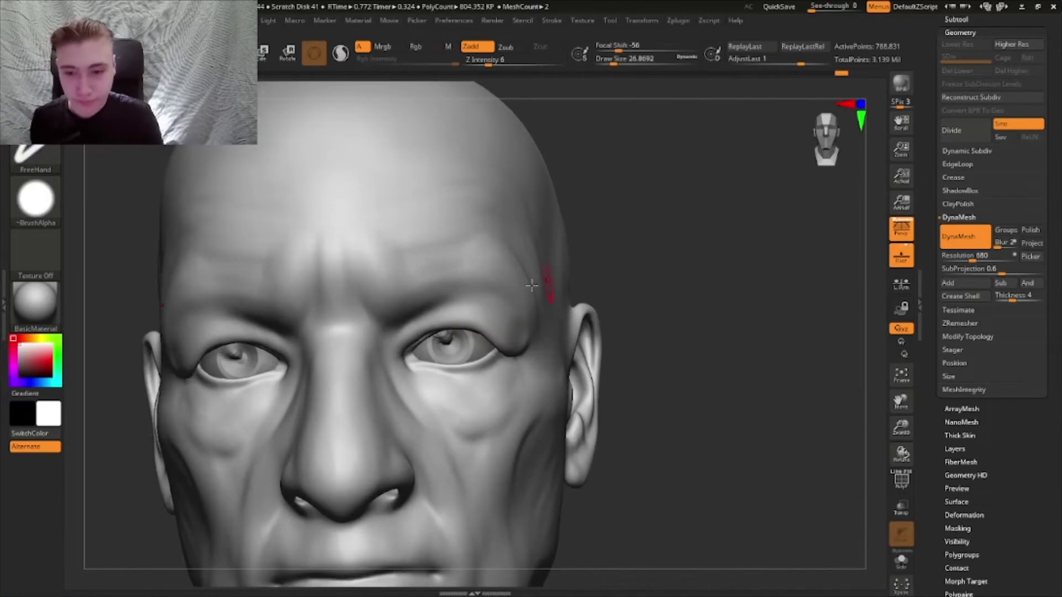
alt+right_drag(492, 323, 549, 335)
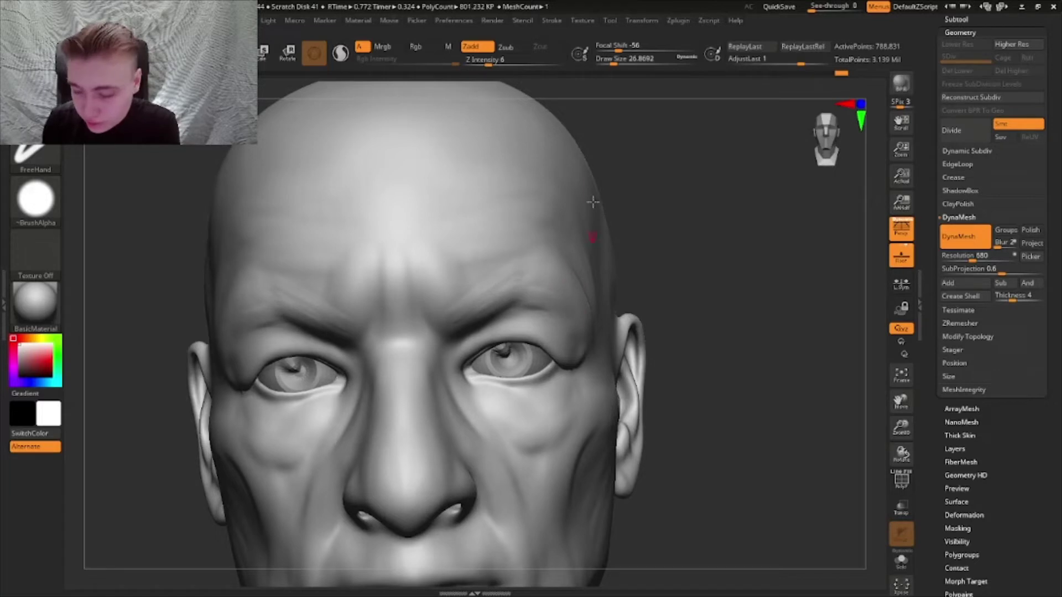
- Set the draw size to about 35 and build up brow furrows and horizontal wrinkles across the forehead
drag(613, 63, 616, 63)
right_drag(509, 248, 518, 264)
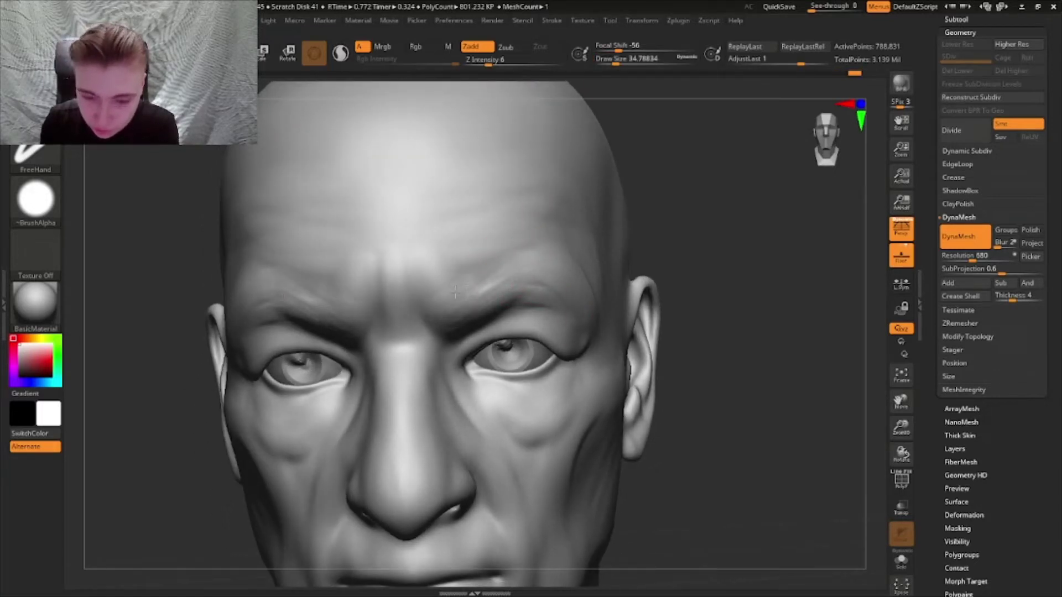
right_drag(459, 280, 402, 295)
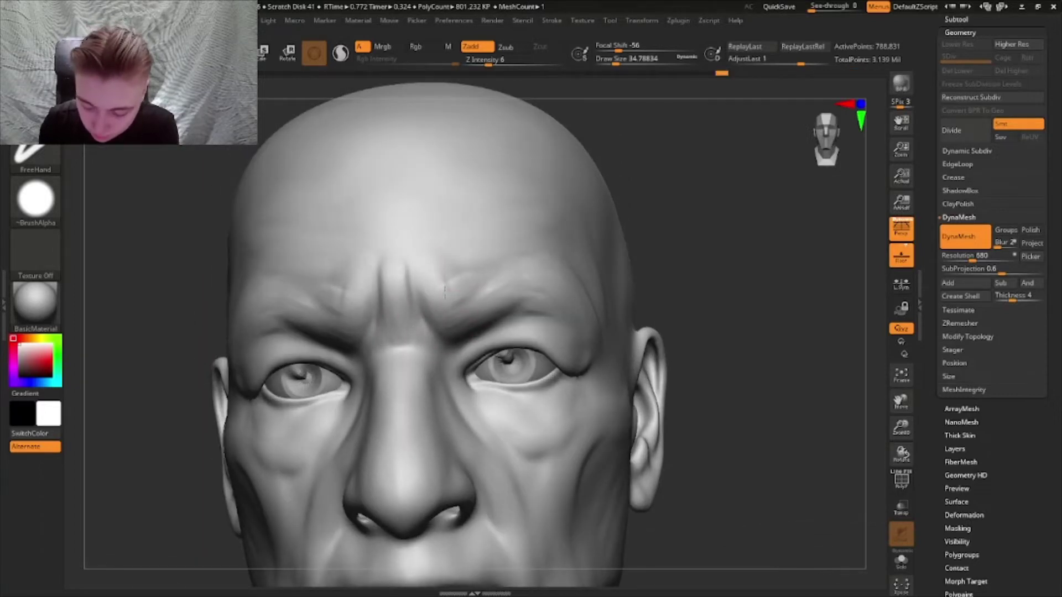
right_drag(486, 225, 496, 253)
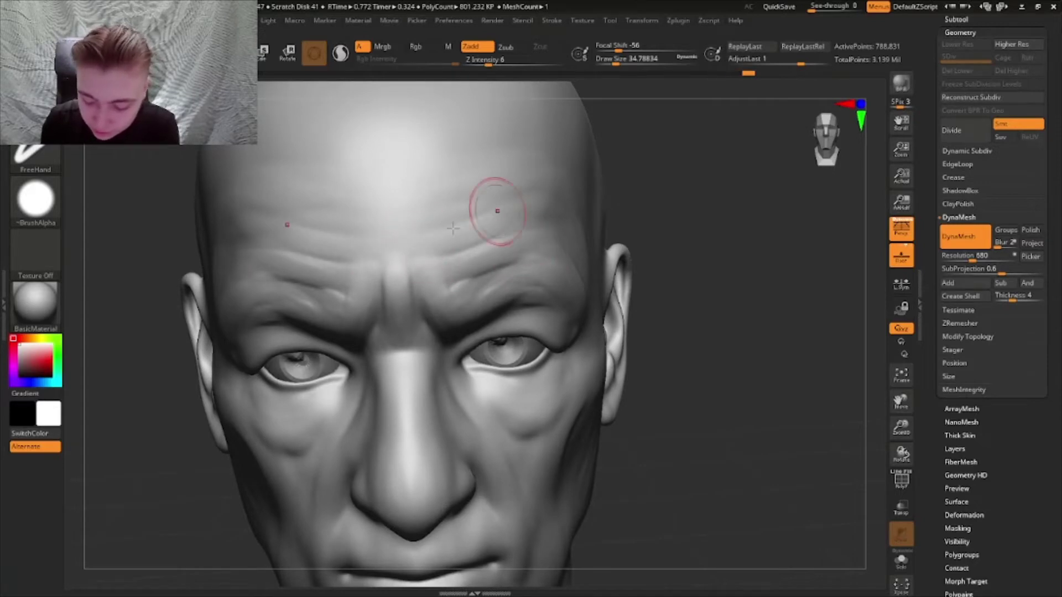
mouse_move(471, 212)
mouse_down()
mouse_move(406, 220)
mouse_move(389, 238)
mouse_up()
drag(713, 287, 715, 371)
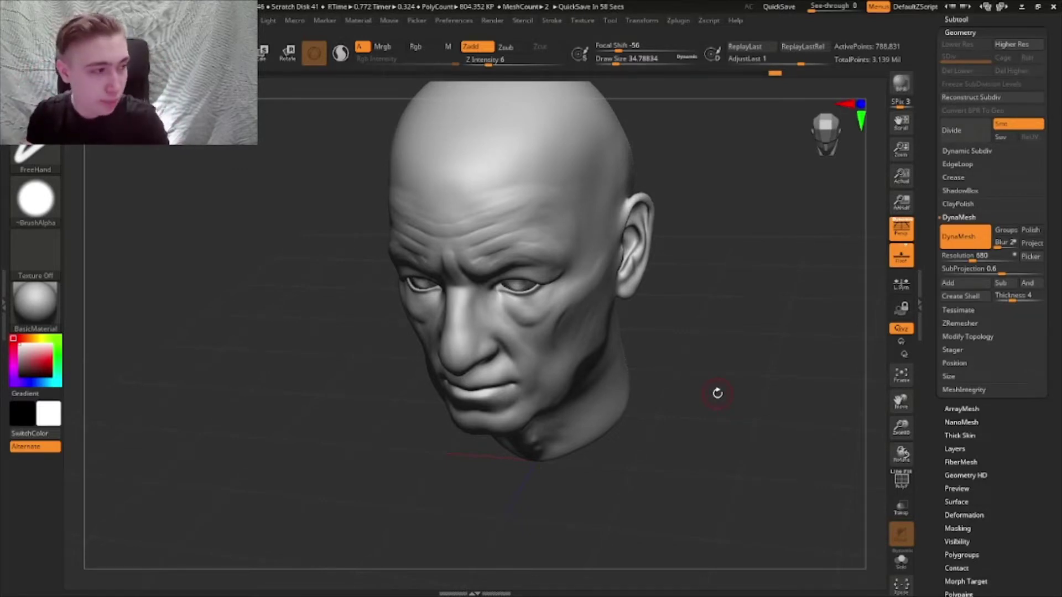
mouse_move(717, 393)
mouse_down()
mouse_move(745, 357)
mouse_move(732, 373)
mouse_move(654, 149)
mouse_up()
- Carve a sharp crease across the middle of the forehead with the Dam Standard brush at draw size about 7.5
drag(615, 61, 601, 87)
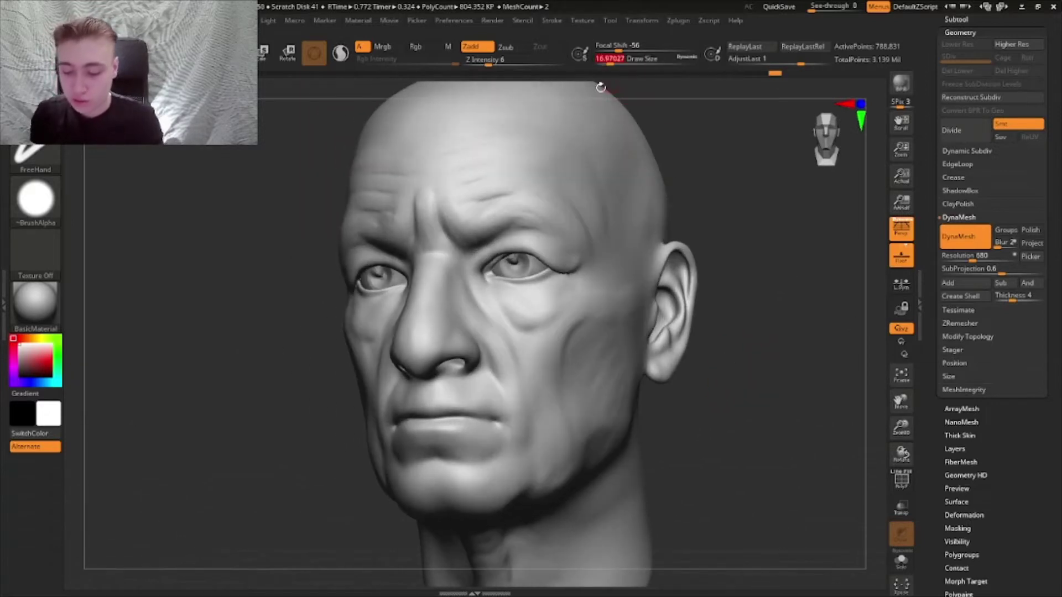
alt+right_drag(528, 240, 540, 343)
key(b)
key(d)
key(s)
drag(610, 61, 605, 63)
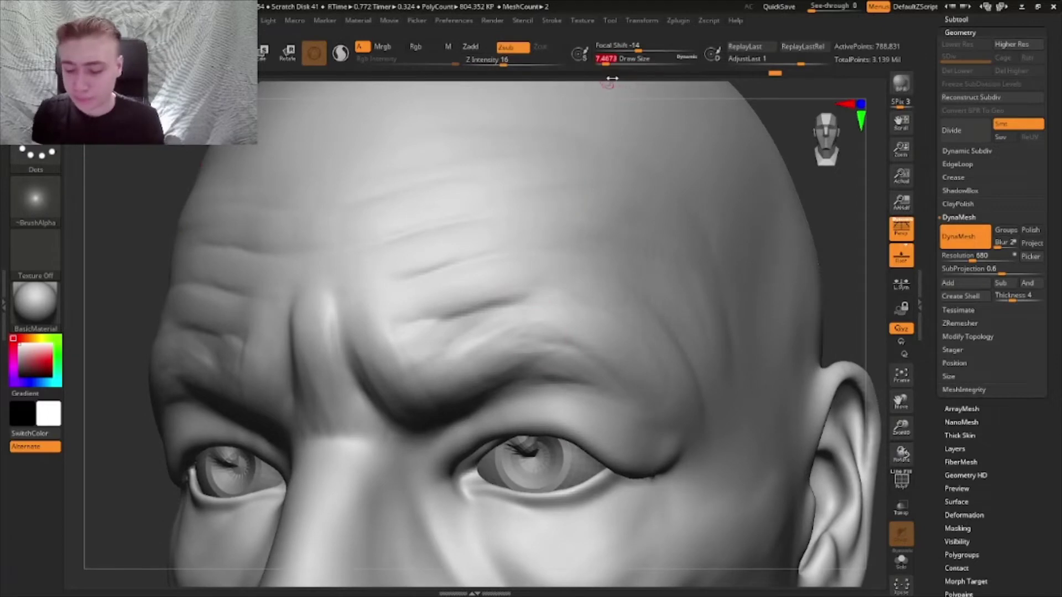
right_drag(573, 189, 631, 298)
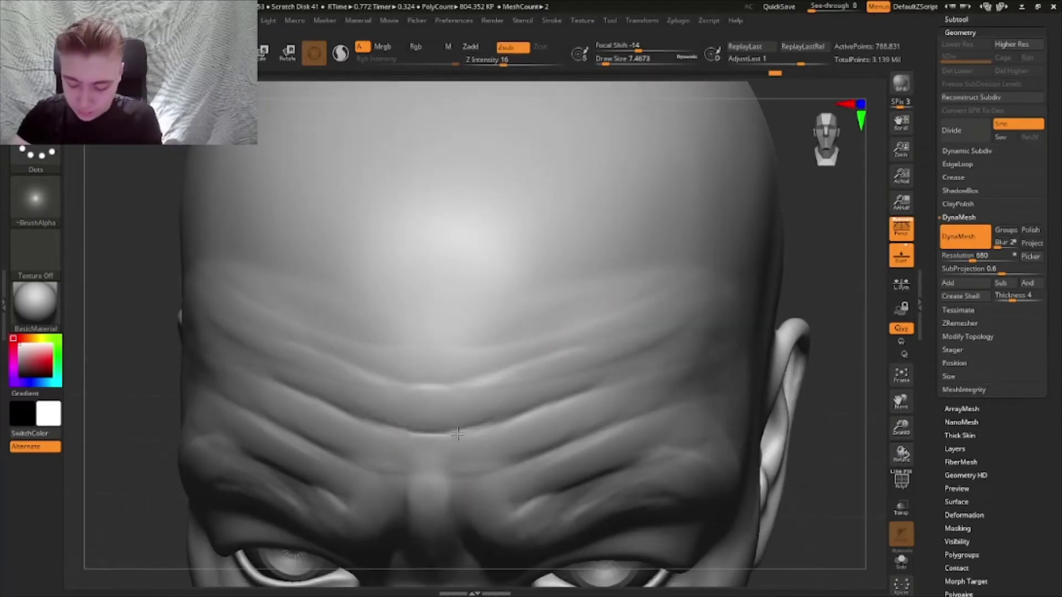
right_drag(525, 402, 471, 386)
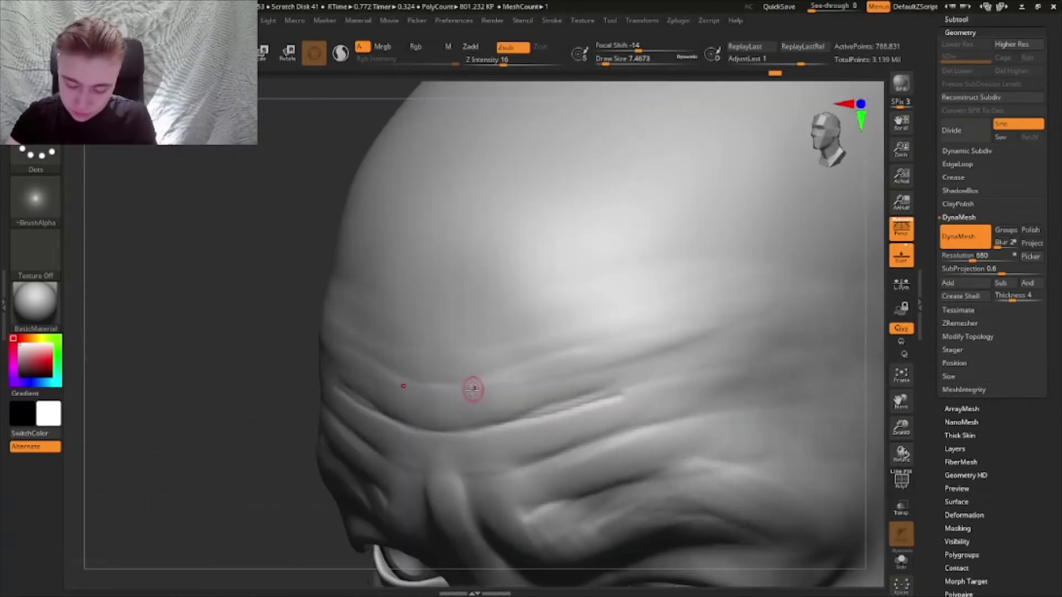
drag(511, 422, 584, 393)
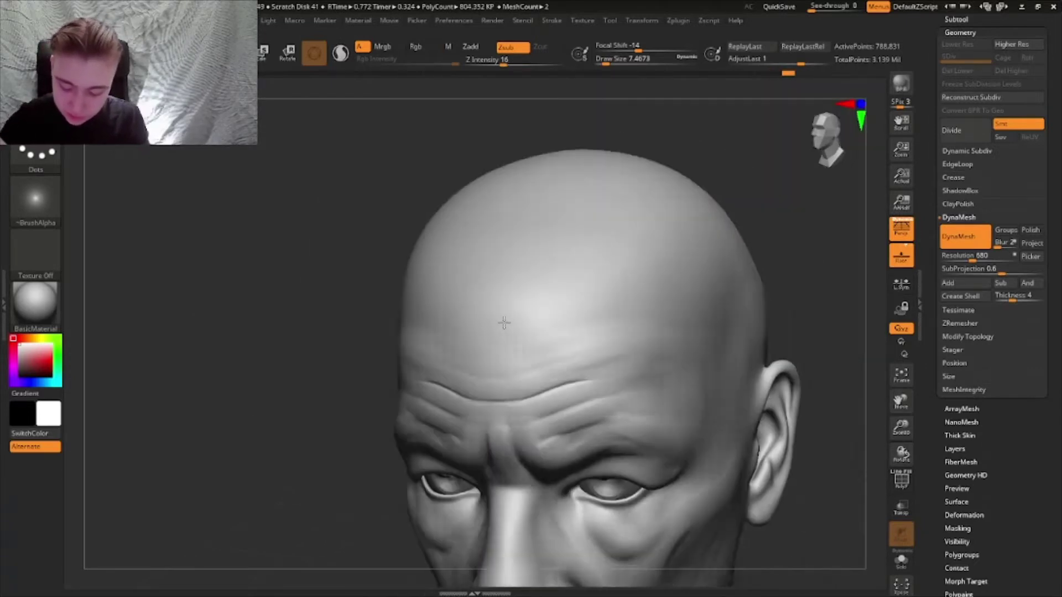
- Build up the skin around the carved forehead crease with the Clay brush at draw size about 18.5
mouse_move(497, 332)
right_down()
mouse_move(768, 317)
mouse_move(754, 315)
right_up()
key(b)
key(c)
key(l)
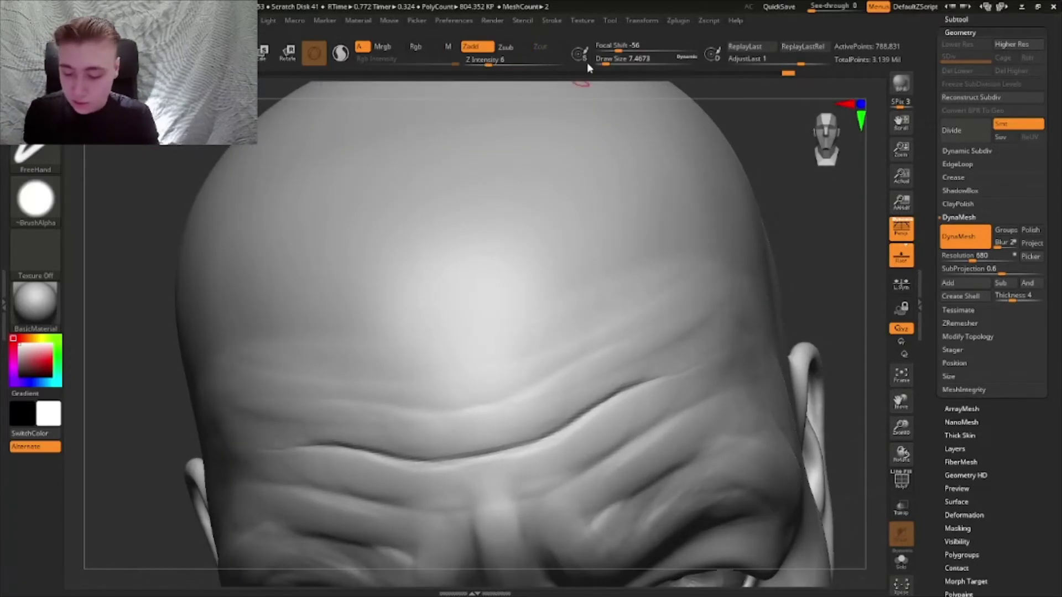
click(610, 60)
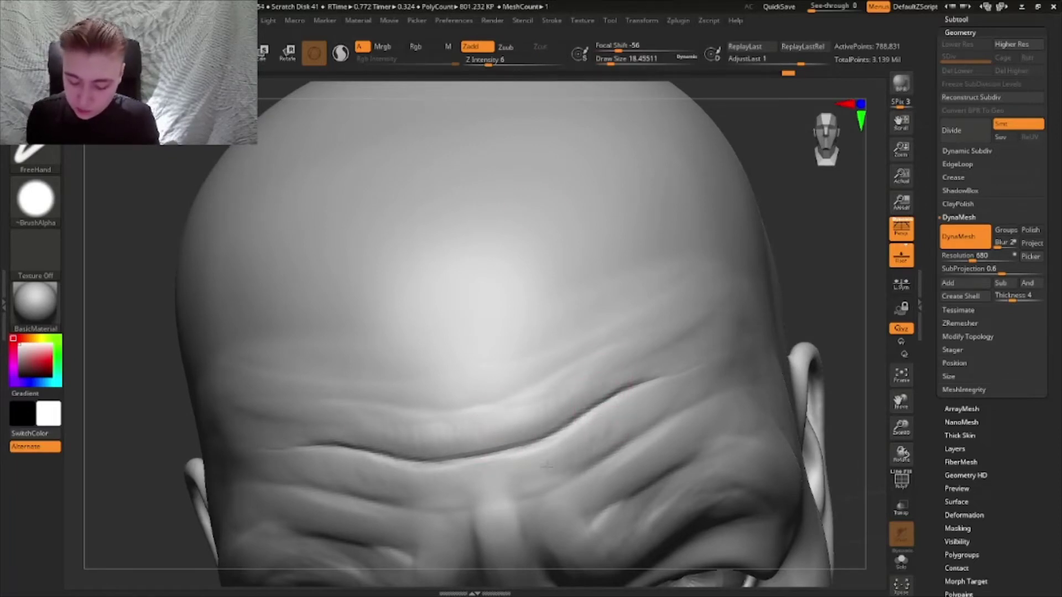
scroll(593, 434, down, 8)
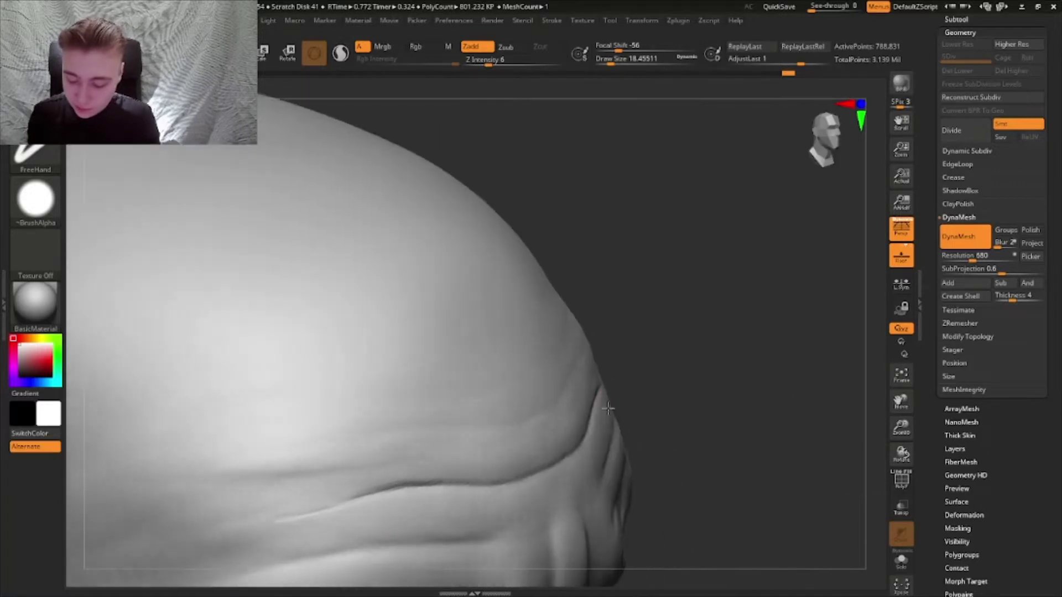
ctrl+right_drag(713, 300, 722, 313)
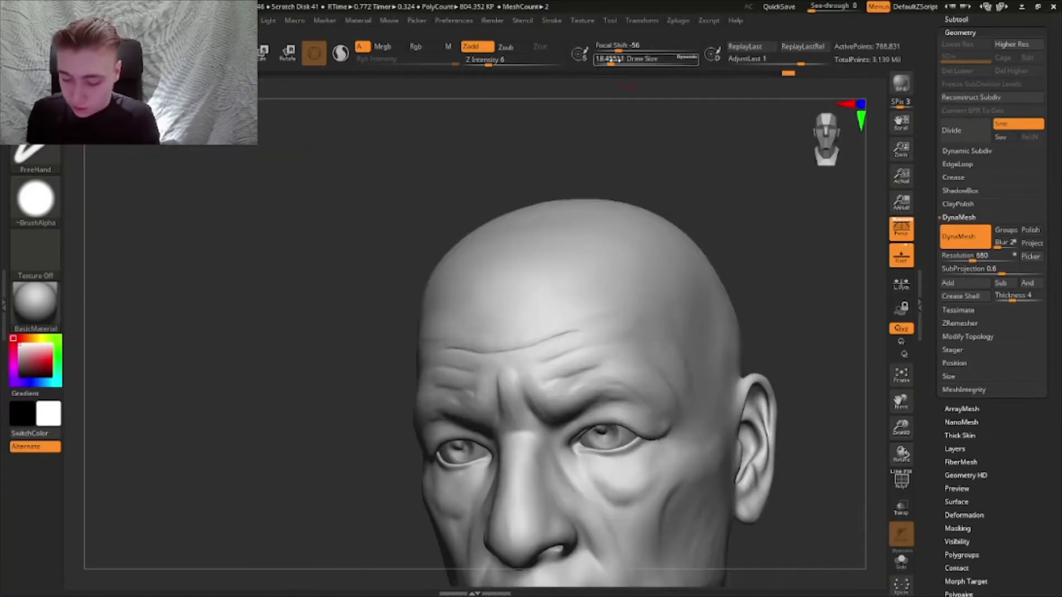
- Set the draw size to about 124 and smooth the forehead wrinkles
click(631, 60)
shift+drag(547, 325, 551, 340)
mouse_move(553, 341)
right_down()
mouse_move(688, 351)
mouse_move(799, 381)
mouse_move(791, 373)
right_up()
- Carve a long crease across the upper forehead with the Dam Standard brush at draw size about 11.7, undoing the last stroke
key(b)
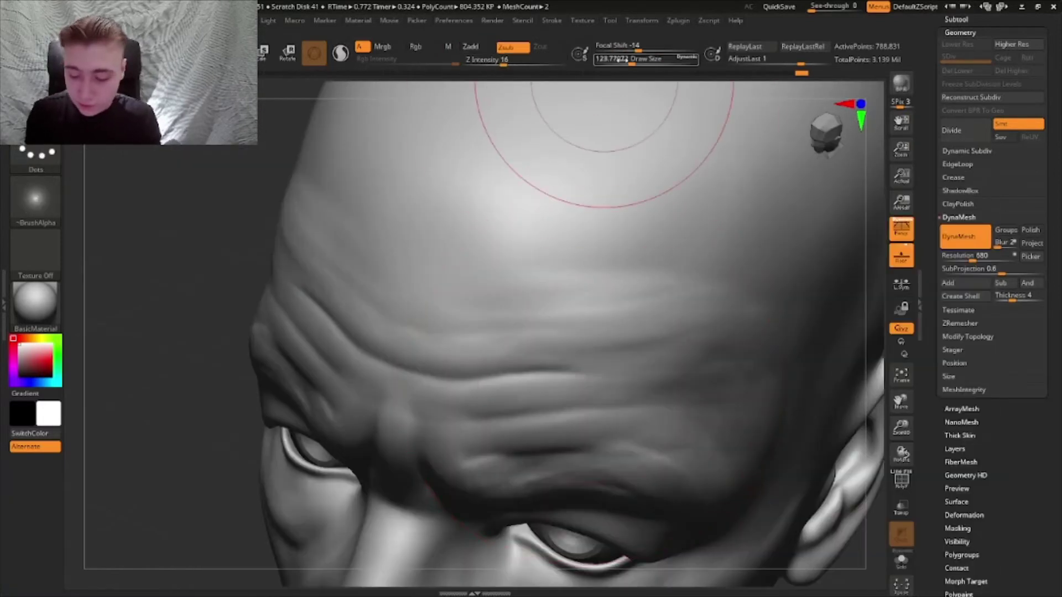
drag(618, 59, 607, 59)
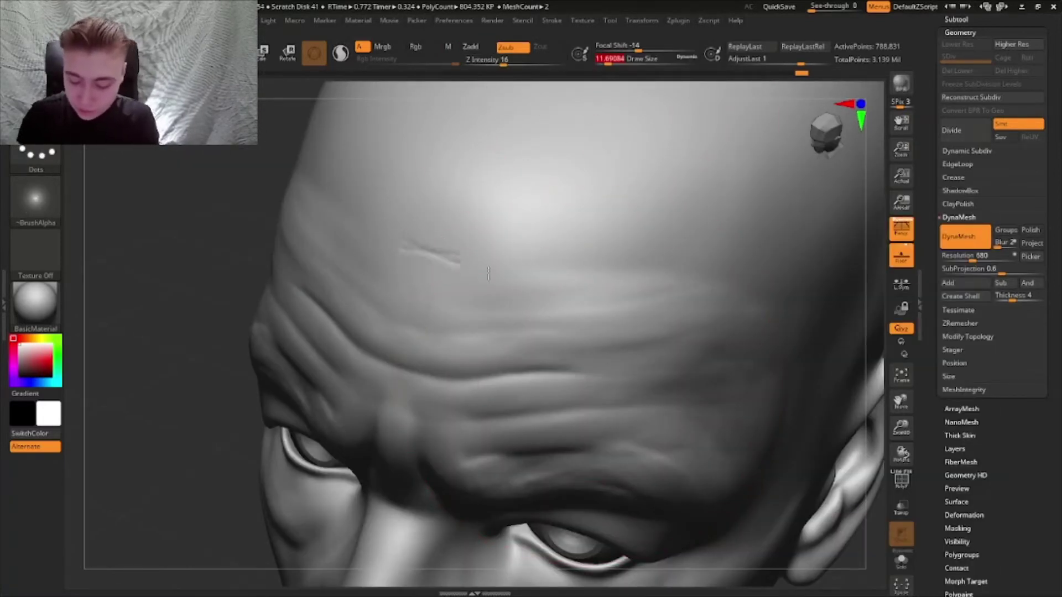
drag(488, 274, 642, 275)
mouse_move(642, 276)
right_down()
mouse_move(576, 246)
mouse_move(606, 239)
mouse_move(739, 325)
mouse_move(758, 399)
right_up()
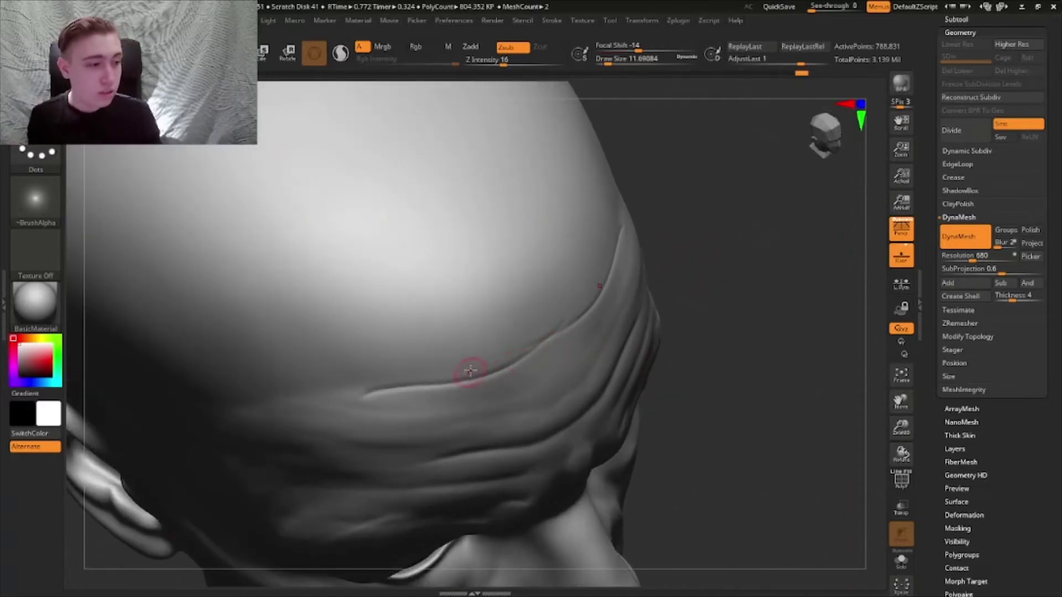
mouse_move(470, 370)
right_down()
mouse_move(489, 365)
mouse_move(507, 404)
right_up()
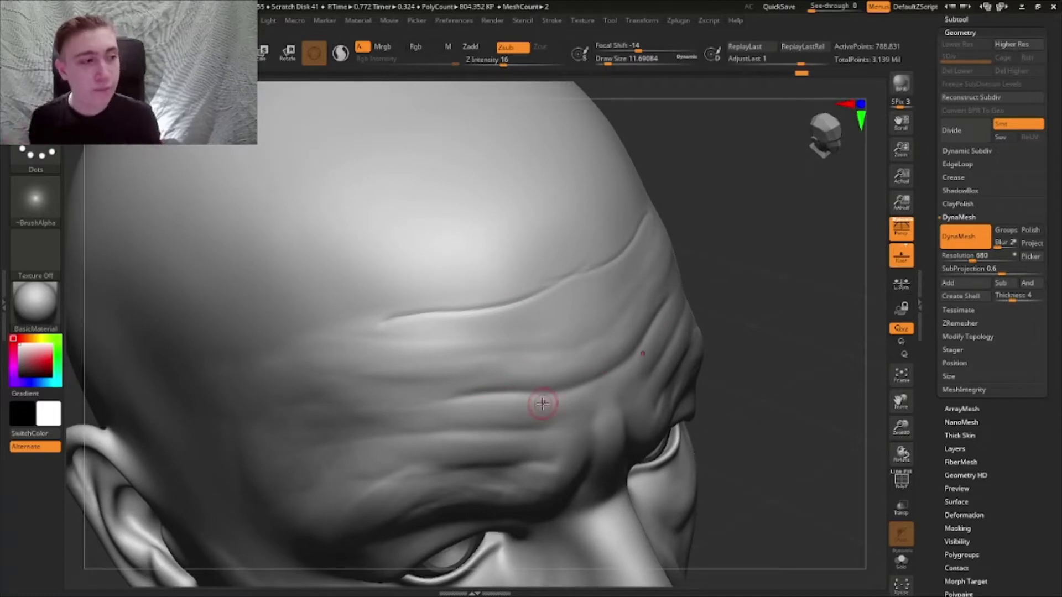
key(ctrl+z)
- Sculpt fine wrinkles on the upper eyelids and folds in the eye bags with the Clay brush at draw size about 18.5
mouse_move(612, 437)
ctrl+right_down()
mouse_move(558, 289)
mouse_move(569, 303)
mouse_move(515, 327)
mouse_move(529, 221)
ctrl+right_up()
key(b)
key(c)
key(l)
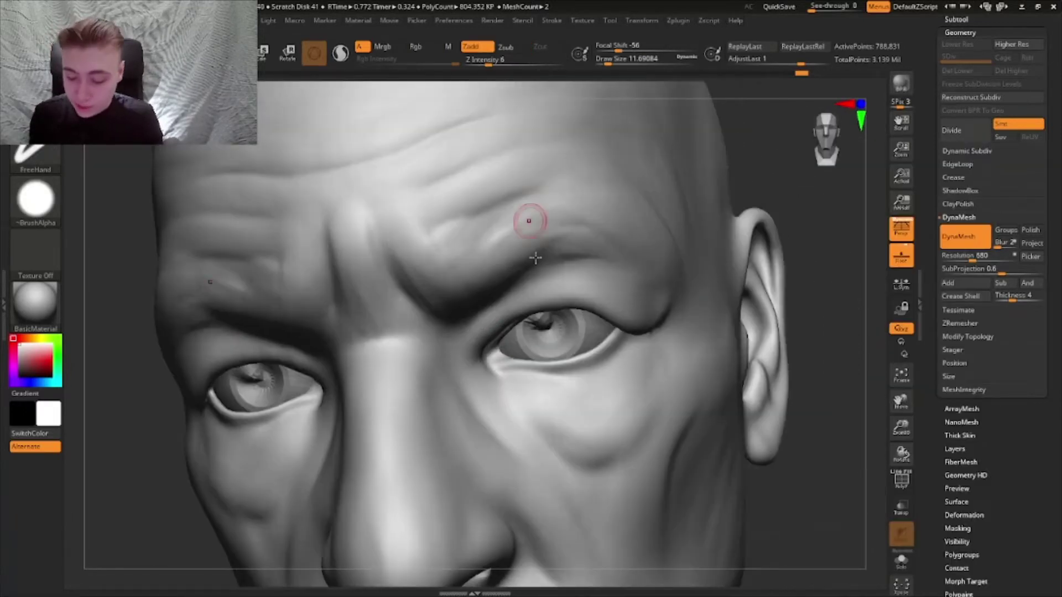
drag(607, 58, 611, 59)
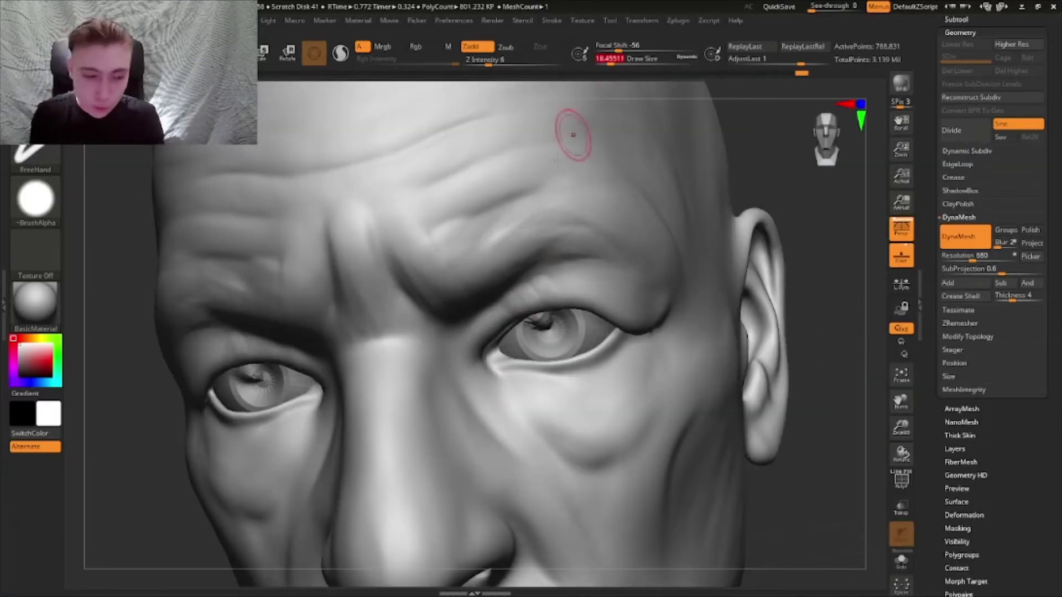
mouse_move(490, 330)
right_down()
mouse_move(492, 312)
mouse_move(471, 293)
right_up()
drag(475, 302, 561, 352)
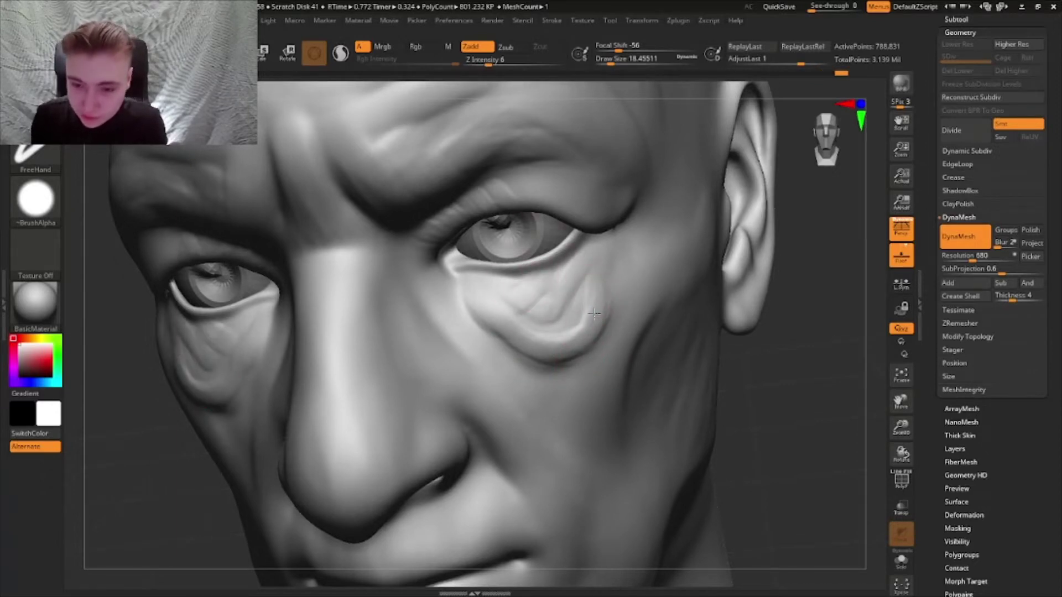
- Sculpt the fold along the outer side of the eye bag with the Clay brush, undoing the last smoothing stroke
drag(608, 272, 575, 326)
mouse_move(575, 326)
right_down()
mouse_move(597, 304)
mouse_move(592, 331)
mouse_move(588, 301)
mouse_move(615, 302)
mouse_move(584, 304)
mouse_move(588, 360)
mouse_move(600, 368)
mouse_move(621, 279)
mouse_move(632, 297)
mouse_move(635, 275)
mouse_move(695, 310)
mouse_move(617, 380)
right_up()
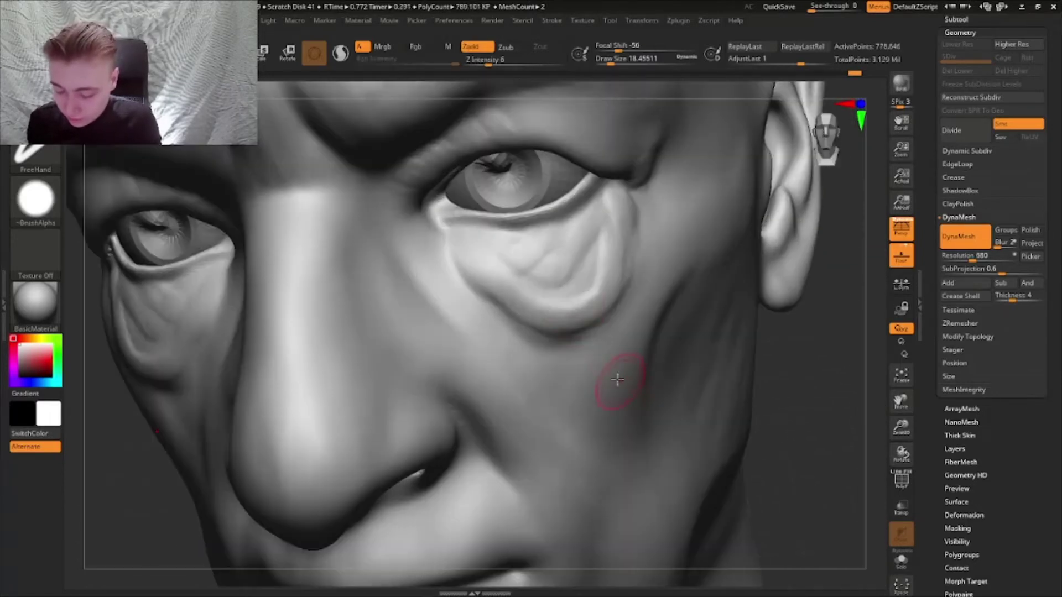
mouse_move(480, 266)
mouse_down()
mouse_move(495, 299)
mouse_move(594, 290)
mouse_move(600, 241)
mouse_up()
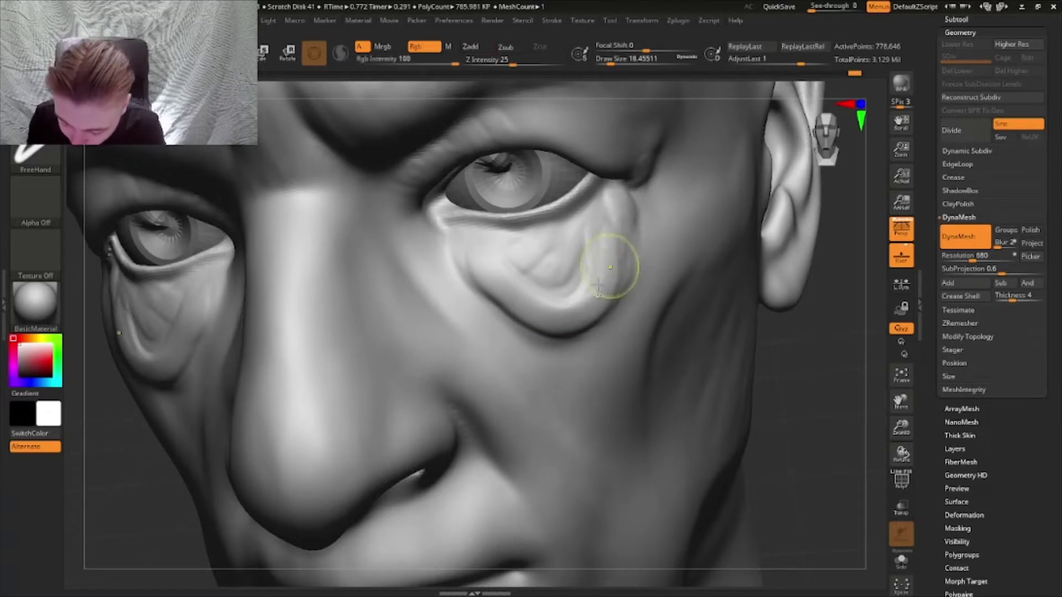
key(ctrl+z)
drag(528, 391, 622, 377)
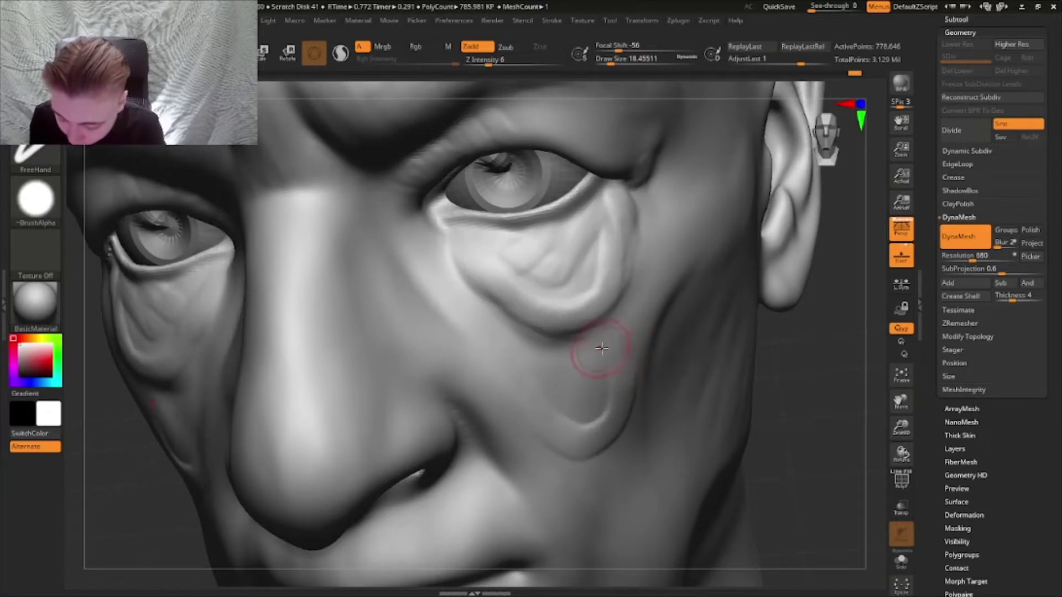
shift+drag(682, 218, 575, 374)
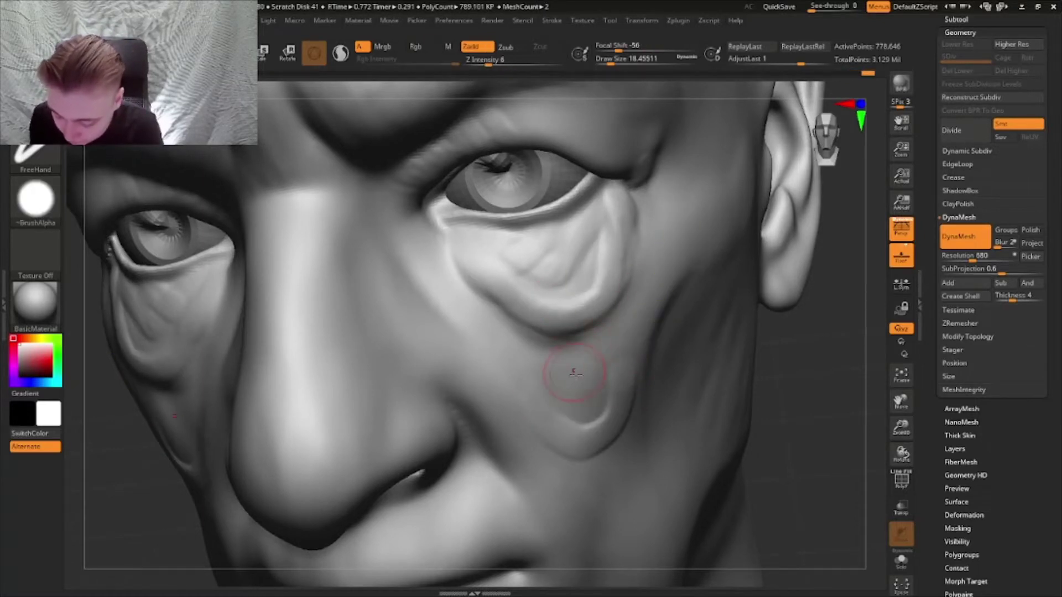
mouse_move(674, 311)
right_down()
mouse_move(632, 268)
mouse_move(686, 318)
mouse_move(618, 311)
right_up()
key(ctrl+z)
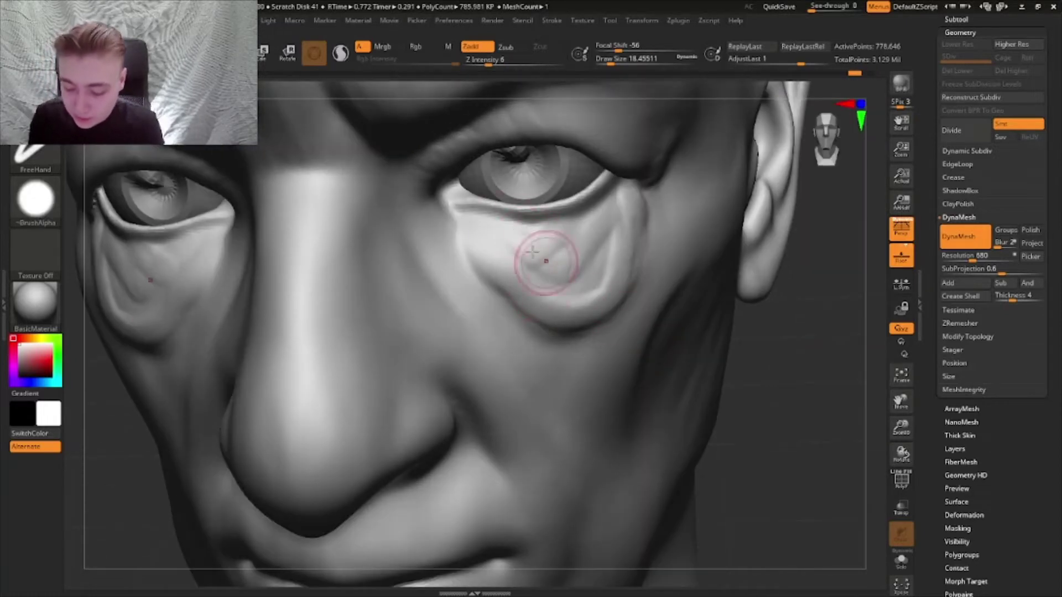
- Shape the cheeks and the jaw area with the Clay brush, using draw sizes of about 90 and 71
key(f)
mouse_move(553, 271)
right_down()
mouse_move(564, 265)
mouse_move(552, 241)
right_up()
drag(608, 65, 621, 65)
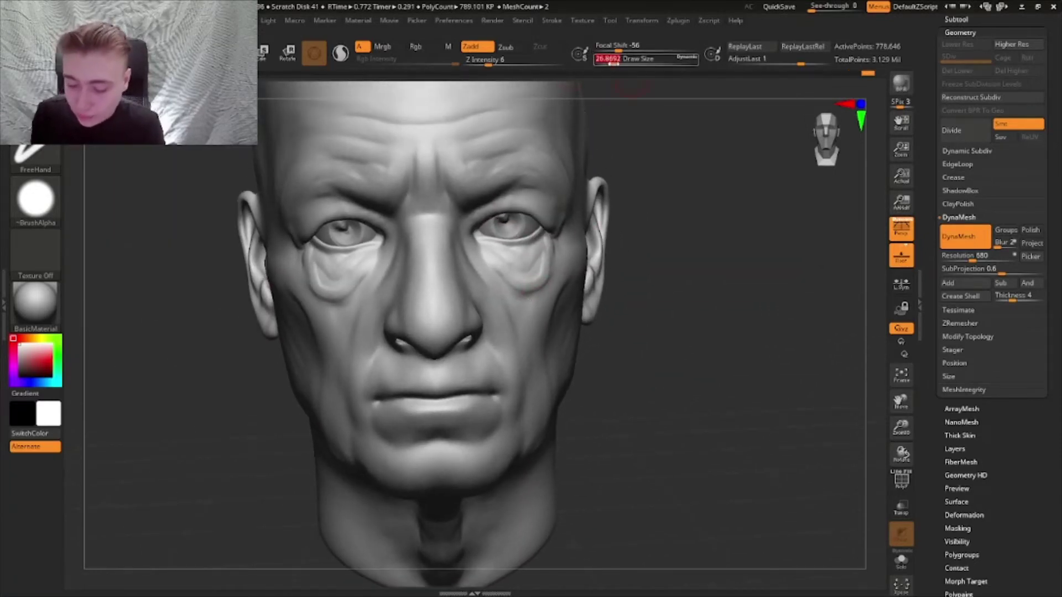
right_drag(556, 333, 611, 113)
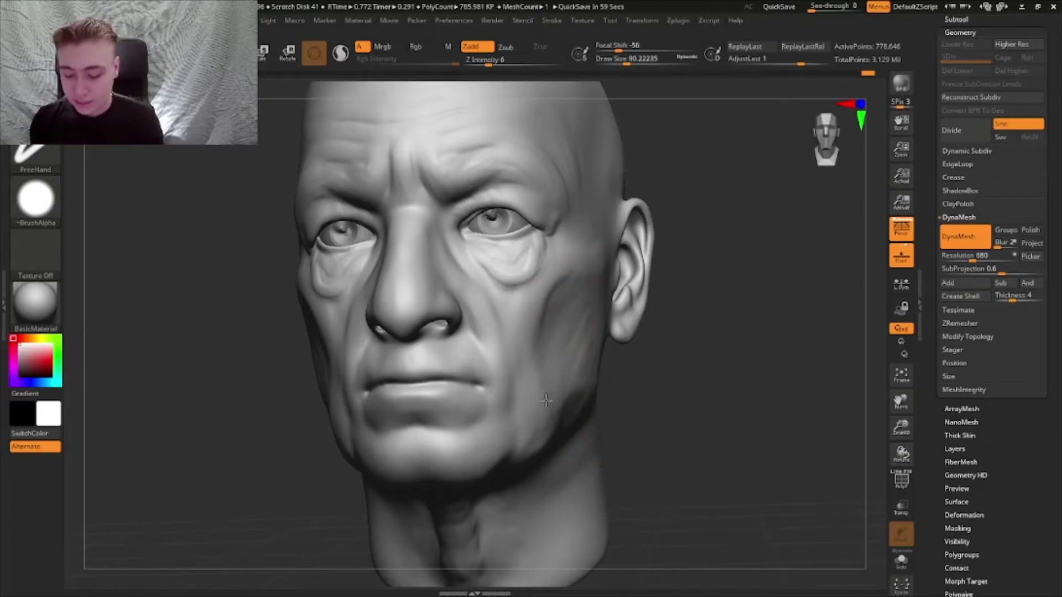
drag(628, 61, 623, 61)
mouse_move(533, 254)
right_down()
mouse_move(550, 289)
mouse_move(543, 279)
right_up()
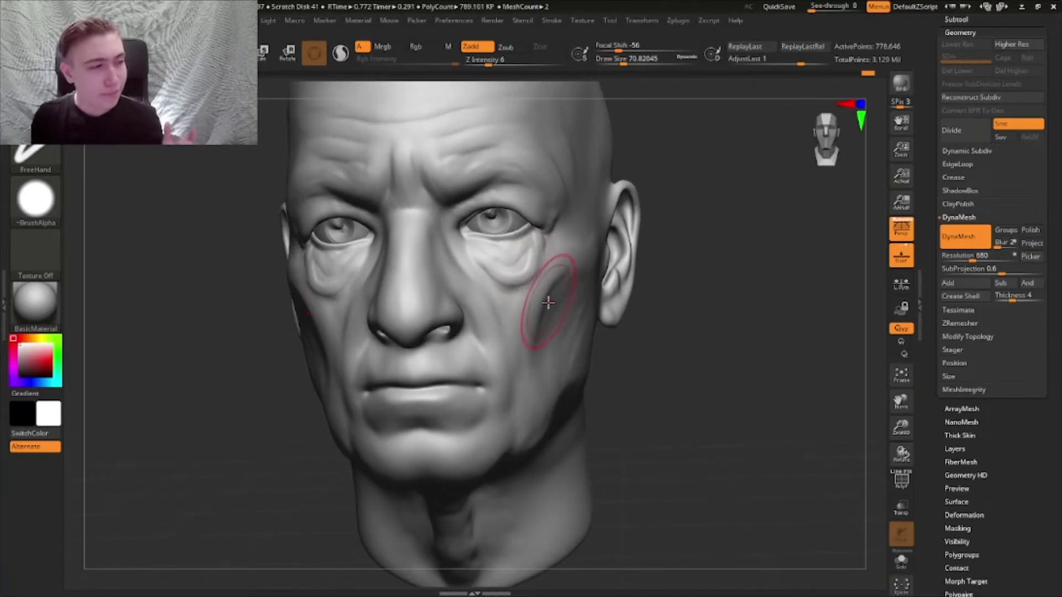
- Refine the cheekbones and the cheek hollows on both sides of the face with the Clay brush at draw size about 48.6
drag(623, 61, 619, 61)
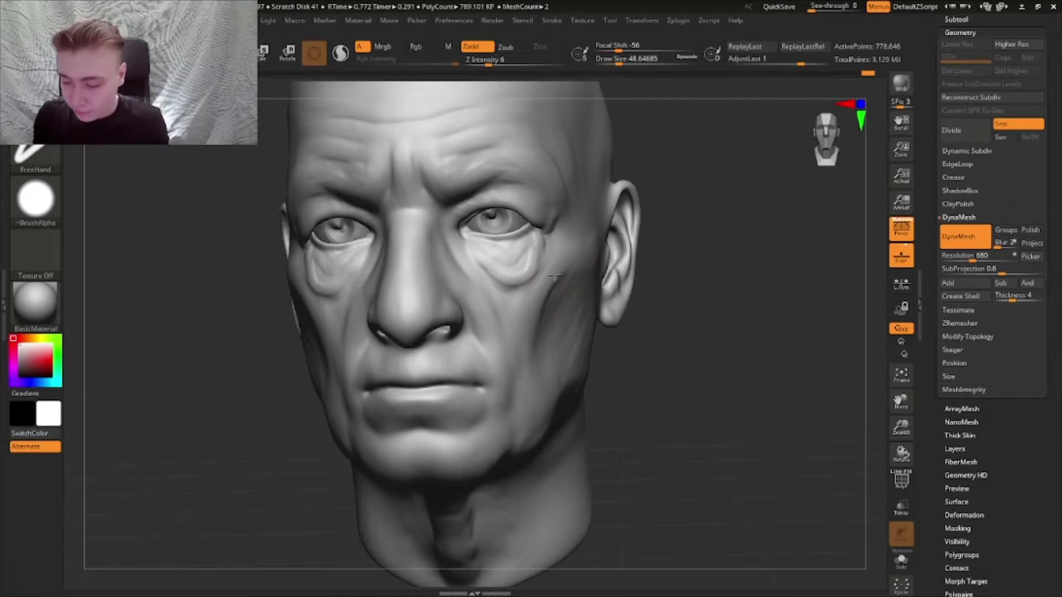
right_drag(571, 255, 553, 255)
shift+drag(470, 184, 478, 190)
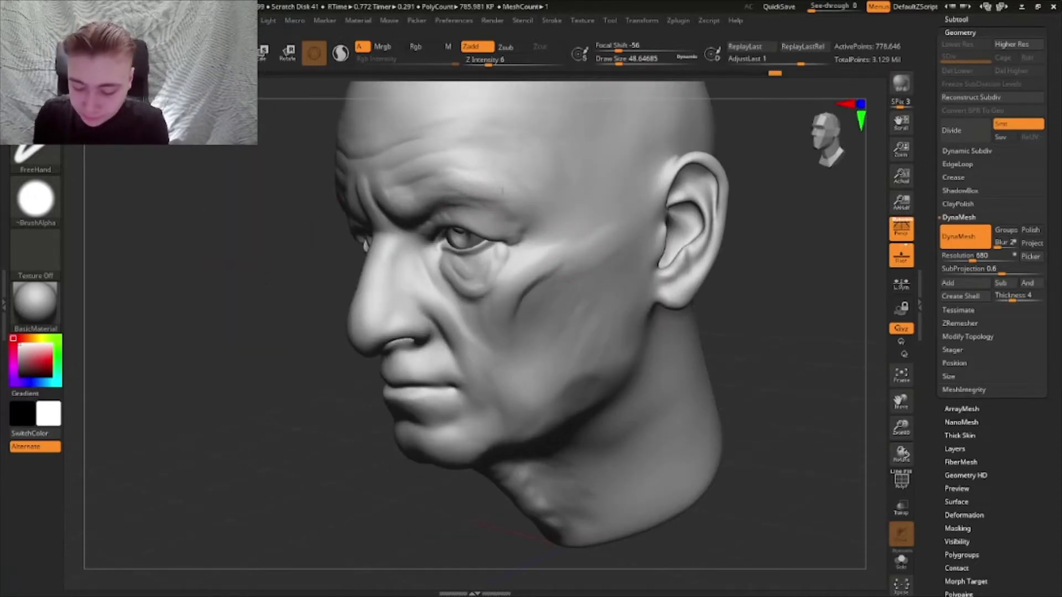
mouse_move(588, 249)
right_down()
mouse_move(659, 256)
mouse_move(767, 327)
right_up()
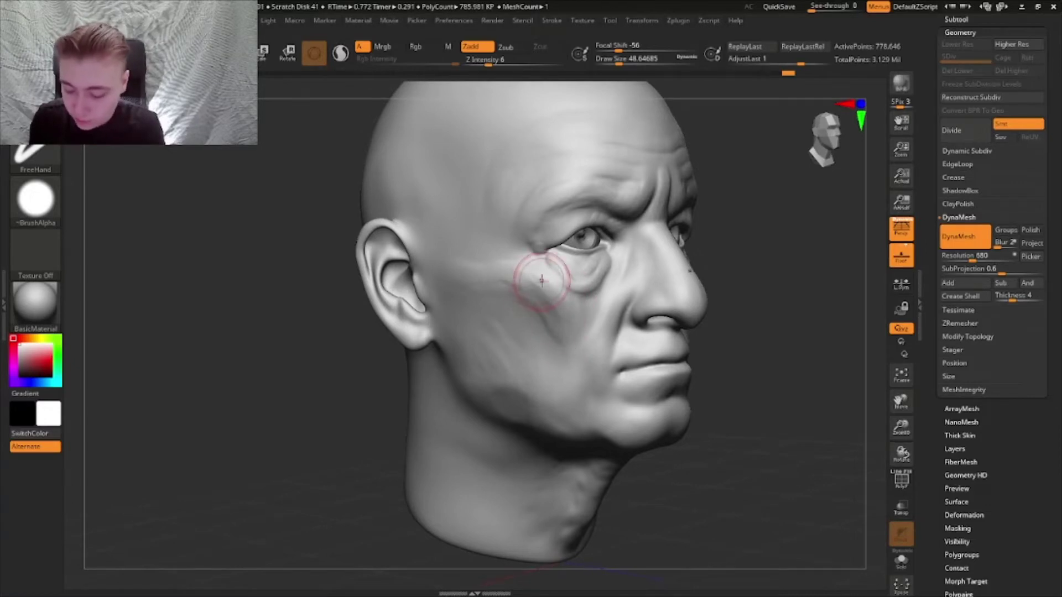
right_drag(542, 280, 509, 277)
ctrl+right_drag(508, 277, 536, 246)
- Reshape the nose bridge and tip in profile with the Move brush at draw size about 48.6
mouse_move(741, 355)
right_down()
mouse_move(754, 350)
mouse_move(768, 377)
mouse_move(732, 400)
mouse_move(730, 437)
mouse_move(719, 395)
mouse_move(619, 393)
mouse_move(637, 416)
mouse_move(674, 406)
mouse_move(709, 318)
mouse_move(711, 360)
mouse_move(775, 346)
mouse_move(763, 320)
mouse_move(754, 356)
mouse_move(776, 352)
mouse_move(748, 373)
mouse_move(718, 348)
mouse_move(656, 363)
mouse_move(662, 354)
right_up()
key(b)
key(m)
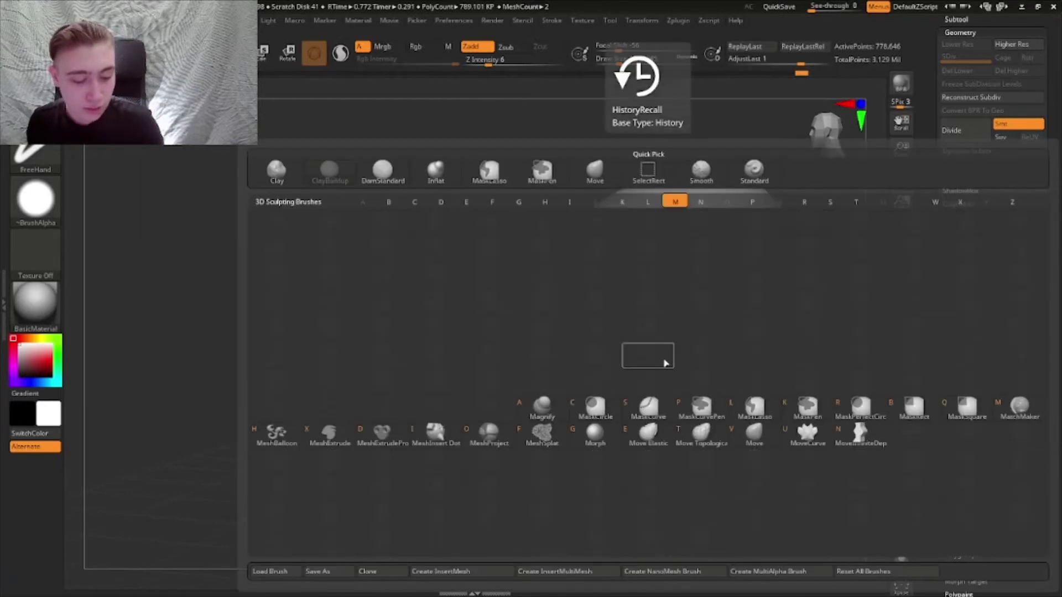
key(v)
click(649, 60)
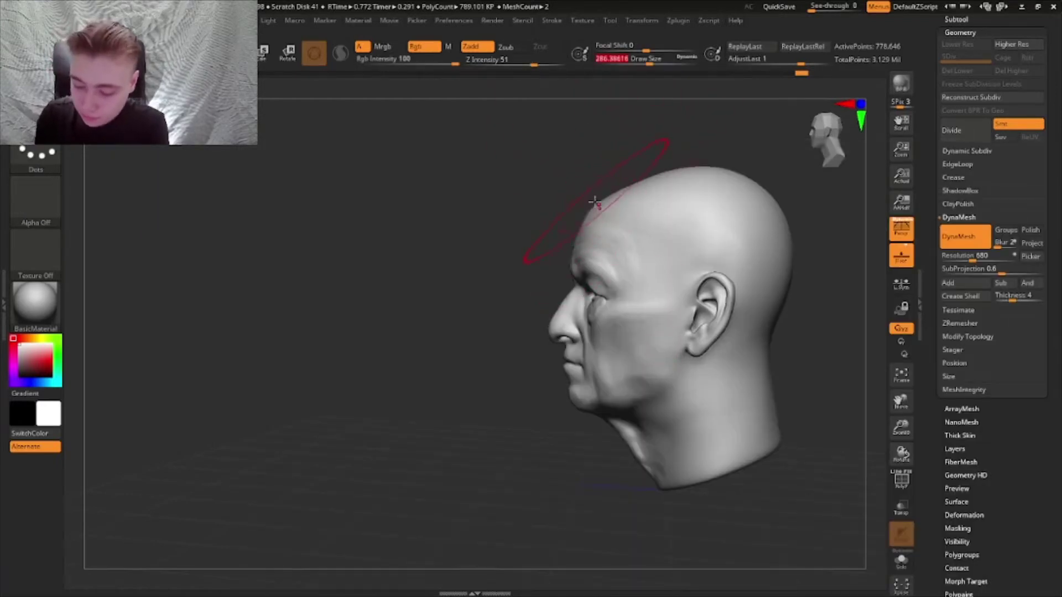
click(639, 60)
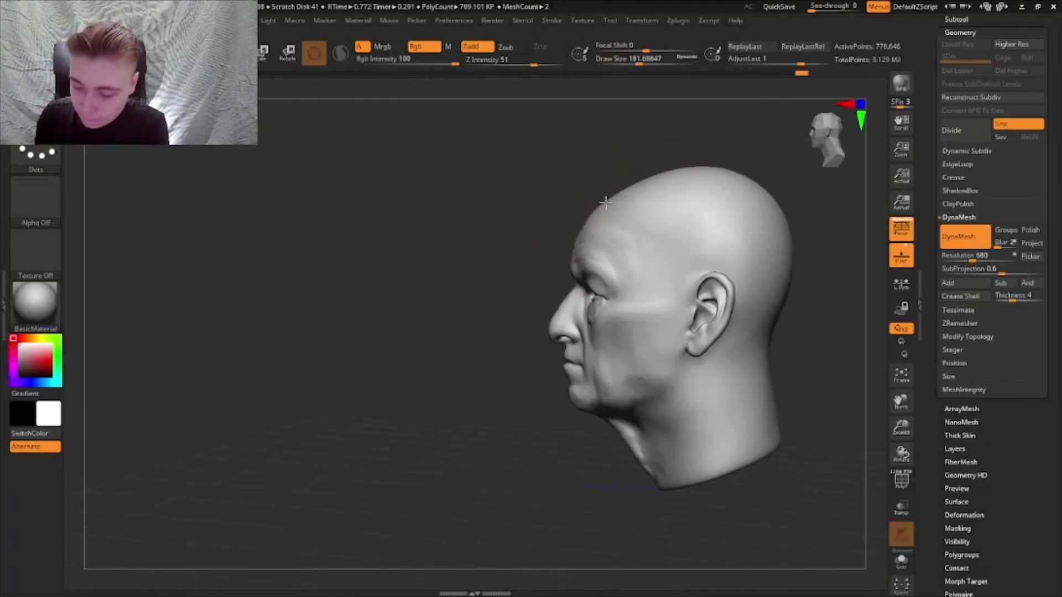
click(628, 61)
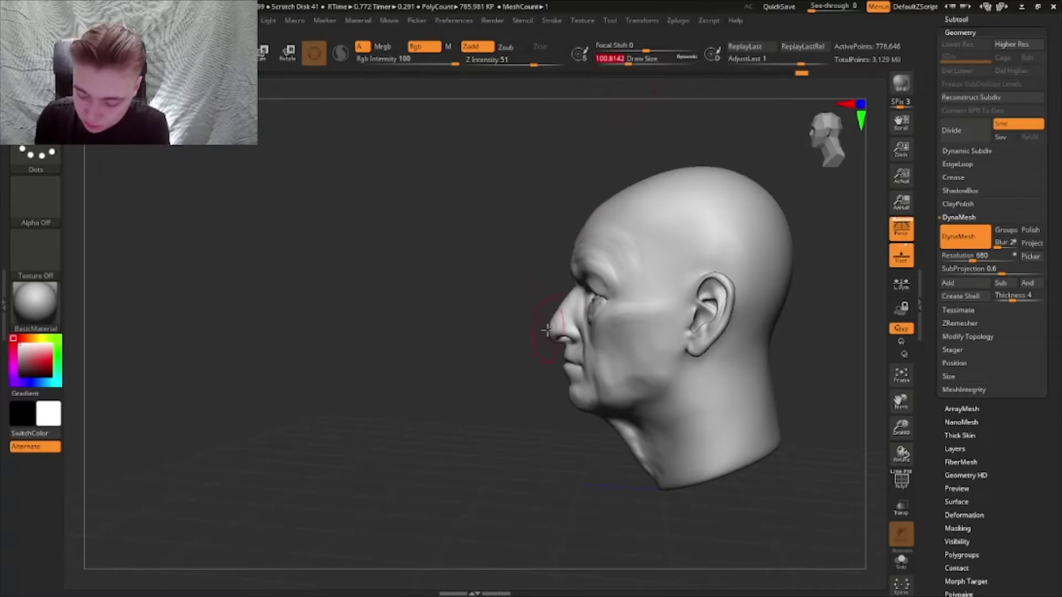
click(619, 60)
alt+drag(553, 316, 557, 316)
scroll(555, 307, up, 4)
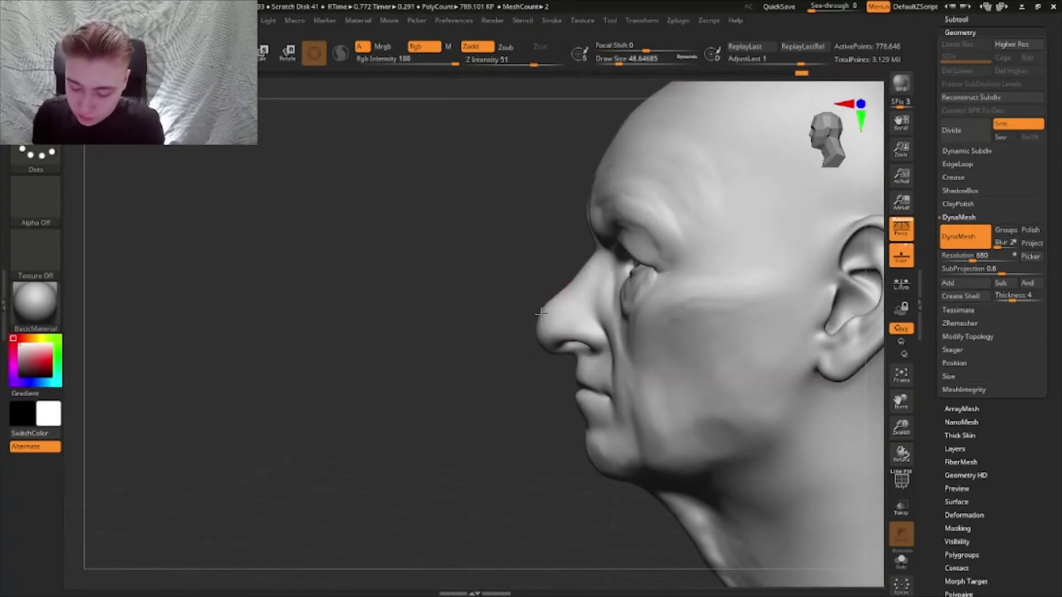
- Push the nose tip slightly inward from the opposite profile with the Move brush at draw size about 108
mouse_move(550, 293)
right_down()
mouse_move(673, 268)
mouse_move(698, 300)
mouse_move(656, 235)
right_up()
click(628, 61)
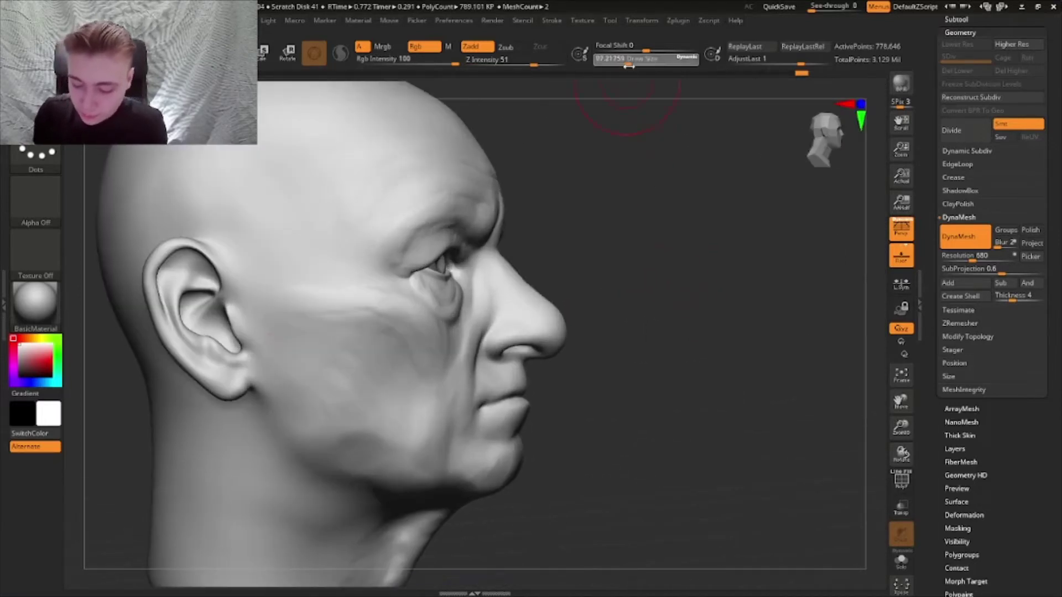
drag(565, 330, 562, 330)
scroll(609, 329, down, 3)
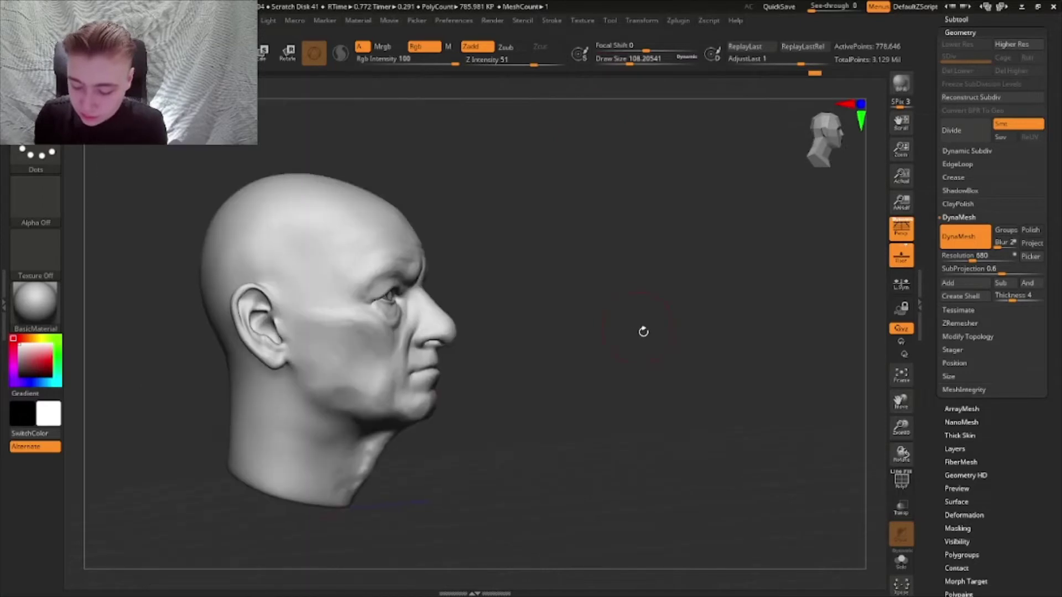
mouse_move(642, 330)
mouse_down()
mouse_move(631, 346)
mouse_move(584, 363)
mouse_up()
- Pull the nose tip down and round off the bridge profile with the Move brush at draw size about 51.2
mouse_move(586, 360)
alt+right_down()
mouse_move(640, 346)
mouse_move(636, 238)
alt+right_up()
click(619, 58)
mouse_move(299, 355)
mouse_down()
mouse_move(281, 367)
mouse_move(282, 395)
mouse_up()
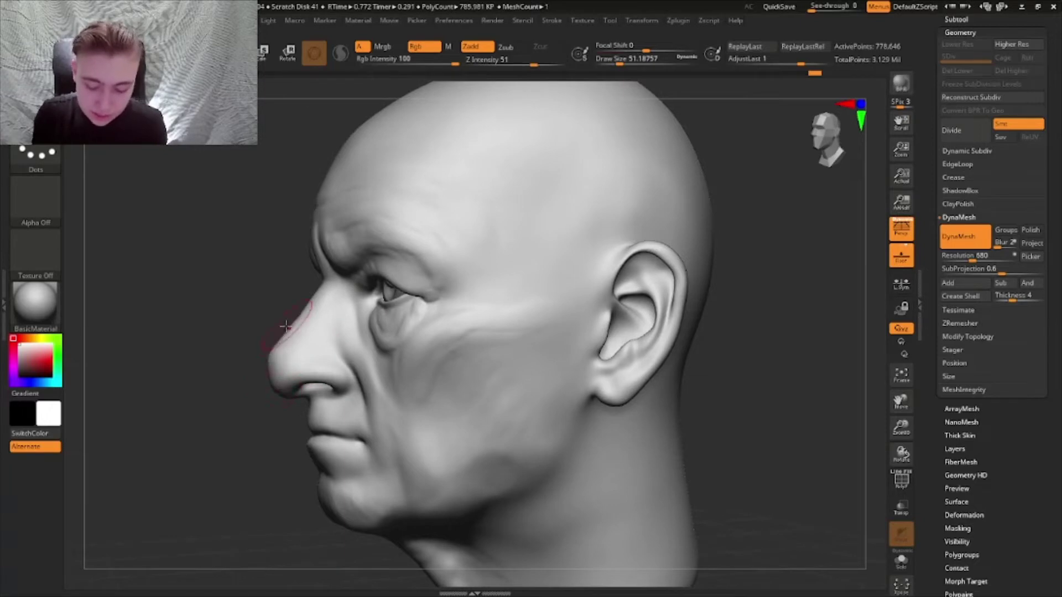
drag(277, 345, 272, 352)
drag(244, 326, 346, 325)
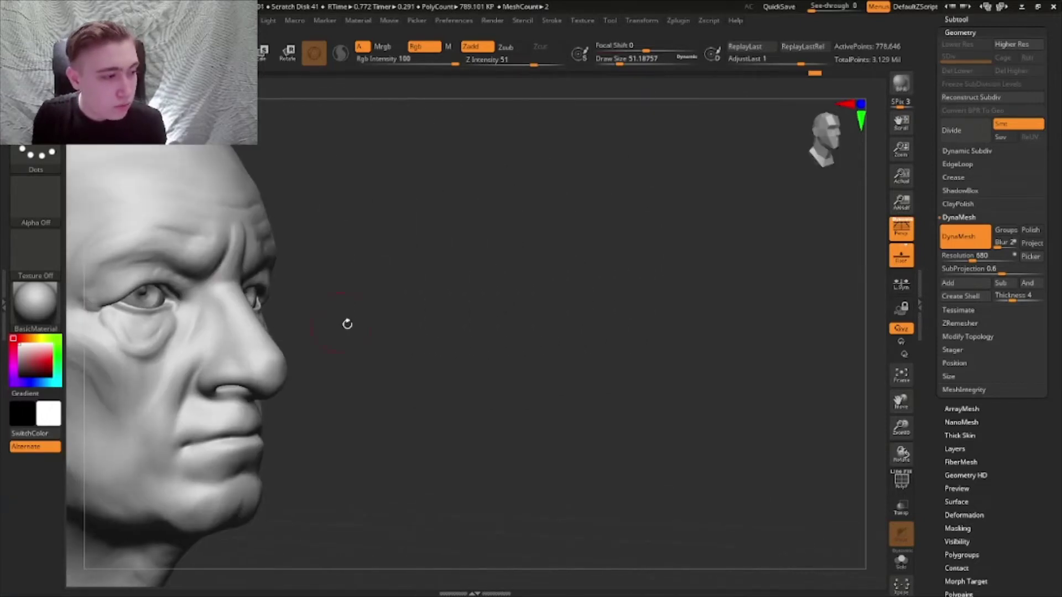
alt+right_drag(346, 325, 616, 341)
mouse_move(616, 341)
mouse_down()
mouse_move(630, 351)
mouse_move(588, 372)
mouse_up()
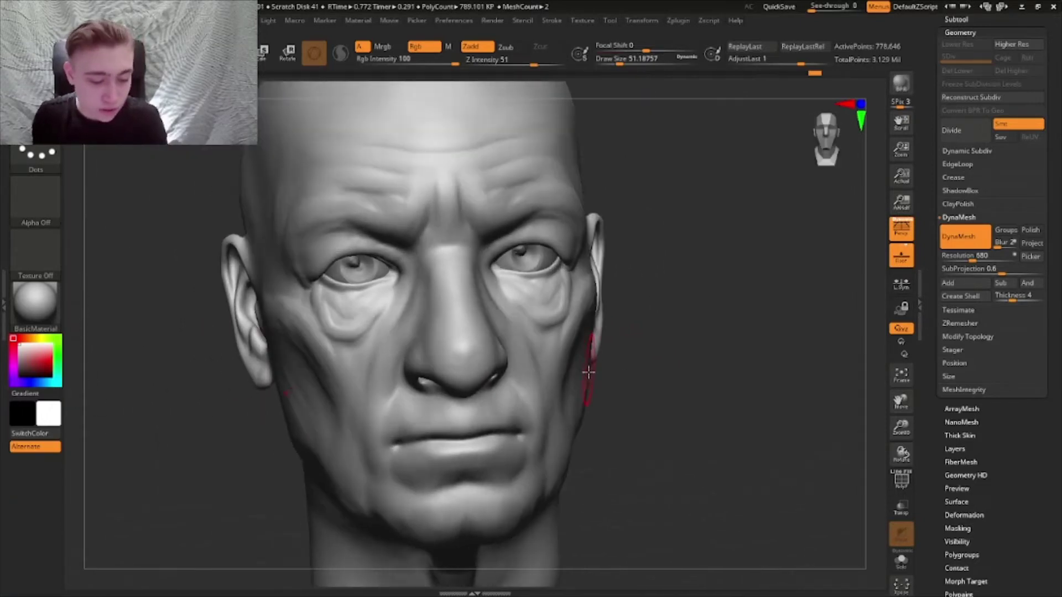
- Build up the sides of the nose with the Clay brush at draw size about 62
key(b)
key(h)
key(p)
mouse_move(434, 310)
mouse_down()
mouse_move(464, 333)
mouse_move(436, 342)
mouse_up()
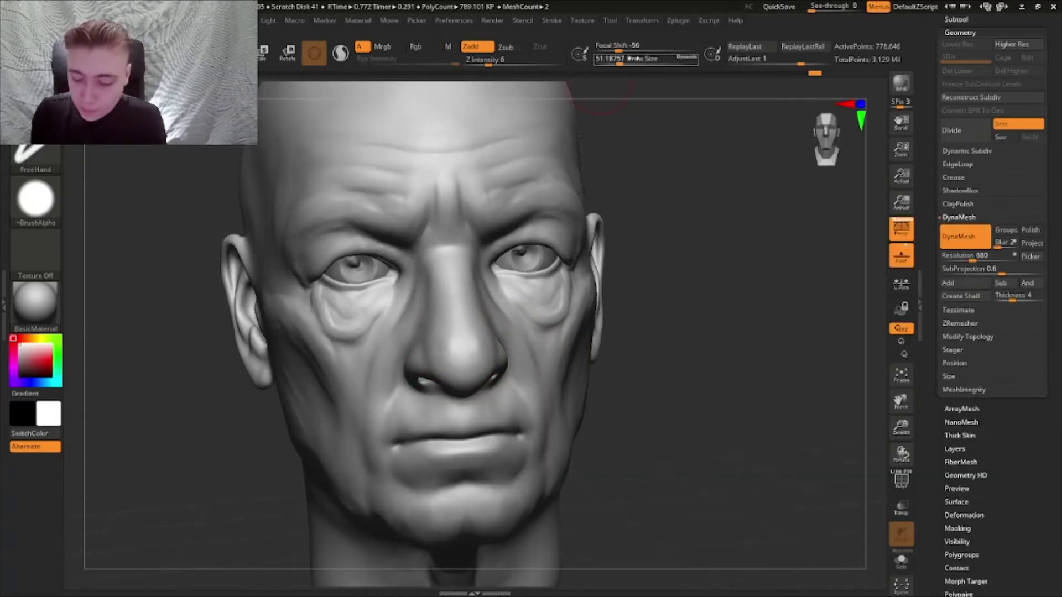
drag(630, 58, 634, 59)
right_drag(418, 301, 429, 329)
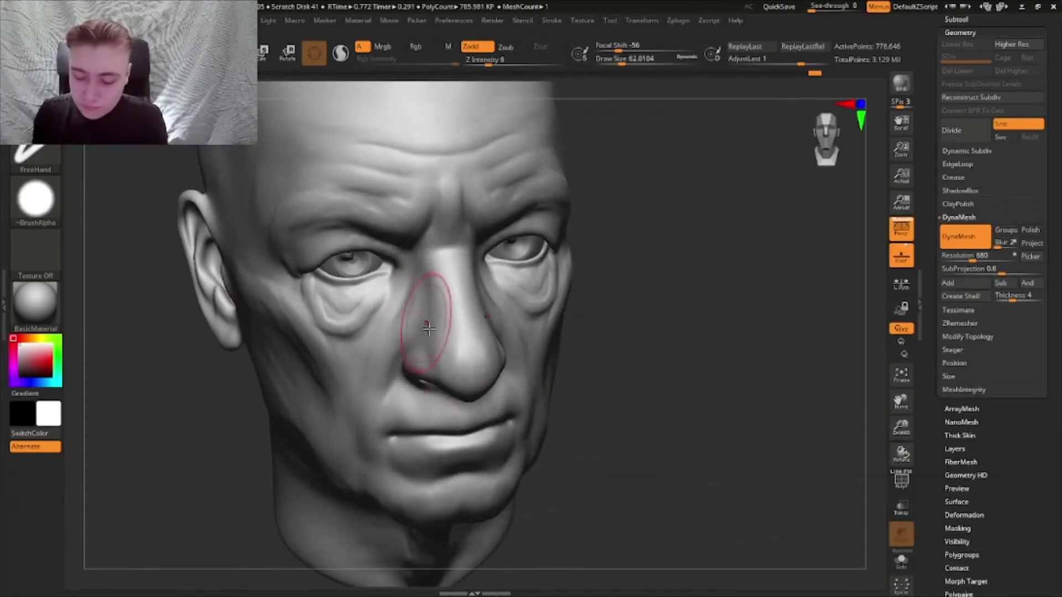
- Refine the nose bridge and its side planes with the Clay brush, starting at draw size about 41.4
click(617, 58)
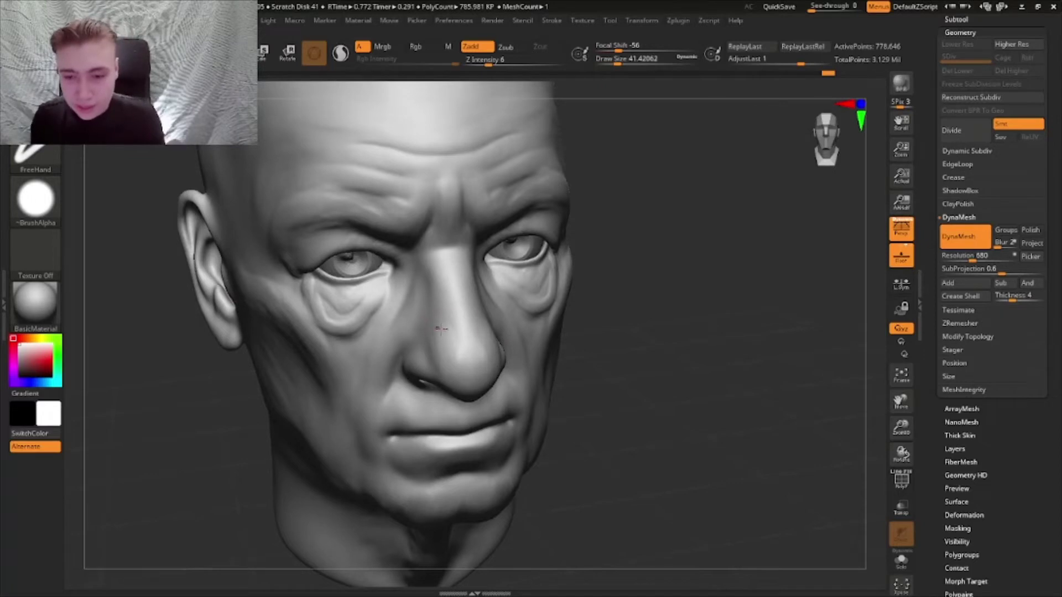
right_drag(441, 329, 498, 307)
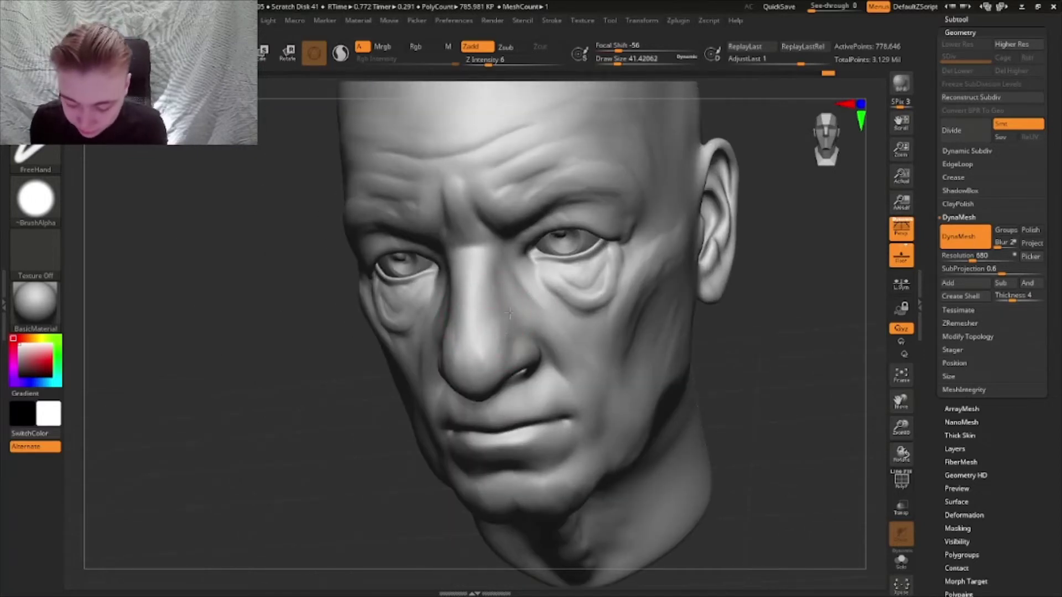
right_drag(470, 306, 482, 285)
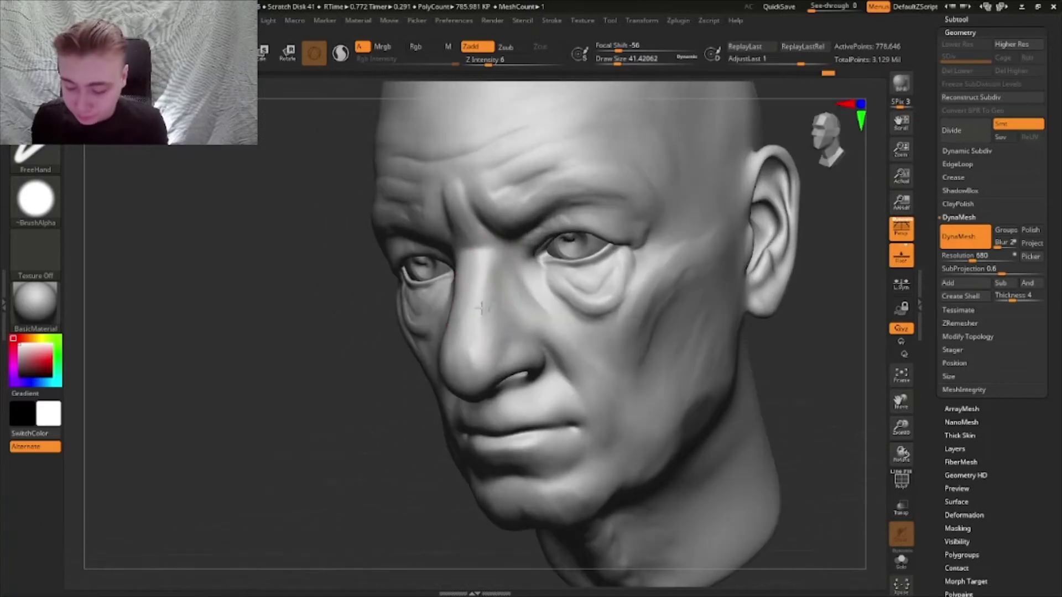
right_drag(484, 343, 502, 241)
drag(618, 60, 611, 61)
right_drag(647, 102, 467, 338)
right_drag(486, 302, 519, 289)
- Sculpt the cheek between the nose and the eye bag with the Clay brush at draw size about 39.1
mouse_move(719, 366)
ctrl+right_down()
mouse_move(701, 310)
mouse_move(712, 343)
mouse_move(728, 315)
mouse_move(714, 393)
mouse_move(702, 396)
mouse_move(701, 443)
ctrl+right_up()
drag(612, 62, 618, 69)
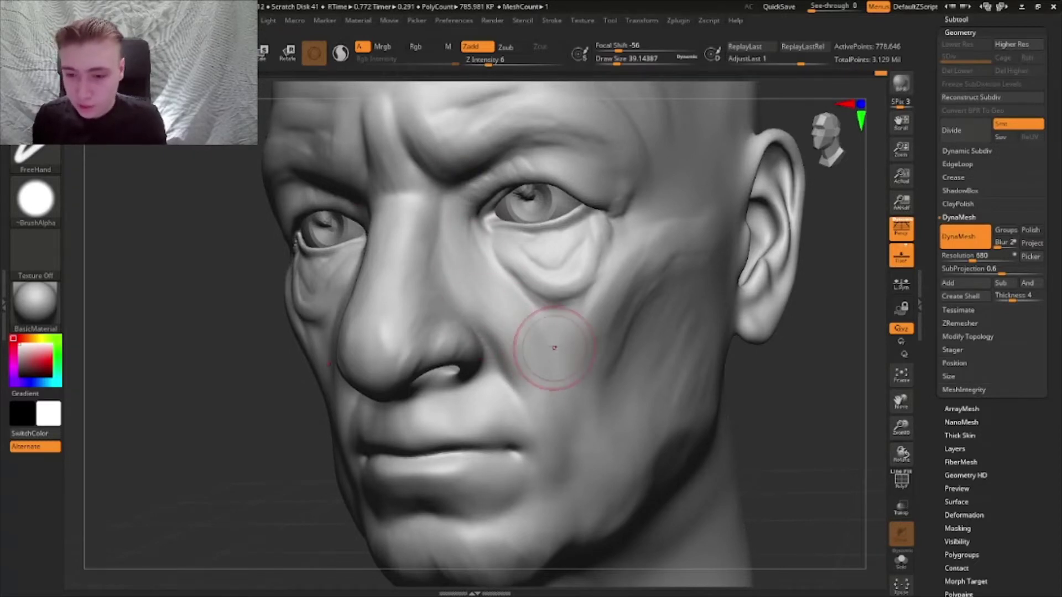
mouse_move(554, 348)
right_down()
mouse_move(575, 335)
mouse_move(581, 380)
mouse_move(573, 344)
mouse_move(569, 384)
mouse_move(567, 335)
right_up()
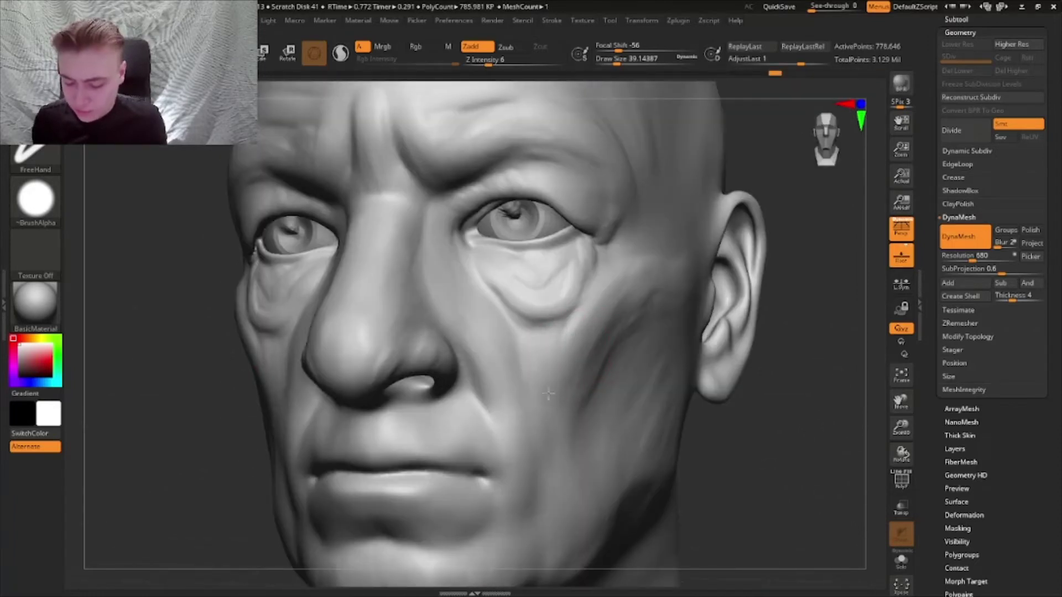
mouse_move(580, 355)
right_down()
mouse_move(568, 334)
mouse_move(528, 367)
mouse_move(521, 398)
mouse_move(650, 339)
right_up()
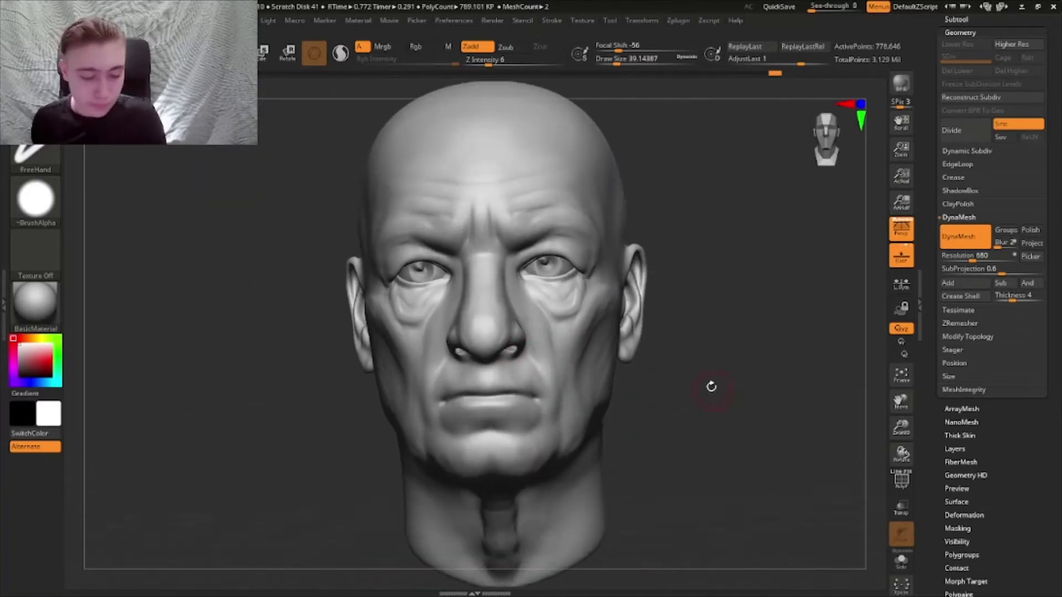
- Adjust the nose and mid-face proportions with the Move brush at draw size about 197
key(b)
key(m)
key(v)
drag(625, 58, 641, 58)
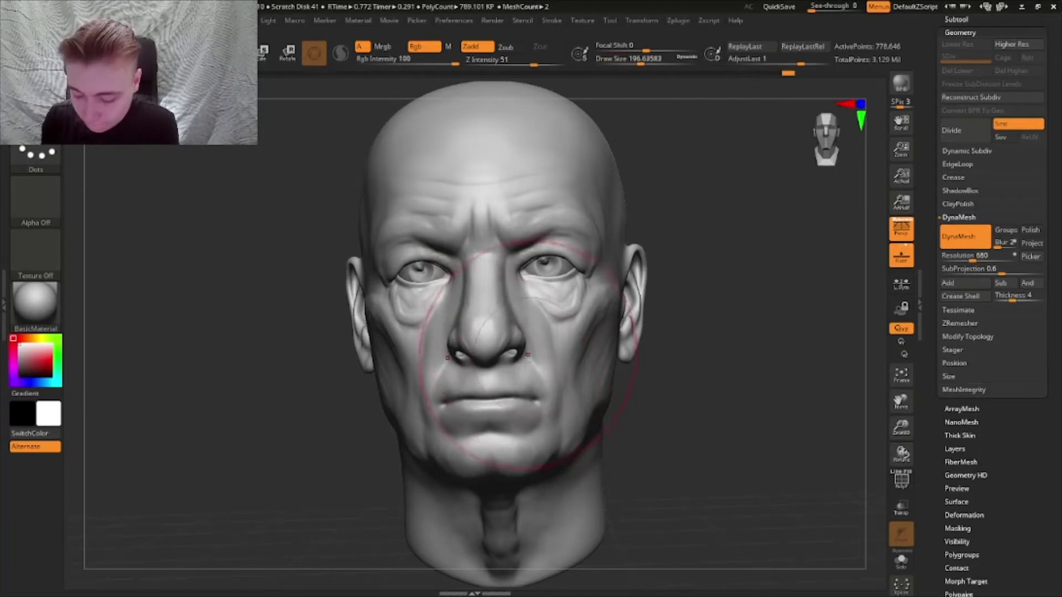
right_drag(533, 351, 470, 345)
- Adjust the cheek and outer eye contours with the Move brush, reducing the draw size from about 149 to 39.1
drag(642, 59, 635, 59)
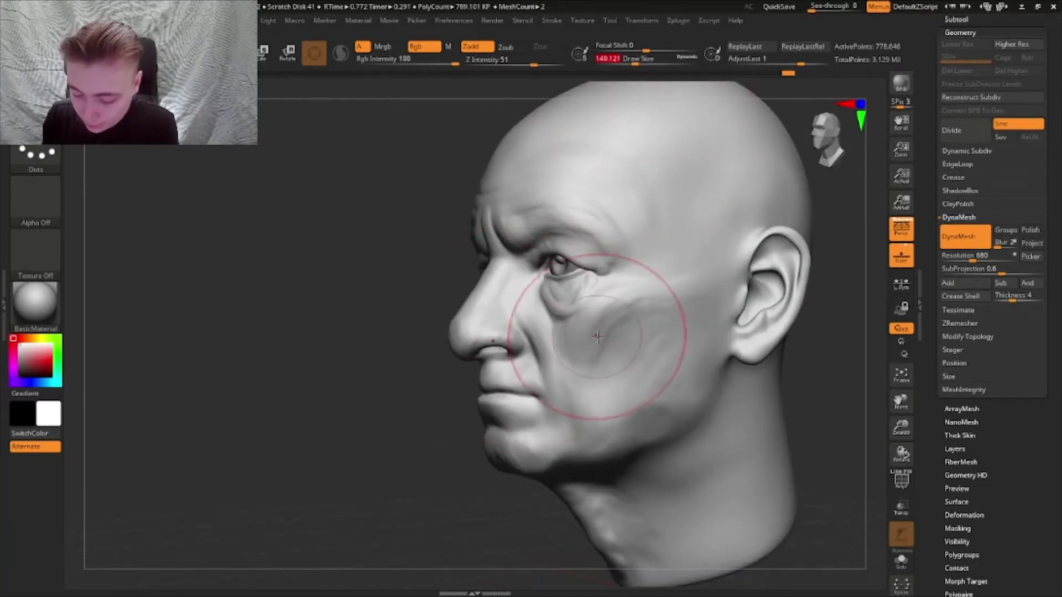
mouse_move(597, 335)
right_down()
mouse_move(611, 320)
mouse_move(636, 80)
right_up()
key(bracketleft)
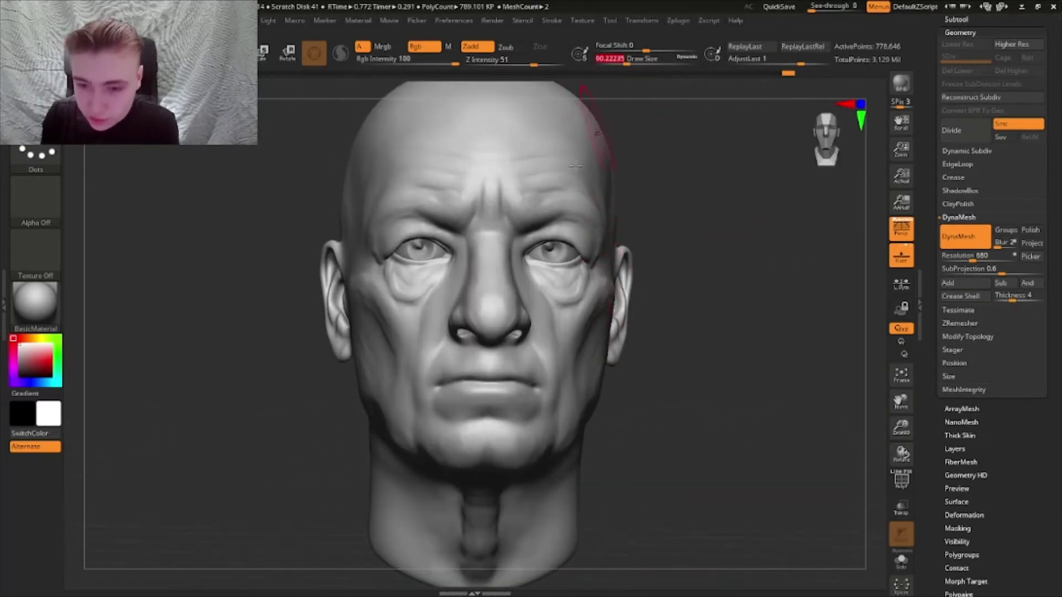
drag(621, 65, 611, 65)
mouse_move(586, 224)
right_down()
mouse_move(547, 240)
mouse_move(619, 277)
right_up()
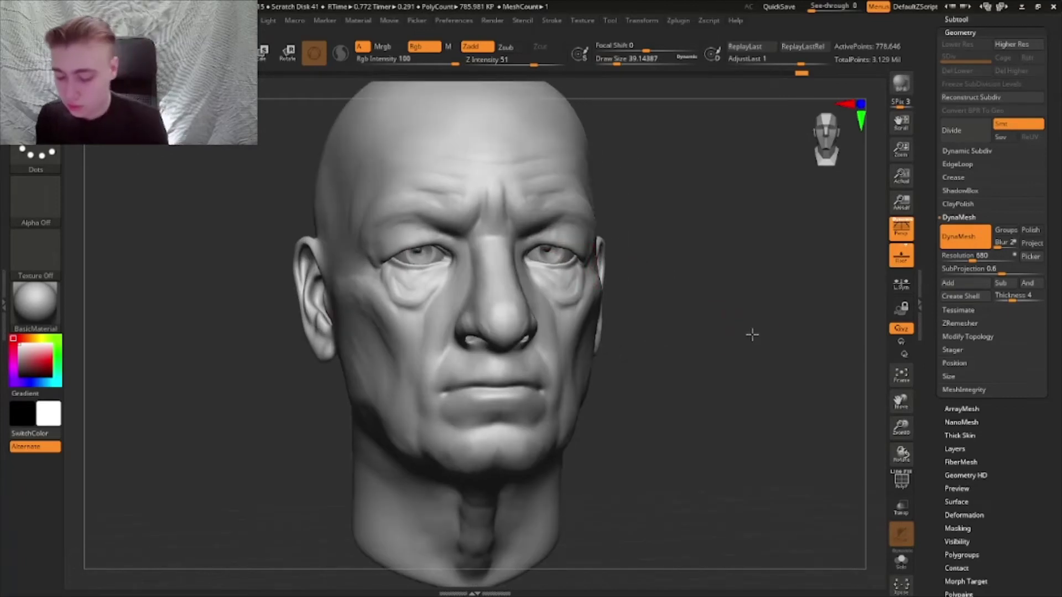
shift+right_drag(751, 334, 593, 394)
- Sculpt the folds inside the lower eye bag with the Clay Buildup brush at draw size about 20
key(b)
key(d)
key(s)
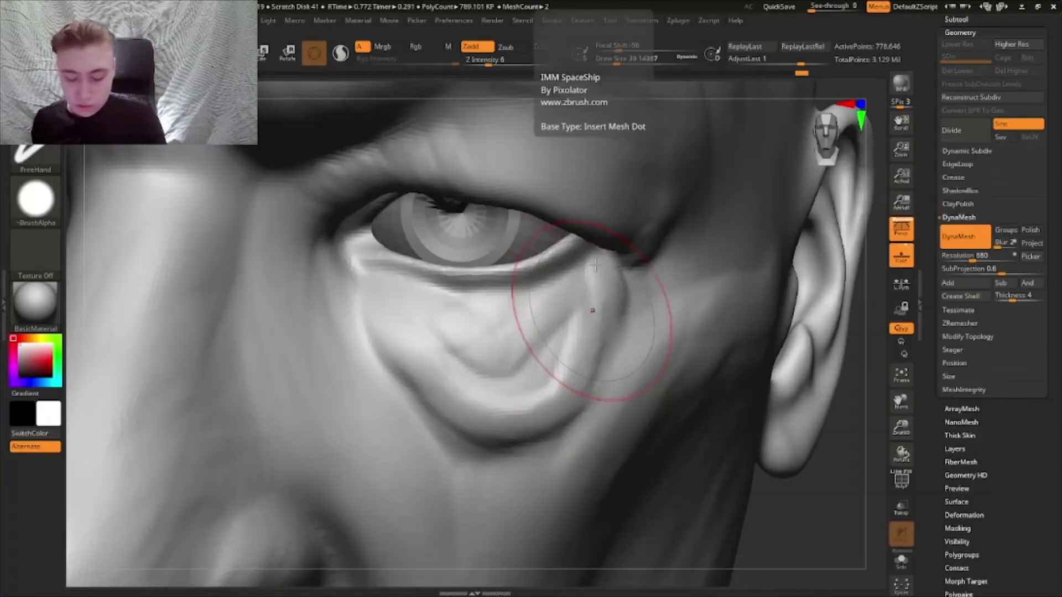
click(605, 59)
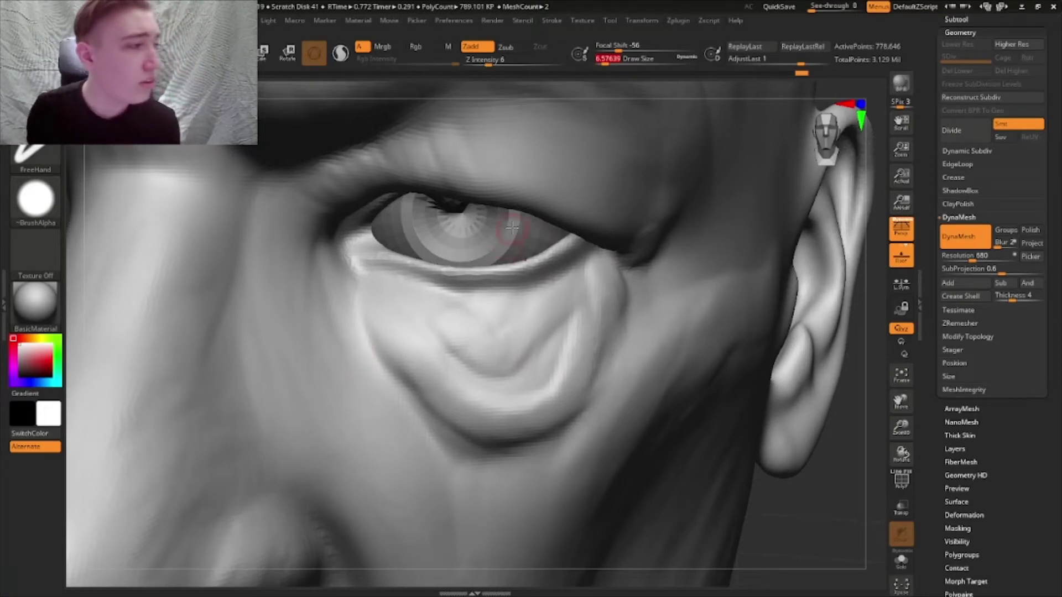
click(611, 61)
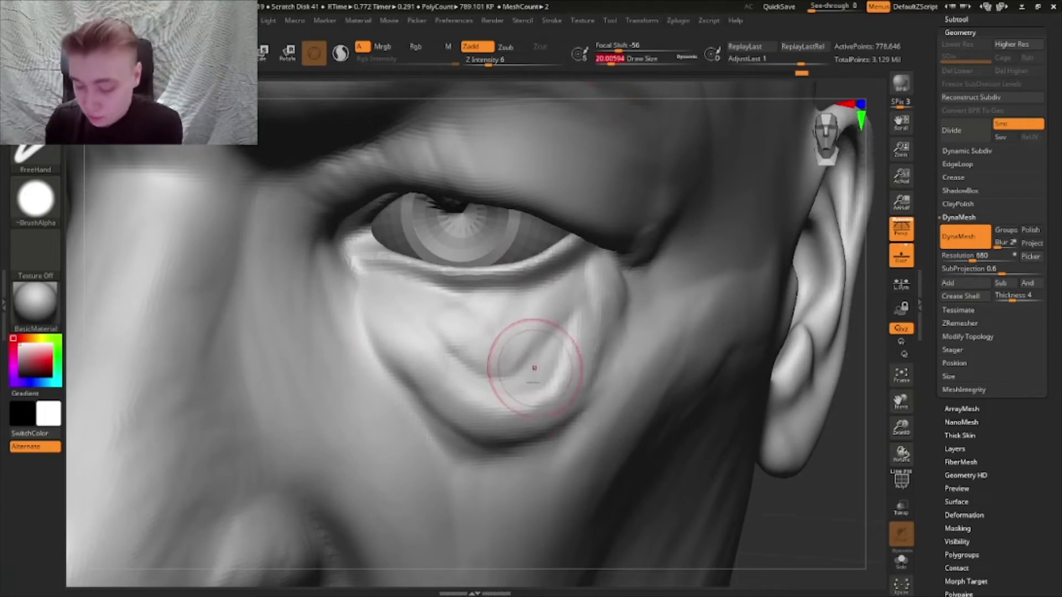
scroll(375, 310, down, 4)
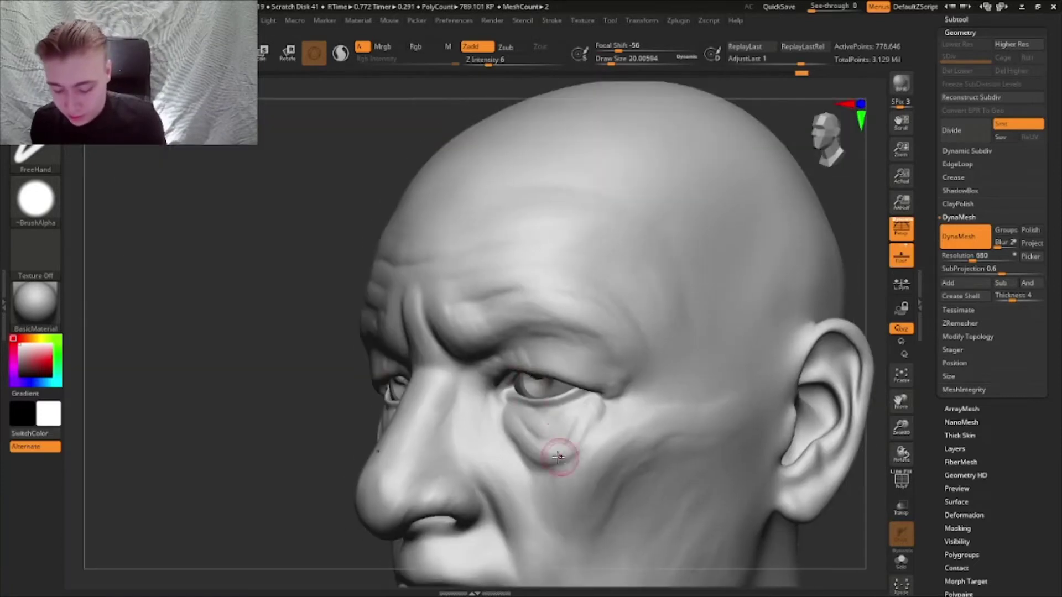
- Build up the nasolabial fold from the nostril down past the mouth corner with the Clay Buildup brush at draw size about 20
ctrl+right_drag(558, 458, 510, 339)
drag(500, 299, 533, 382)
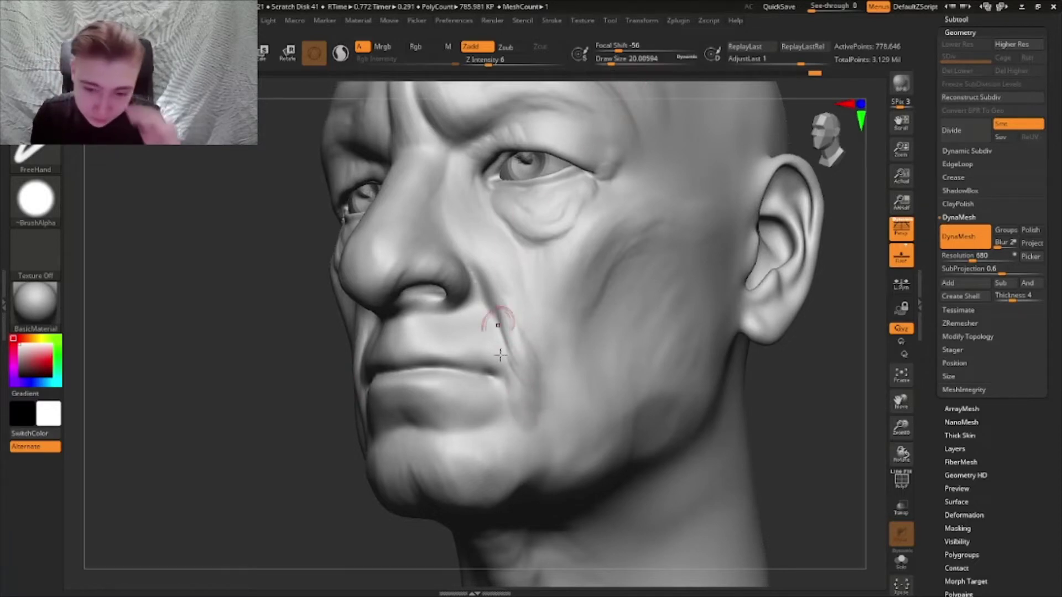
shift+right_drag(498, 427, 503, 443)
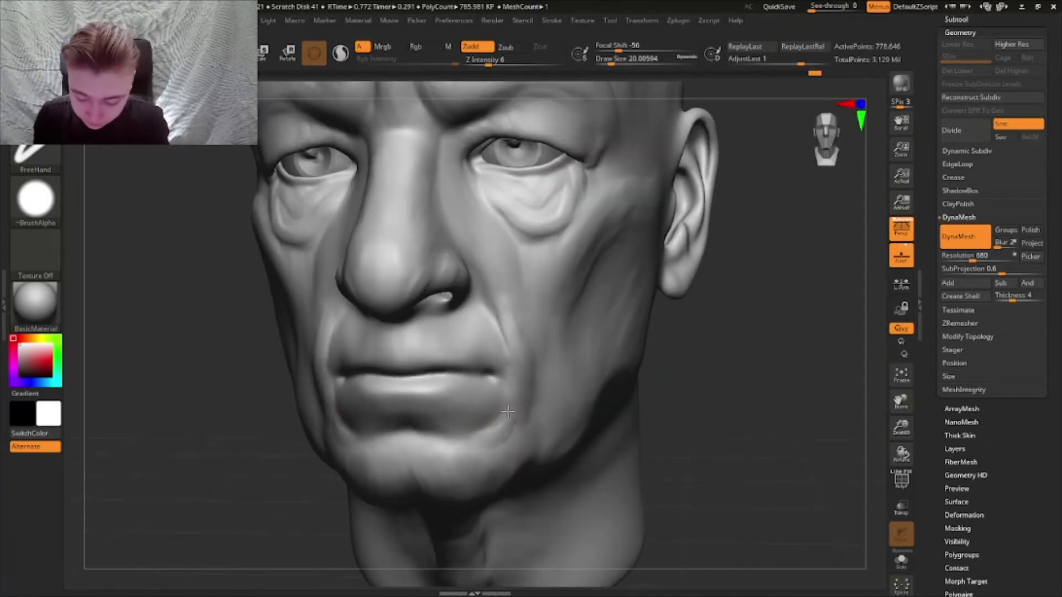
right_drag(504, 394, 521, 394)
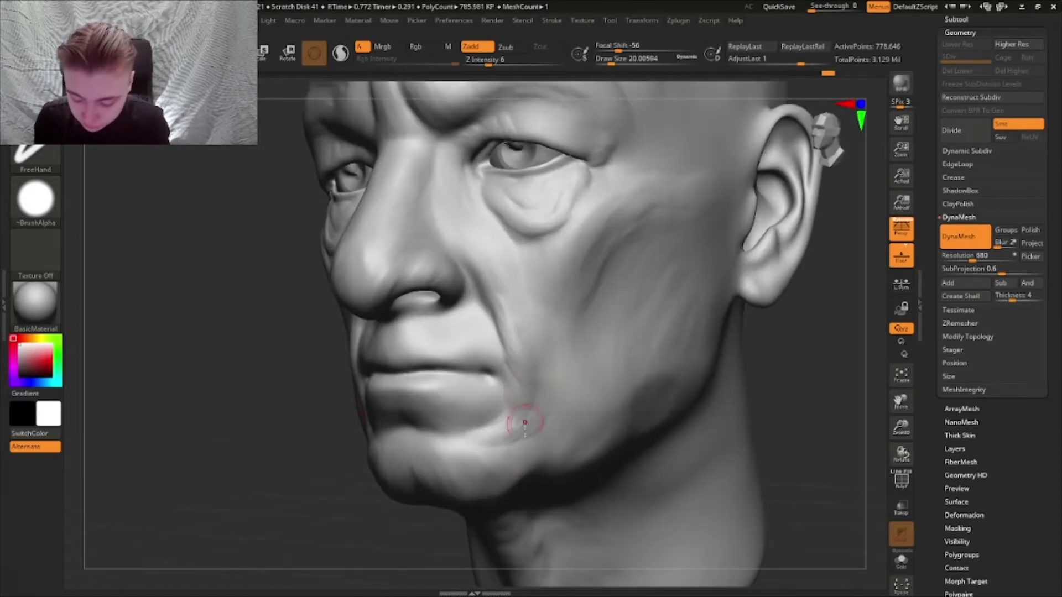
mouse_move(507, 445)
right_down()
mouse_move(522, 414)
mouse_move(501, 419)
mouse_move(523, 378)
right_up()
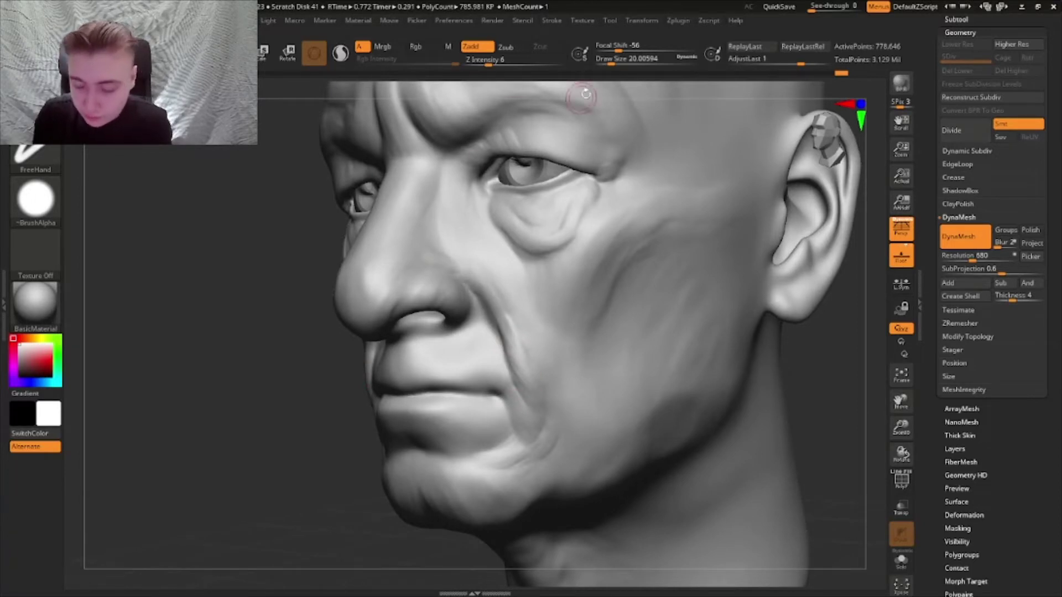
- Refine the skin folds between the nose and inner eye corner with the Clay Buildup brush, reducing the draw size from about 26.9 to 10.5
click(613, 60)
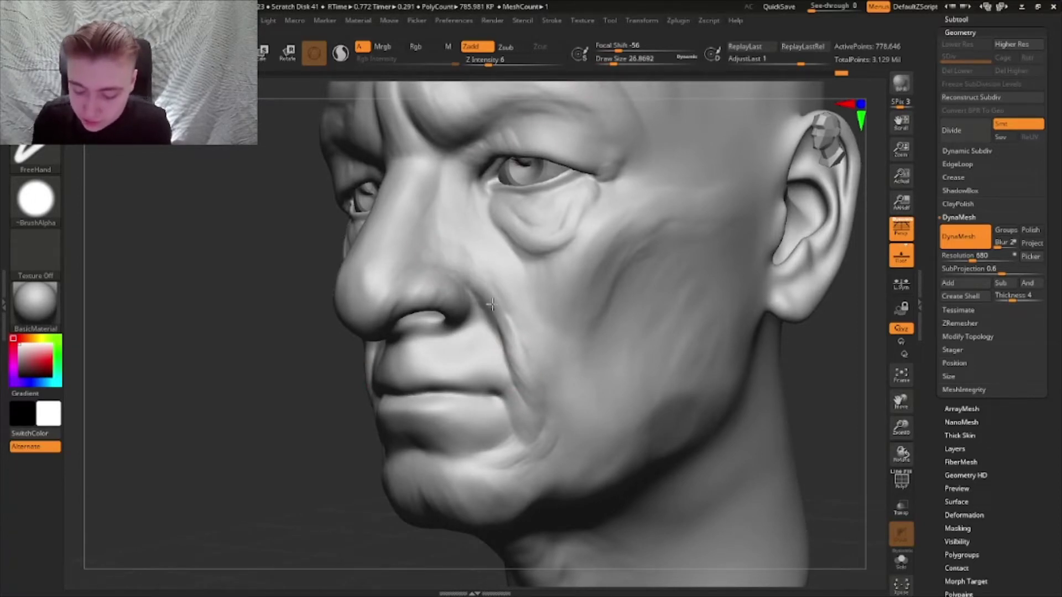
right_drag(493, 299, 477, 277)
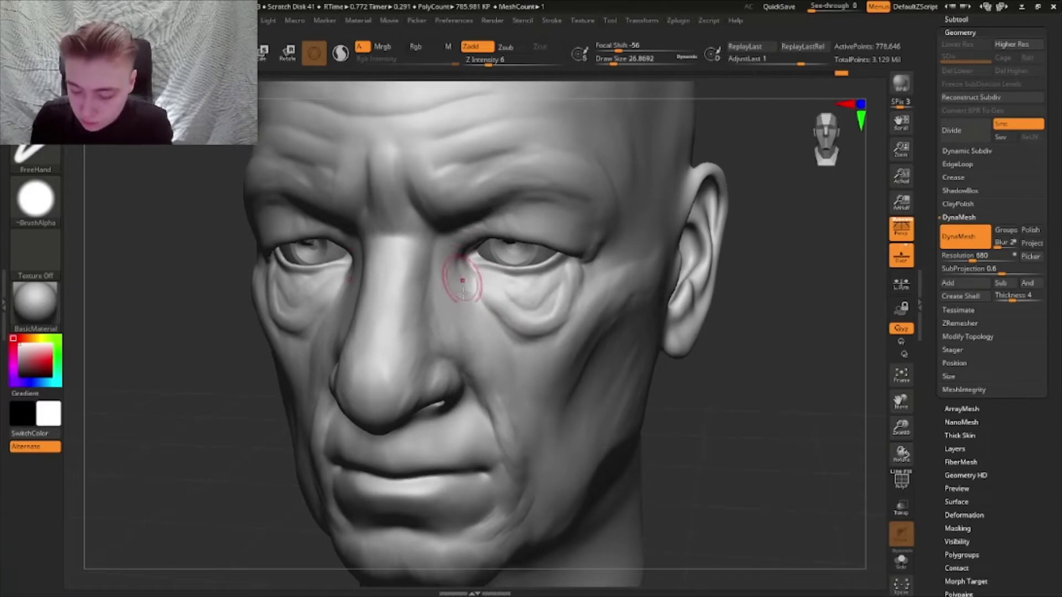
mouse_move(449, 257)
right_down()
mouse_move(455, 272)
mouse_move(487, 258)
mouse_move(481, 276)
mouse_move(447, 284)
mouse_move(454, 321)
right_up()
drag(612, 63, 607, 63)
right_drag(474, 308, 493, 292)
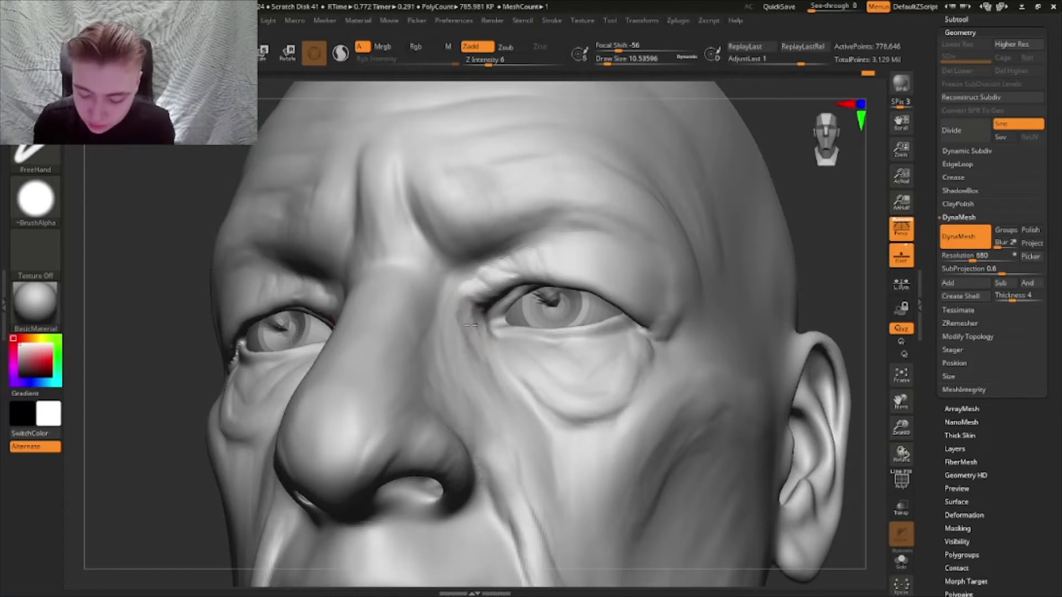
right_drag(471, 324, 531, 326)
ctrl+right_drag(784, 332, 734, 257)
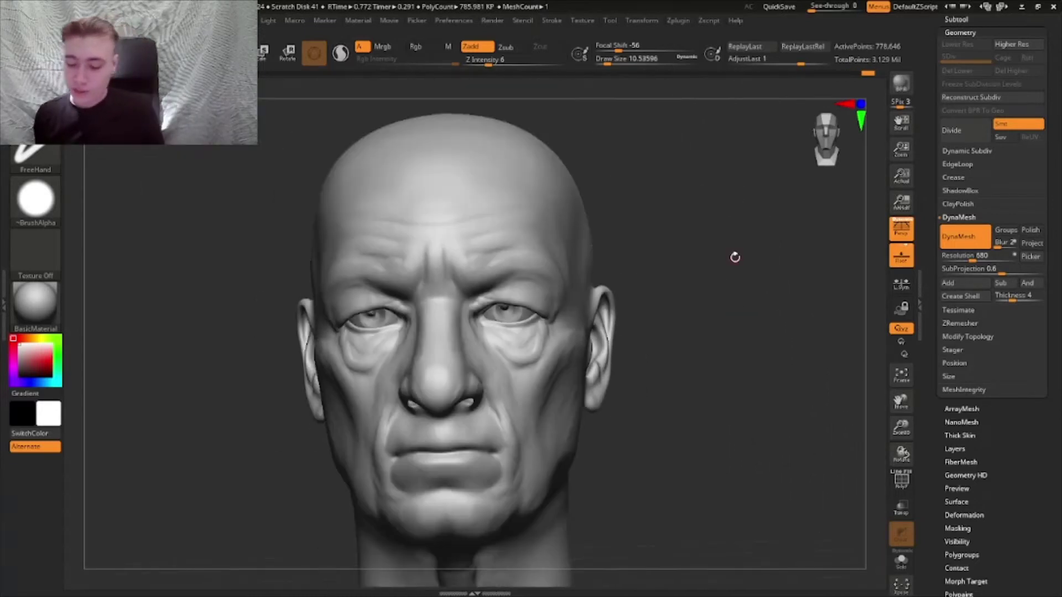
- Sharpen the line between the lips with the Dam Standard brush at draw size about 10.5
right_drag(777, 339, 742, 327)
mouse_move(756, 365)
right_down()
mouse_move(773, 365)
mouse_move(777, 380)
mouse_move(755, 397)
mouse_move(747, 343)
mouse_move(770, 360)
mouse_move(765, 395)
mouse_move(586, 410)
mouse_move(575, 435)
mouse_move(395, 412)
right_up()
key(b)
key(d)
key(s)
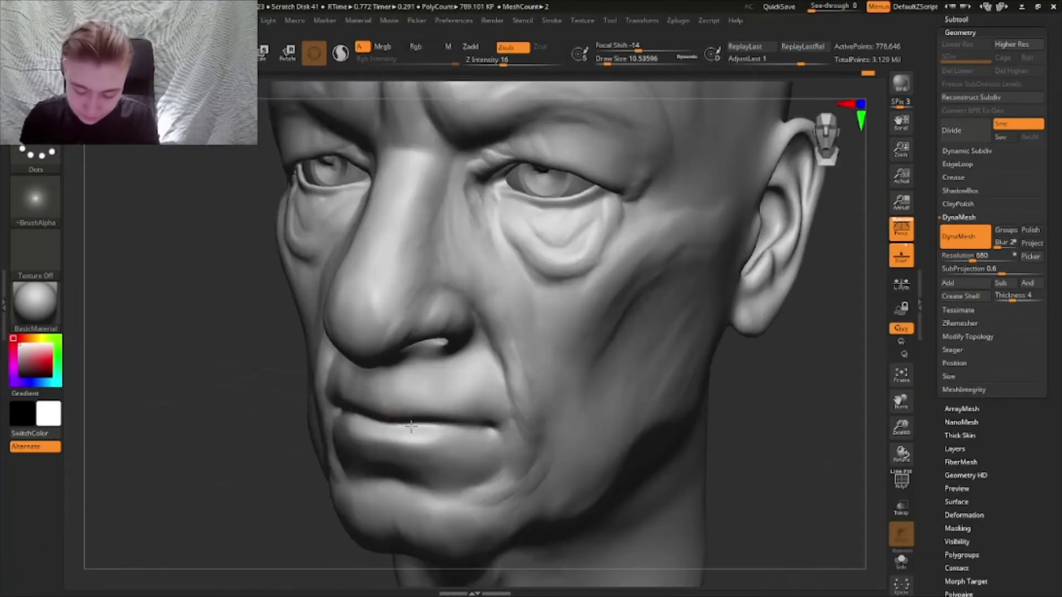
drag(495, 429, 402, 433)
mouse_move(430, 327)
right_down()
mouse_move(486, 246)
mouse_move(442, 321)
right_up()
right_drag(375, 397, 396, 404)
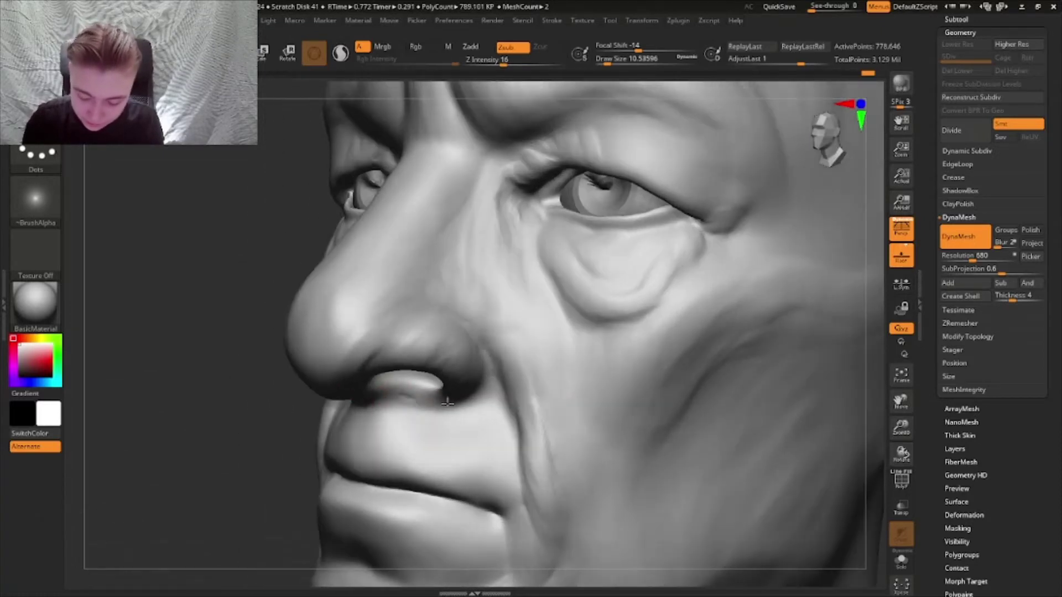
- Carve the creases along the lower and outer edges of the eye bag with the Dam Standard brush
ctrl+right_drag(470, 378, 462, 326)
mouse_move(462, 326)
right_down()
mouse_move(542, 305)
mouse_move(439, 298)
mouse_move(422, 280)
right_up()
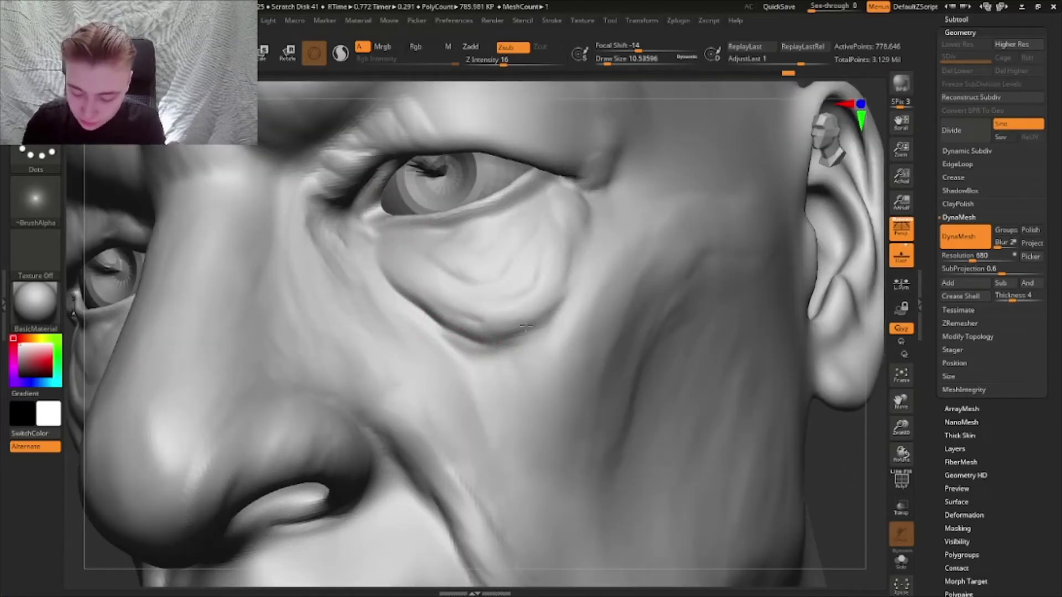
drag(525, 326, 522, 309)
drag(479, 347, 547, 320)
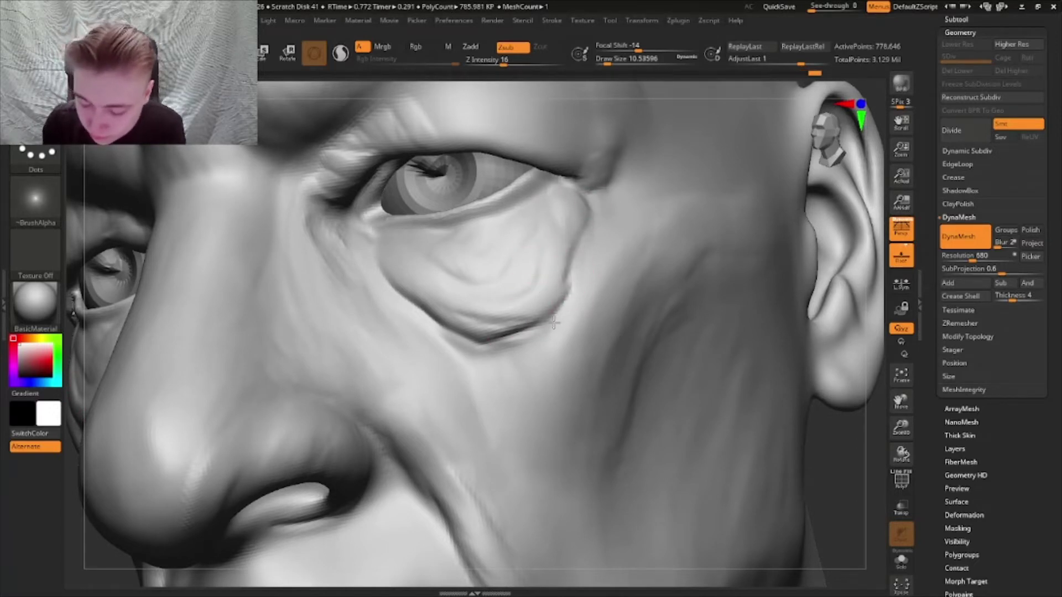
right_drag(521, 434, 523, 255)
drag(488, 289, 546, 220)
right_drag(446, 261, 624, 337)
ctrl+right_drag(638, 403, 570, 353)
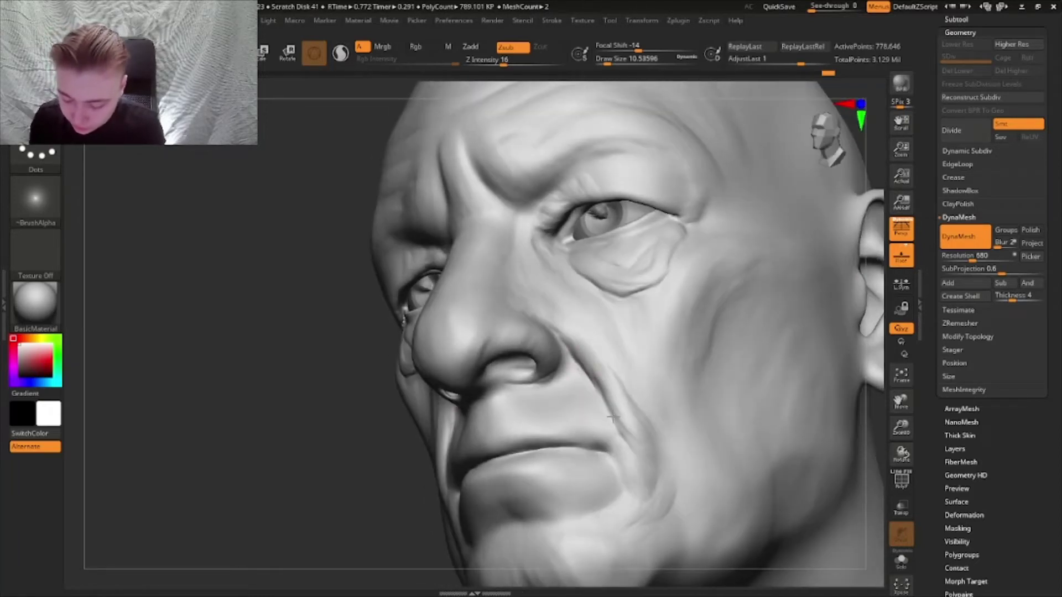
- Define the nasolabial crease, mouth corners and upper lip edge with the Dam Standard brush at draw size about 10.5
right_drag(611, 423, 587, 345)
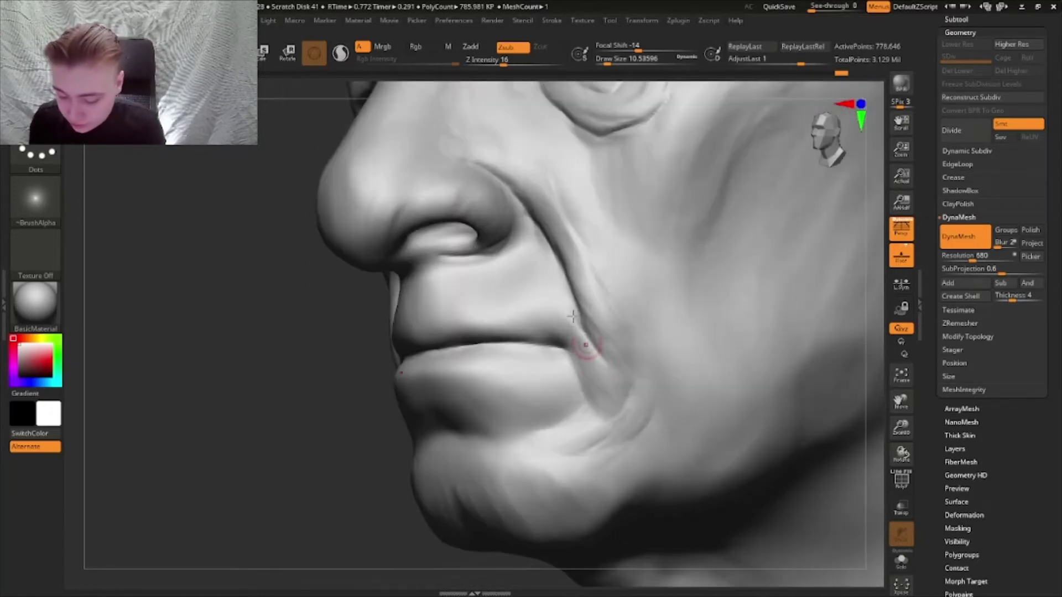
right_drag(591, 418, 570, 371)
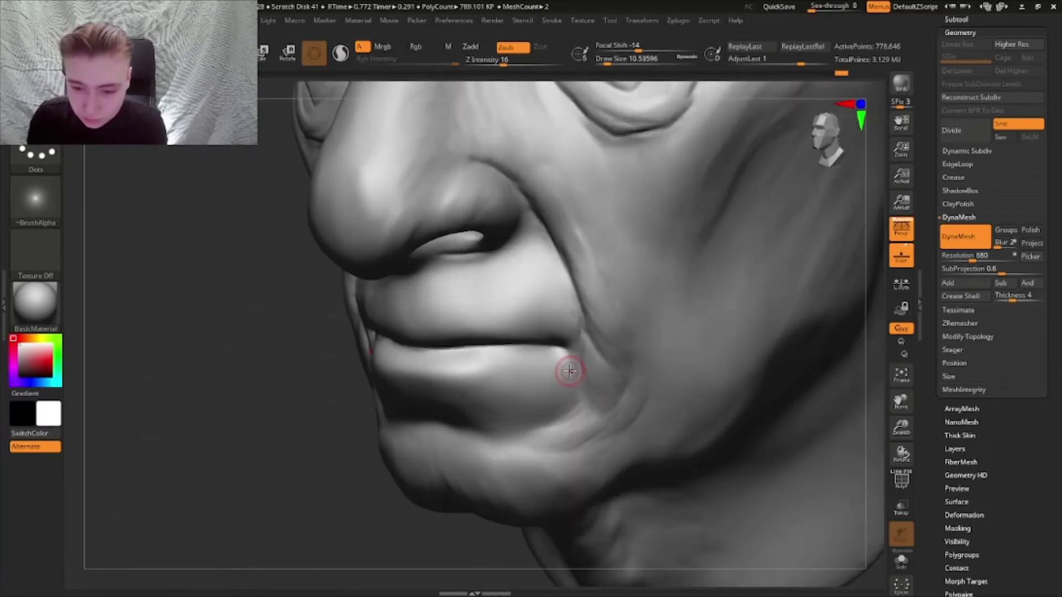
right_drag(458, 336, 404, 347)
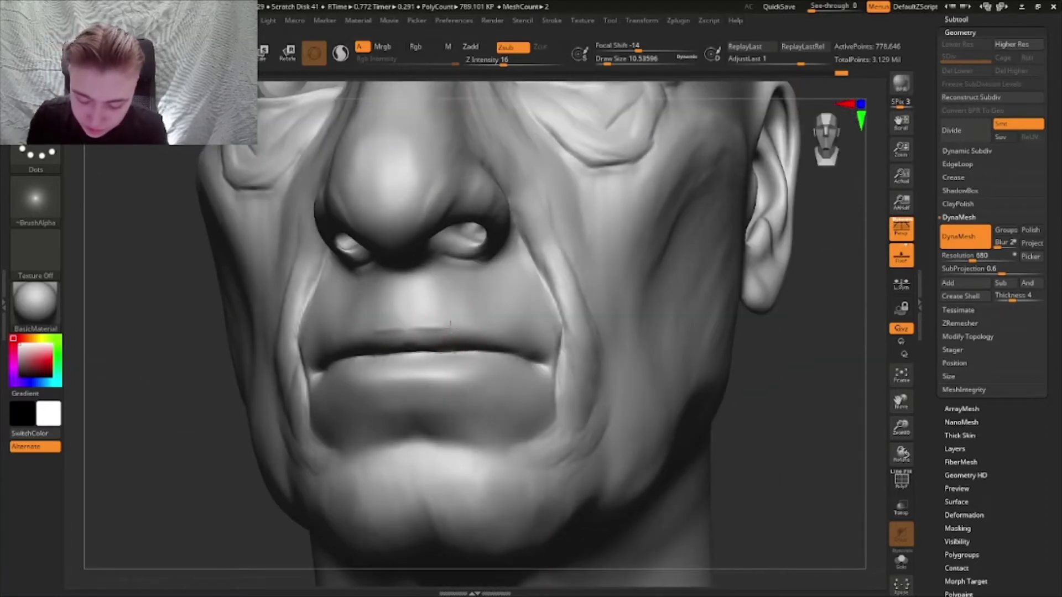
right_drag(504, 343, 470, 343)
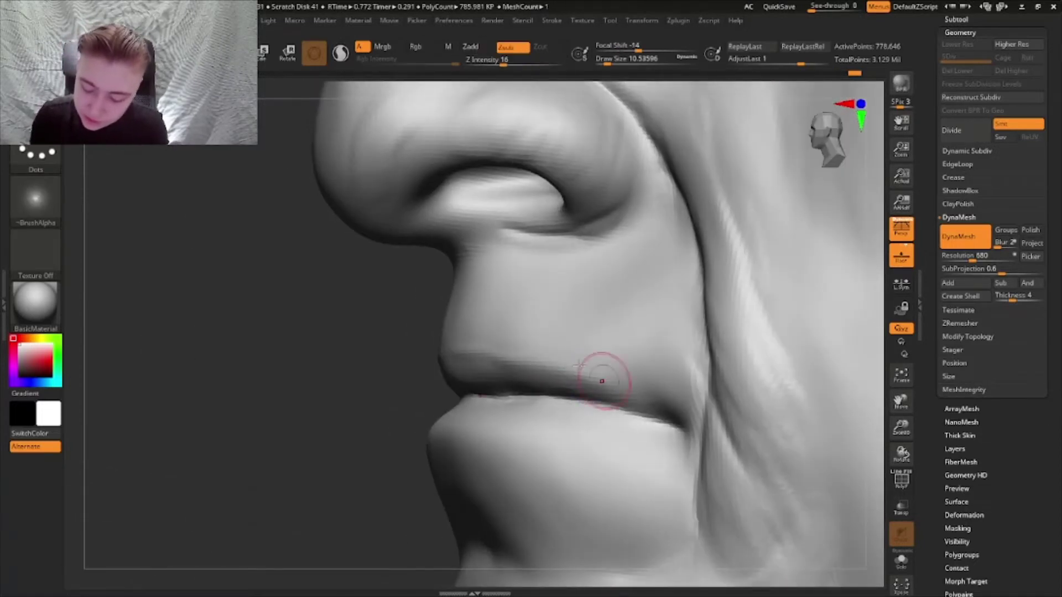
mouse_move(604, 374)
right_down()
mouse_move(733, 335)
mouse_move(775, 360)
mouse_move(764, 408)
right_up()
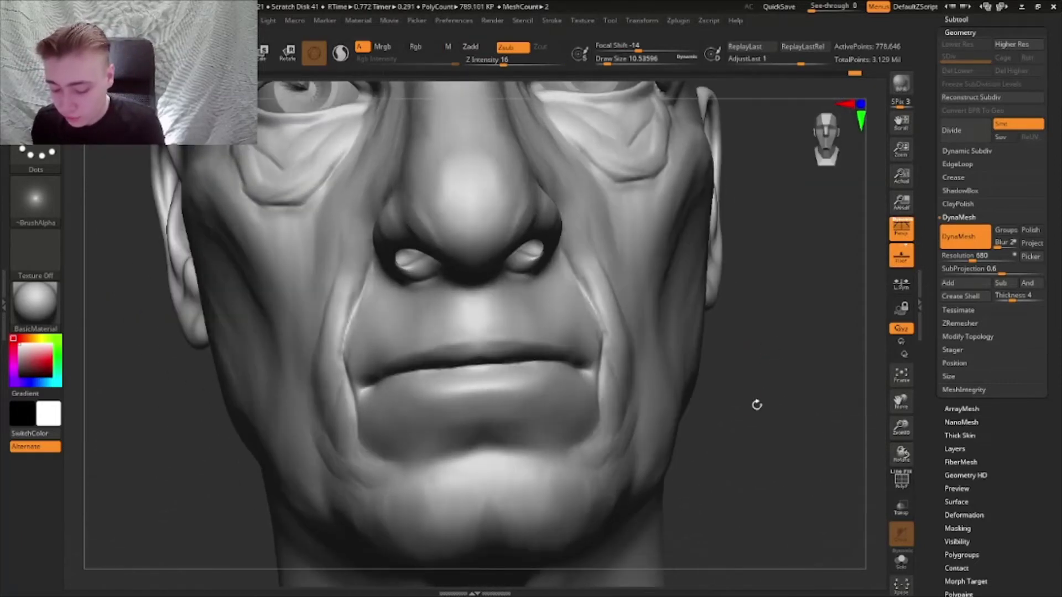
mouse_move(494, 341)
alt+right_down()
mouse_move(530, 349)
mouse_move(530, 398)
mouse_move(535, 356)
mouse_move(540, 469)
mouse_move(519, 349)
alt+right_up()
ctrl+right_drag(519, 349, 517, 332)
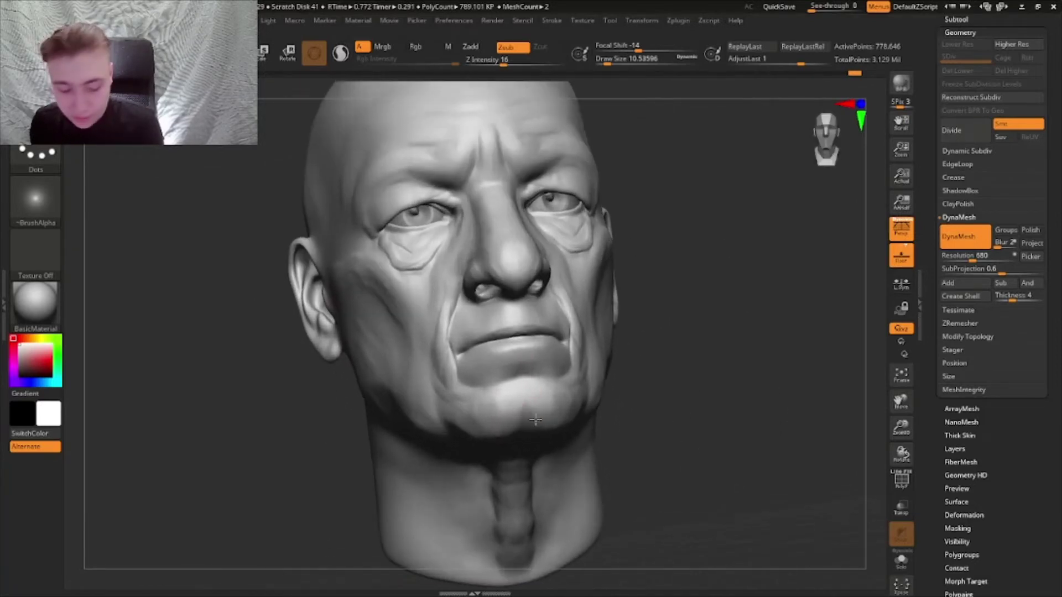
- Adjust the chin and mouth area with the Move brush at draw size about 51.2
key(b)
key(m)
key(v)
drag(613, 60, 623, 60)
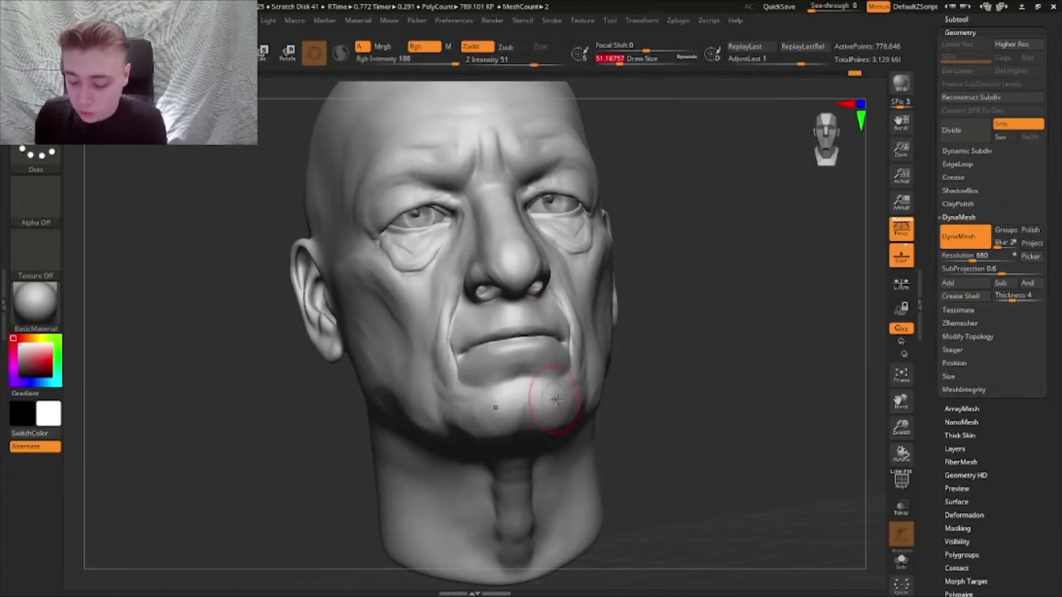
mouse_move(558, 403)
right_down()
mouse_move(554, 419)
mouse_move(624, 375)
mouse_move(647, 403)
mouse_move(654, 365)
mouse_move(666, 398)
mouse_move(606, 405)
mouse_move(642, 401)
mouse_move(607, 389)
mouse_move(610, 398)
mouse_move(628, 288)
right_up()
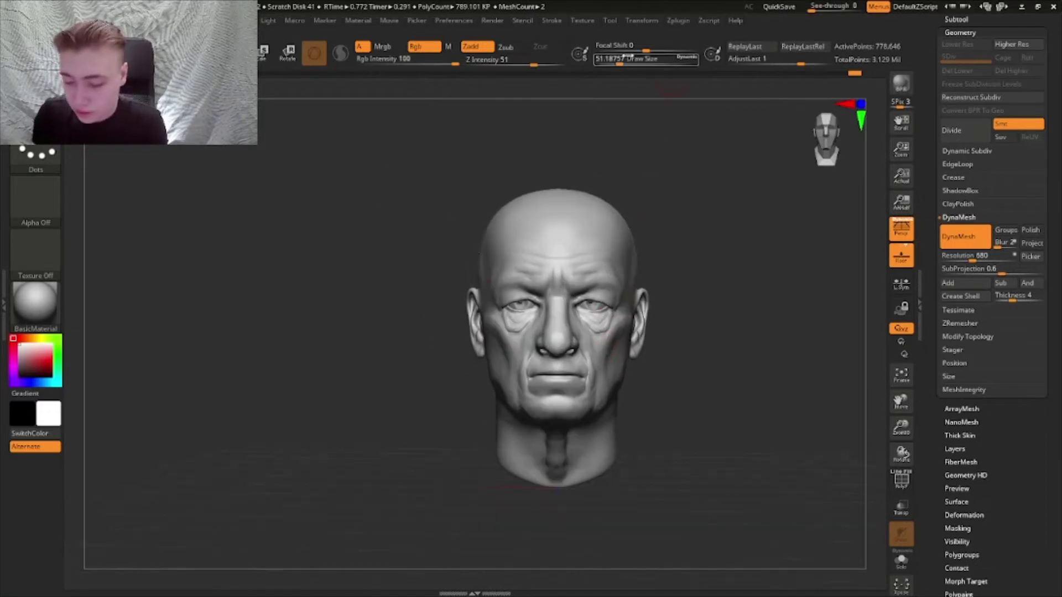
- Adjust the overall head and skull shape from front and side with the Move brush at draw size about 280
click(648, 61)
drag(597, 280, 598, 280)
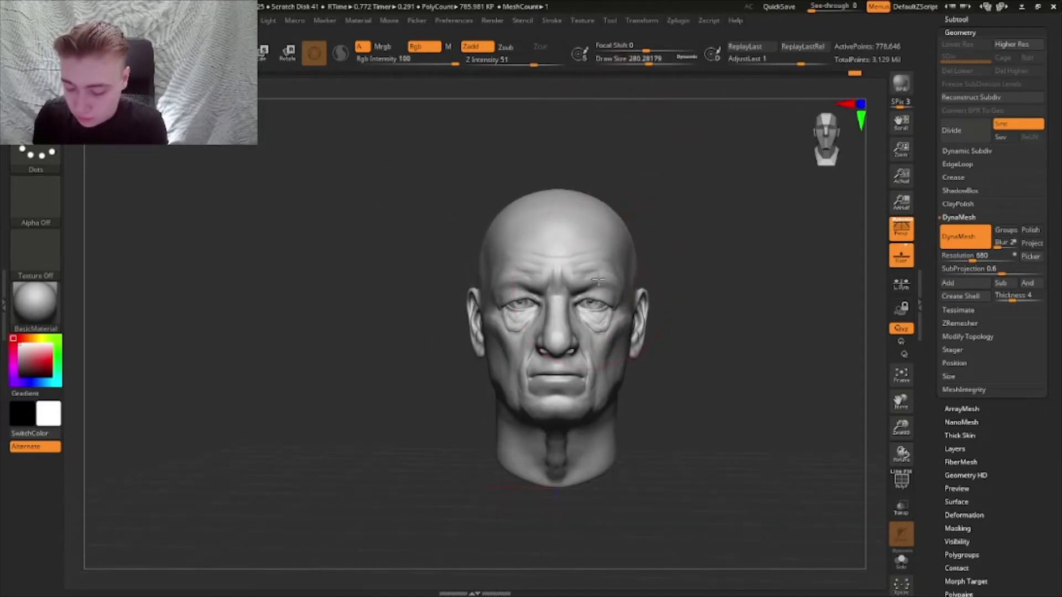
right_drag(598, 280, 672, 221)
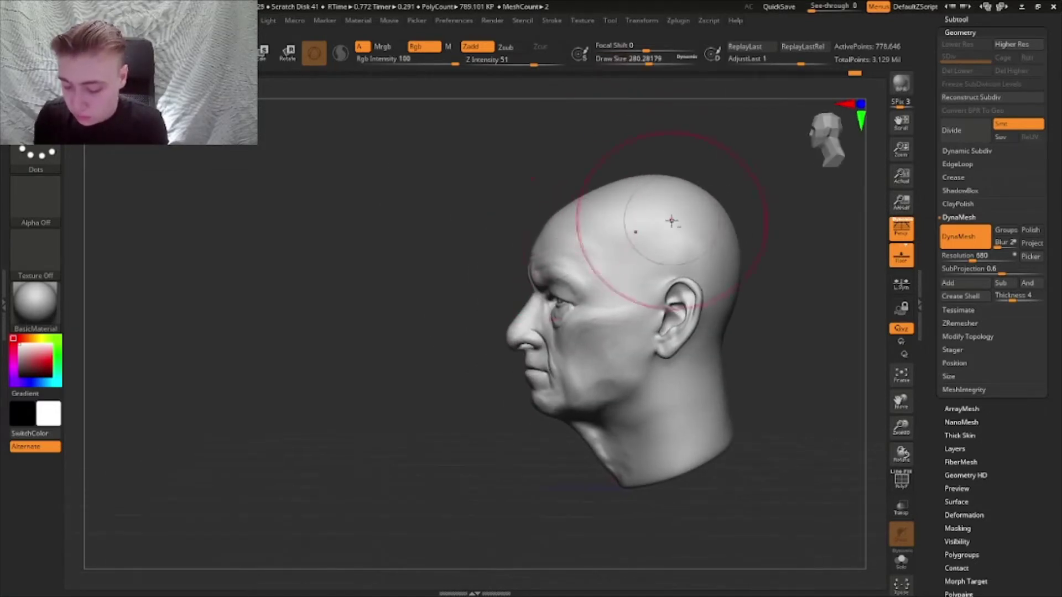
mouse_move(592, 191)
right_down()
mouse_move(682, 188)
mouse_move(727, 161)
mouse_move(727, 173)
mouse_move(707, 180)
right_up()
- Build up the muscles and skin folds of the neck with the Clay Buildup brush at draw size about 73.9
mouse_move(635, 387)
alt+right_down()
mouse_move(628, 332)
mouse_move(631, 352)
mouse_move(680, 211)
alt+right_up()
key(b)
key(c)
key(b)
click(630, 61)
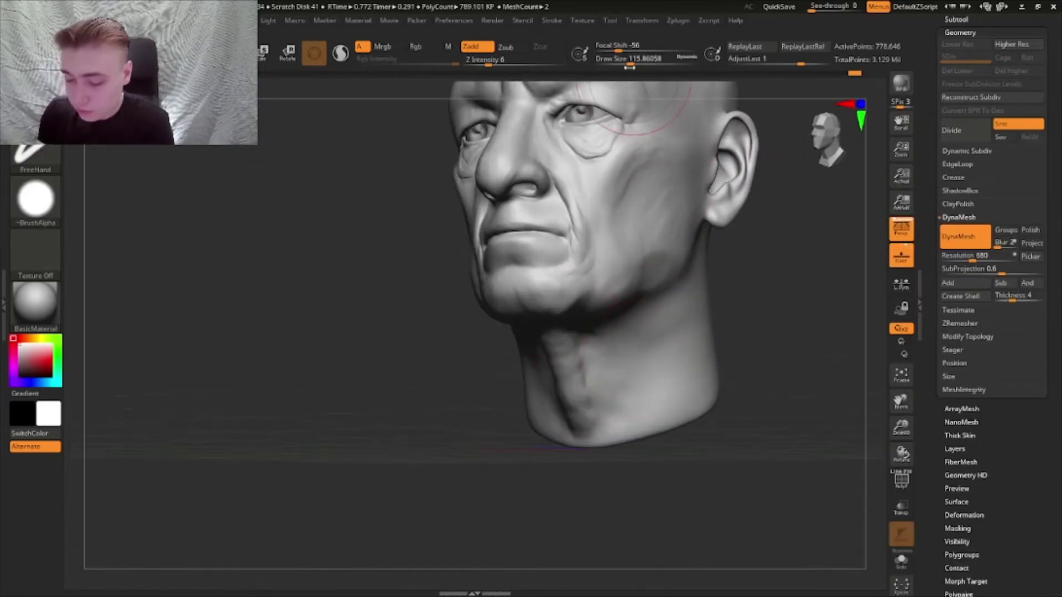
drag(629, 65, 624, 66)
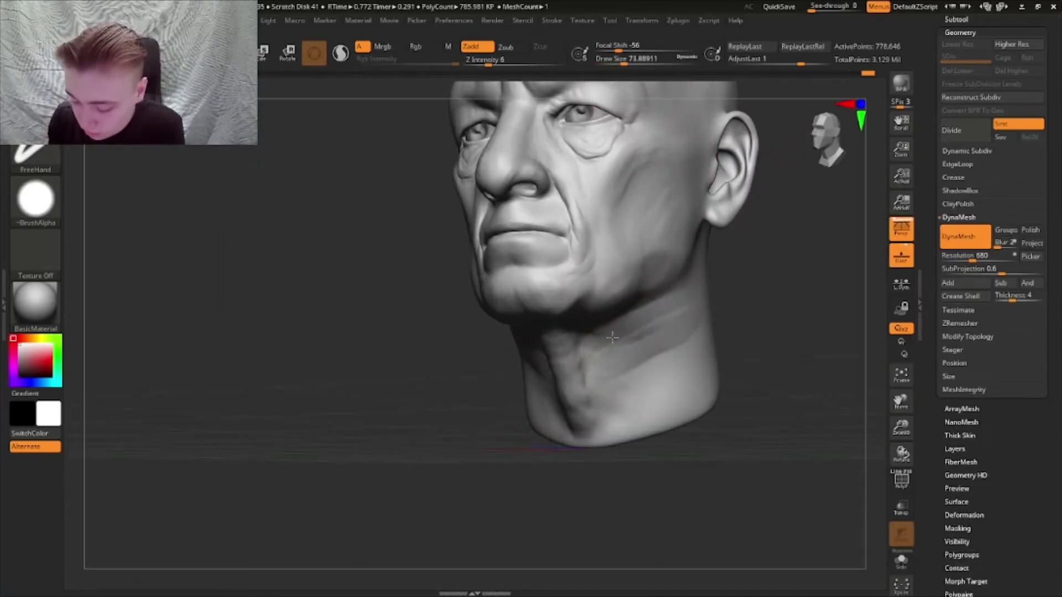
right_drag(698, 365, 620, 392)
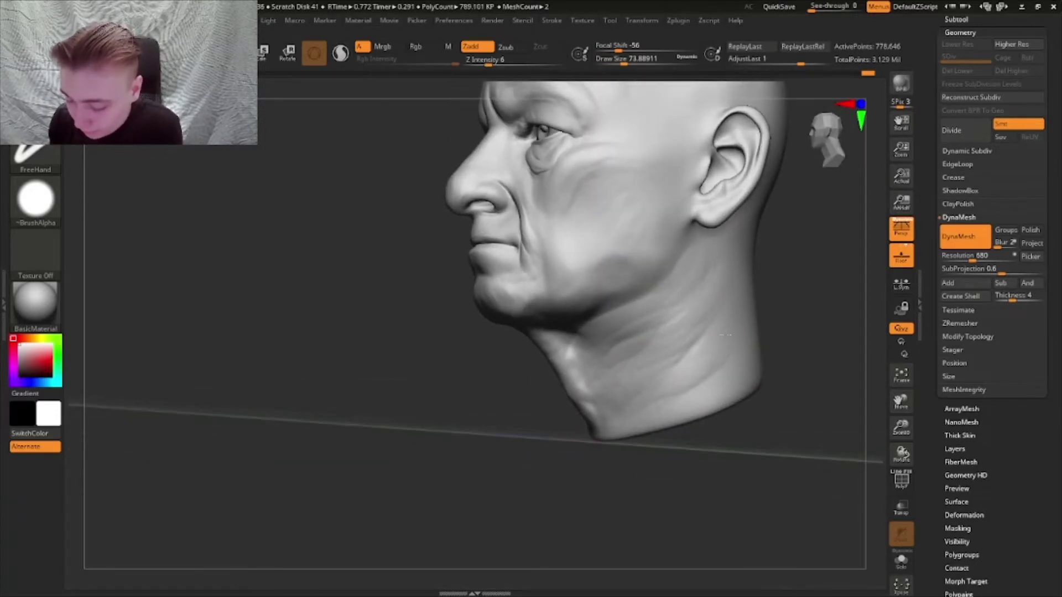
right_drag(671, 342, 669, 339)
right_drag(754, 277, 676, 432)
- Sculpt the lower lip's volume with the Clay Buildup brush, reducing the draw size from about 48.6 to 26.9
mouse_move(528, 357)
right_down()
mouse_move(607, 356)
mouse_move(586, 358)
mouse_move(597, 360)
mouse_move(621, 133)
right_up()
key(bracketleft)
key(bracketleft)
key(bracketleft)
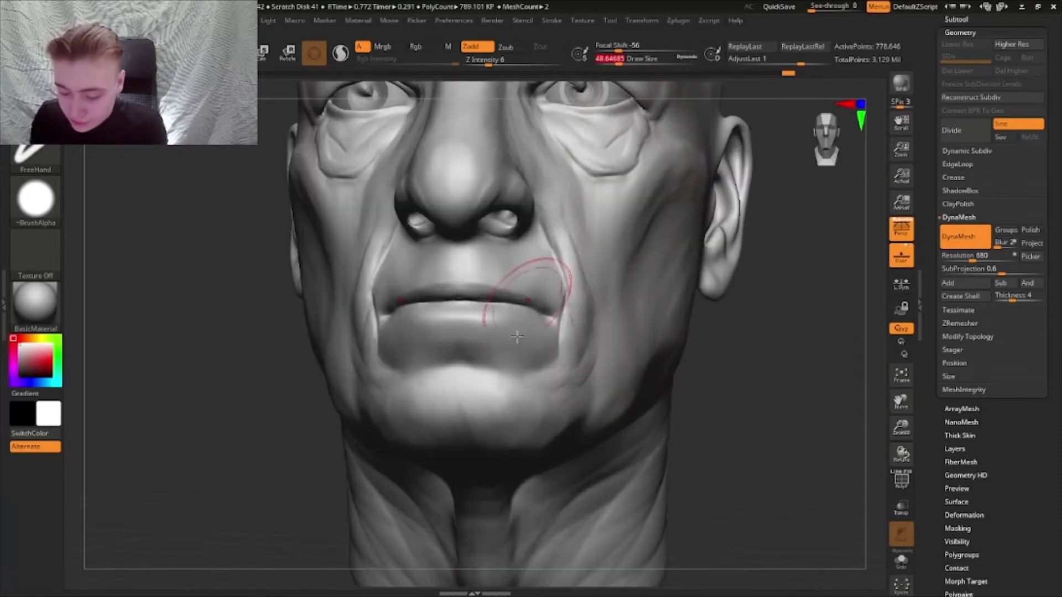
right_drag(517, 337, 516, 322)
drag(618, 61, 614, 71)
ctrl+right_drag(522, 337, 454, 336)
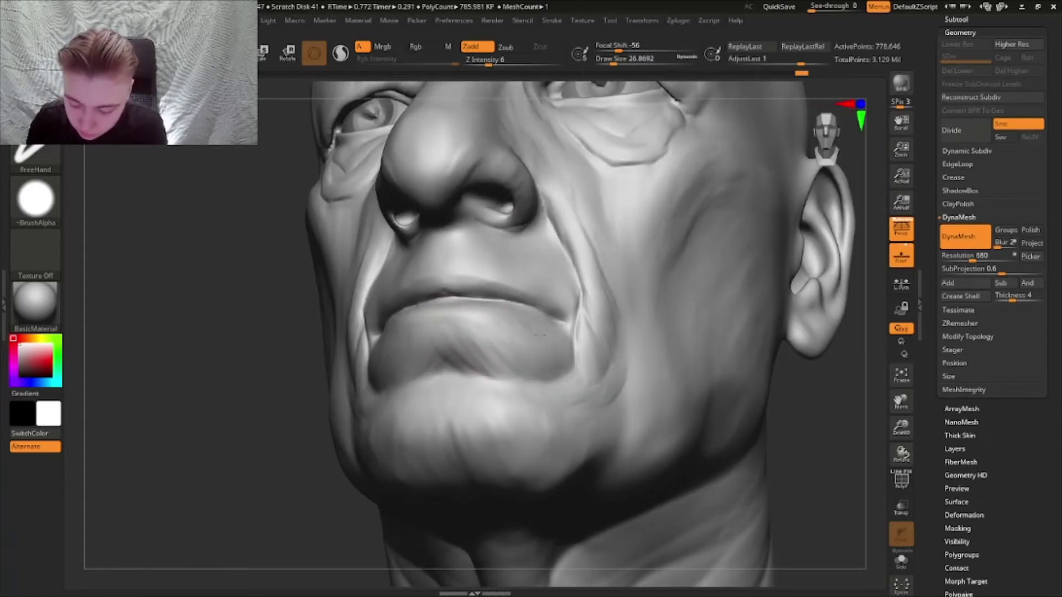
mouse_move(537, 335)
right_down()
mouse_move(521, 308)
mouse_move(529, 332)
mouse_move(521, 320)
mouse_move(504, 328)
mouse_move(540, 415)
mouse_move(536, 360)
mouse_move(553, 331)
mouse_move(579, 320)
mouse_move(635, 358)
mouse_move(555, 328)
mouse_move(576, 360)
mouse_move(572, 378)
mouse_move(615, 335)
right_up()
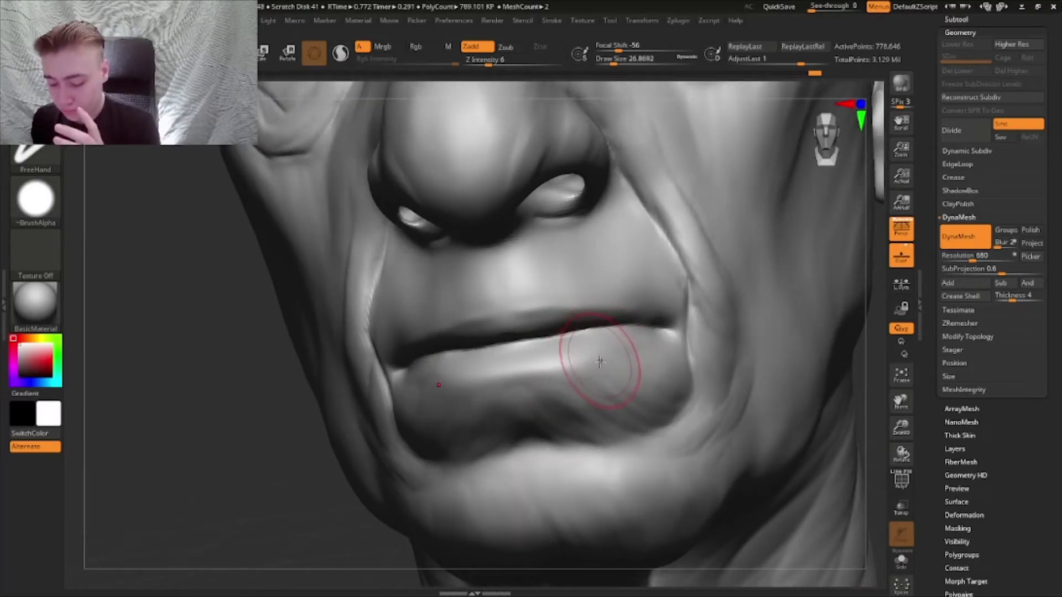
right_drag(601, 366, 638, 405)
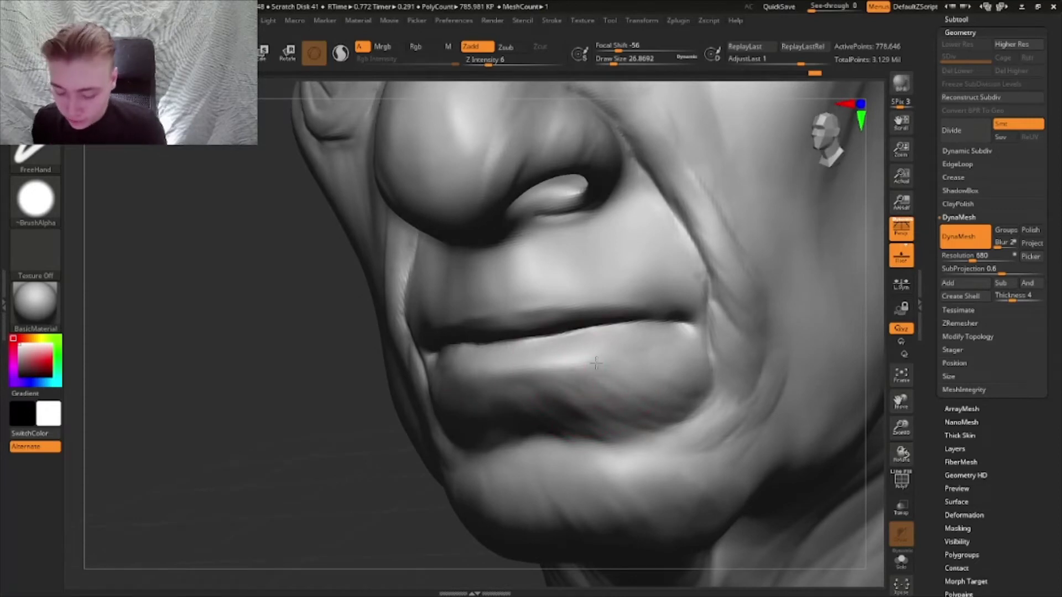
- Build up the skin around the mouth corner beside the nasolabial fold with the Clay Buildup brush at draw size about 21.6
ctrl+right_drag(580, 366, 618, 343)
right_drag(743, 340, 636, 347)
click(608, 60)
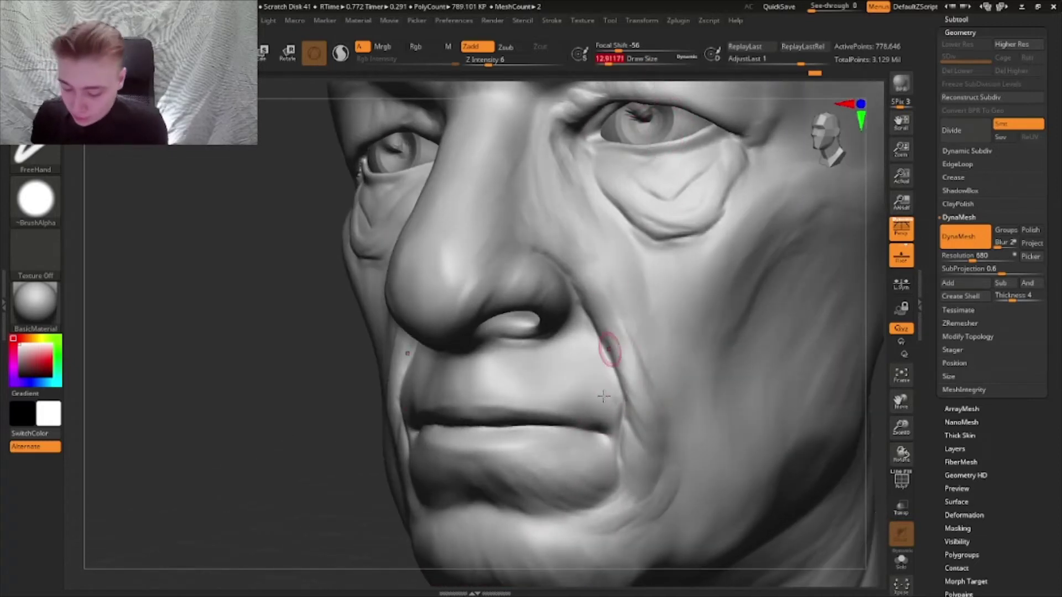
key(bracketright)
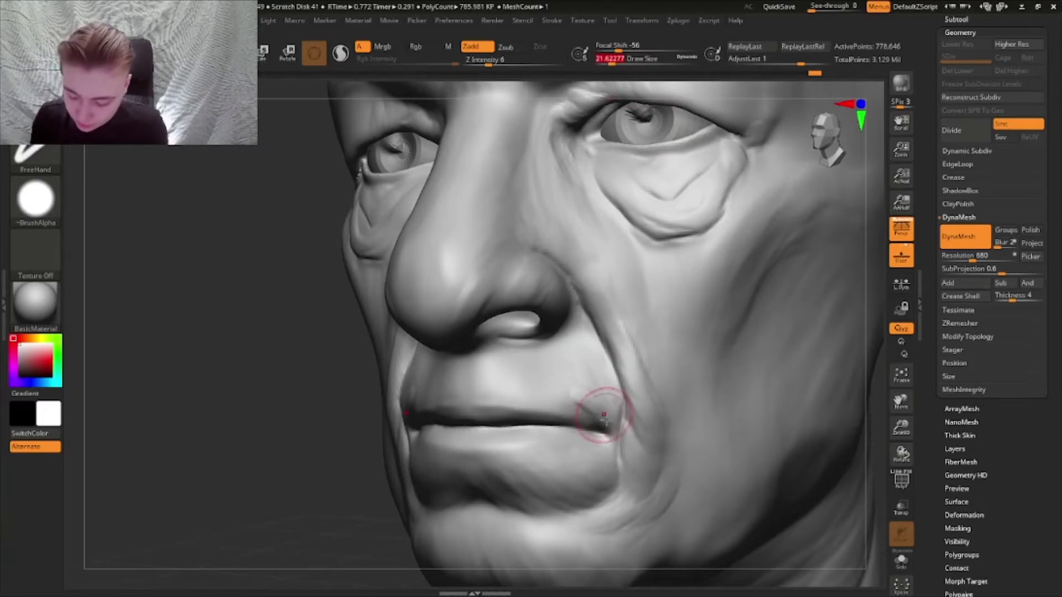
drag(590, 365, 615, 396)
mouse_move(615, 395)
right_down()
mouse_move(605, 403)
mouse_move(614, 382)
mouse_move(619, 398)
mouse_move(724, 407)
mouse_move(727, 467)
right_up()
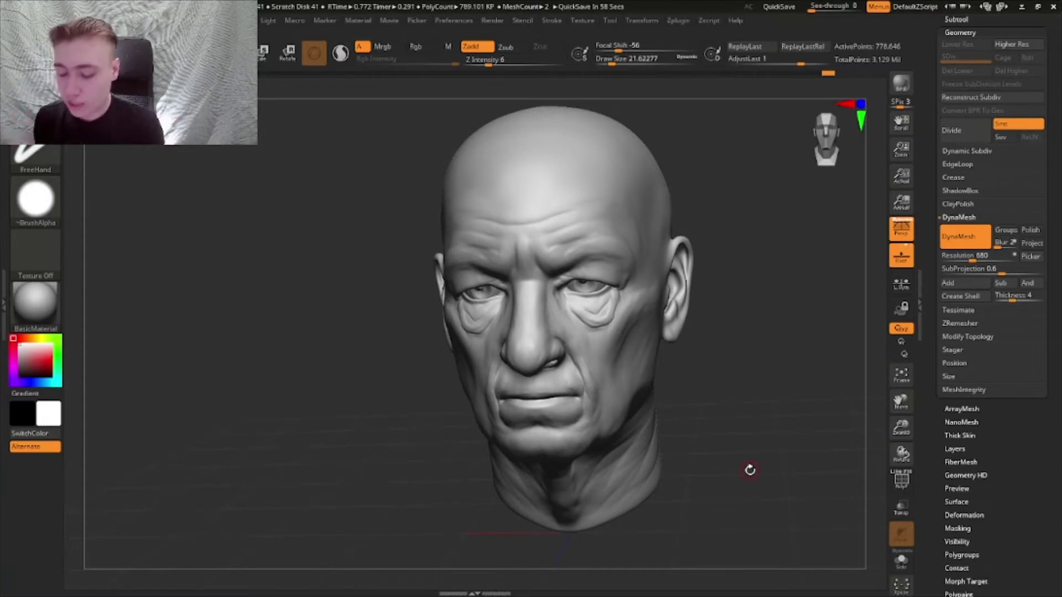
- Build up the forehead above the wrinkles with the Clay Buildup brush at draw size about 32.7
right_drag(783, 403, 636, 295)
alt+right_drag(575, 236, 627, 124)
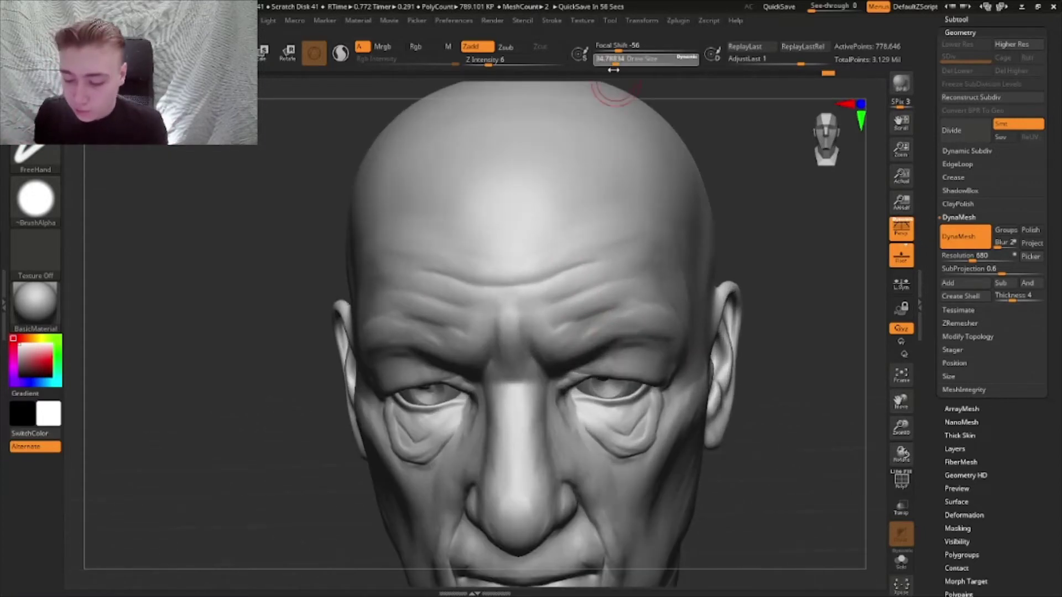
right_drag(519, 258, 526, 293)
drag(561, 241, 554, 260)
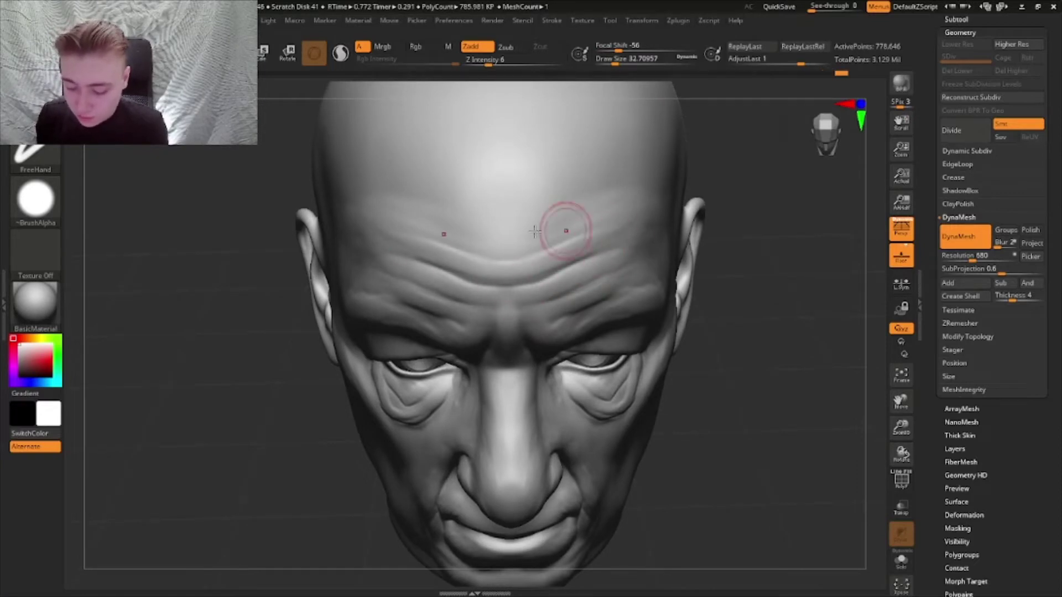
- Sculpt the loose skin of the upper eyelid below the outer brow with the Clay Buildup brush at draw size about 25.1
right_drag(540, 218, 635, 237)
mouse_move(651, 364)
alt+right_down()
mouse_move(611, 271)
mouse_move(630, 128)
alt+right_up()
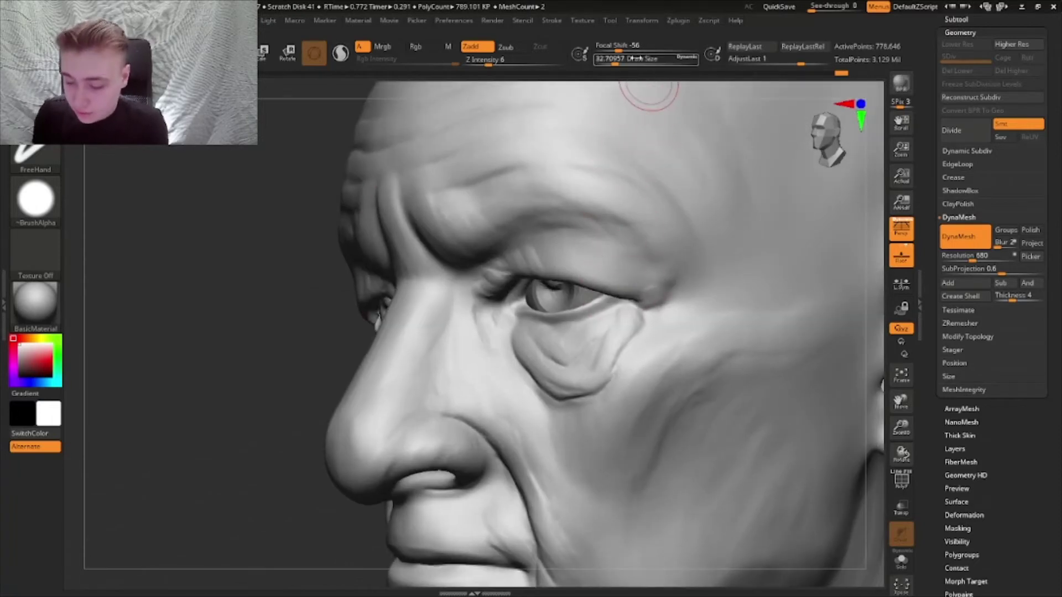
click(608, 61)
right_drag(581, 268, 592, 270)
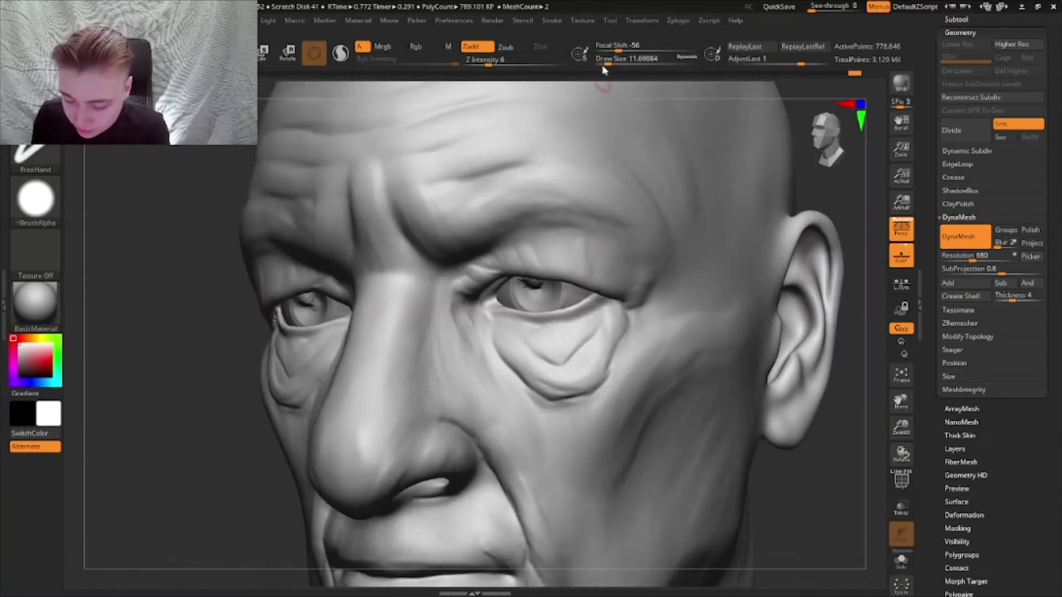
key(bracketright)
key(bracketright)
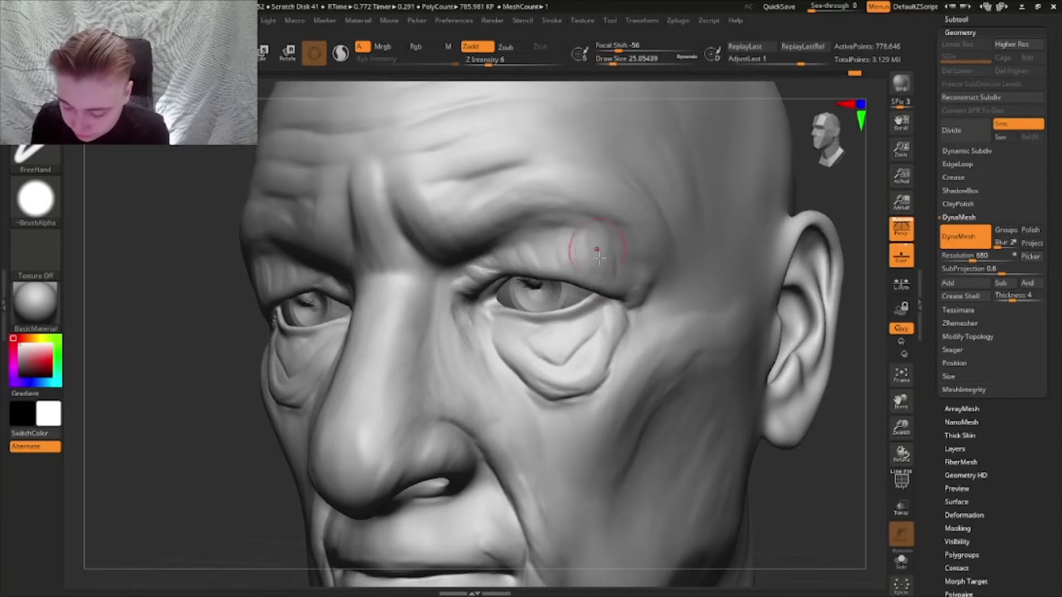
mouse_move(544, 230)
right_down()
mouse_move(587, 243)
mouse_move(595, 221)
mouse_move(663, 225)
right_up()
right_drag(756, 335, 756, 421)
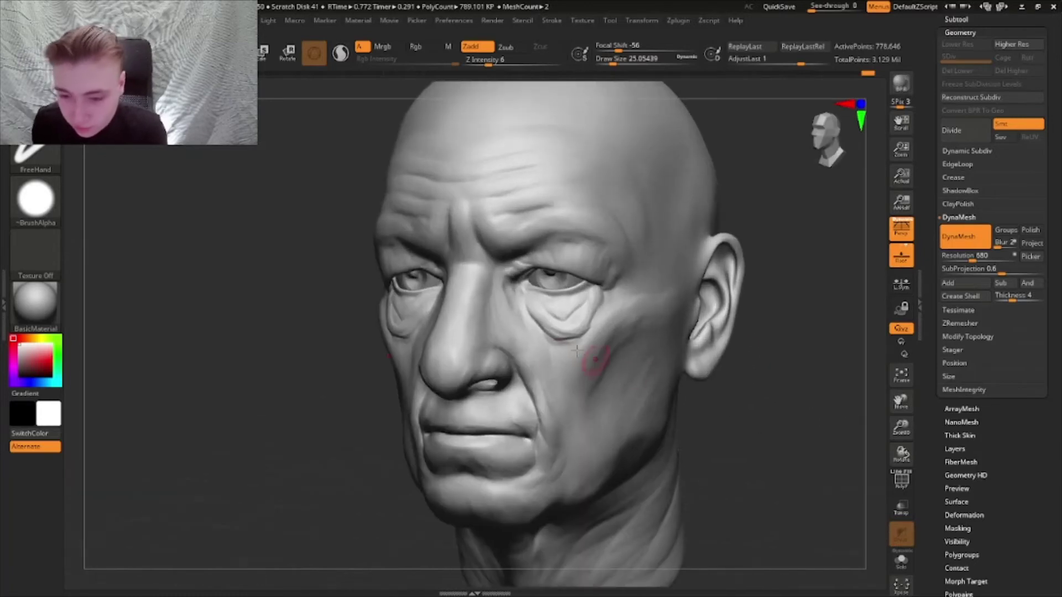
- Carve the crease running down from the mouth corner beside the chin with the Dam Standard brush at draw size about 25.1
mouse_move(620, 285)
right_down()
mouse_move(598, 279)
mouse_move(553, 232)
right_up()
ctrl+right_drag(553, 232, 579, 256)
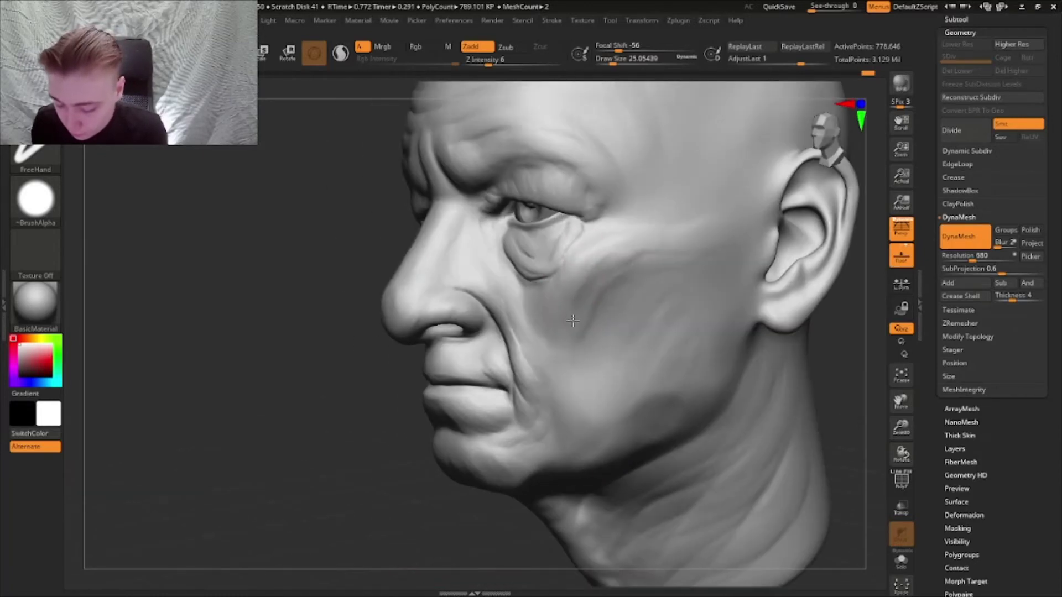
key(b)
key(d)
key(s)
right_drag(576, 365, 573, 325)
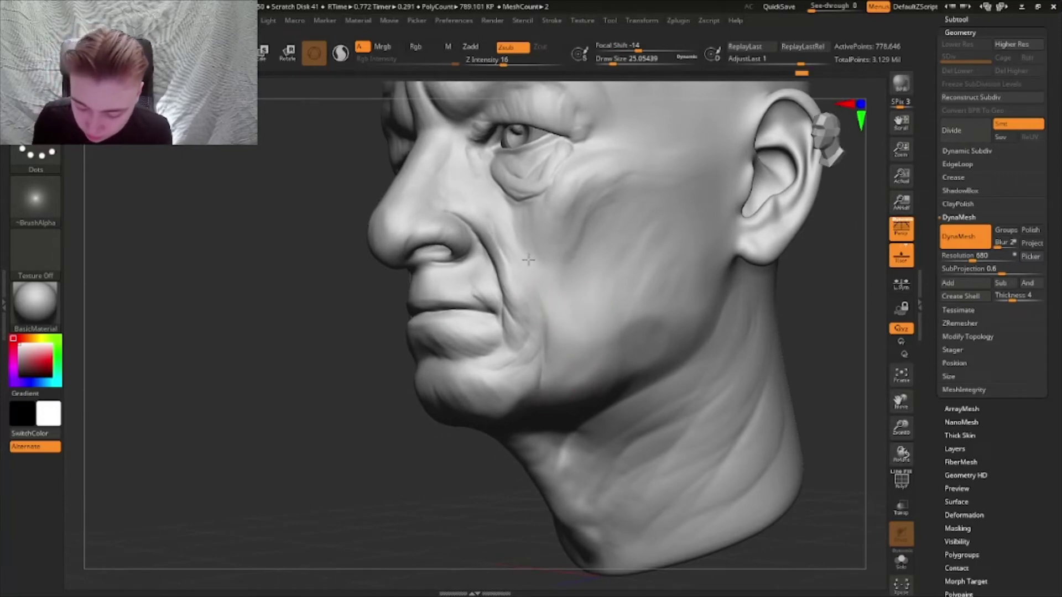
mouse_move(543, 400)
right_down()
mouse_move(614, 404)
mouse_move(538, 360)
right_up()
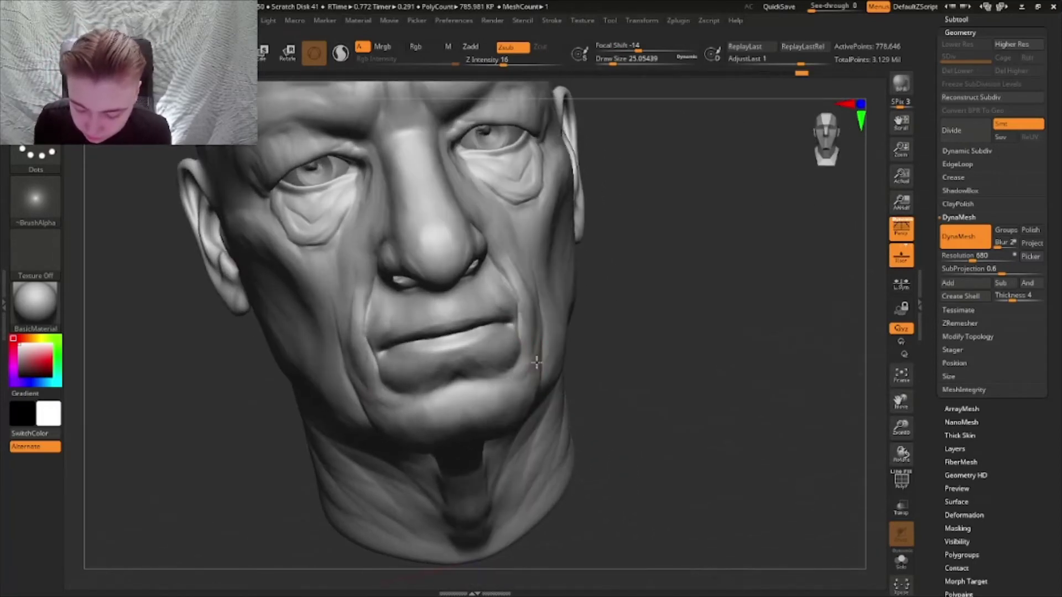
- Try to carve vertical wrinkles into the upper lip with the Dam Standard brush at draw size about 15.6
mouse_move(499, 330)
alt+right_down()
mouse_move(517, 359)
mouse_move(486, 373)
mouse_move(511, 361)
mouse_move(498, 401)
alt+right_up()
click(611, 60)
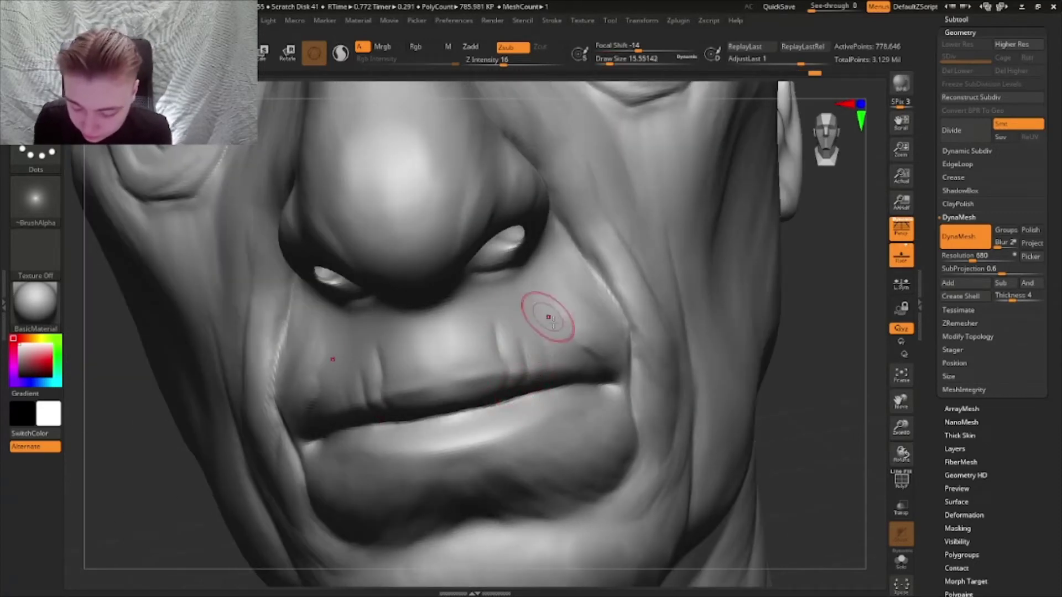
ctrl+right_drag(443, 327, 474, 309)
mouse_move(663, 368)
ctrl+right_down()
mouse_move(658, 327)
mouse_move(657, 356)
ctrl+right_up()
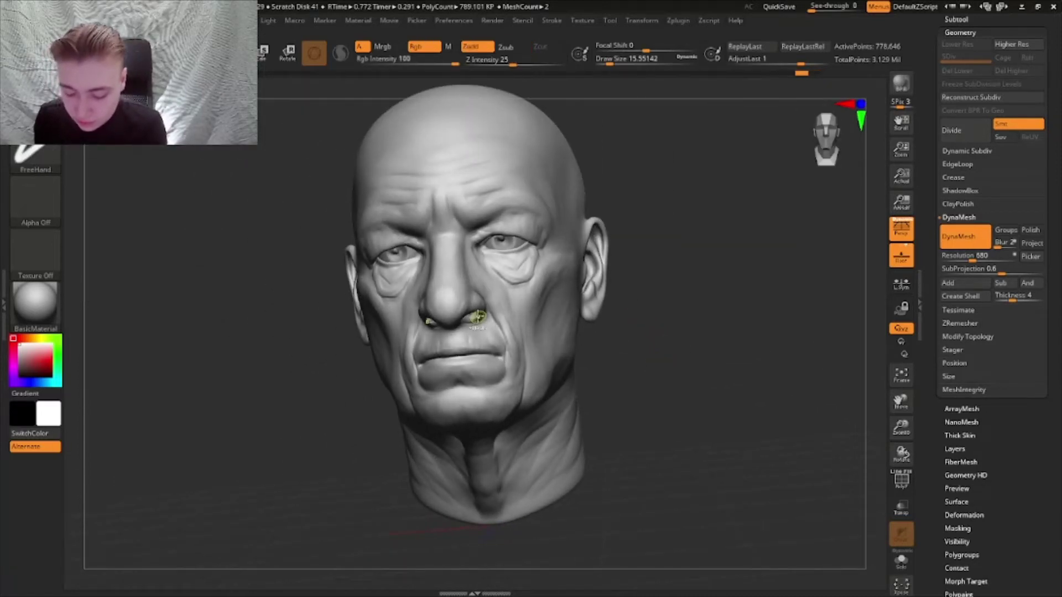
- Carve the crease and fine wrinkles between the lower lip and chin with the Dam Standard brush at draw size about 15.6
mouse_move(477, 331)
ctrl+right_down()
mouse_move(497, 443)
mouse_move(472, 369)
mouse_move(460, 372)
mouse_move(479, 407)
ctrl+right_up()
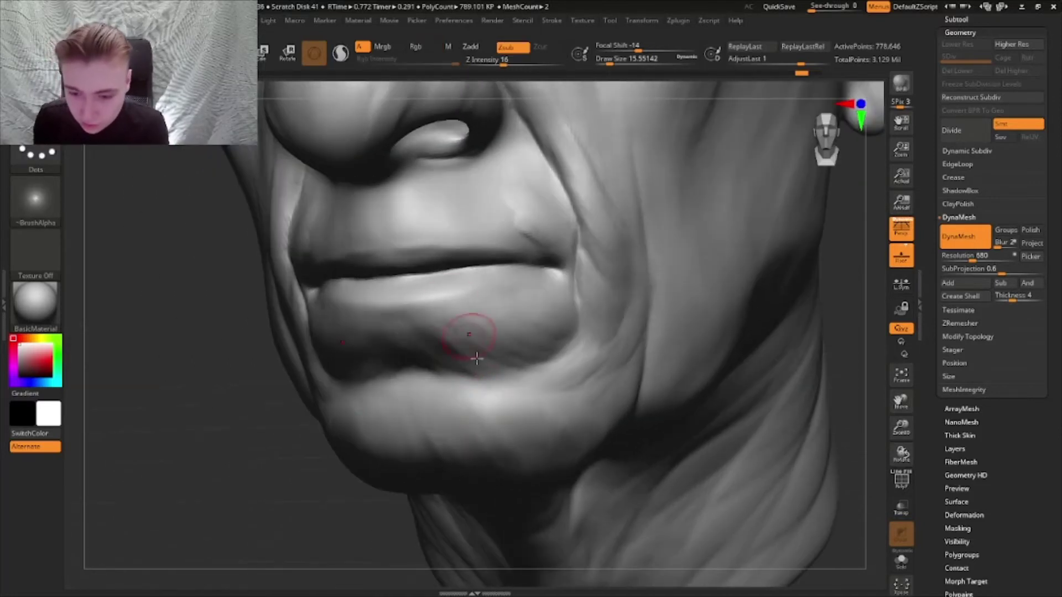
mouse_move(451, 368)
mouse_down()
mouse_move(500, 381)
mouse_move(569, 345)
mouse_up()
mouse_move(490, 377)
mouse_down()
mouse_move(565, 341)
mouse_move(561, 374)
mouse_move(579, 365)
mouse_up()
right_drag(512, 383, 570, 362)
drag(530, 354, 456, 348)
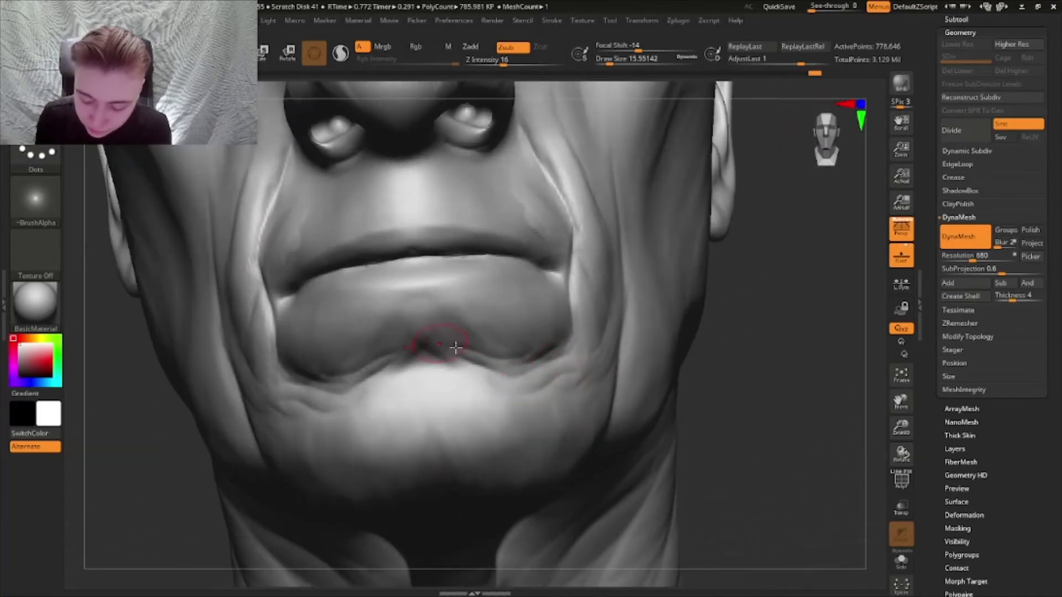
mouse_move(453, 361)
right_down()
mouse_move(564, 331)
mouse_move(470, 311)
right_up()
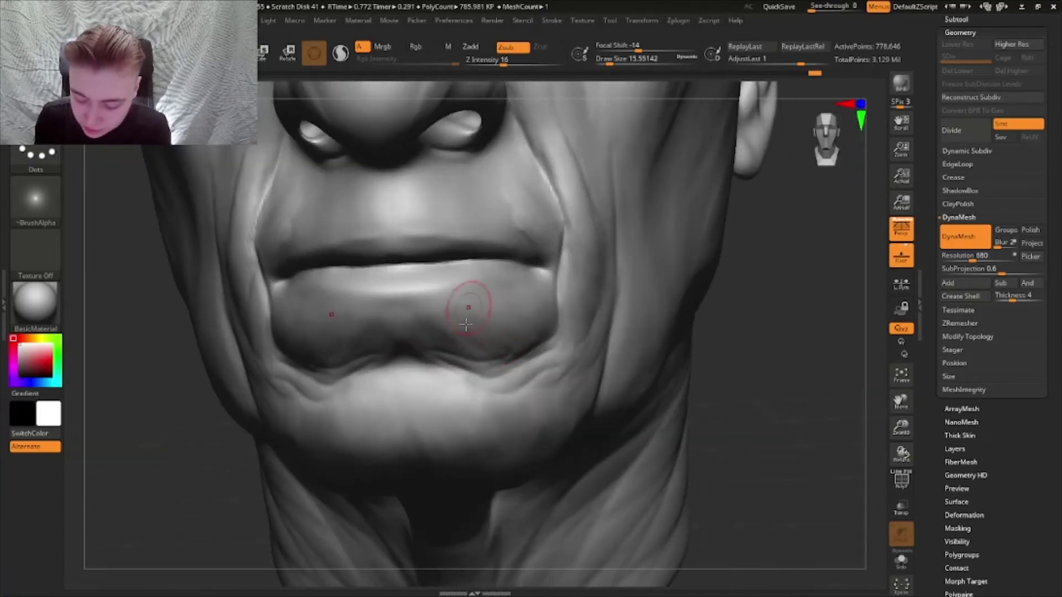
- Try to carve wrinkles across the lower part of the lower lip with the Dam Standard brush, and undo the strokes
drag(473, 299, 474, 315)
drag(454, 306, 459, 322)
drag(465, 370, 471, 392)
drag(486, 371, 492, 393)
drag(497, 300, 502, 322)
mouse_move(515, 370)
mouse_down()
mouse_move(528, 401)
mouse_move(496, 350)
mouse_move(471, 337)
mouse_move(575, 315)
mouse_up()
drag(448, 355, 565, 334)
drag(449, 369, 578, 378)
key(ctrl+z)
key(ctrl+z)
key(ctrl+z)
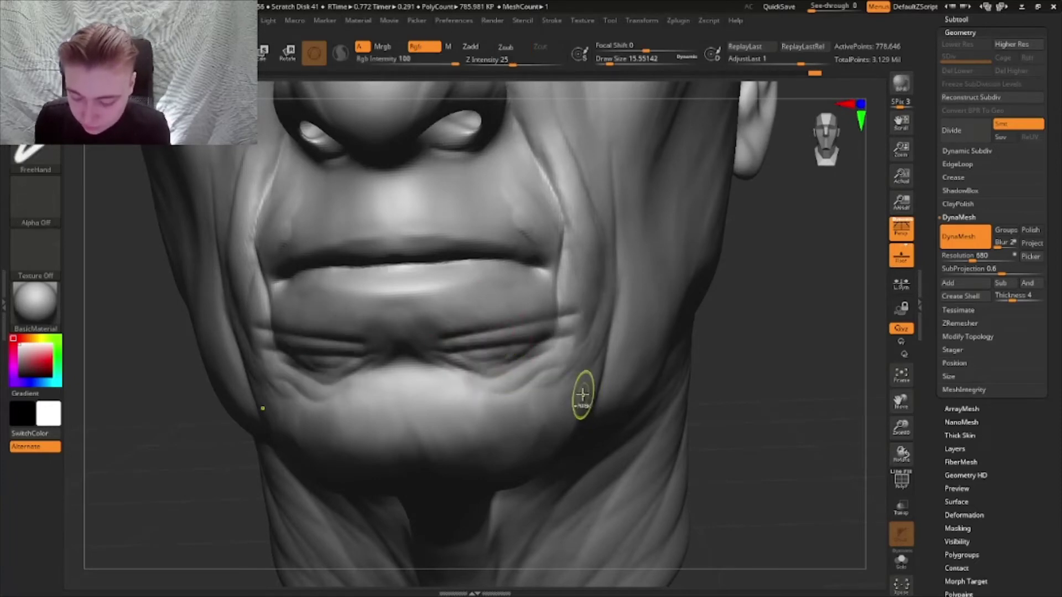
- Try to carve a curved wrinkle across the chin below the lower lip, and undo the strokes
mouse_move(576, 384)
right_down()
mouse_move(518, 376)
mouse_move(523, 404)
right_up()
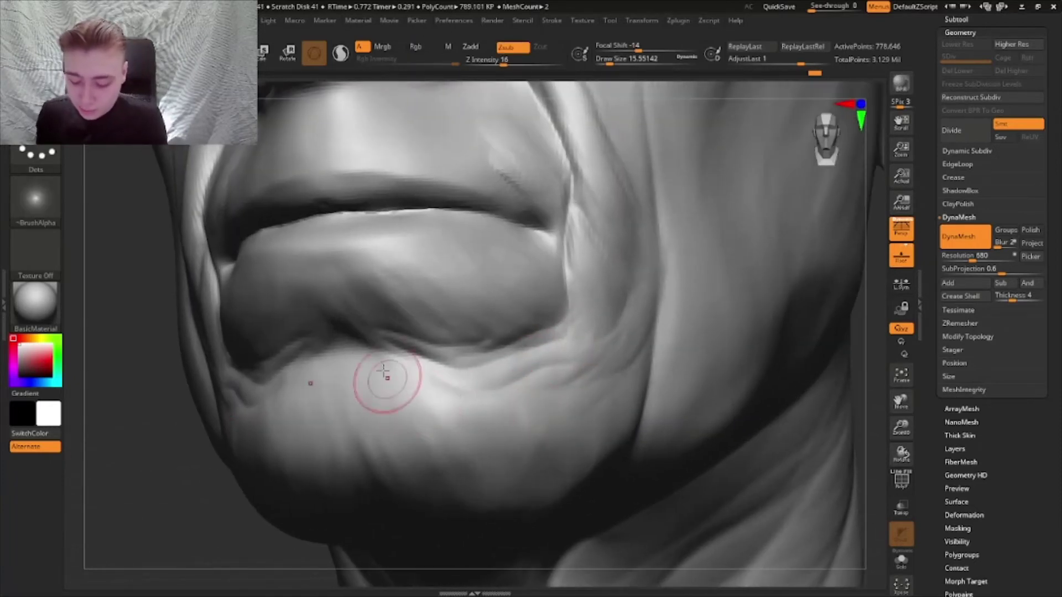
mouse_move(354, 390)
mouse_down()
mouse_move(423, 445)
mouse_move(568, 442)
mouse_move(719, 328)
mouse_move(717, 267)
mouse_up()
key(ctrl+z)
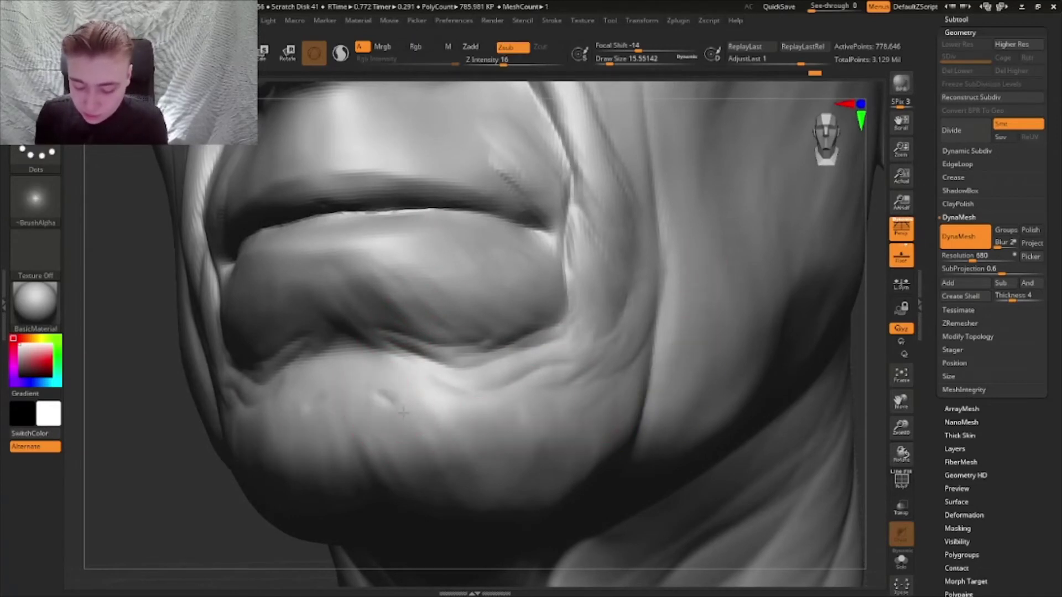
mouse_move(374, 395)
mouse_down()
mouse_move(457, 449)
mouse_move(552, 407)
mouse_up()
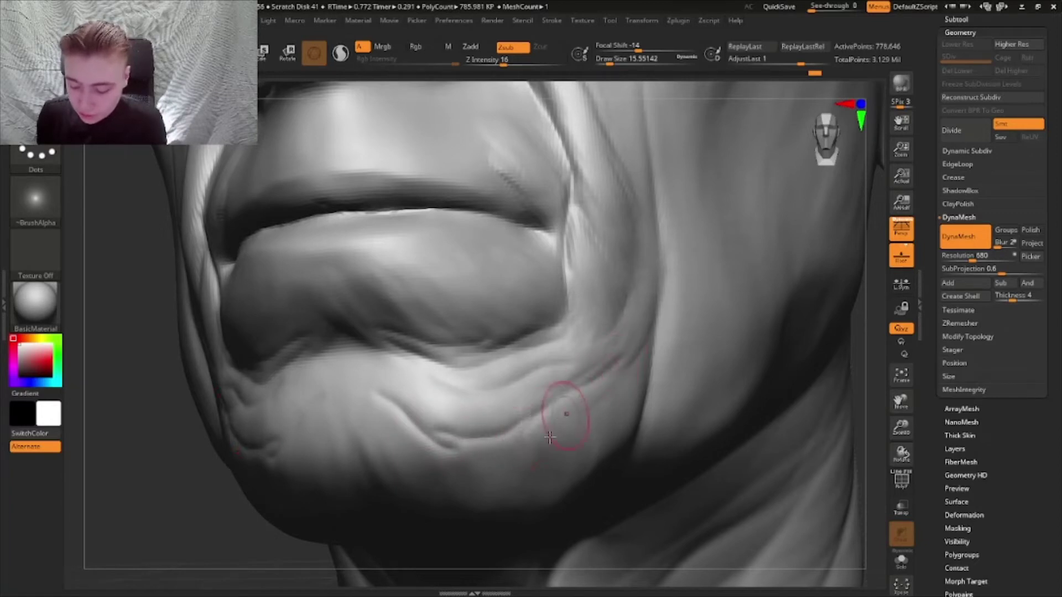
key(ctrl)
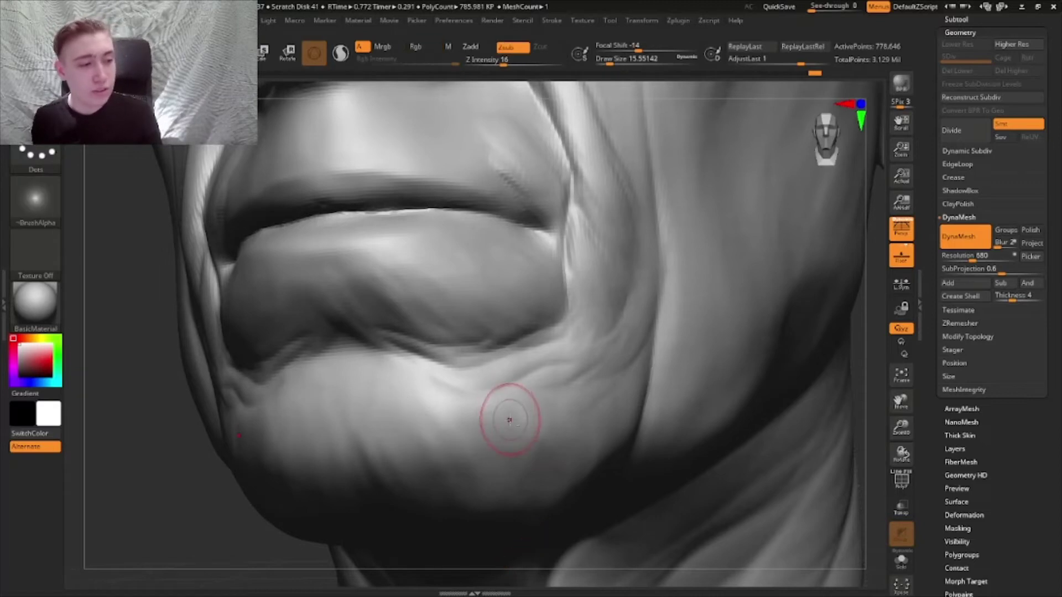
- Build up the side of the nose bridge with the Clay Buildup brush at draw size about 39.1
mouse_move(515, 420)
right_down()
mouse_move(498, 336)
mouse_move(504, 385)
right_up()
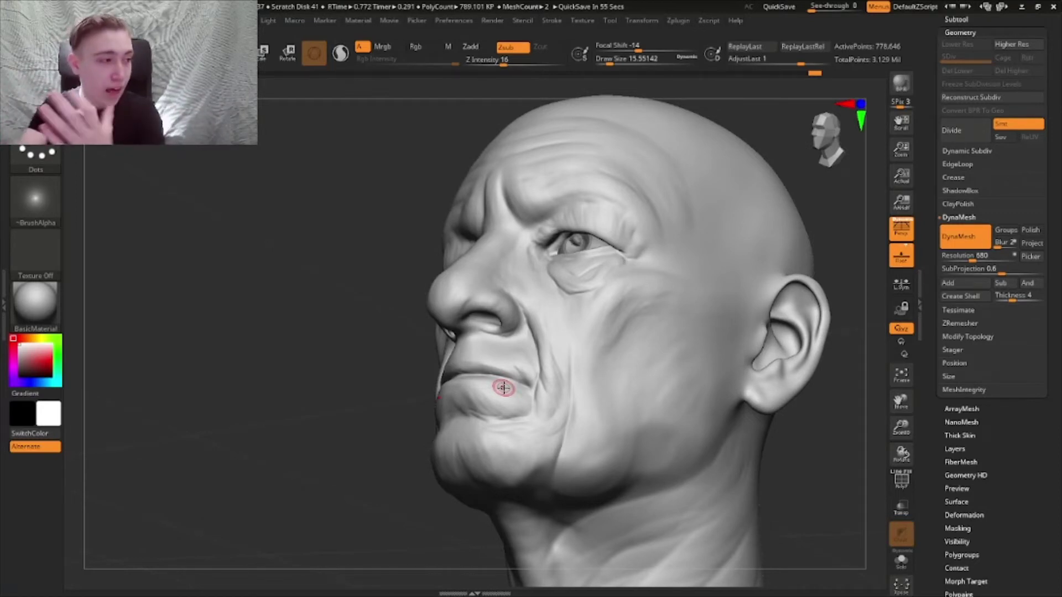
right_drag(535, 274, 480, 424)
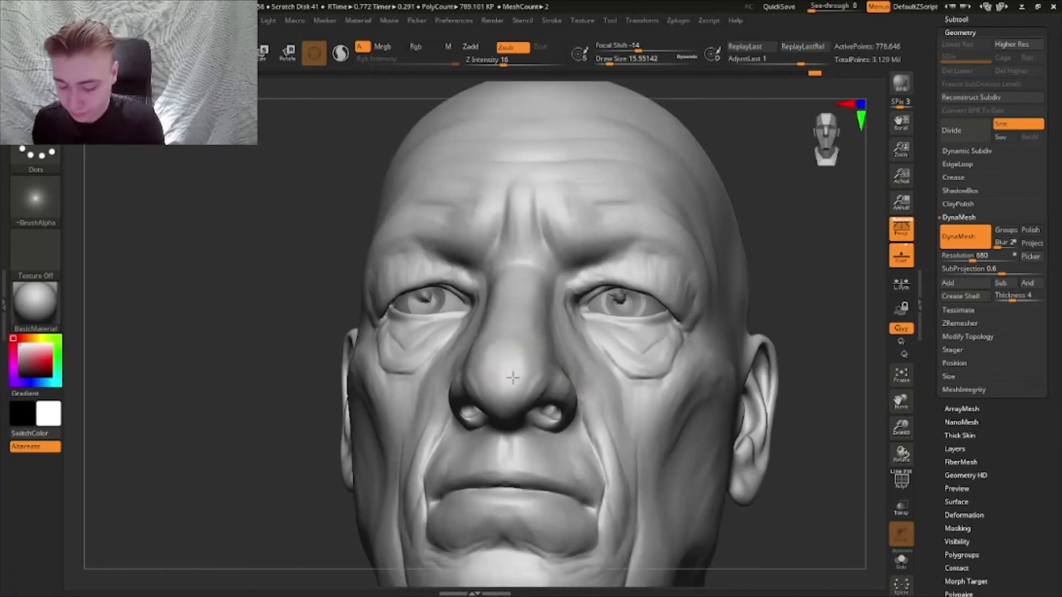
right_drag(517, 375, 553, 338)
key(b)
key(h)
key(p)
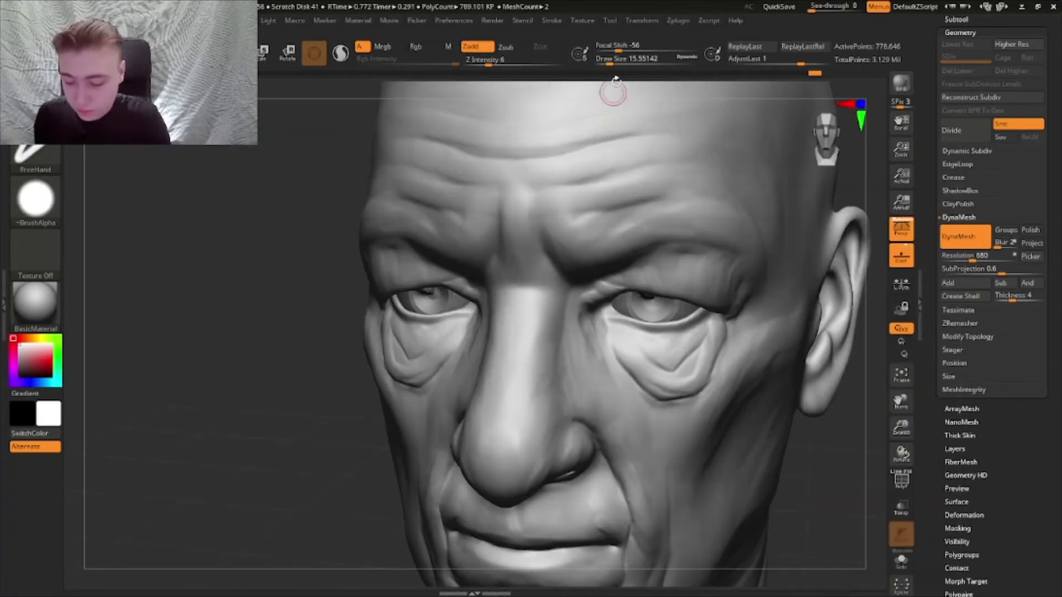
click(616, 59)
drag(553, 327, 565, 362)
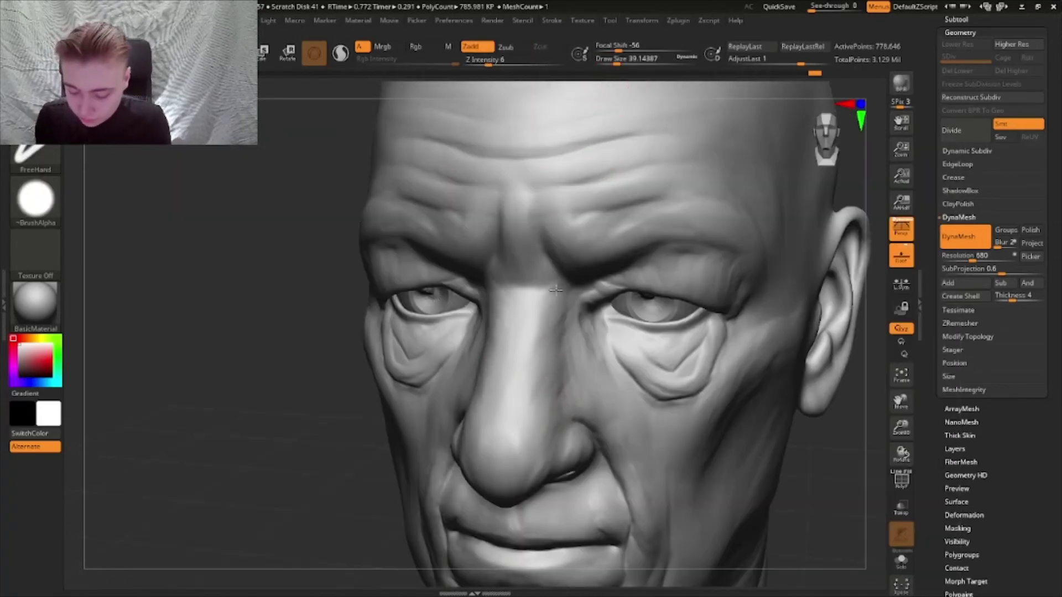
- Adjust the nose and mouth area in profile with the Move brush at draw size about 67.8
right_drag(556, 289, 581, 293)
mouse_move(558, 420)
ctrl+right_down()
mouse_move(558, 381)
mouse_move(550, 412)
ctrl+right_up()
key(b)
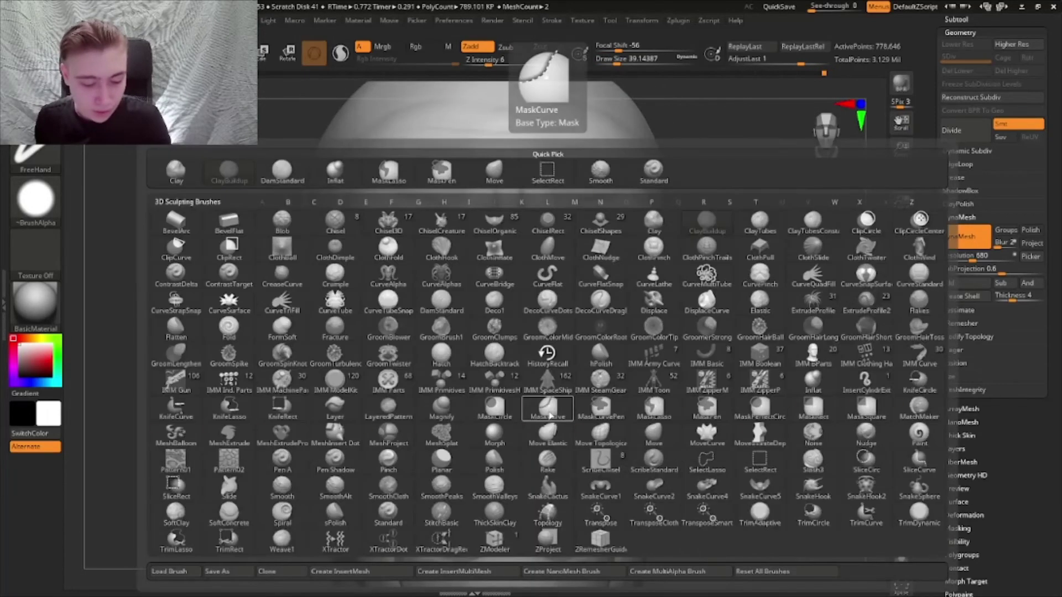
click(551, 417)
click(623, 59)
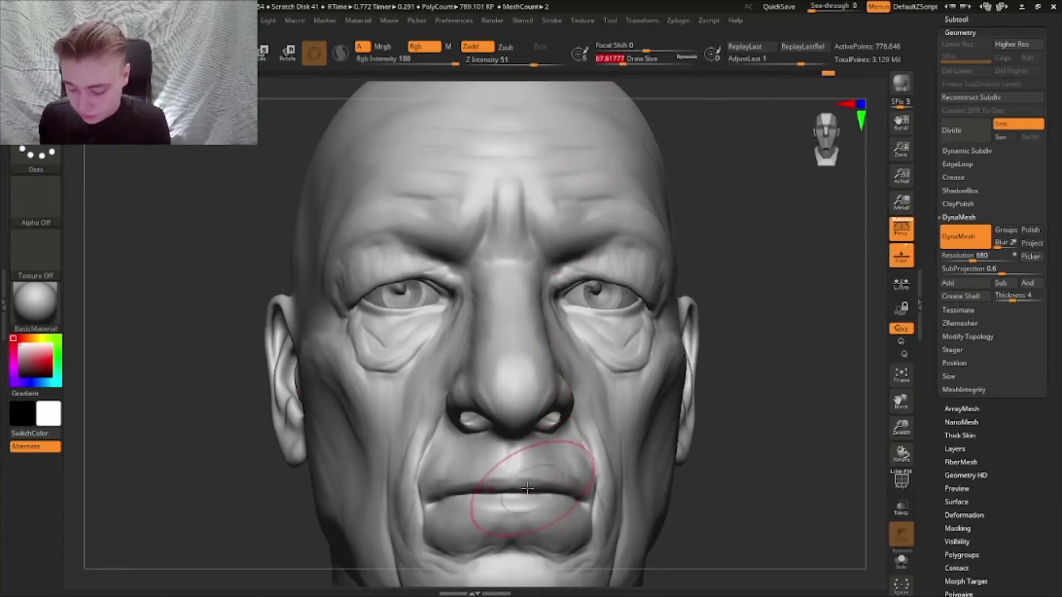
mouse_move(527, 488)
alt+right_down()
mouse_move(528, 418)
mouse_move(743, 457)
mouse_move(735, 474)
mouse_move(772, 441)
mouse_move(731, 460)
mouse_move(755, 451)
mouse_move(736, 447)
alt+right_up()
mouse_move(582, 375)
right_down()
mouse_move(706, 387)
mouse_move(782, 422)
mouse_move(794, 403)
mouse_move(772, 391)
mouse_move(806, 398)
mouse_move(787, 450)
mouse_move(652, 375)
mouse_move(686, 390)
right_up()
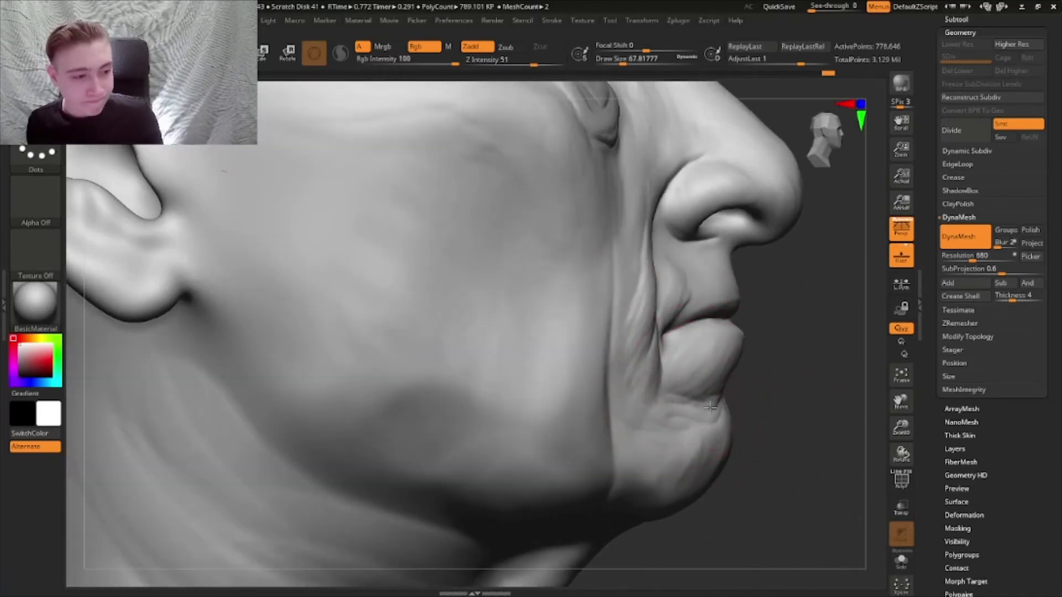
mouse_move(756, 347)
right_down()
mouse_move(754, 417)
mouse_move(773, 403)
mouse_move(689, 253)
right_up()
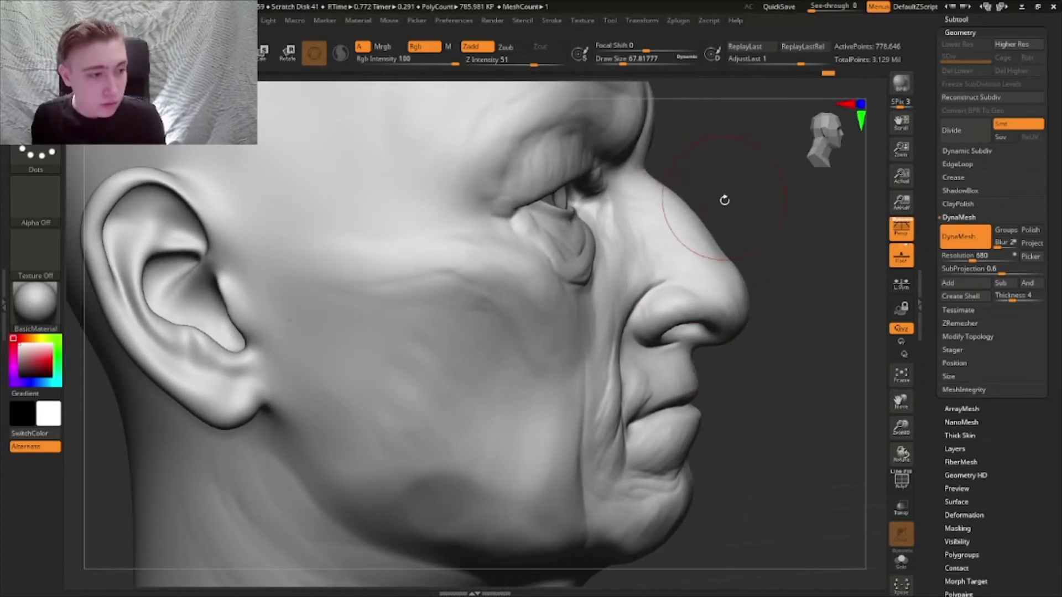
mouse_move(724, 200)
right_down()
mouse_move(656, 245)
mouse_move(625, 232)
mouse_move(658, 232)
mouse_move(634, 265)
mouse_move(686, 318)
right_up()
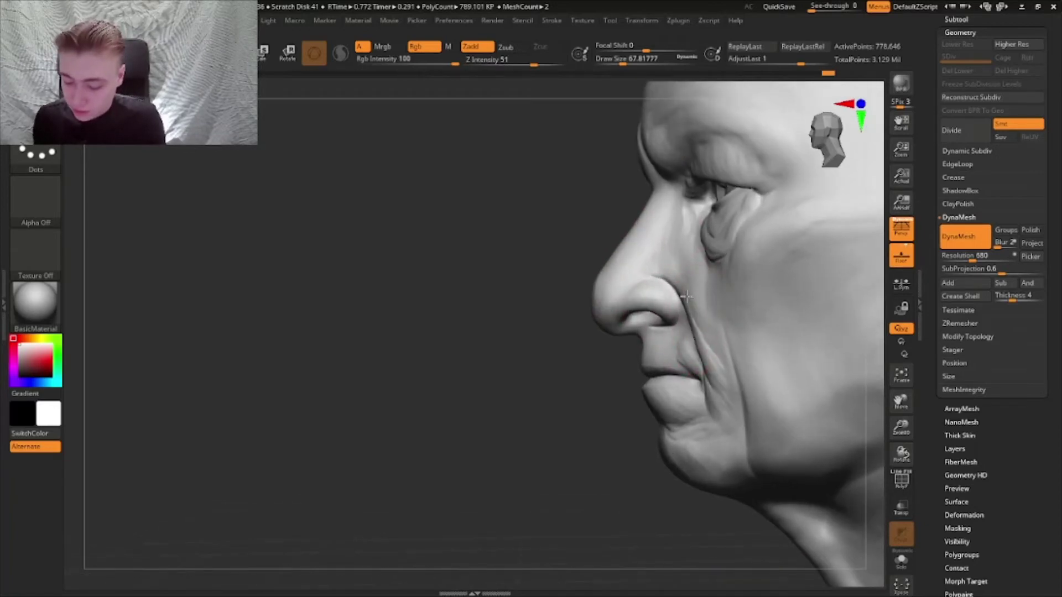
drag(685, 296, 709, 375)
mouse_move(691, 328)
right_down()
mouse_move(686, 314)
mouse_move(675, 468)
right_up()
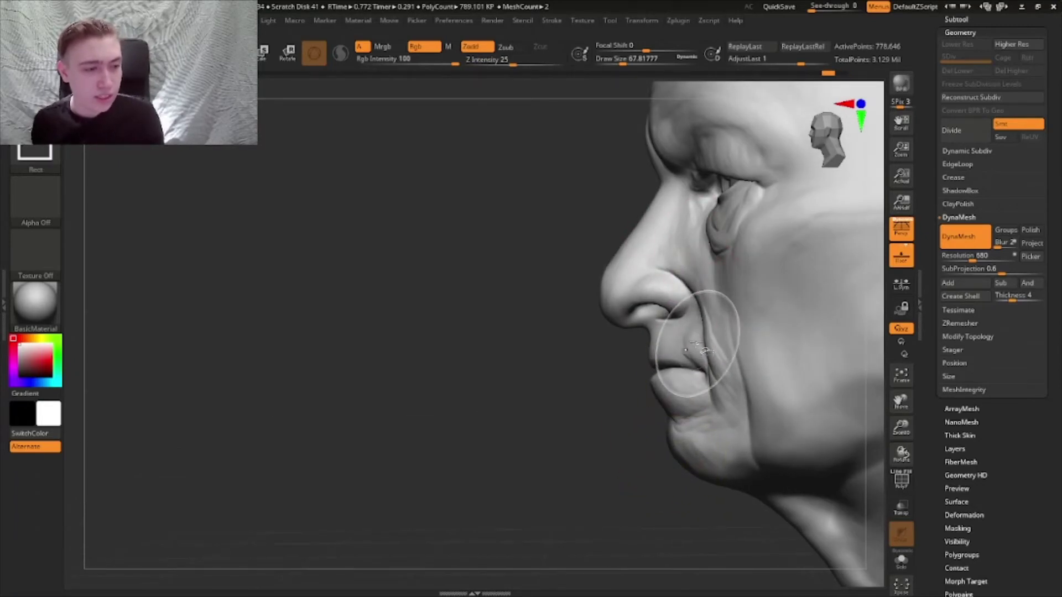
ctrl+right_drag(680, 375, 703, 365)
mouse_move(702, 365)
right_down()
mouse_move(621, 332)
mouse_move(657, 337)
mouse_move(667, 367)
mouse_move(647, 336)
mouse_move(616, 343)
mouse_move(624, 314)
mouse_move(640, 372)
right_up()
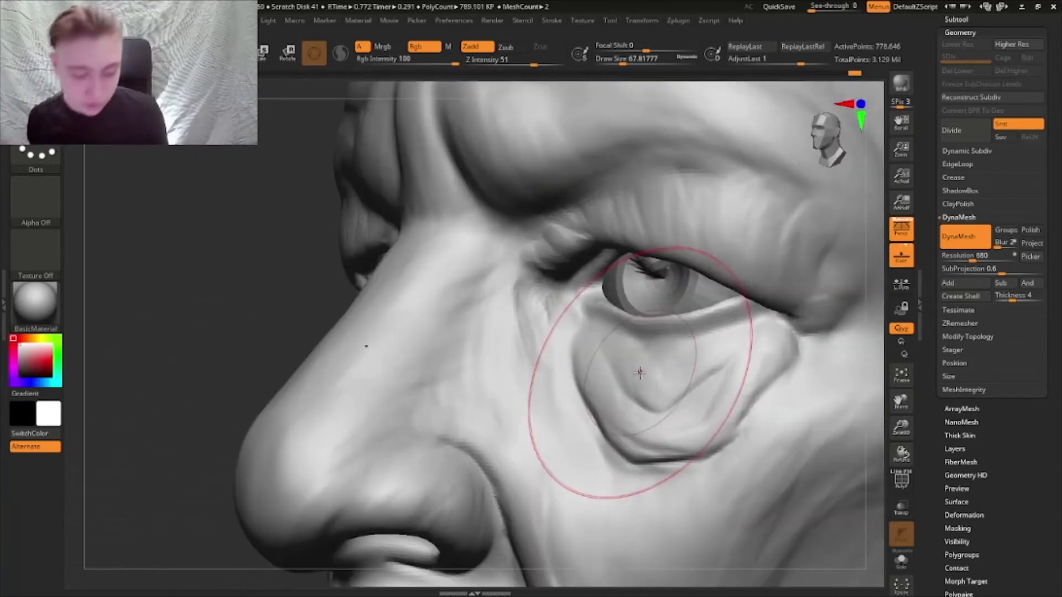
- Build up the skin just below the lower eyelid with the Clay Buildup brush at draw size about 12.9
key(b)
key(c)
key(b)
drag(628, 60, 605, 63)
right_drag(608, 256, 633, 312)
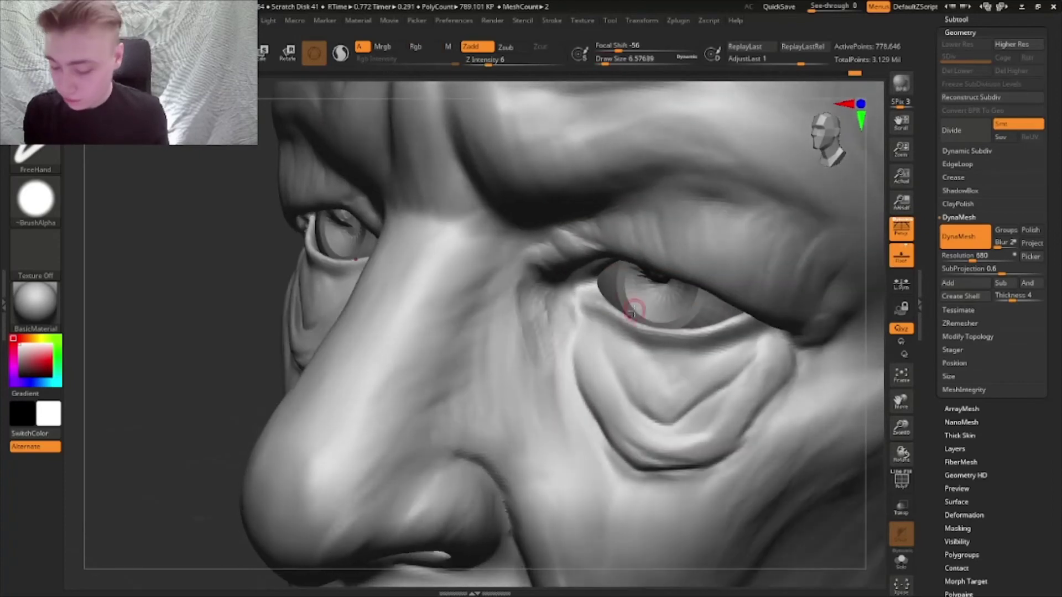
drag(614, 62, 614, 77)
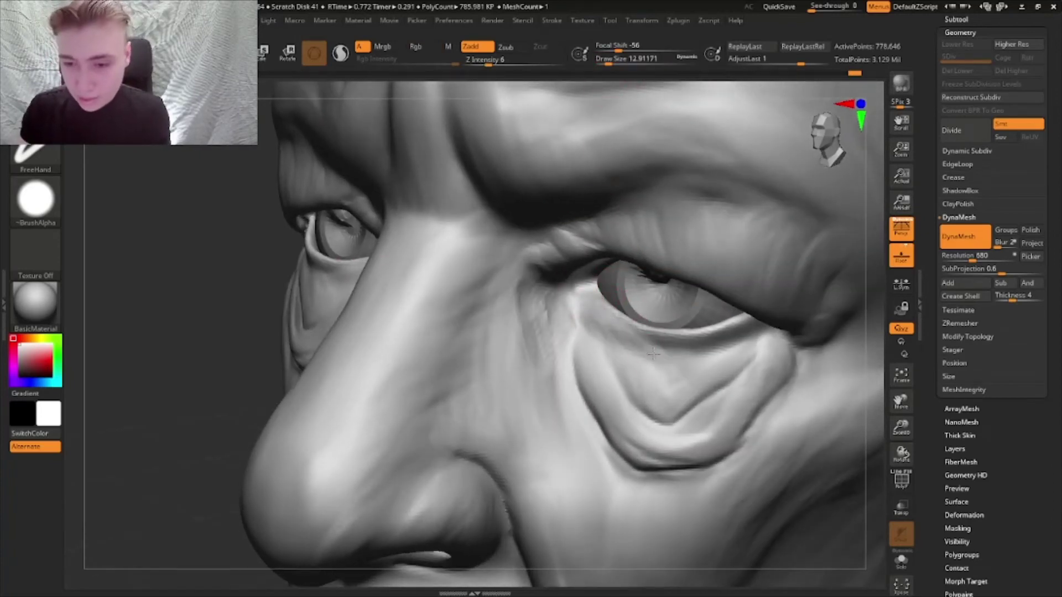
right_drag(653, 354, 660, 331)
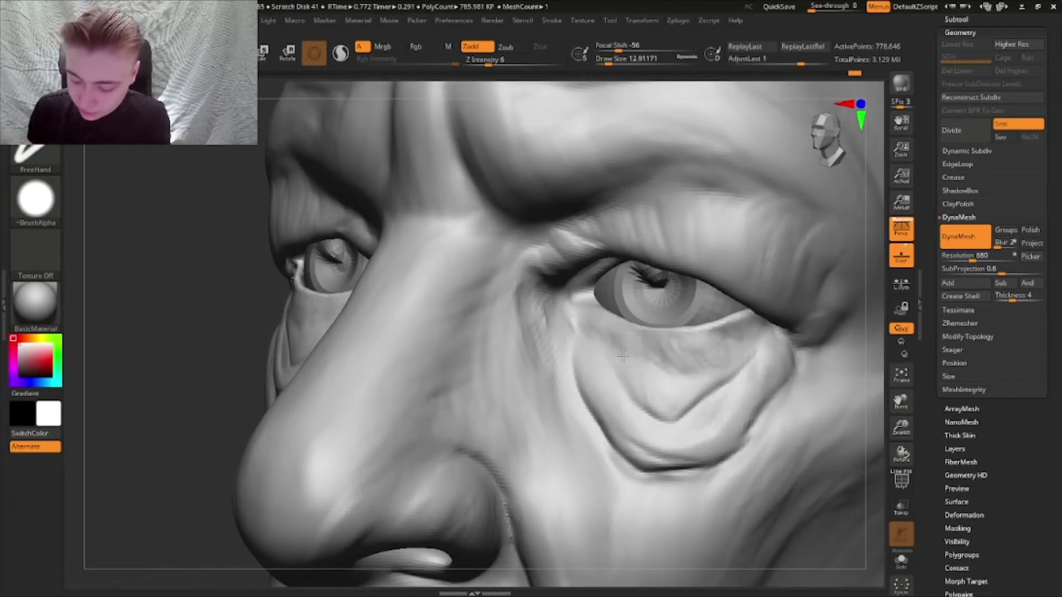
ctrl+right_drag(591, 315, 749, 375)
mouse_move(637, 359)
ctrl+right_down()
mouse_move(632, 328)
mouse_move(572, 303)
ctrl+right_up()
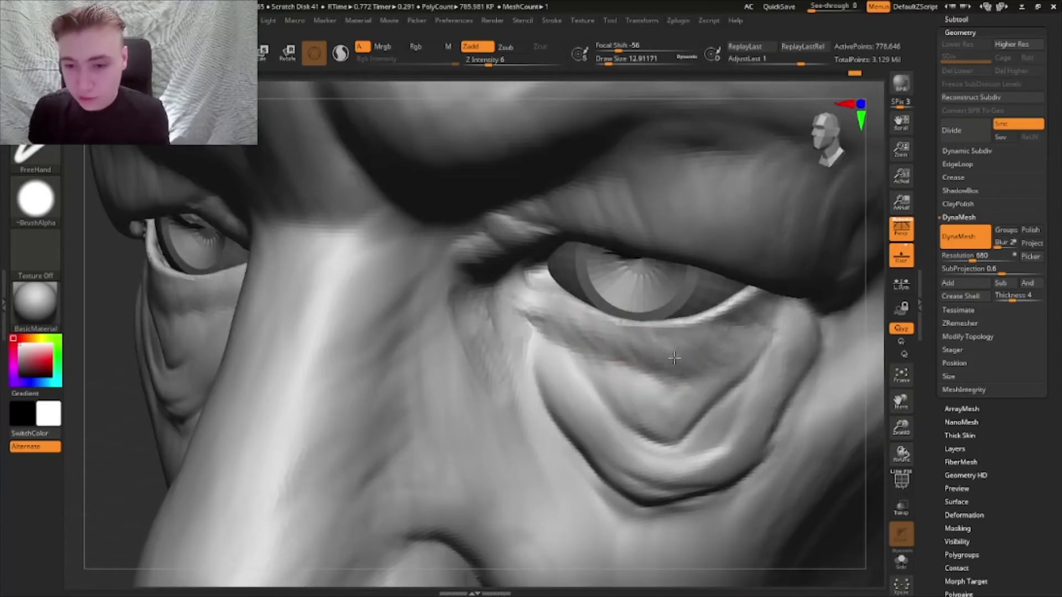
- Add volume to the upper part of the eye bag and near the outer eye corner with Clay Buildup
drag(674, 358, 668, 336)
right_drag(668, 336, 685, 331)
mouse_move(725, 351)
mouse_down()
mouse_move(714, 327)
mouse_move(722, 340)
mouse_move(741, 324)
mouse_up()
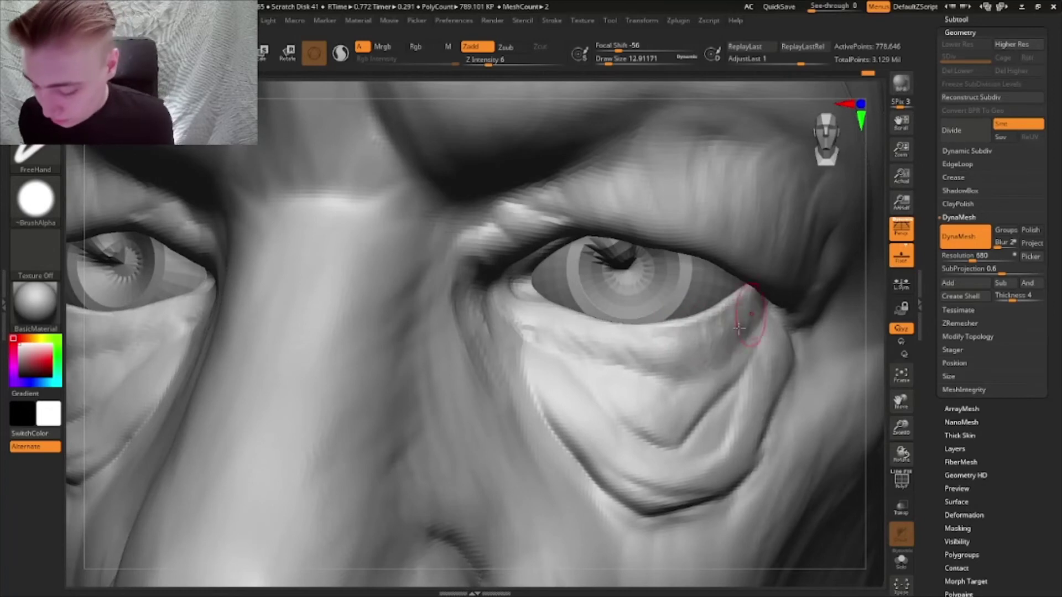
mouse_move(739, 328)
alt+right_down()
mouse_move(722, 332)
mouse_move(780, 374)
mouse_move(794, 363)
mouse_move(788, 380)
mouse_move(802, 410)
alt+right_up()
- Adjust the facial forms from the front with the Move brush at draw sizes of about 70.6 and 30.7
click(616, 59)
right_drag(562, 296, 578, 320)
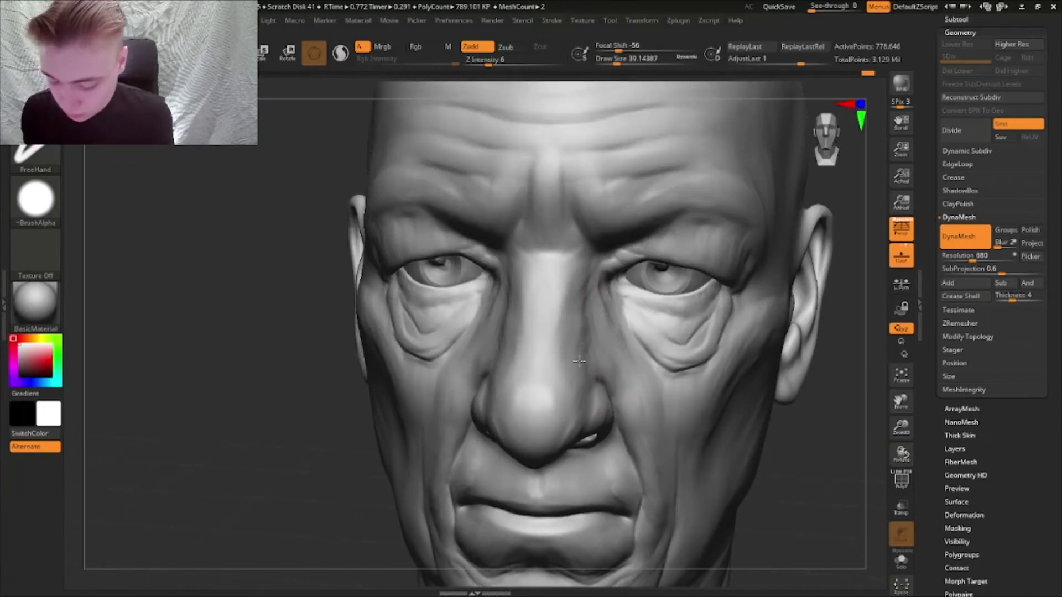
alt+right_drag(579, 361, 576, 353)
key(b)
key(m)
key(v)
click(623, 58)
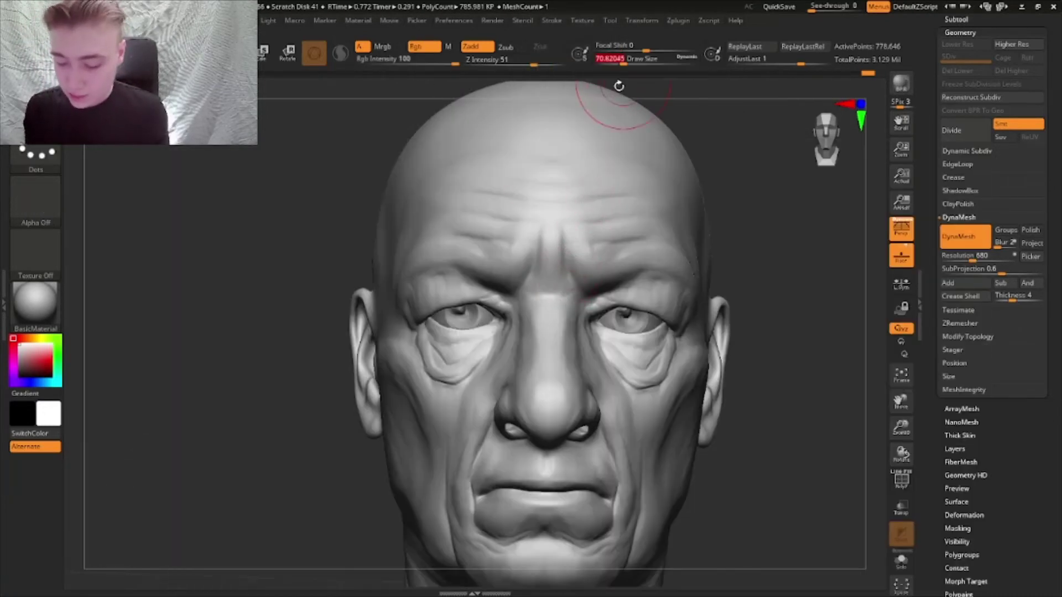
click(615, 60)
mouse_move(557, 337)
ctrl+right_down()
mouse_move(575, 445)
mouse_move(555, 415)
mouse_move(576, 438)
mouse_move(569, 402)
mouse_move(591, 377)
mouse_move(569, 353)
mouse_move(597, 387)
mouse_move(715, 375)
mouse_move(766, 396)
ctrl+right_up()
mouse_move(766, 395)
right_down()
mouse_move(753, 393)
mouse_move(765, 425)
mouse_move(768, 403)
mouse_move(749, 387)
mouse_move(767, 414)
right_up()
right_drag(767, 413, 735, 407)
ctrl+right_drag(735, 407, 742, 384)
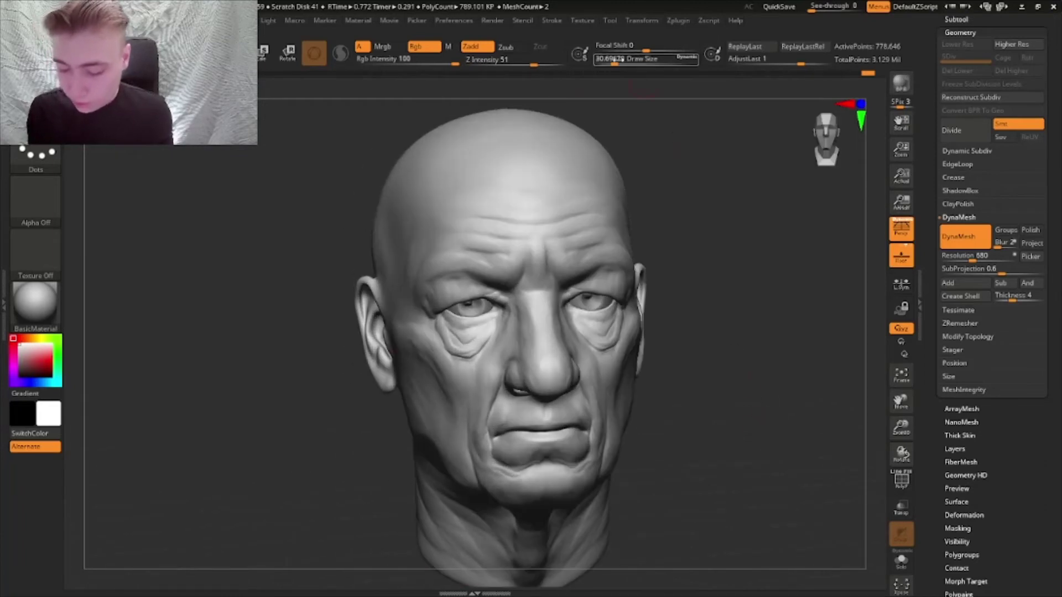
- Subdivide the head mesh once to reach subdivision level 2
click(676, 58)
key(ctrl+d)
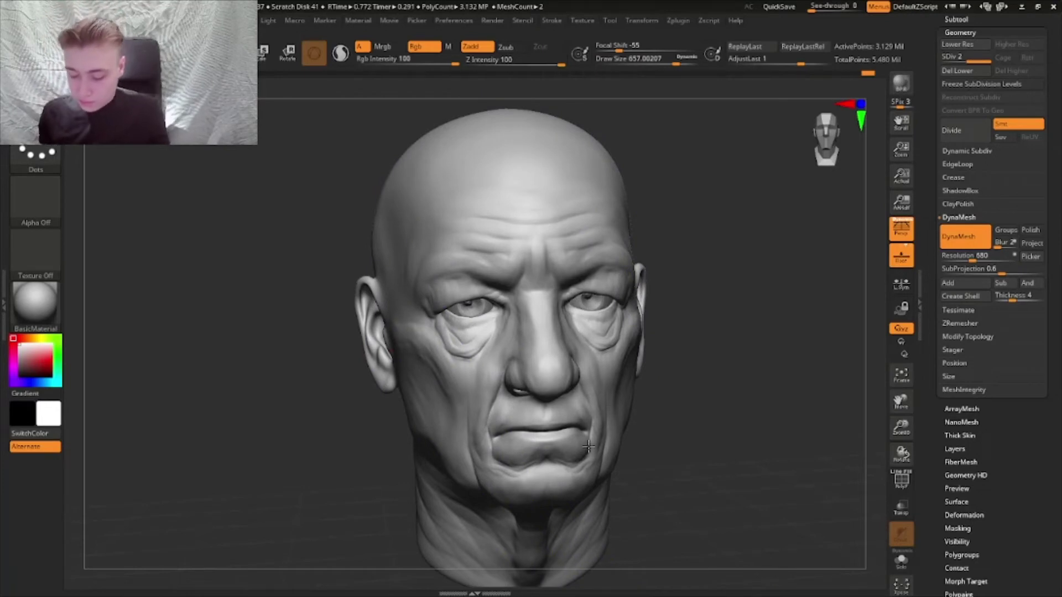
key(shift)
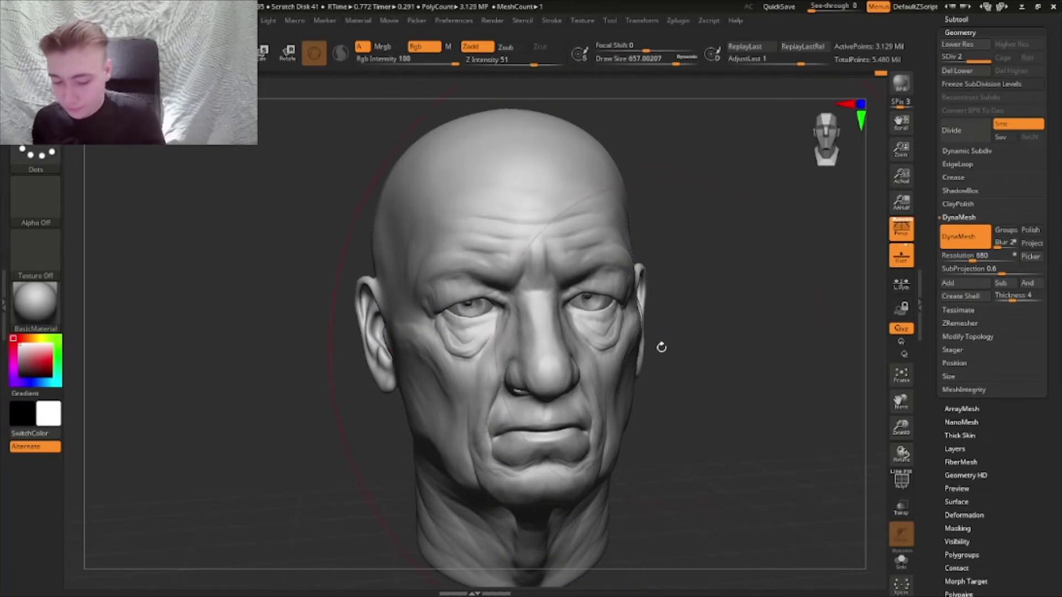
drag(732, 351, 654, 384)
key(ctrl)
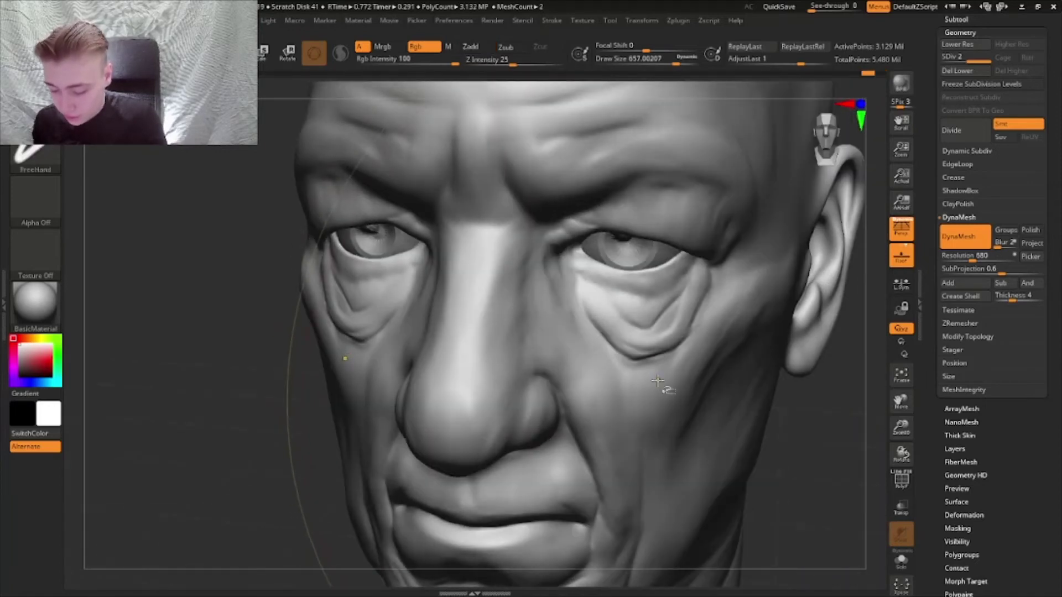
key(shift)
- Carve fine wrinkles below and beside the mouth corner with the Dam Standard brush at draw size about 9.4
mouse_move(656, 381)
right_down()
mouse_move(657, 407)
mouse_move(636, 310)
right_up()
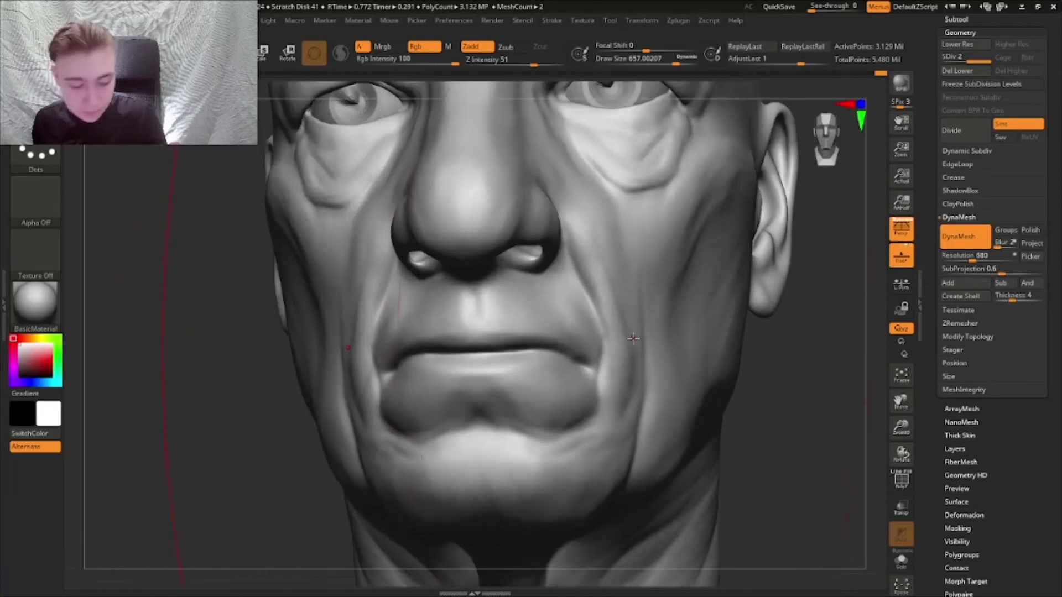
key(b)
key(d)
key(s)
drag(622, 65, 611, 65)
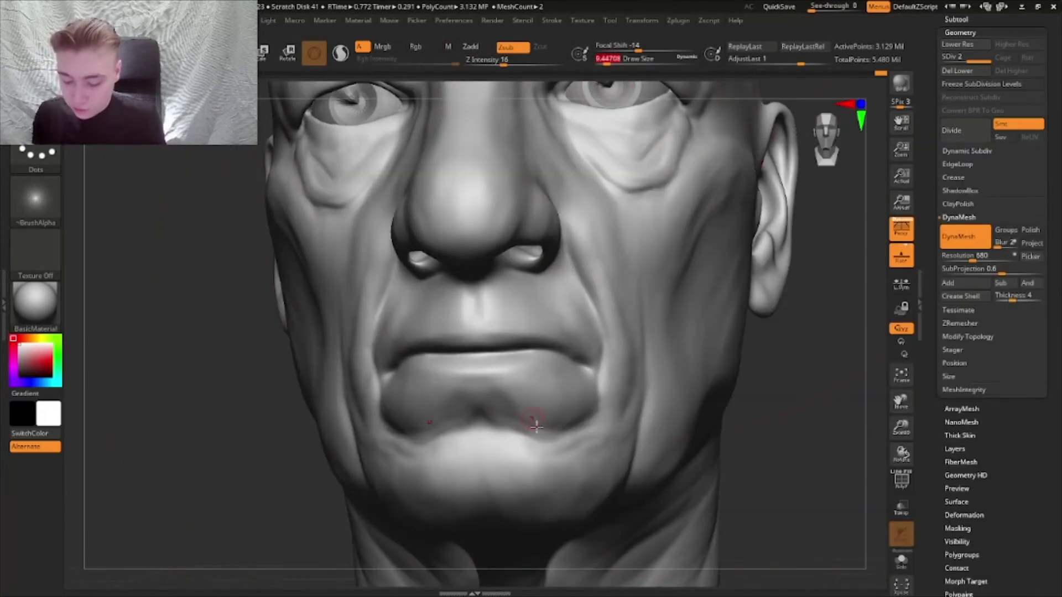
right_drag(529, 421, 501, 388)
ctrl+right_drag(500, 387, 507, 402)
drag(613, 65, 609, 64)
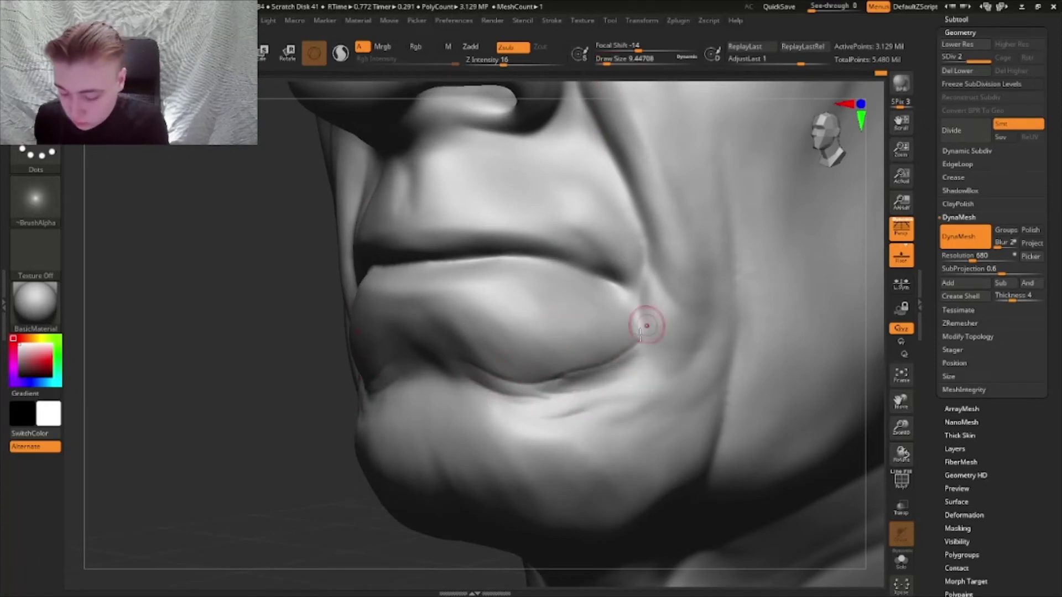
drag(618, 394, 686, 354)
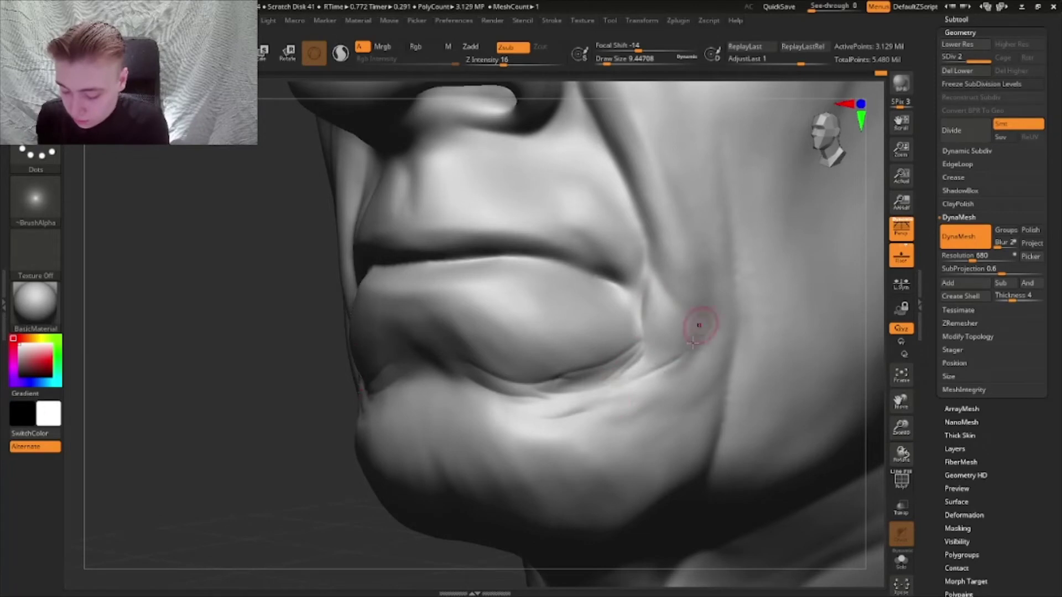
drag(637, 418, 663, 396)
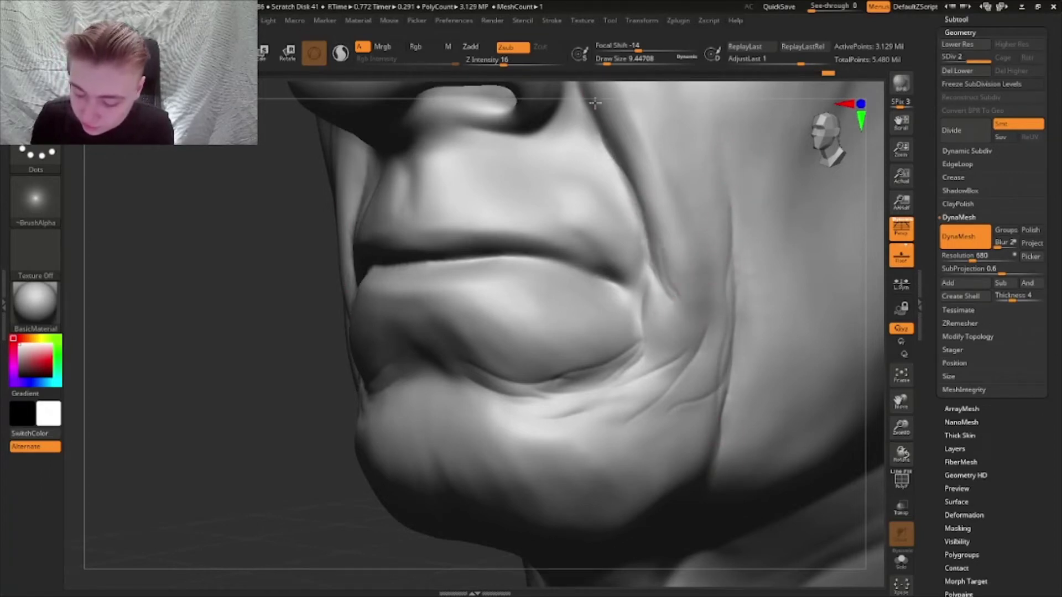
- Sharpen the nasolabial fold from beside the mouth up around the nostril wing with Dam Standard, undoing an unwanted stroke
drag(676, 303, 575, 86)
alt+right_drag(581, 99, 568, 278)
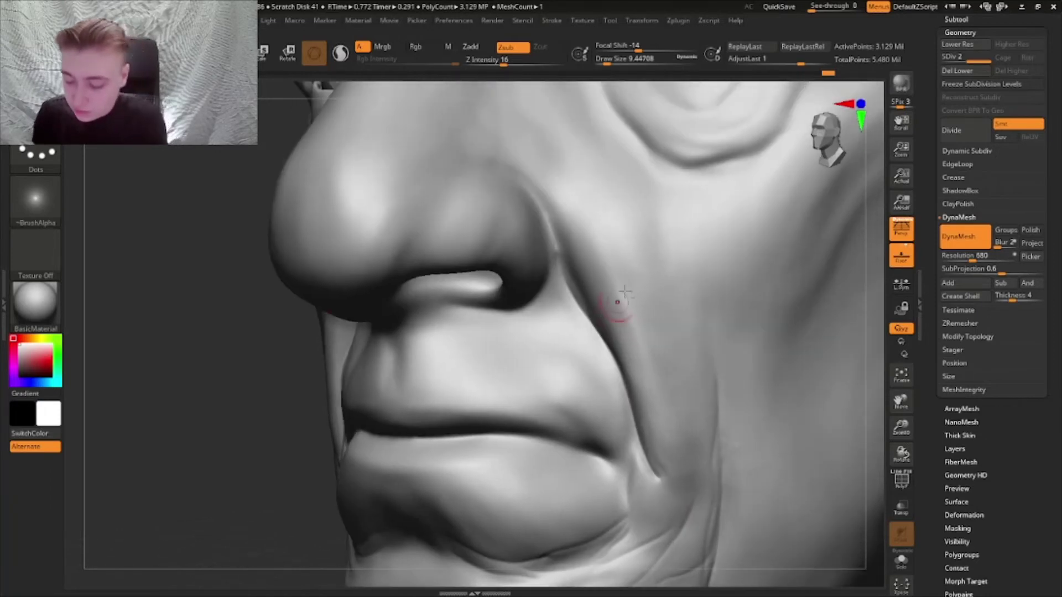
key(ctrl+z)
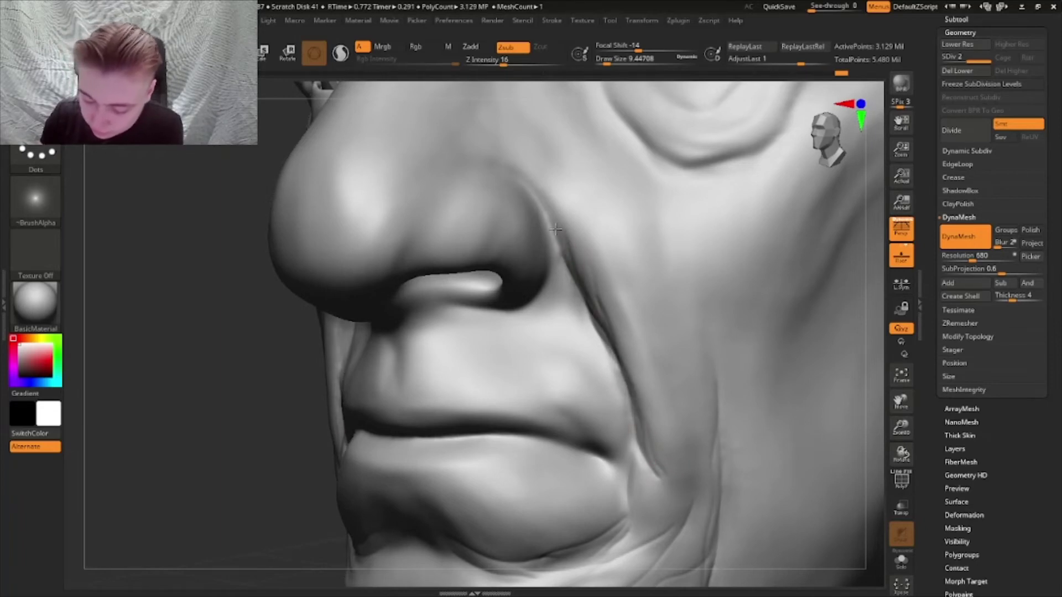
drag(555, 229, 500, 168)
right_drag(511, 177, 475, 180)
drag(546, 220, 563, 250)
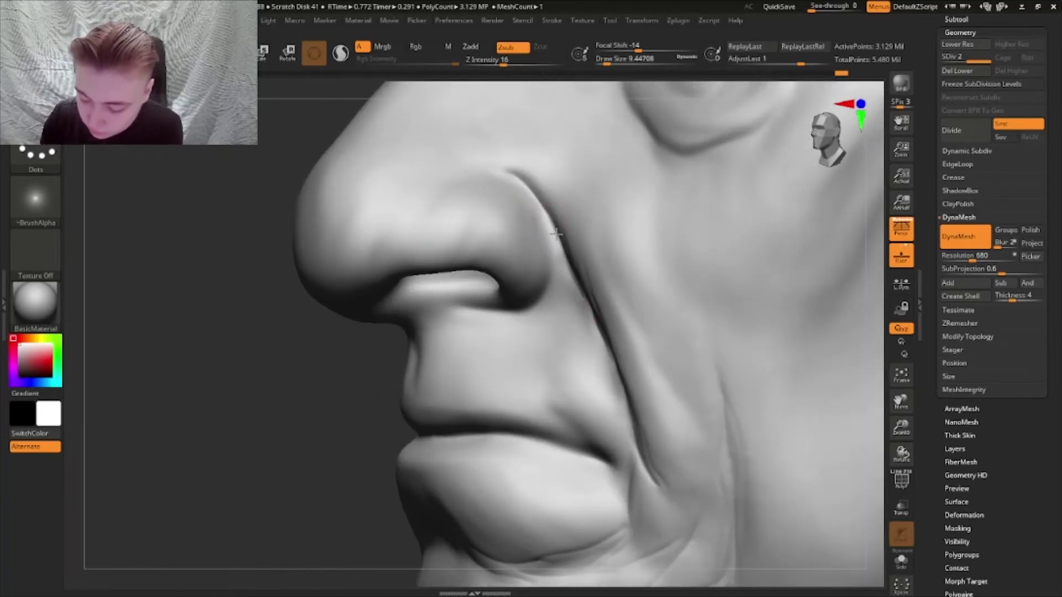
- Carve fine slanted wrinkles across the lower part of the lower lip with Dam Standard
mouse_move(556, 233)
right_down()
mouse_move(520, 172)
mouse_move(498, 190)
mouse_move(500, 232)
mouse_move(673, 267)
mouse_move(715, 334)
mouse_move(688, 289)
right_up()
mouse_move(713, 342)
right_down()
mouse_move(699, 349)
mouse_move(698, 371)
mouse_move(509, 431)
right_up()
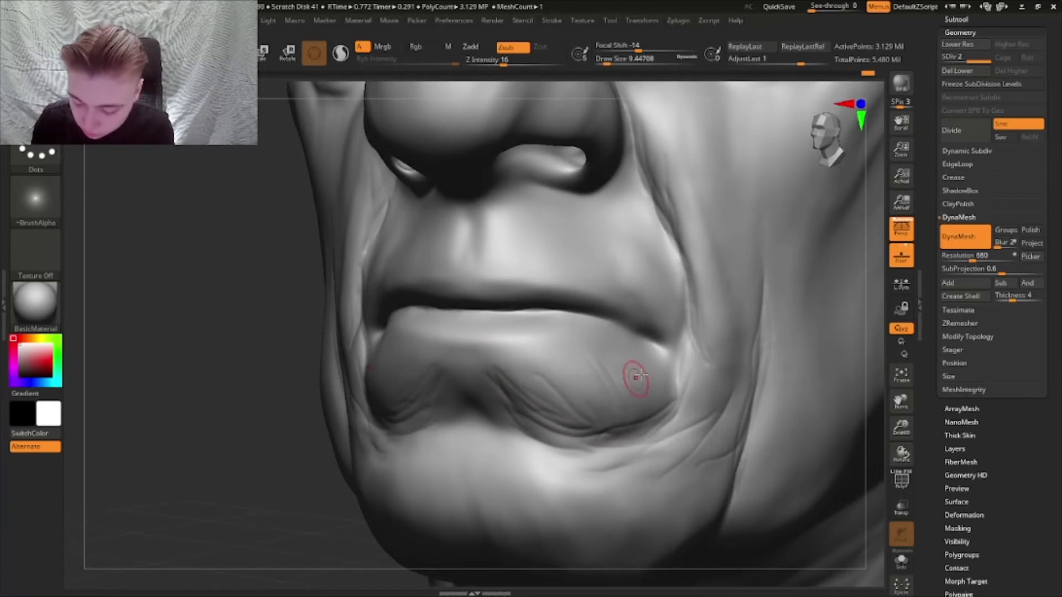
- Carve small wrinkles into the outer part of the eye bag and refine the inner eye corner with Dam Standard
ctrl+right_drag(640, 375, 585, 332)
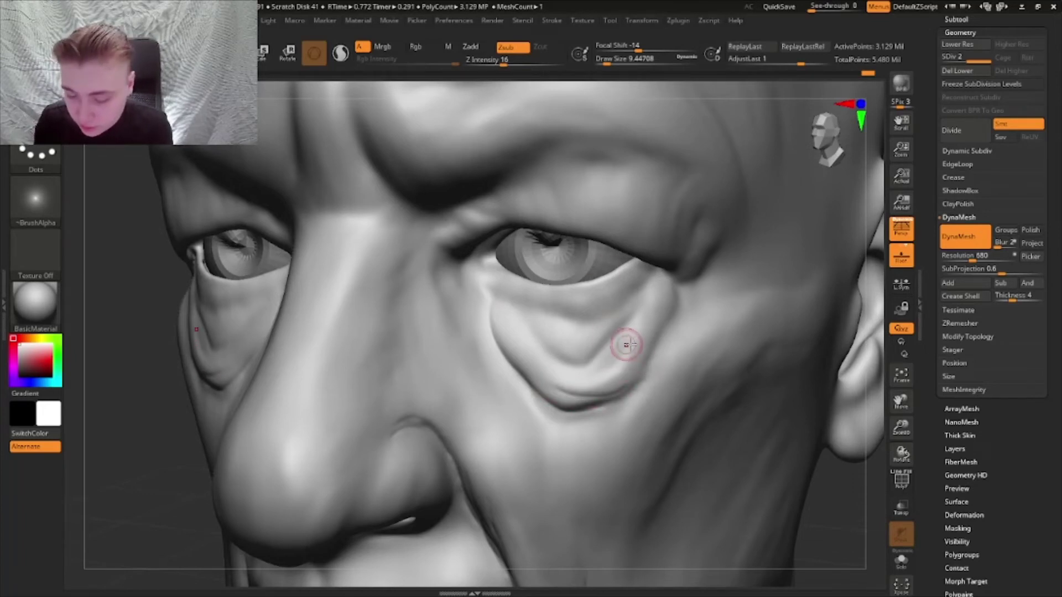
drag(599, 375, 654, 344)
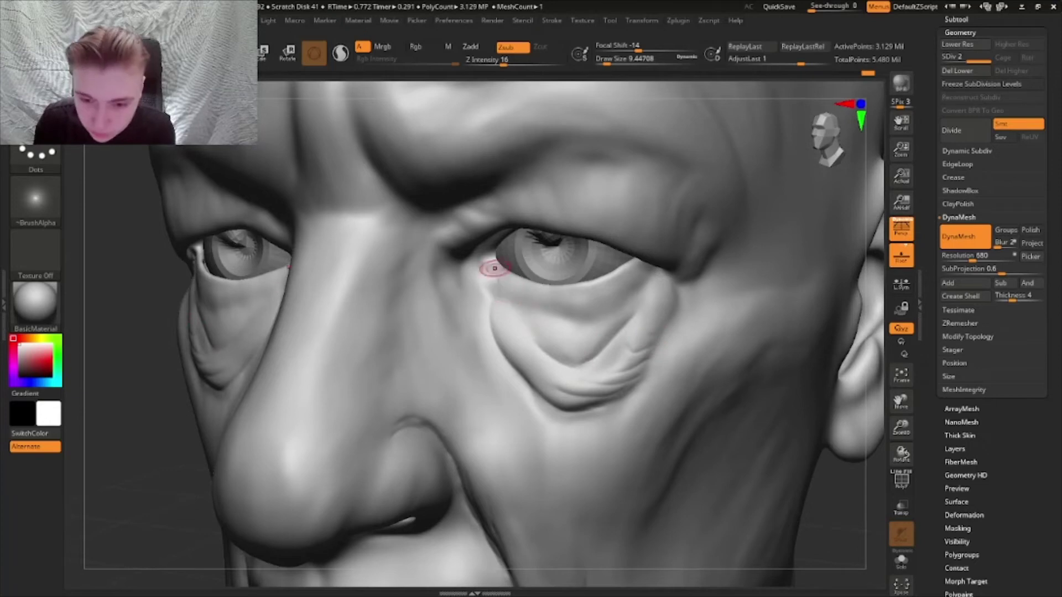
drag(495, 269, 503, 274)
- Build up the inner eye corner with the Standard brush at draw size about 9.4
mouse_move(503, 273)
ctrl+right_down()
mouse_move(494, 242)
mouse_move(477, 242)
mouse_move(469, 259)
mouse_move(481, 245)
ctrl+right_up()
key(b)
key(s)
key(t)
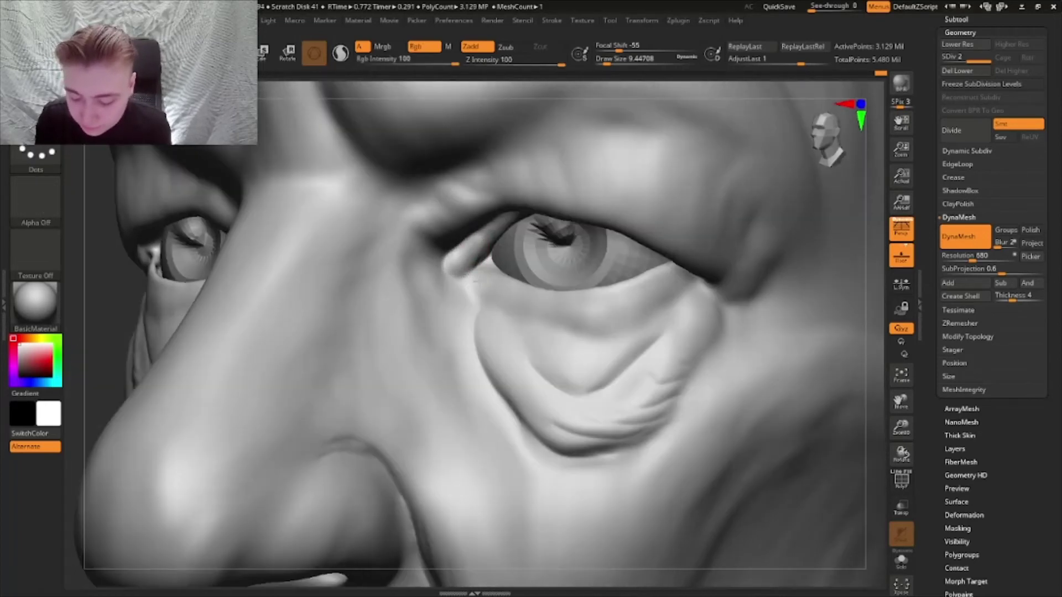
ctrl+right_drag(476, 282, 715, 326)
mouse_move(716, 326)
ctrl+right_down()
mouse_move(716, 307)
mouse_move(730, 339)
mouse_move(711, 299)
mouse_move(746, 281)
mouse_move(739, 343)
mouse_move(771, 363)
mouse_move(785, 346)
mouse_move(785, 334)
mouse_move(721, 374)
mouse_move(716, 362)
mouse_move(796, 365)
mouse_move(770, 356)
ctrl+right_up()
- Reshape the jaw and chin in profile with the Move brush at draw sizes of about 298.8 and 206.9
key(b)
key(m)
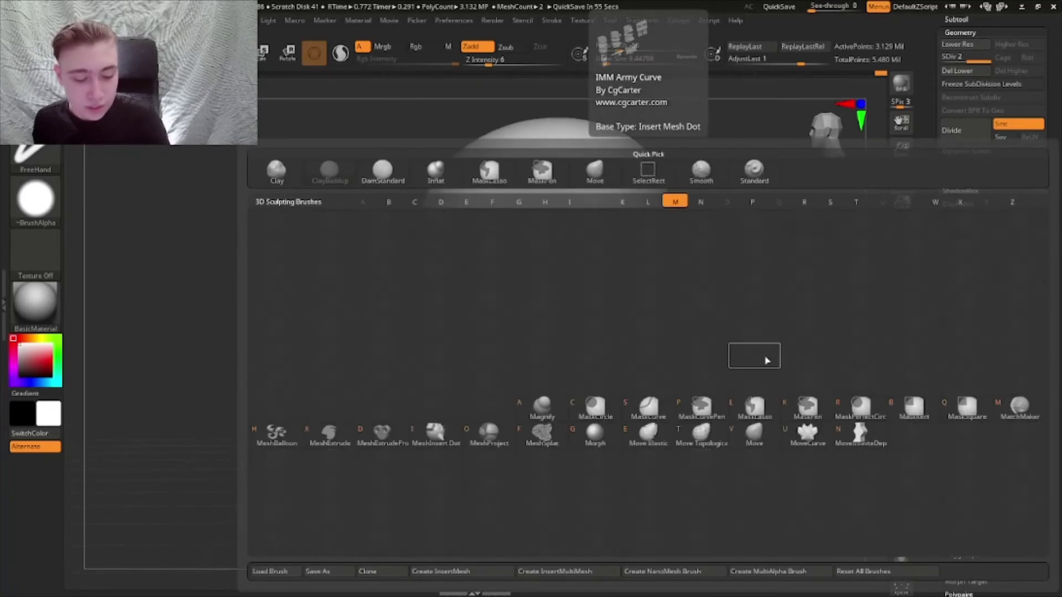
key(v)
drag(644, 47, 637, 66)
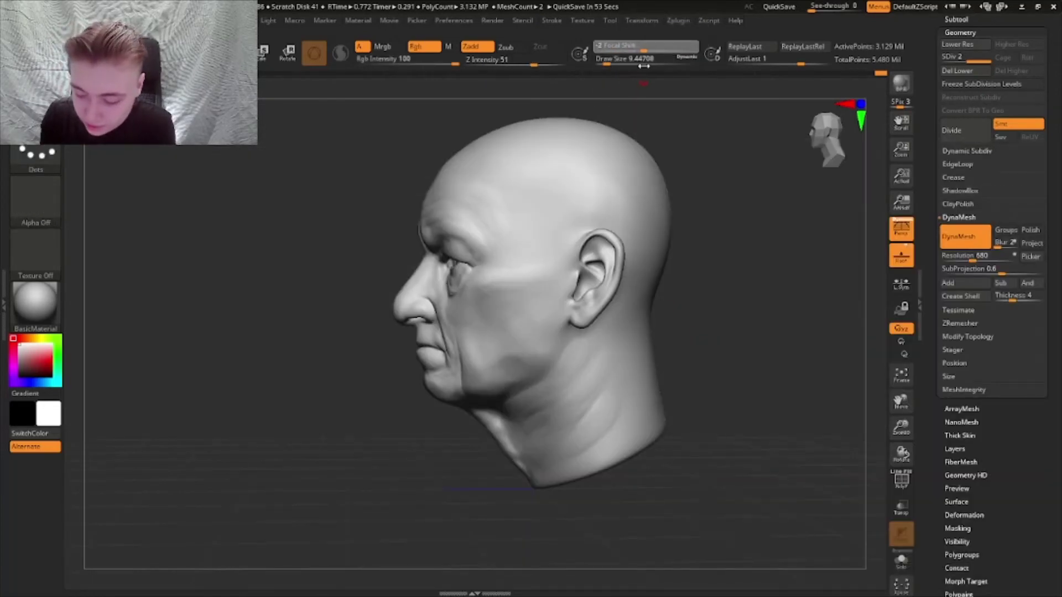
drag(644, 65, 649, 65)
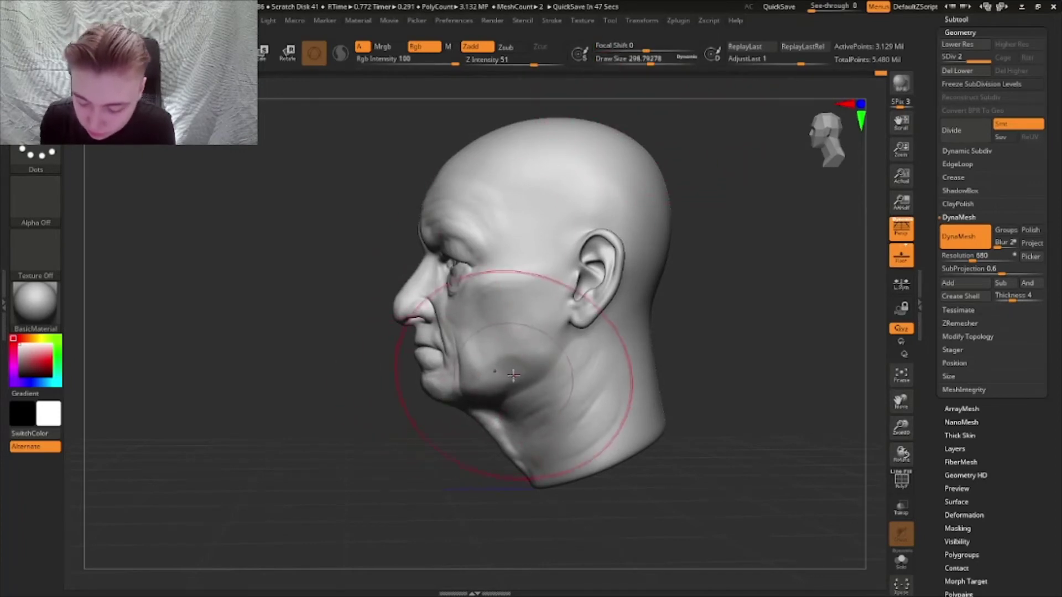
drag(510, 379, 492, 392)
key(ctrl+z)
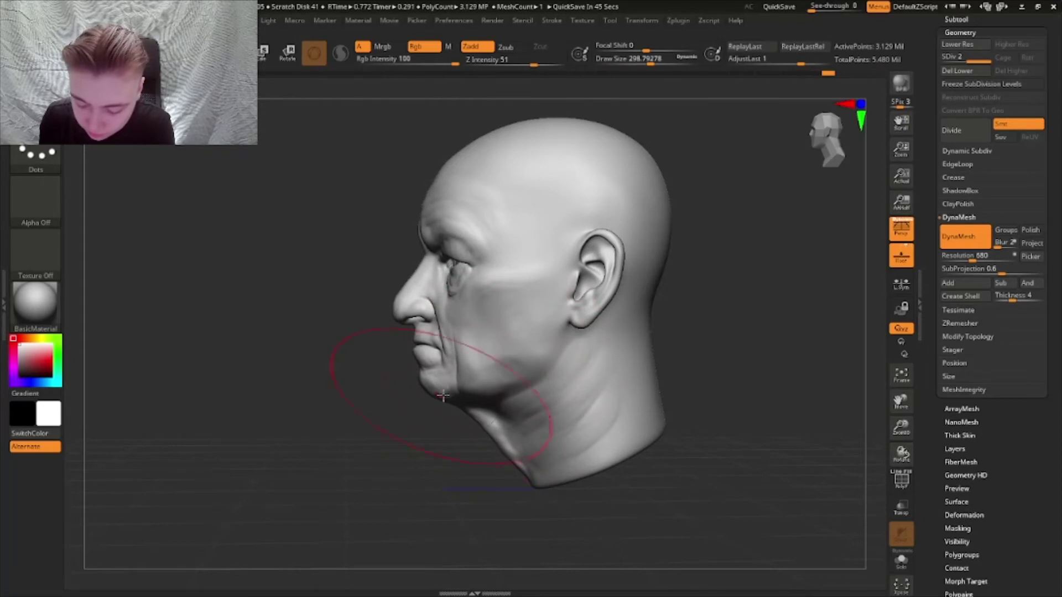
right_drag(443, 396, 497, 377)
drag(449, 387, 447, 380)
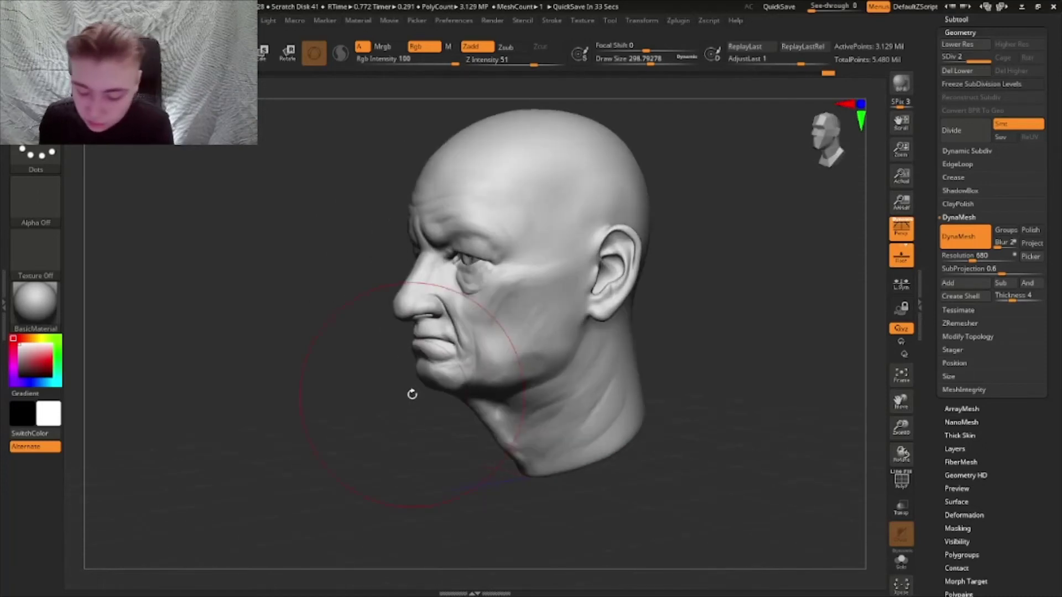
right_drag(410, 393, 765, 332)
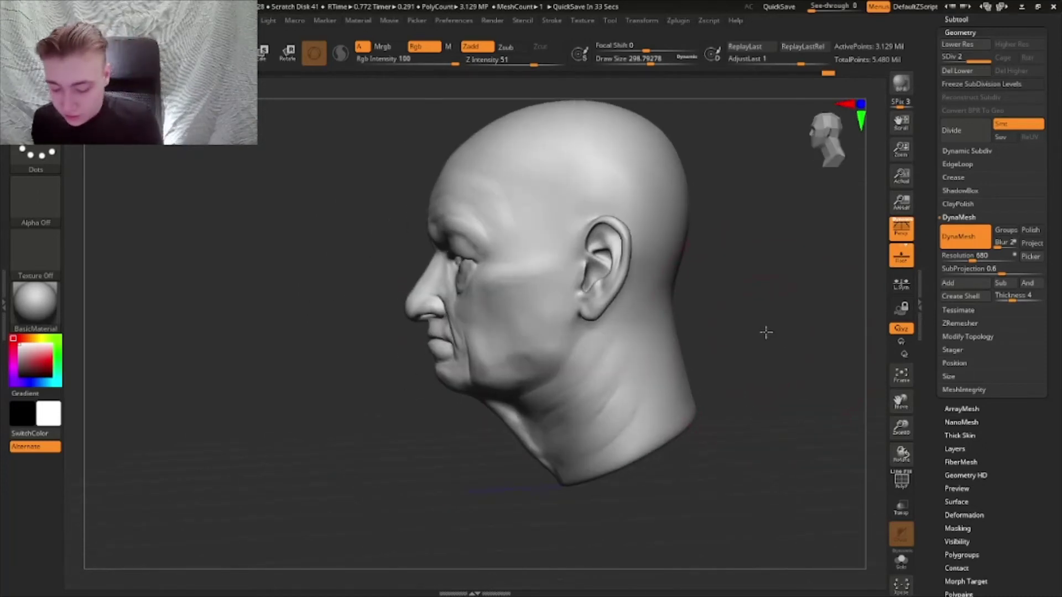
click(642, 61)
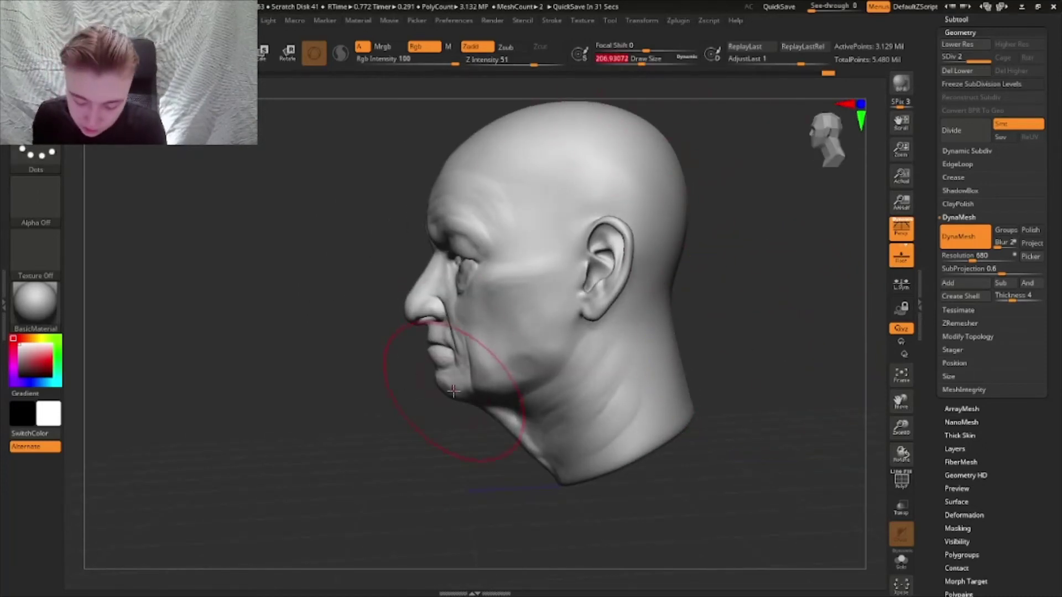
right_drag(448, 385, 691, 348)
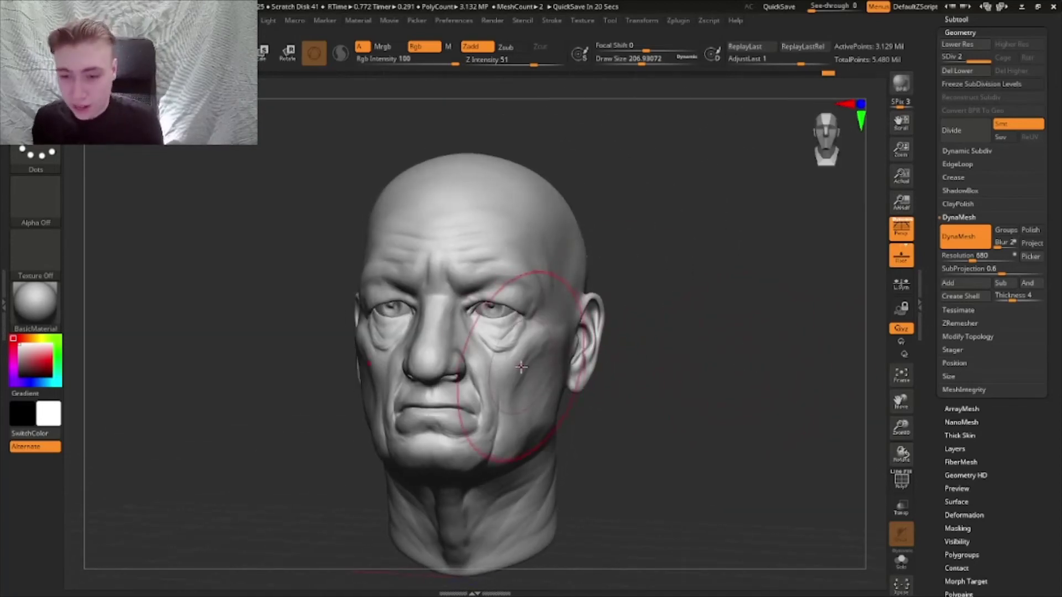
- Carve fine vertical wrinkles into the upper eyelid with the Dam Standard brush at draw size about 9.4
alt+right_drag(519, 344, 547, 376)
mouse_move(548, 365)
right_down()
mouse_move(583, 324)
mouse_move(552, 351)
mouse_move(564, 380)
right_up()
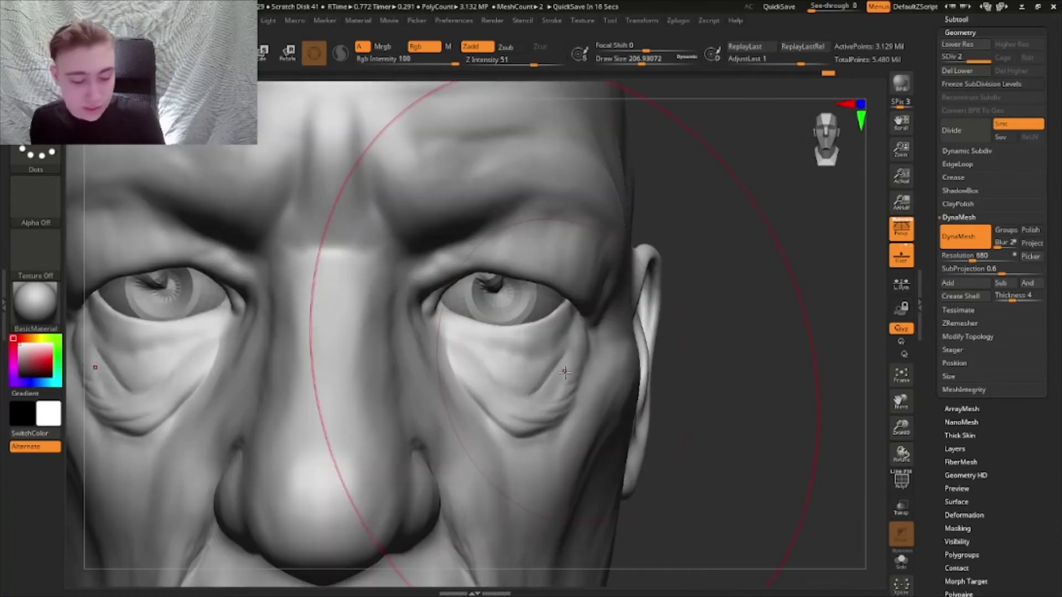
key(b)
key(d)
key(s)
drag(640, 65, 604, 83)
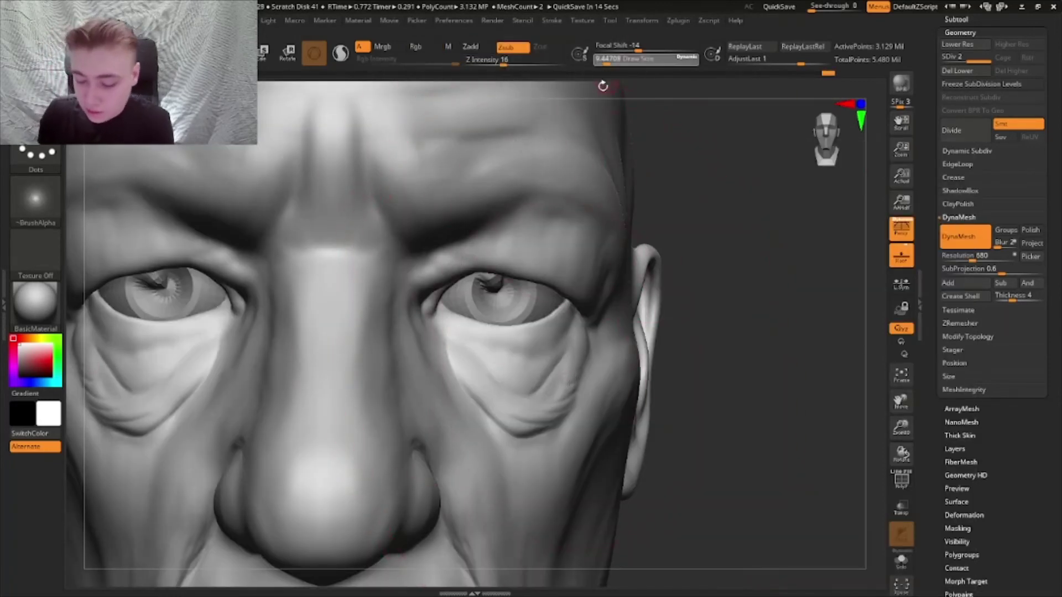
right_drag(498, 285, 501, 262)
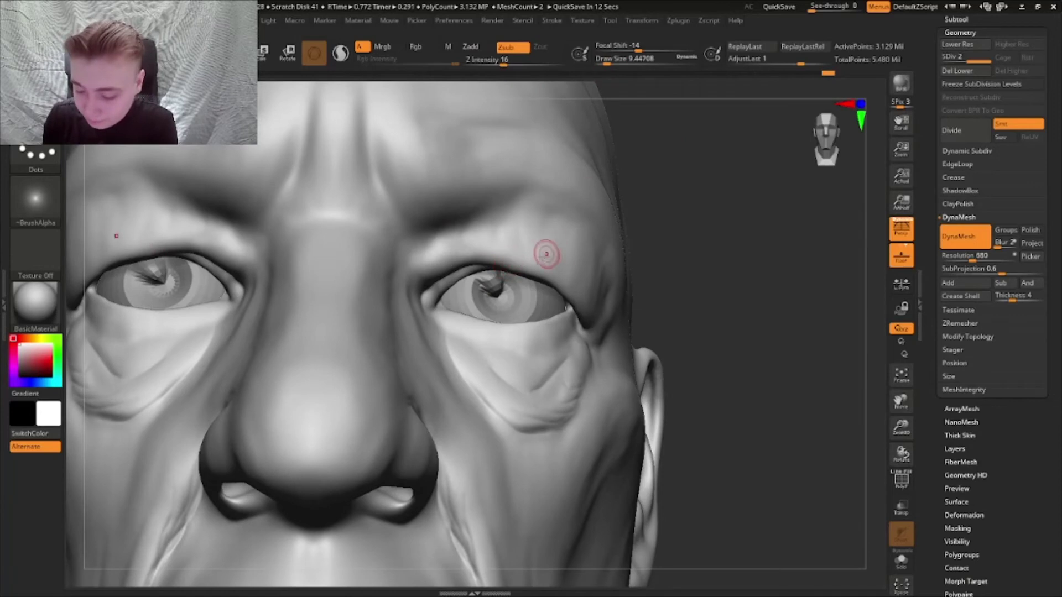
mouse_move(525, 274)
mouse_down()
mouse_move(553, 239)
mouse_move(557, 260)
mouse_move(530, 241)
mouse_up()
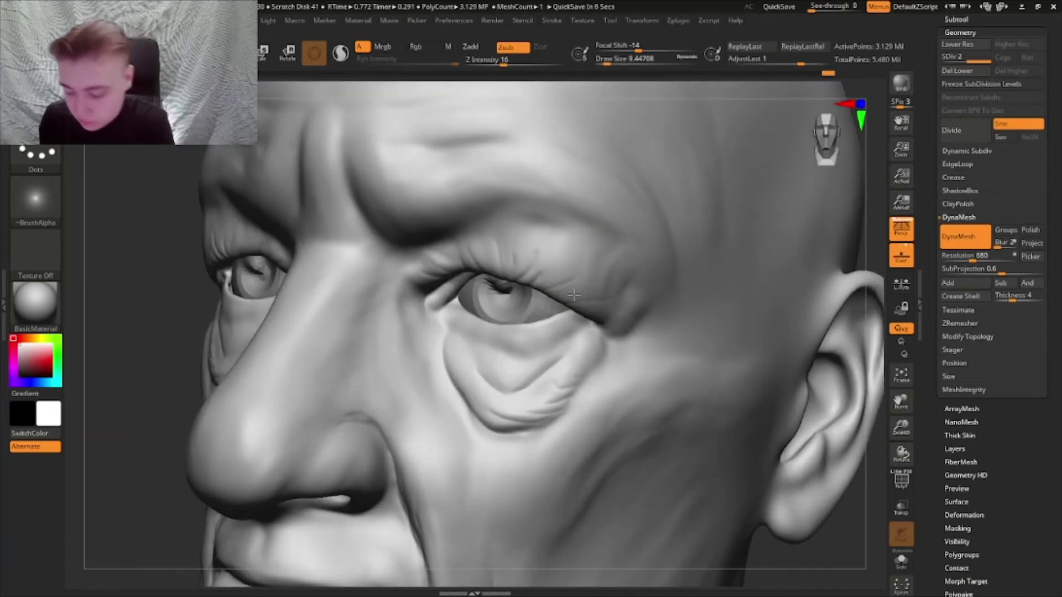
- Finish the outer upper-eyelid wrinkles and build up the skin between them with Clay Buildup at draw size about 9.4
drag(497, 299, 586, 273)
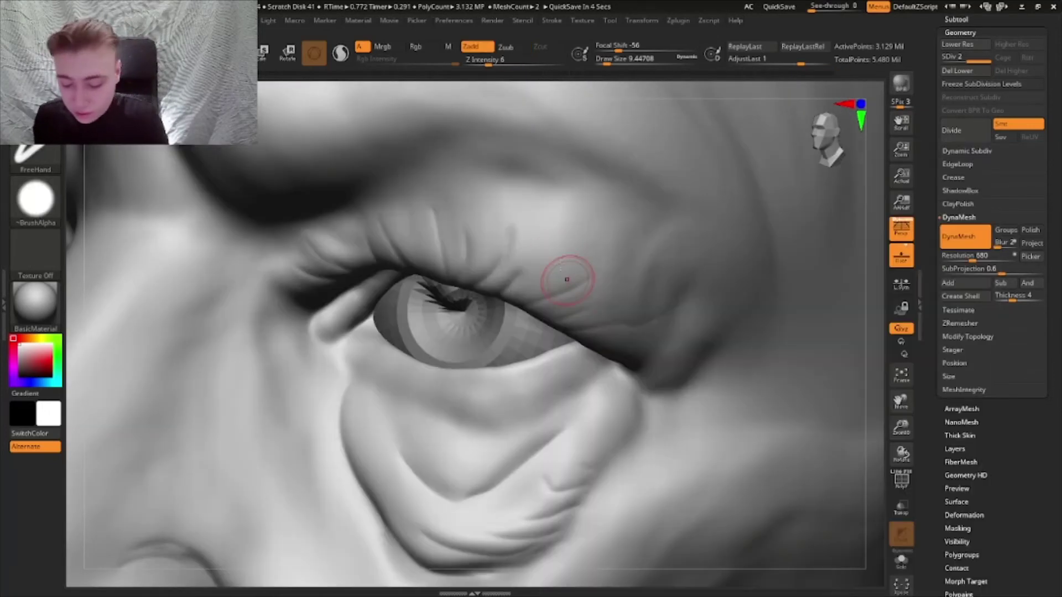
mouse_move(567, 280)
right_down()
mouse_move(538, 275)
mouse_move(517, 316)
right_up()
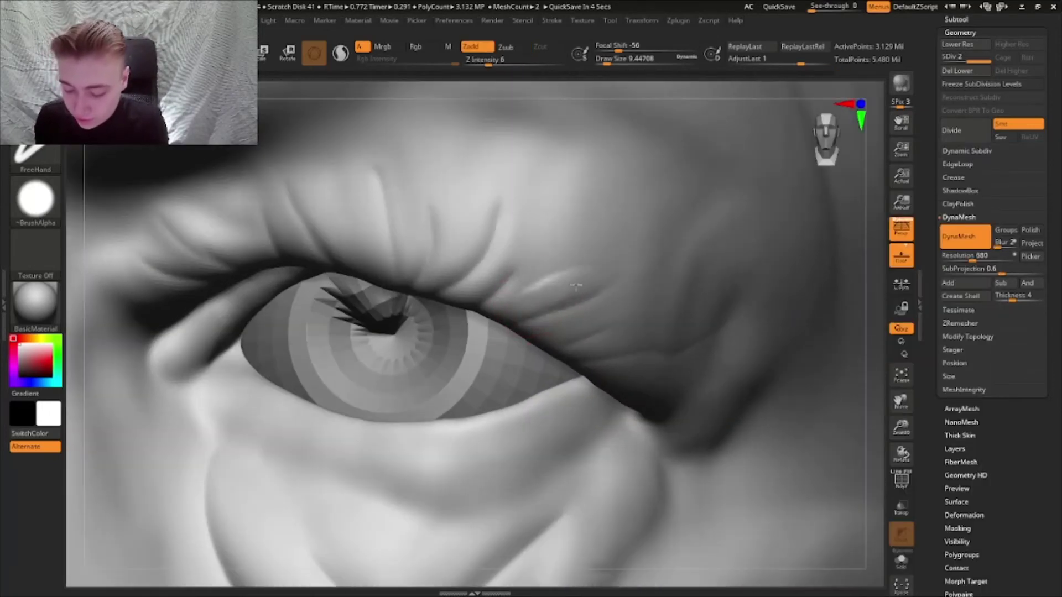
drag(575, 287, 559, 269)
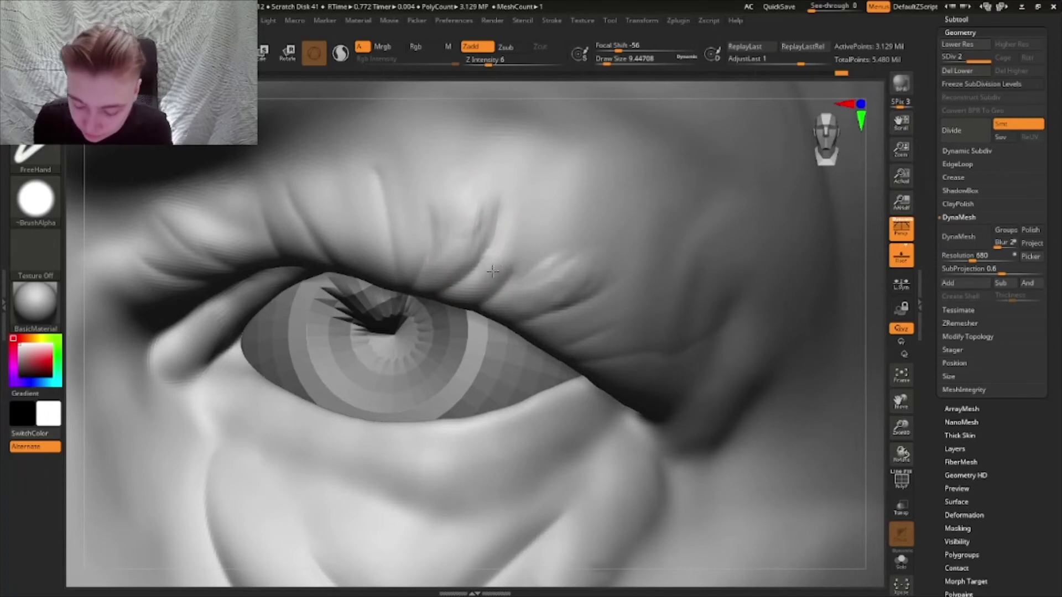
drag(493, 271, 520, 238)
mouse_move(520, 238)
right_down()
mouse_move(523, 213)
mouse_move(672, 331)
mouse_move(716, 332)
mouse_move(700, 382)
right_up()
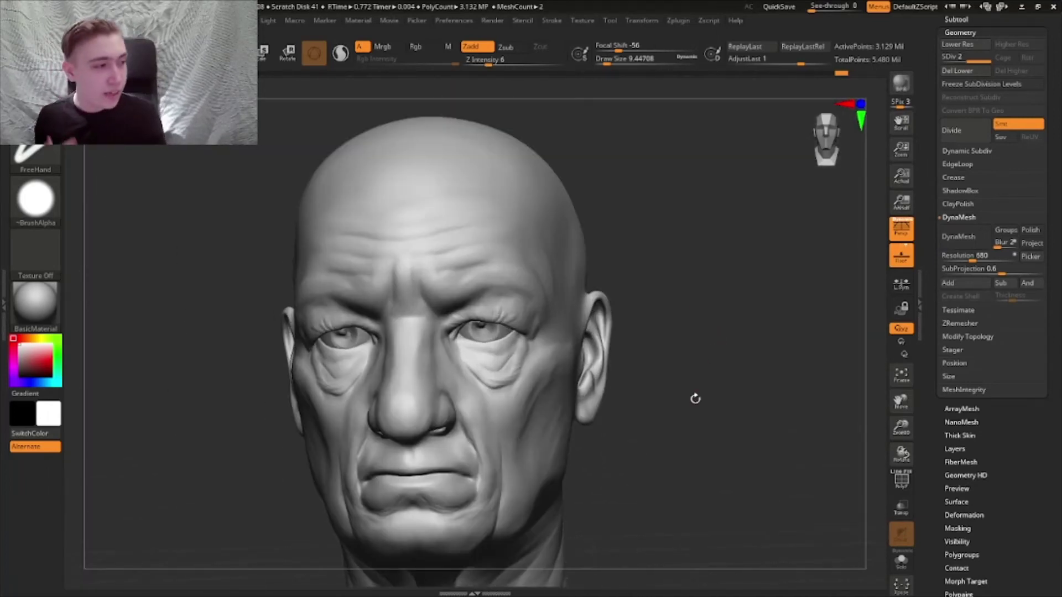
- Carve fine creases beside the outer eye corner and below the eye bag with Dam Standard at draw size about 9.4
mouse_move(477, 390)
right_down()
mouse_move(487, 355)
mouse_move(498, 403)
mouse_move(467, 323)
right_up()
key(b)
key(d)
key(s)
mouse_move(445, 273)
ctrl+right_down()
mouse_move(440, 326)
mouse_move(403, 294)
ctrl+right_up()
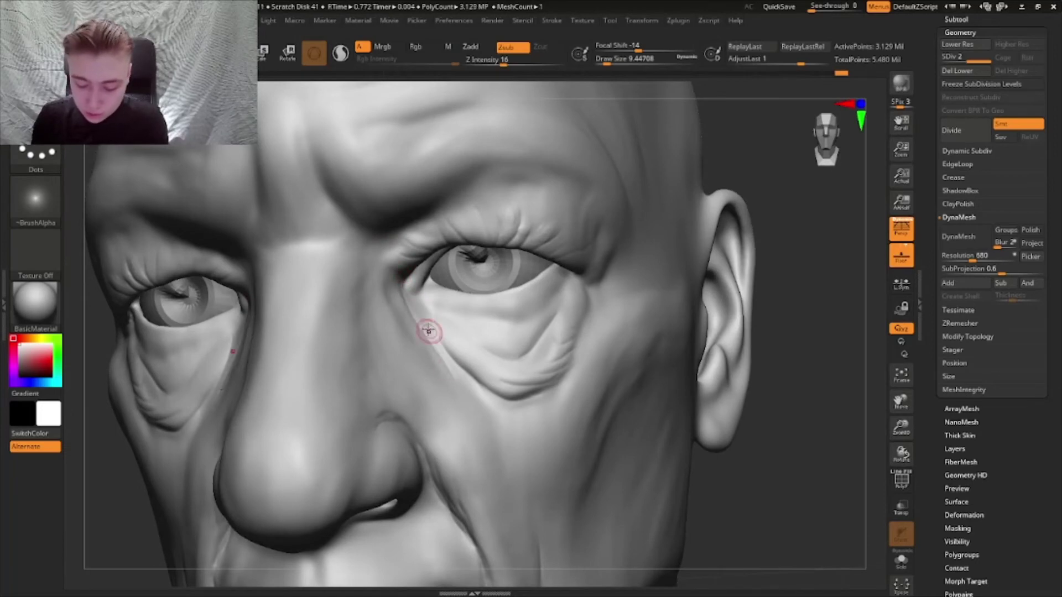
alt+right_drag(461, 392, 431, 335)
ctrl+right_drag(432, 335, 480, 278)
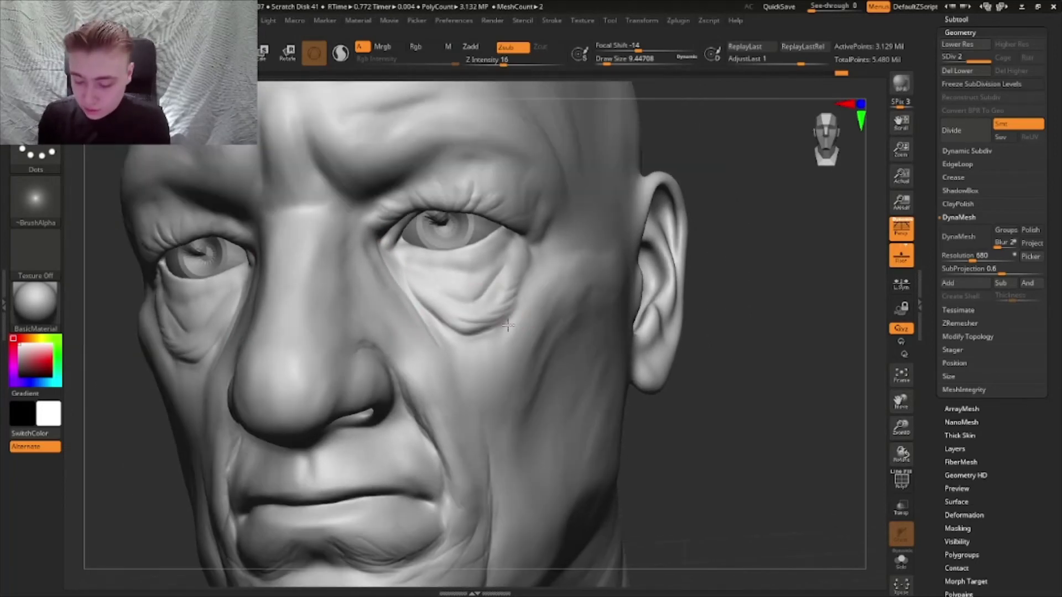
right_drag(522, 440, 548, 282)
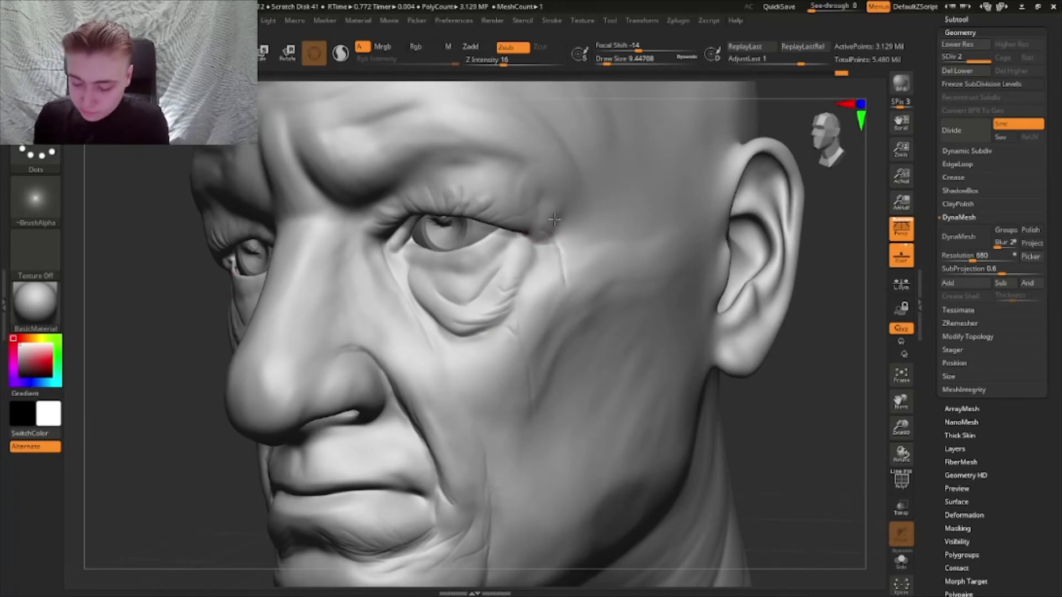
right_drag(554, 220, 503, 318)
- Carve short vertical wrinkles into the middle of both lips with Dam Standard at draw size about 9.4
right_drag(443, 363, 489, 327)
mouse_move(426, 399)
alt+right_down()
mouse_move(430, 411)
mouse_move(452, 375)
alt+right_up()
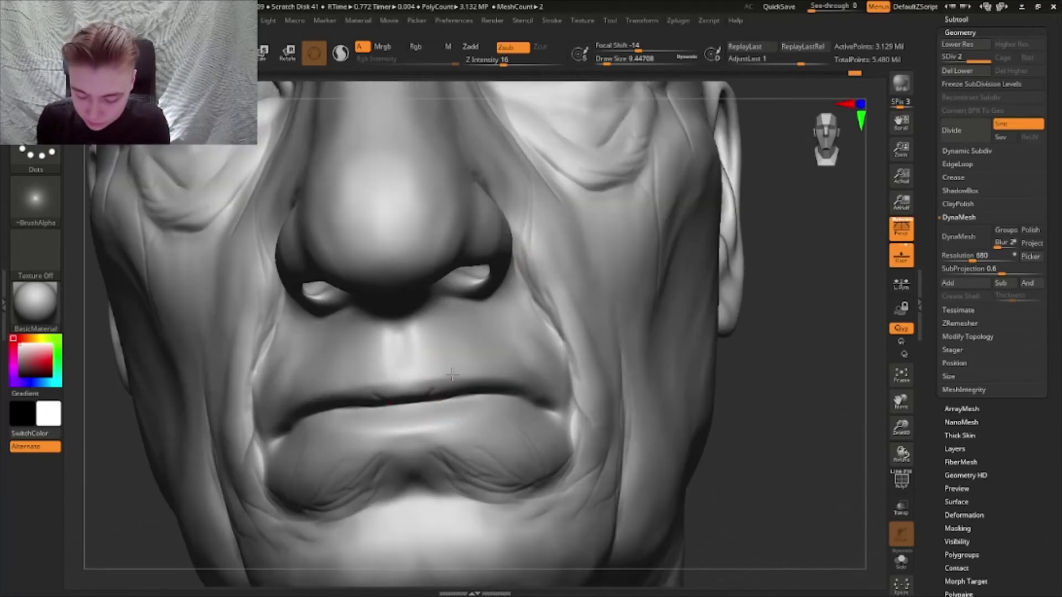
right_drag(409, 415, 407, 417)
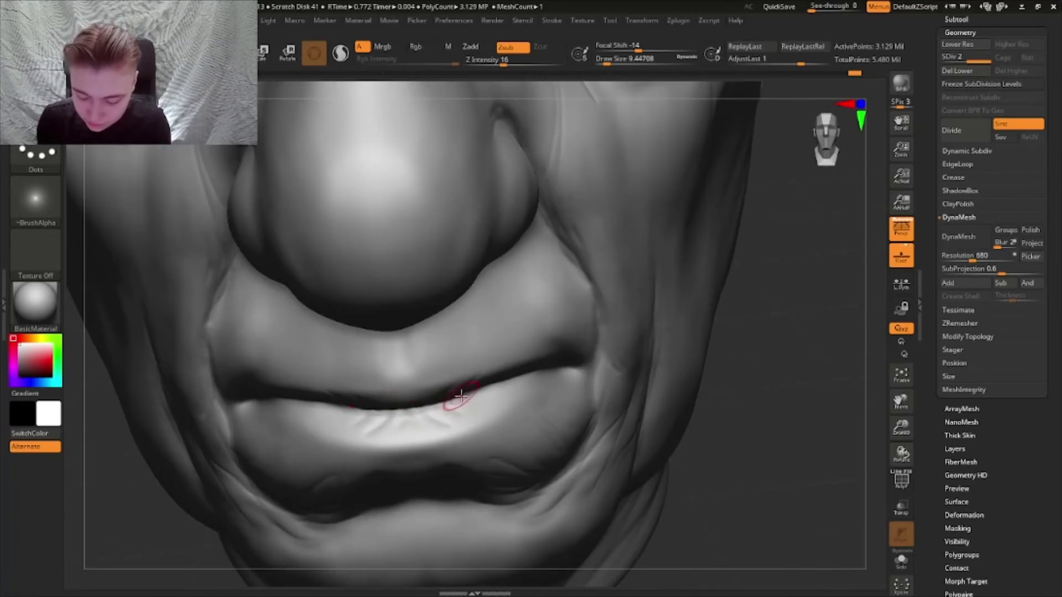
mouse_move(525, 385)
right_down()
mouse_move(488, 433)
mouse_move(481, 387)
mouse_move(479, 424)
mouse_move(419, 435)
mouse_move(440, 391)
mouse_move(469, 405)
right_up()
- Refine and soften the lower lip's fine vertical wrinkles with Clay Buildup and smoothing at draw size about 7.5
shift+click(606, 59)
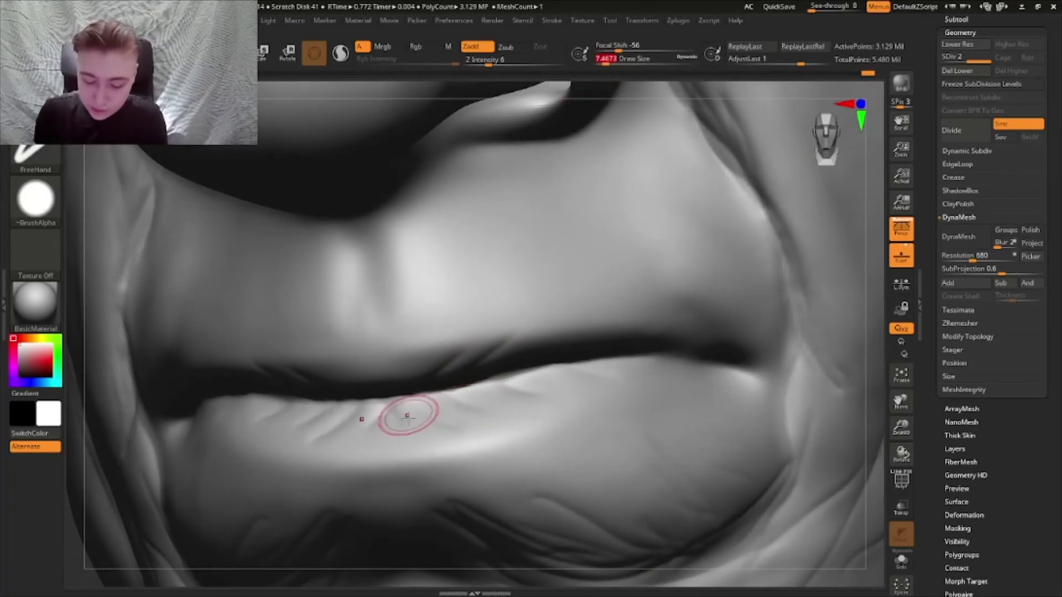
mouse_move(408, 416)
shift+mouse_down()
mouse_move(435, 432)
mouse_move(469, 419)
mouse_move(498, 426)
shift+mouse_up()
shift+drag(423, 406, 401, 409)
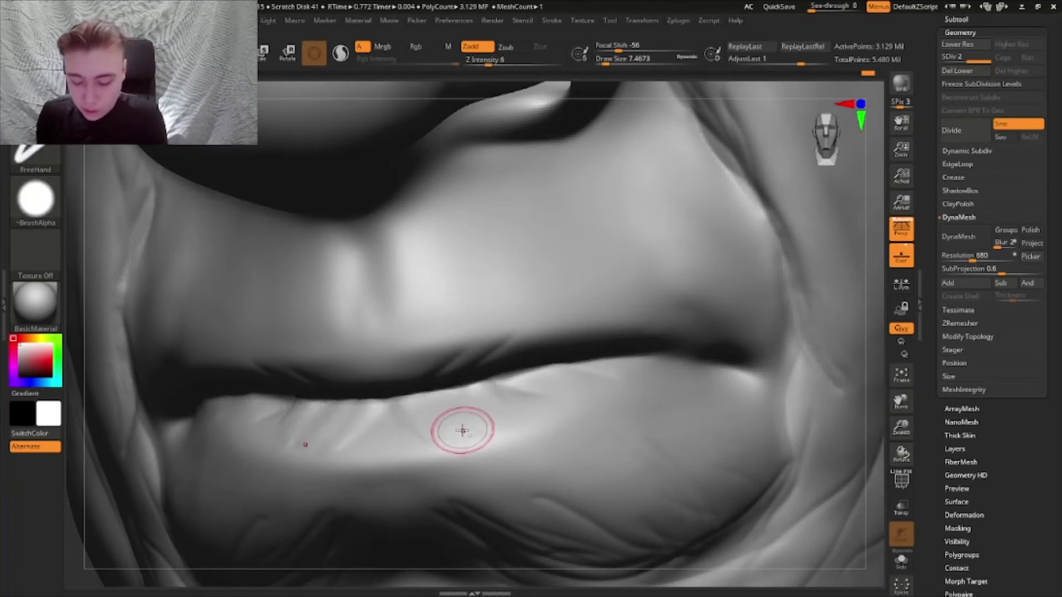
mouse_move(462, 432)
alt+right_down()
mouse_move(455, 417)
mouse_move(488, 393)
alt+right_up()
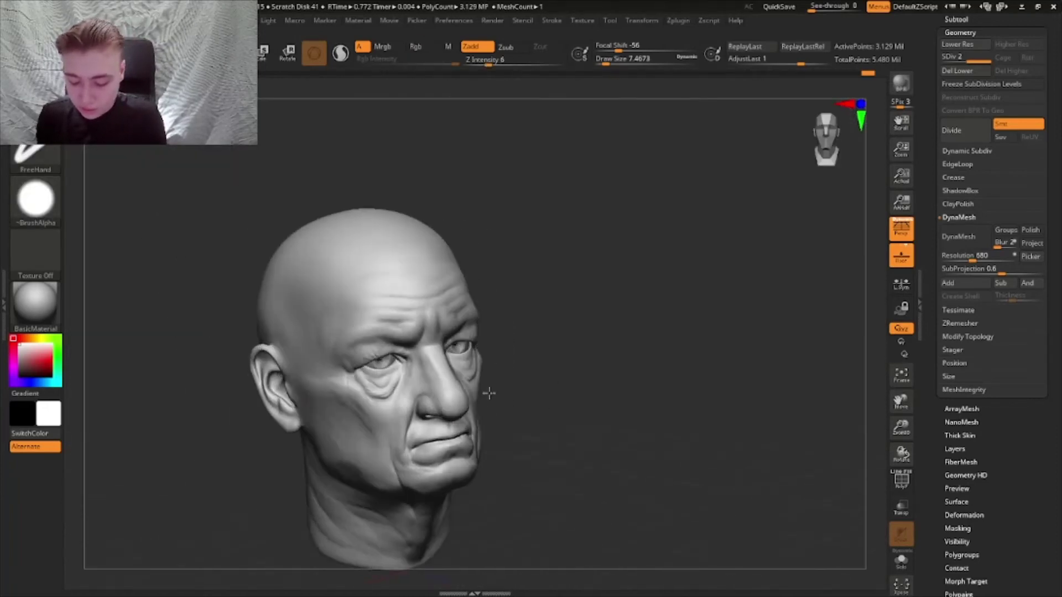
- Build up skin between the folds along the underside of the lower lip with Clay Buildup at draw size about 7.5
right_drag(600, 420, 517, 372)
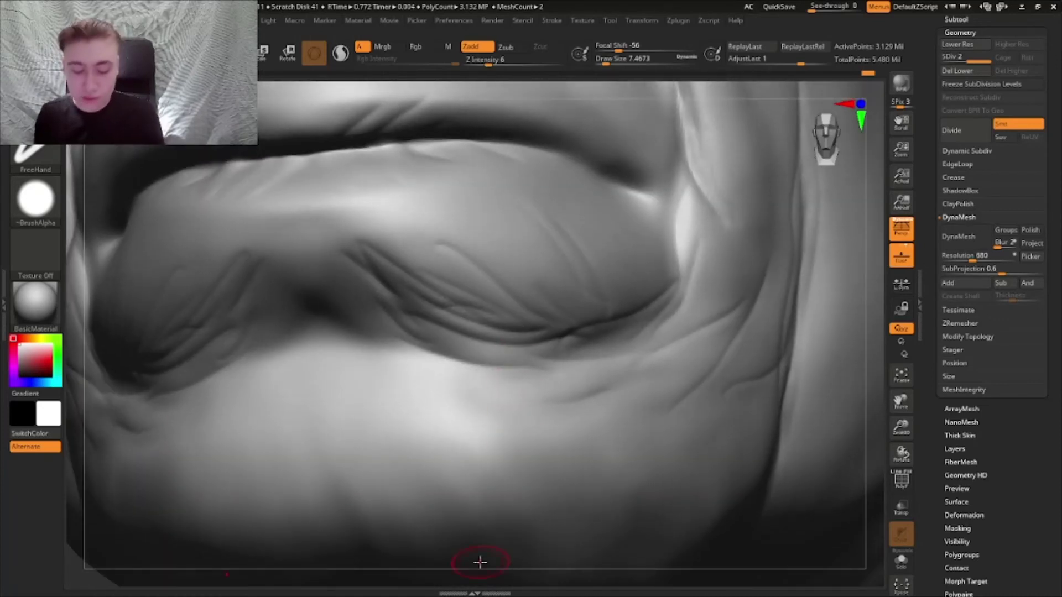
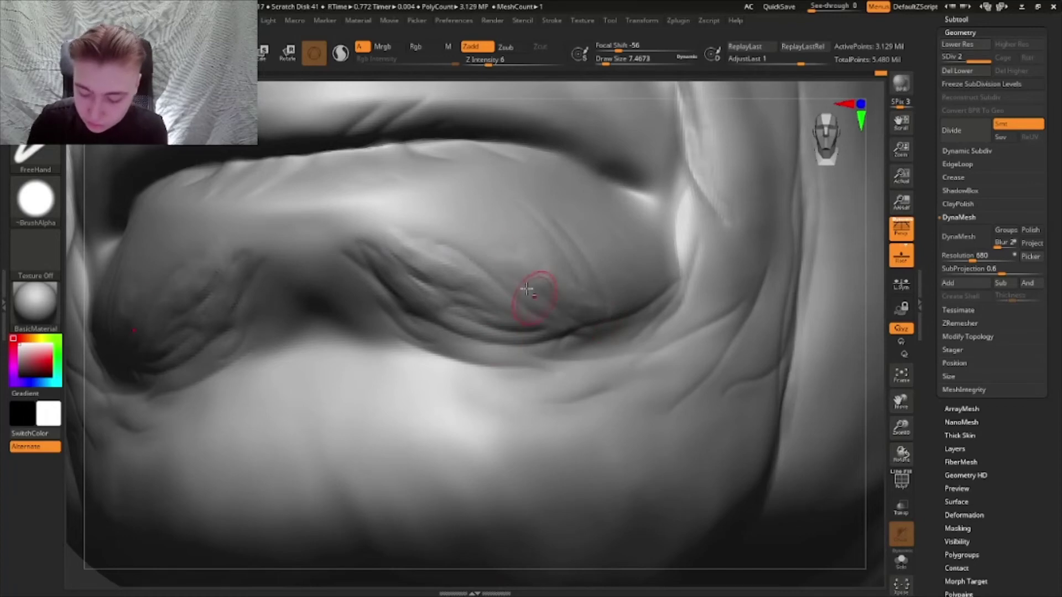
ctrl+right_drag(526, 290, 507, 254)
drag(757, 299, 719, 415)
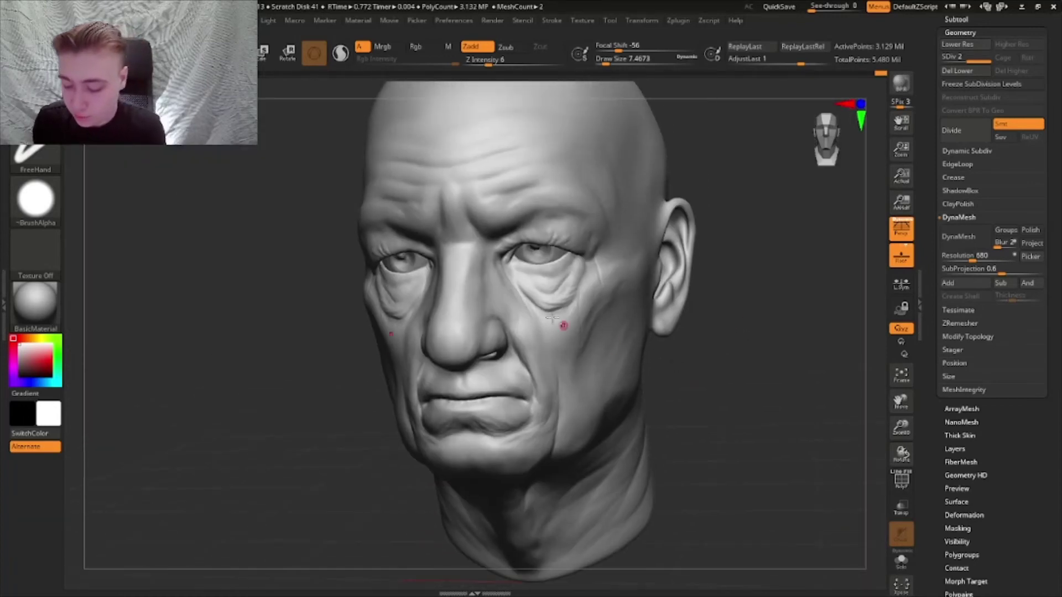
- Refine the nose and brow volumes with the Clay Buildup brush at draw sizes of about 34.8 and 28.75
alt+right_drag(552, 318, 552, 354)
right_drag(462, 346, 497, 350)
mouse_move(498, 349)
ctrl+right_down()
mouse_move(483, 398)
mouse_move(491, 391)
ctrl+right_up()
key(b)
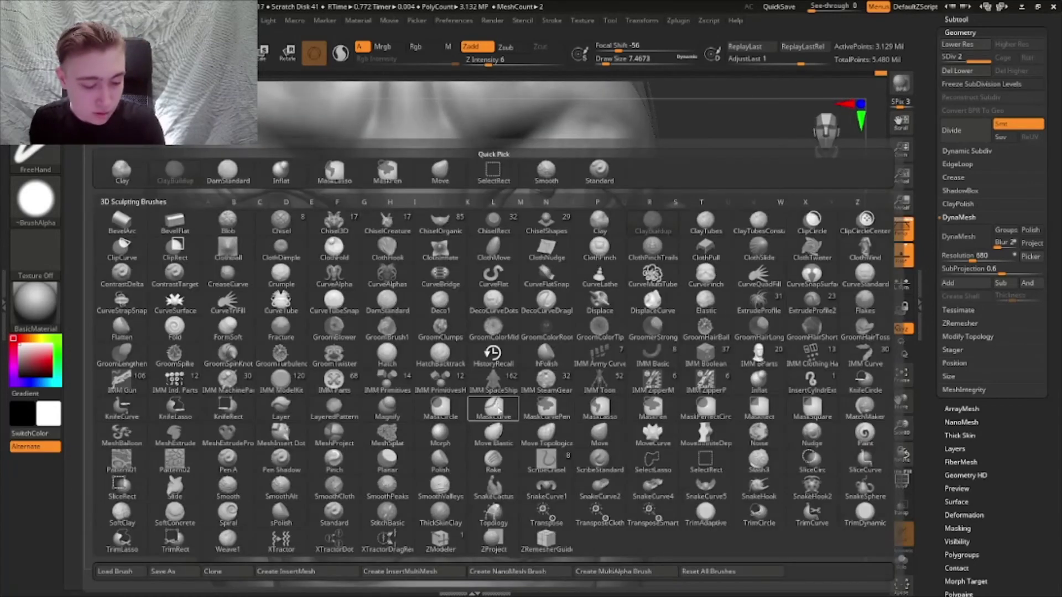
key(c)
key(b)
drag(605, 60, 616, 60)
right_drag(468, 380, 456, 391)
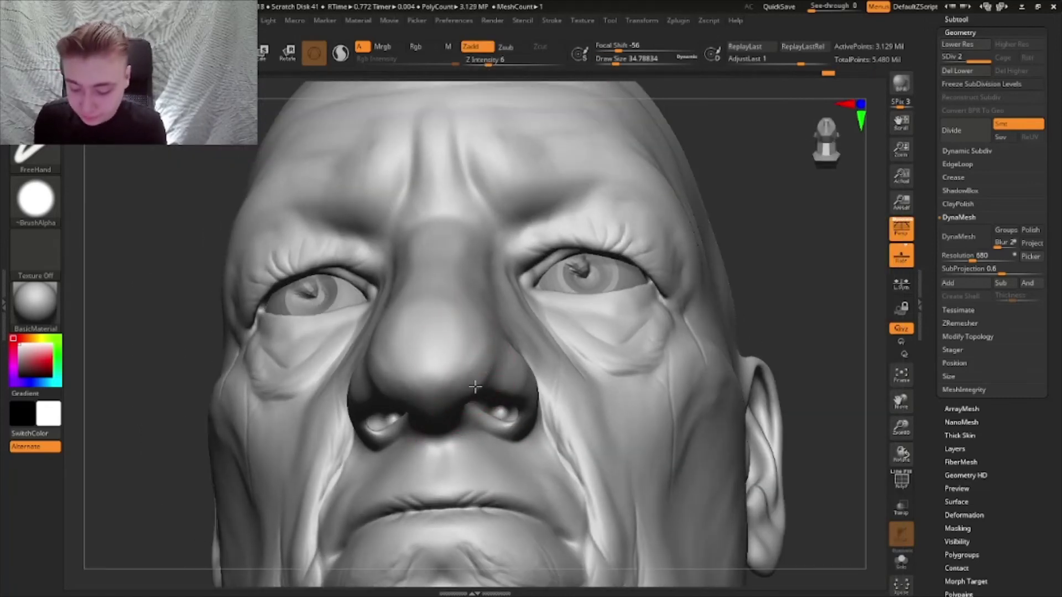
ctrl+right_drag(449, 414, 427, 372)
mouse_move(428, 371)
mouse_down()
mouse_move(507, 379)
mouse_move(505, 415)
mouse_move(588, 434)
mouse_move(656, 418)
mouse_move(668, 559)
mouse_up()
click(614, 62)
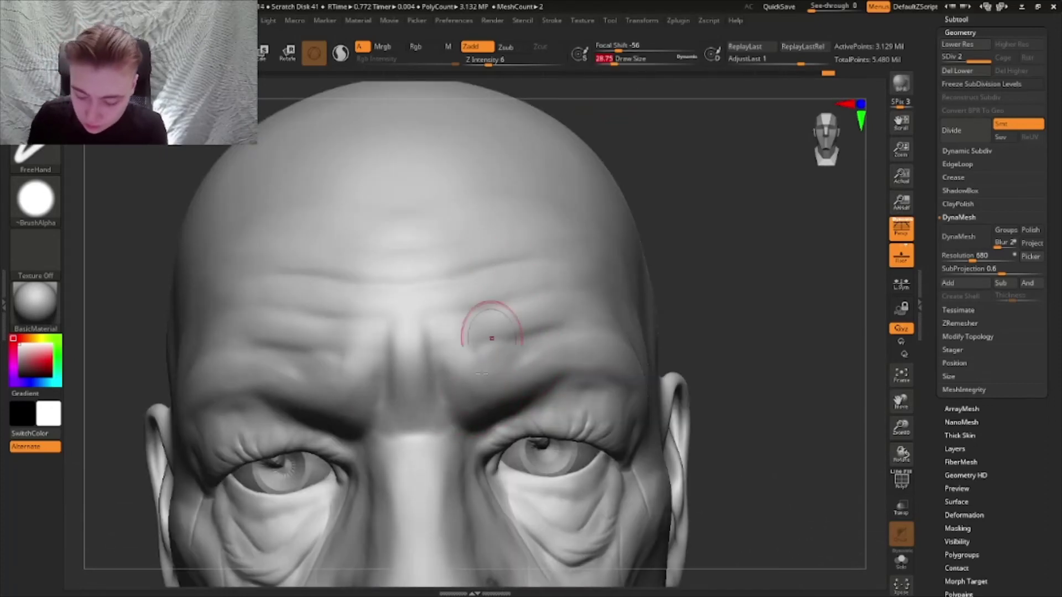
- Deepen the frown creases at the inner ends of the eyebrows with Dam Standard at draw size about 14.2
key(b)
key(d)
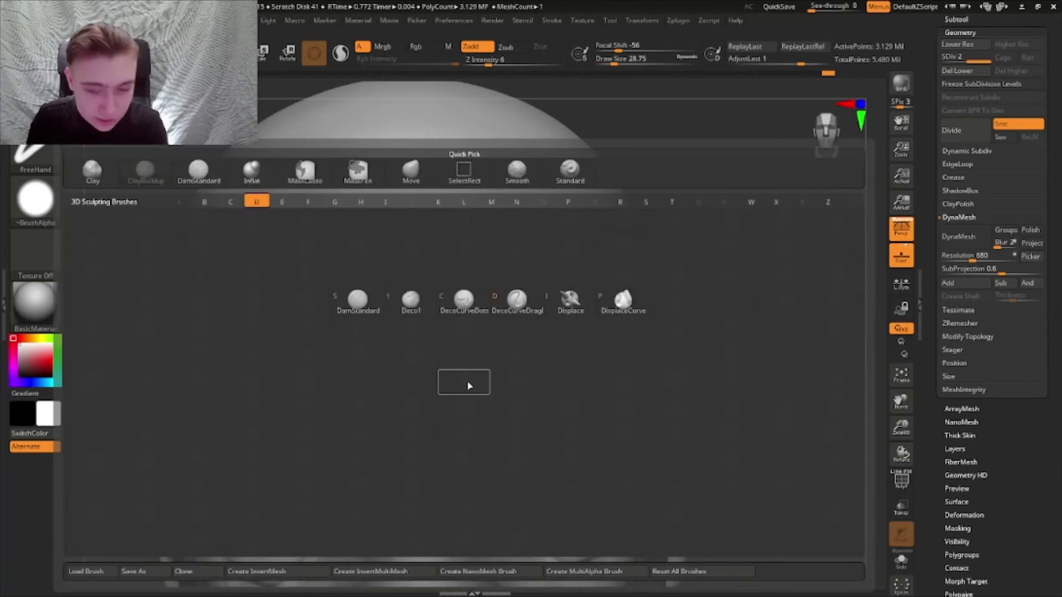
key(a)
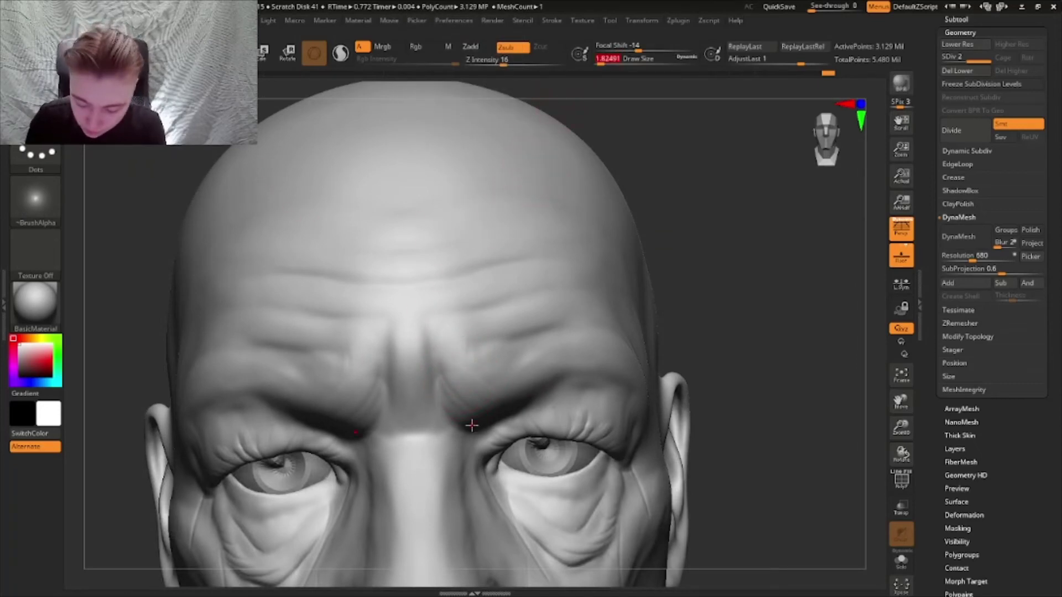
key(bracketright)
key(bracketright)
key(bracketright)
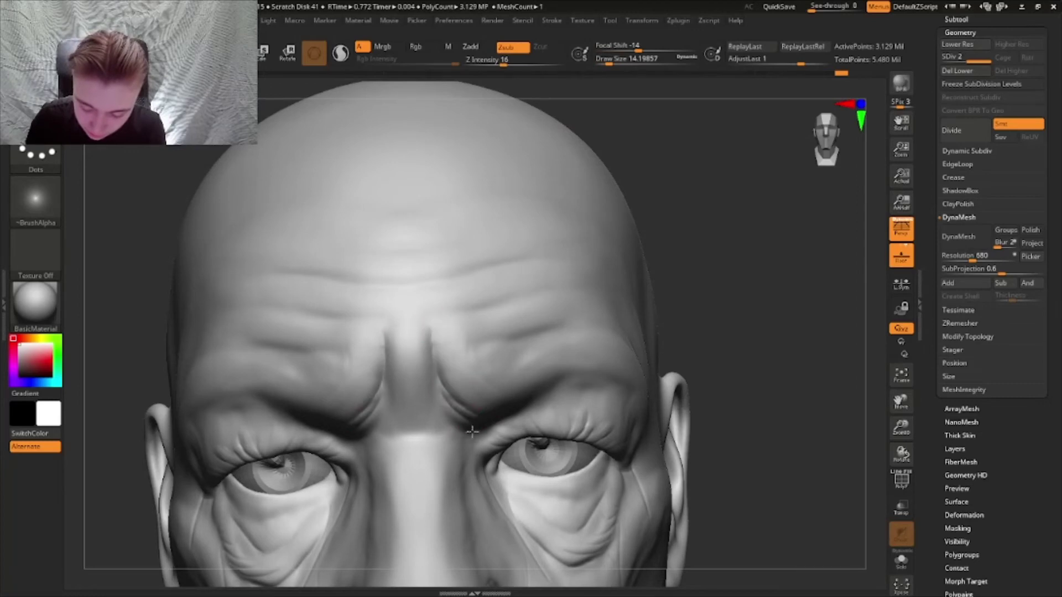
mouse_move(472, 431)
right_down()
mouse_move(445, 407)
mouse_move(462, 389)
mouse_move(487, 400)
mouse_move(513, 459)
mouse_move(512, 293)
right_up()
- Build up and shape the ear's tragus with the Clay Buildup brush
mouse_move(738, 422)
right_down()
mouse_move(740, 382)
mouse_move(749, 407)
mouse_move(763, 387)
mouse_move(738, 380)
mouse_move(684, 404)
mouse_move(610, 335)
mouse_move(617, 361)
right_up()
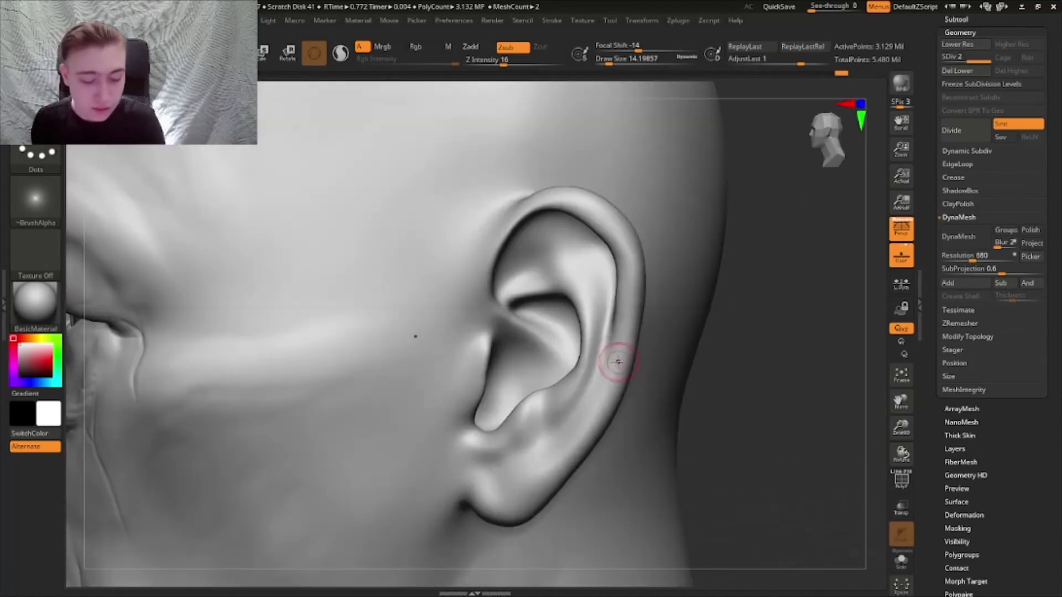
shift+click(613, 62)
shift+drag(490, 339, 485, 382)
click(605, 62)
right_drag(606, 87, 503, 294)
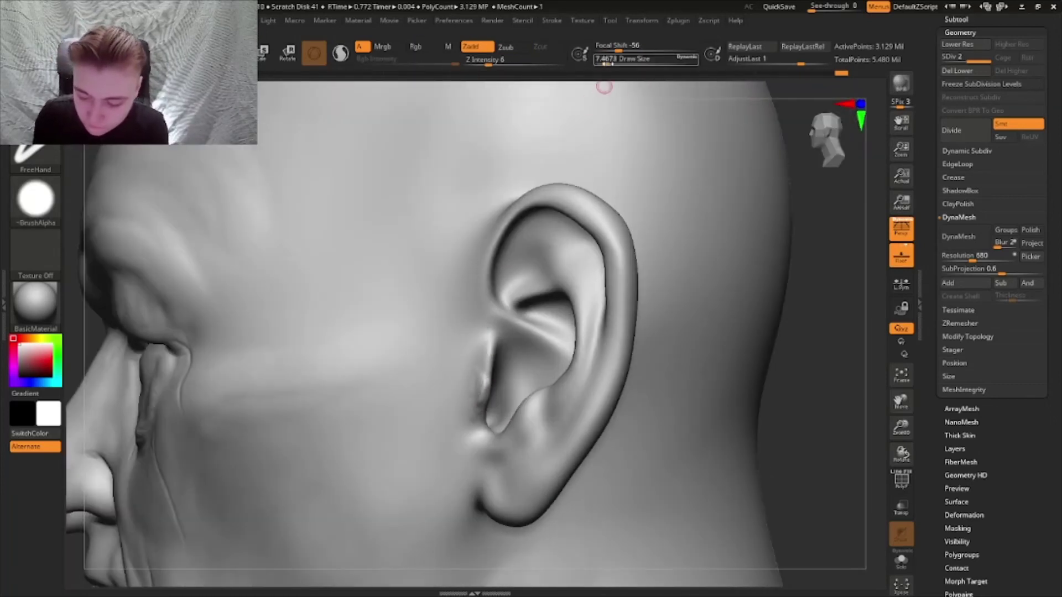
- Build up the ear's antitragus and its transition into the inner rim with Clay Buildup at draw size about 17
click(610, 62)
right_drag(472, 349, 520, 356)
drag(524, 396, 515, 430)
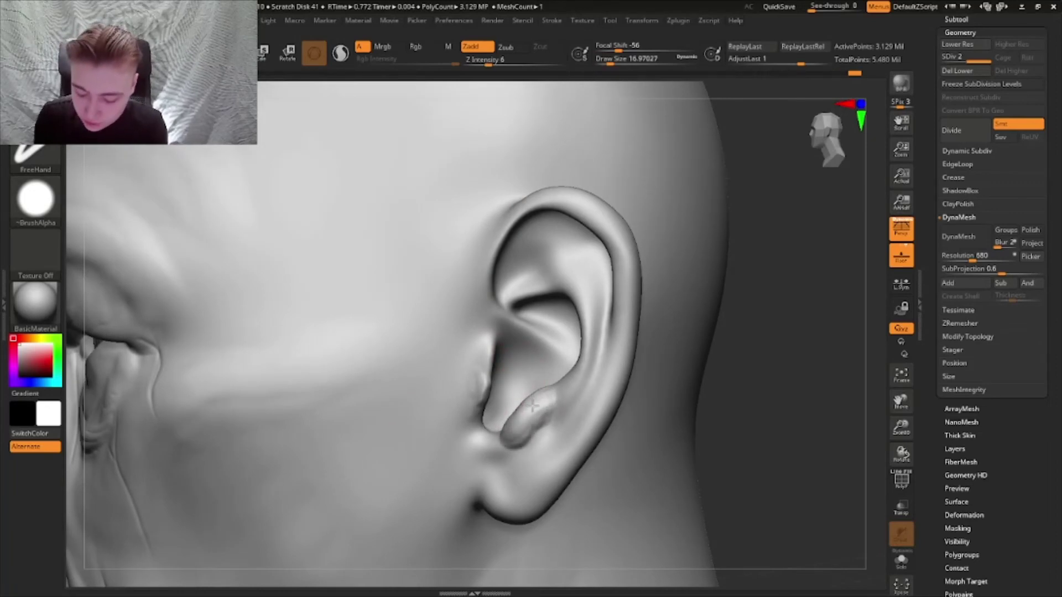
drag(573, 383, 552, 394)
alt+right_drag(534, 425, 546, 386)
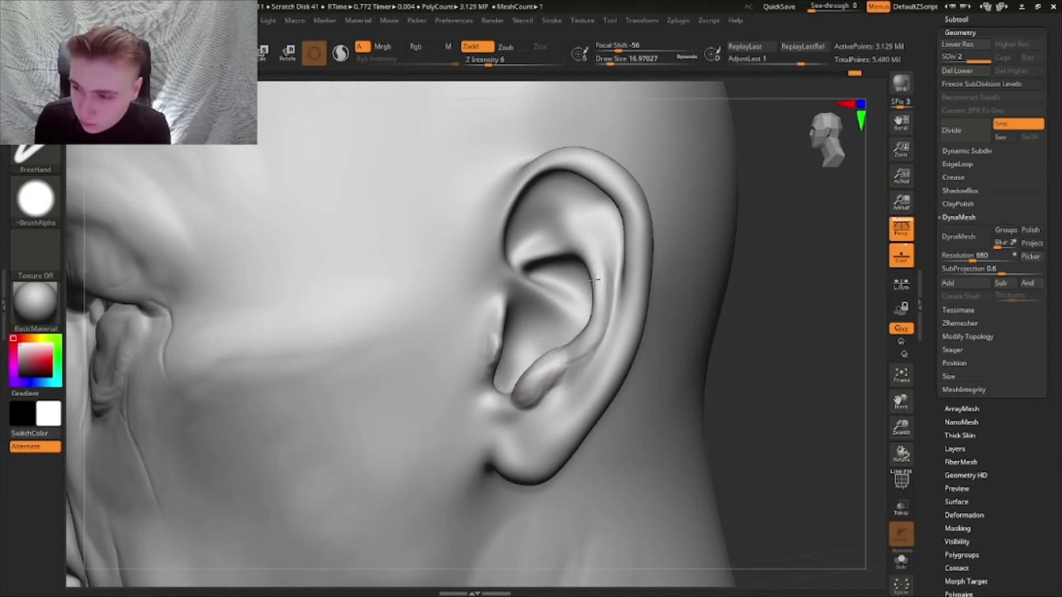
- Add volume to the upper antihelix and earlobe with Clay Buildup at draw size about 17, smoothing the strokes
mouse_move(596, 223)
mouse_down()
mouse_move(564, 193)
mouse_move(553, 205)
mouse_move(600, 244)
mouse_up()
mouse_move(608, 284)
mouse_down()
mouse_move(580, 230)
mouse_move(539, 208)
mouse_up()
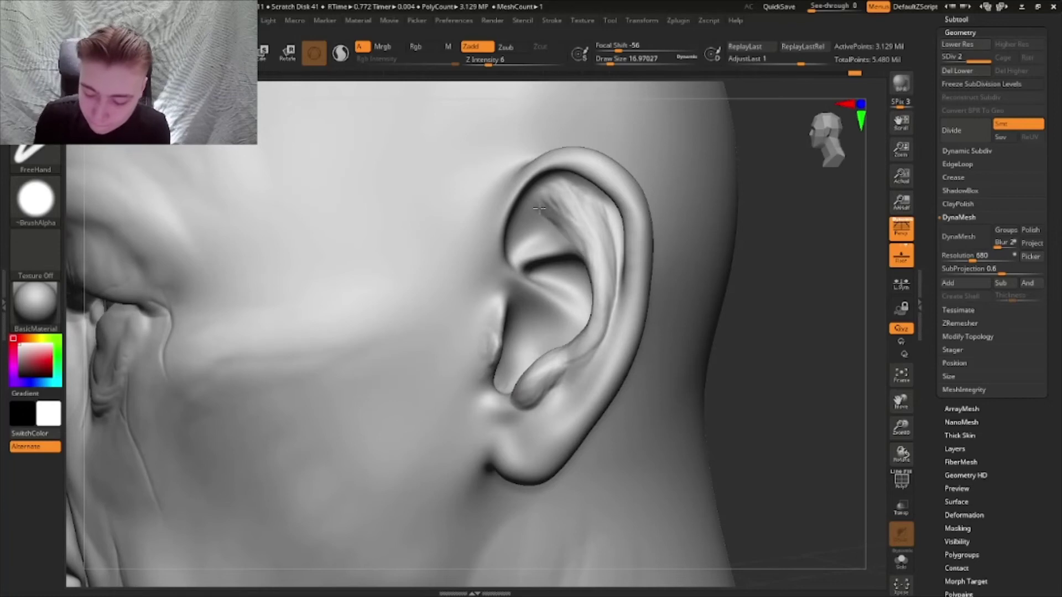
key(shift)
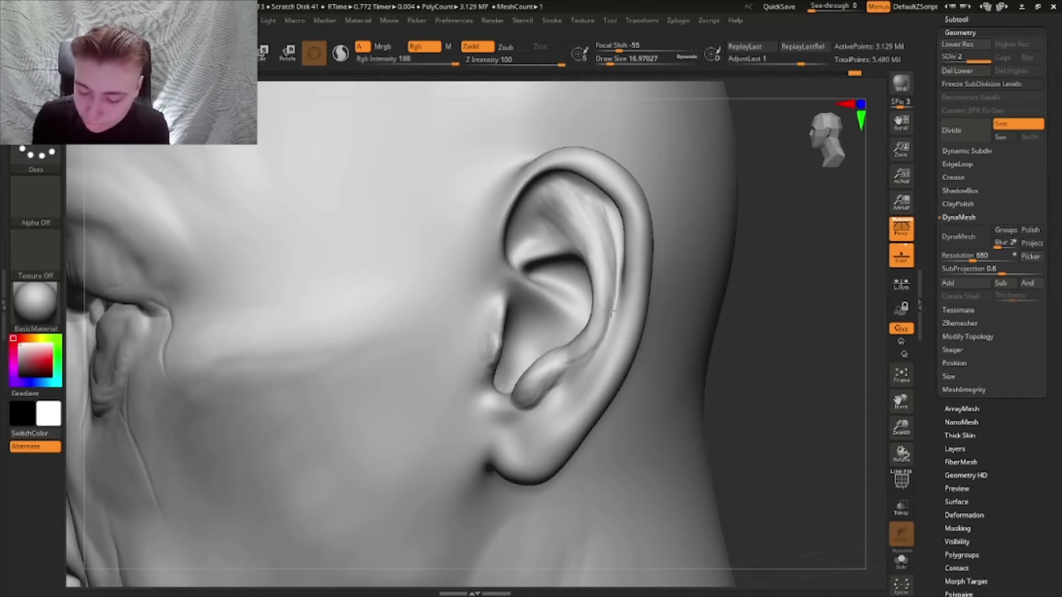
shift+drag(532, 401, 529, 403)
drag(530, 360, 528, 416)
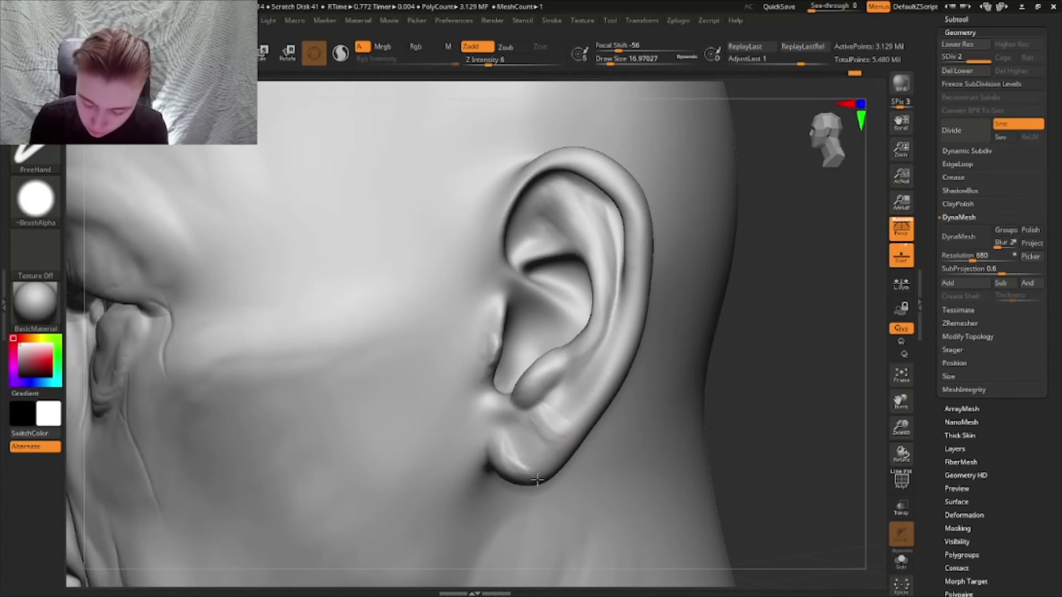
- Carve vertical wrinkles into the skin in front of the ear with Dam Standard at draw size about 17
key(b)
key(s)
key(t)
right_drag(491, 434, 521, 489)
key(b)
key(d)
key(s)
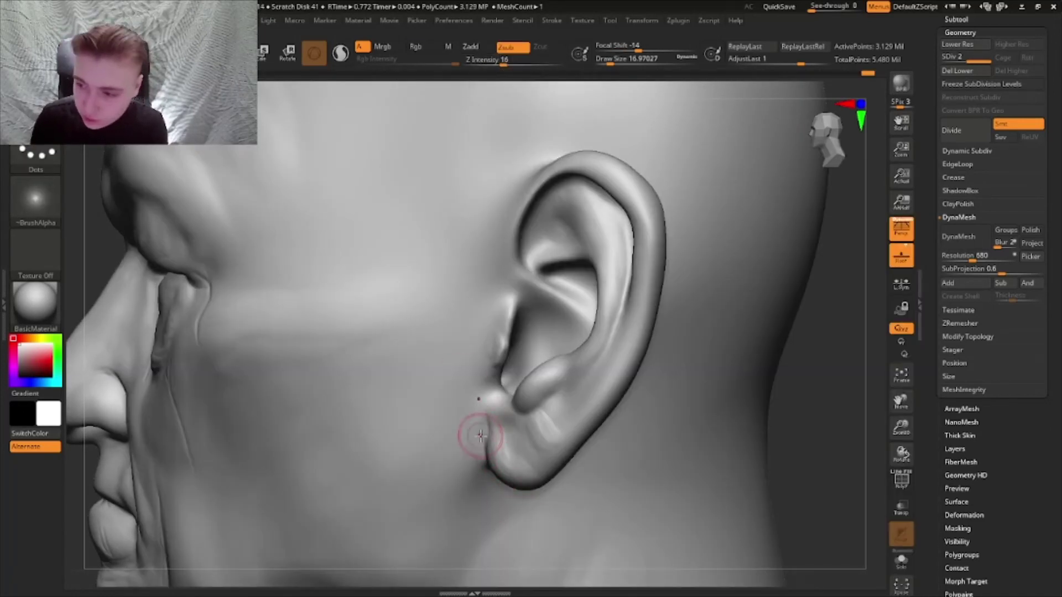
ctrl+right_drag(480, 436, 487, 390)
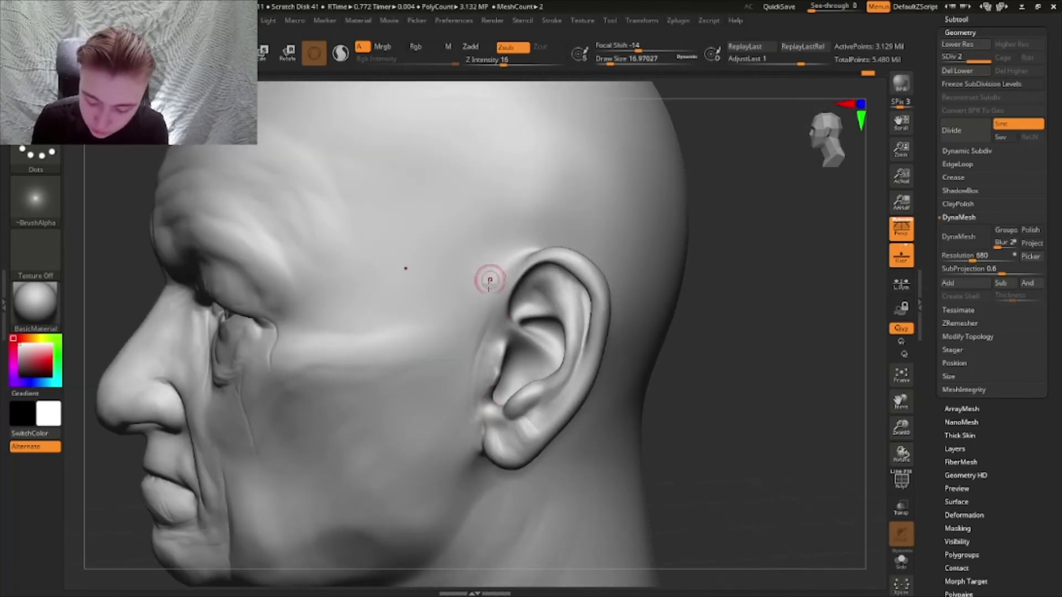
right_drag(473, 332, 483, 387)
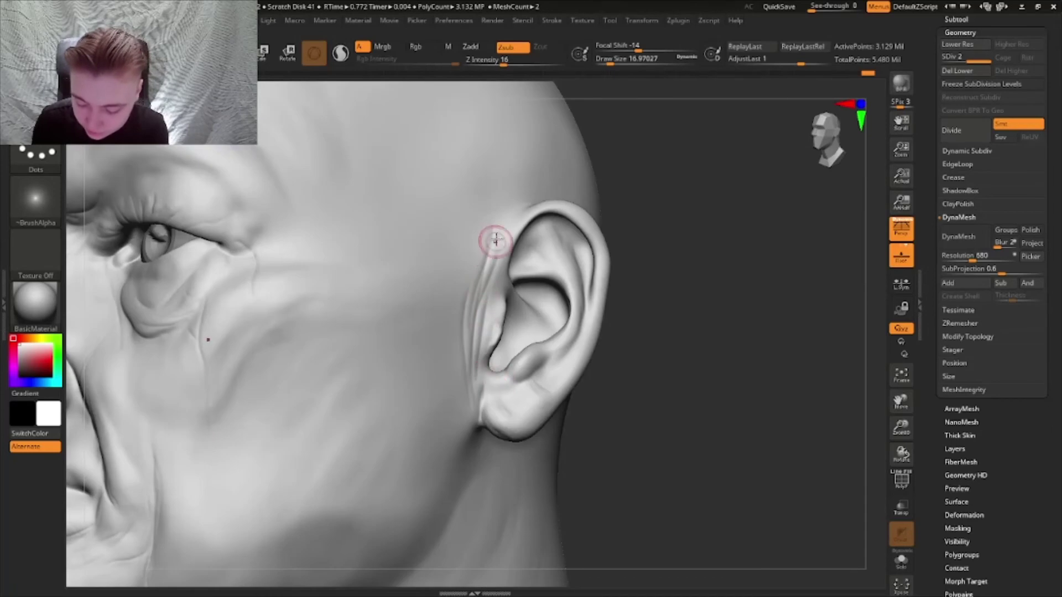
right_drag(625, 338, 645, 293)
right_drag(646, 293, 592, 325)
- Carve skin folds along the jawline and across the side of the neck with Dam Standard at draw size about 17
right_drag(357, 487, 356, 511)
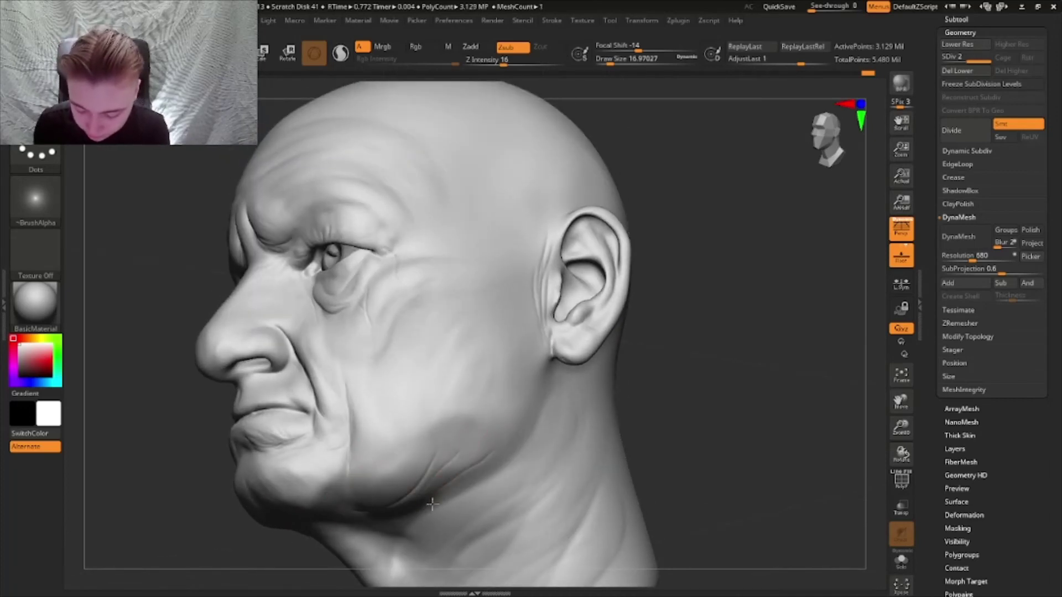
right_drag(486, 428, 478, 474)
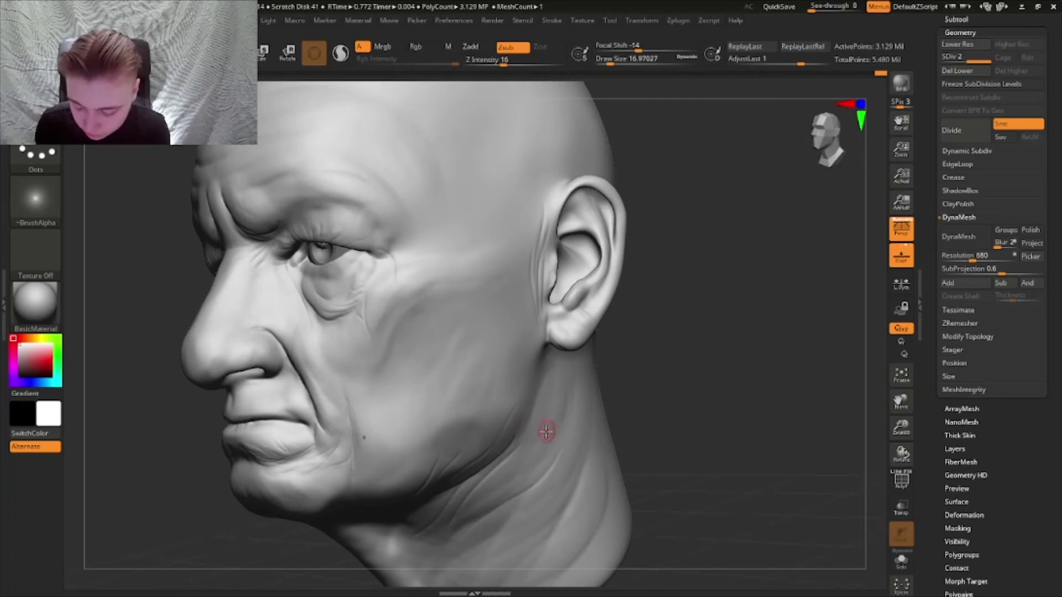
mouse_move(546, 432)
ctrl+right_down()
mouse_move(756, 377)
mouse_move(728, 398)
mouse_move(682, 407)
mouse_move(726, 420)
mouse_move(578, 387)
ctrl+right_up()
- Carve long, thin creases down the cheek below the eye bag with Dam Standard at draw size about 17
mouse_move(506, 326)
alt+right_down()
mouse_move(542, 349)
mouse_move(494, 359)
alt+right_up()
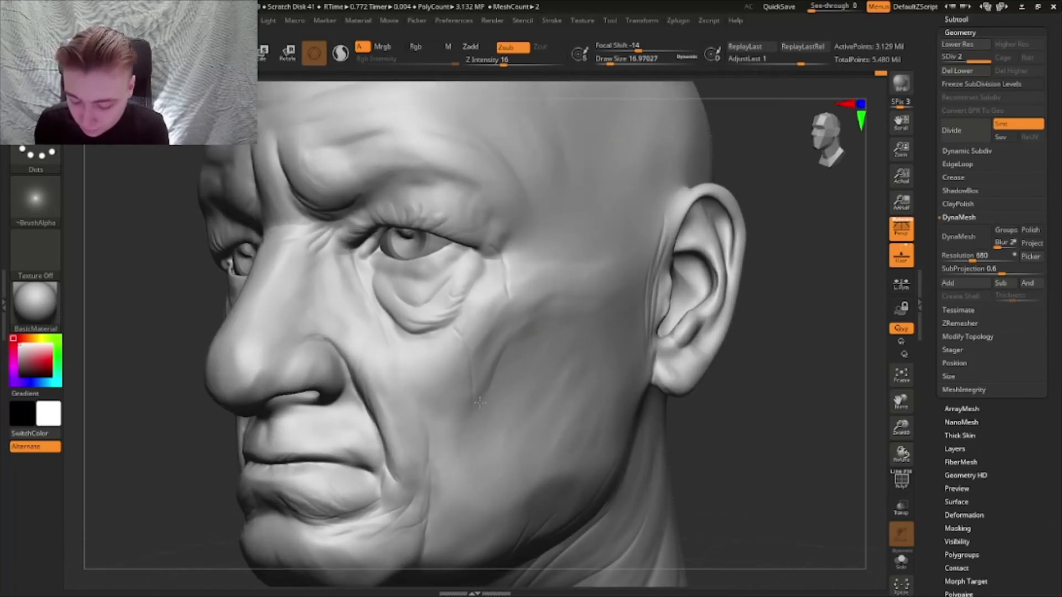
right_drag(475, 461, 494, 364)
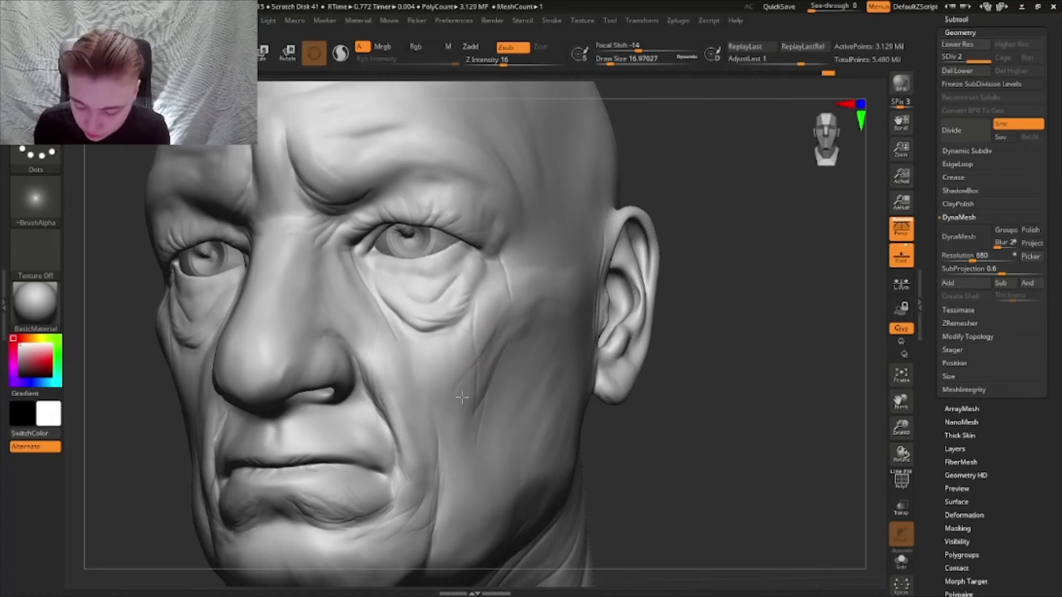
- Add soft volume to the cheek and the folds beside the mouth with the Standard brush at draw size about 56
right_drag(462, 398, 470, 420)
ctrl+right_drag(462, 433, 460, 424)
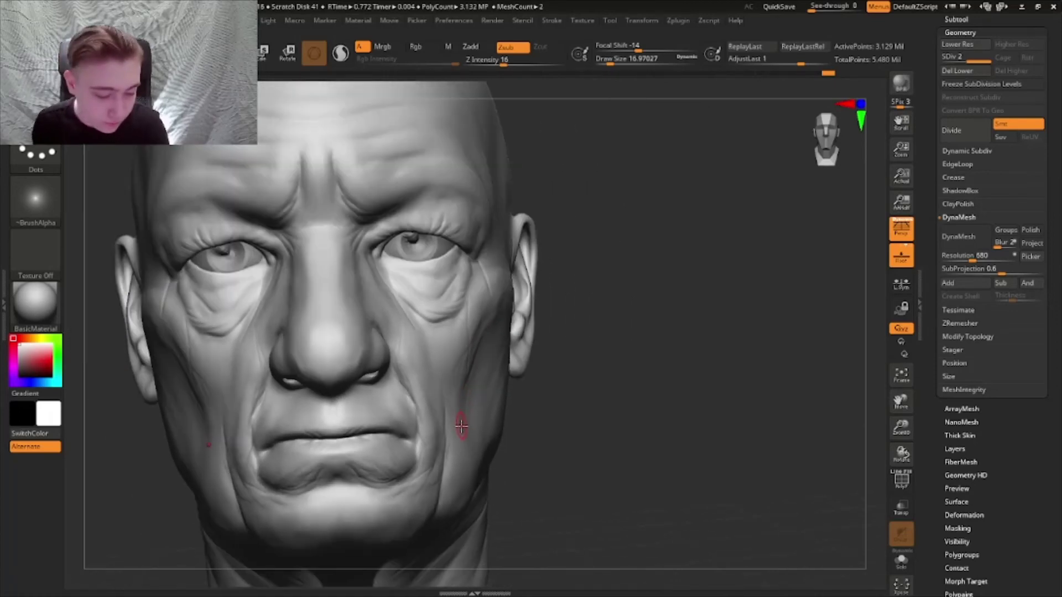
key(b)
key(s)
key(t)
click(511, 63)
click(620, 63)
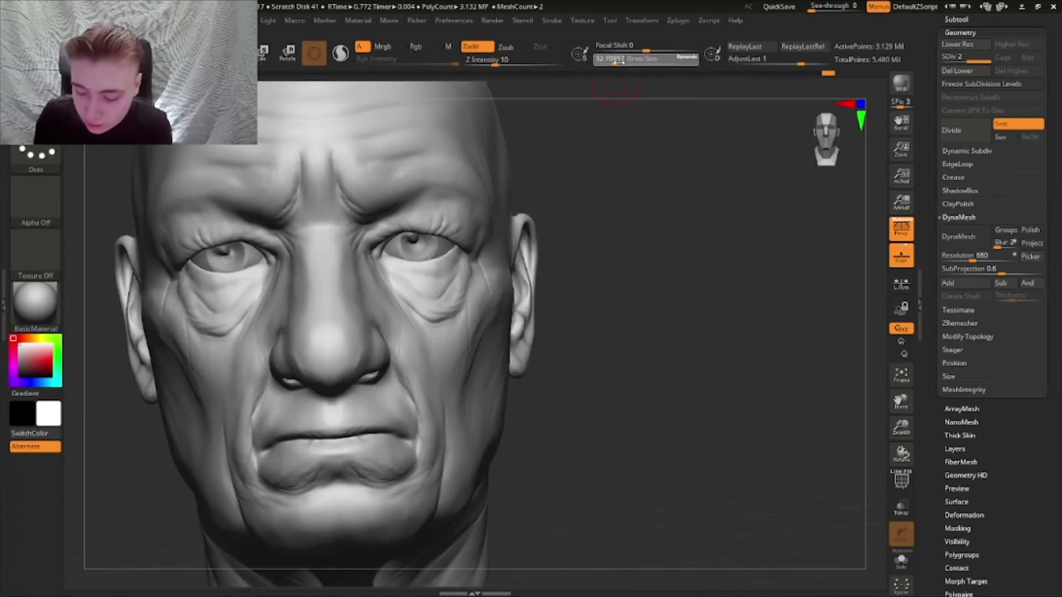
right_drag(434, 360, 412, 374)
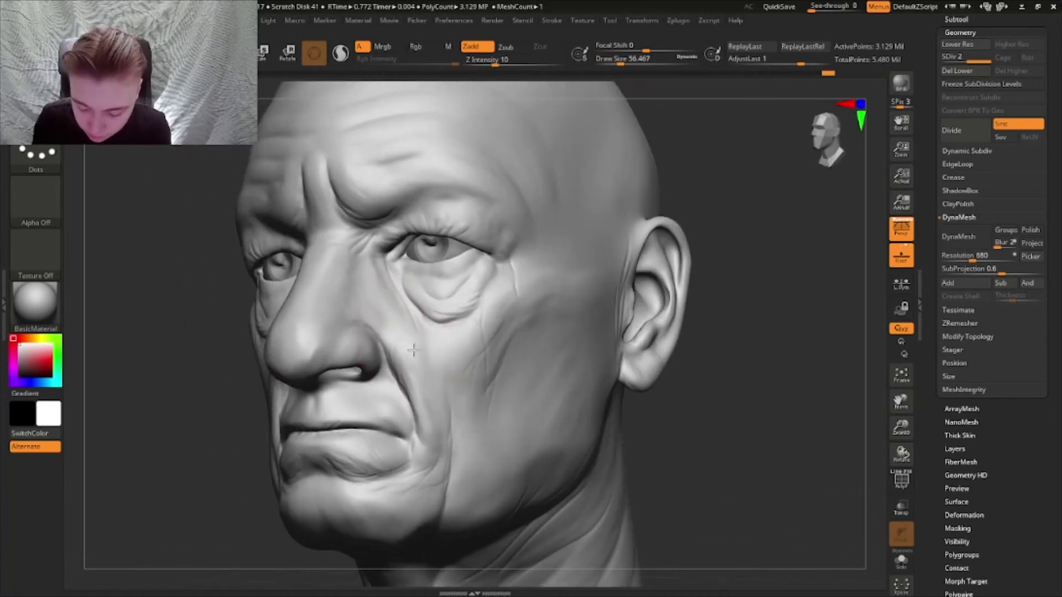
right_drag(452, 468, 413, 369)
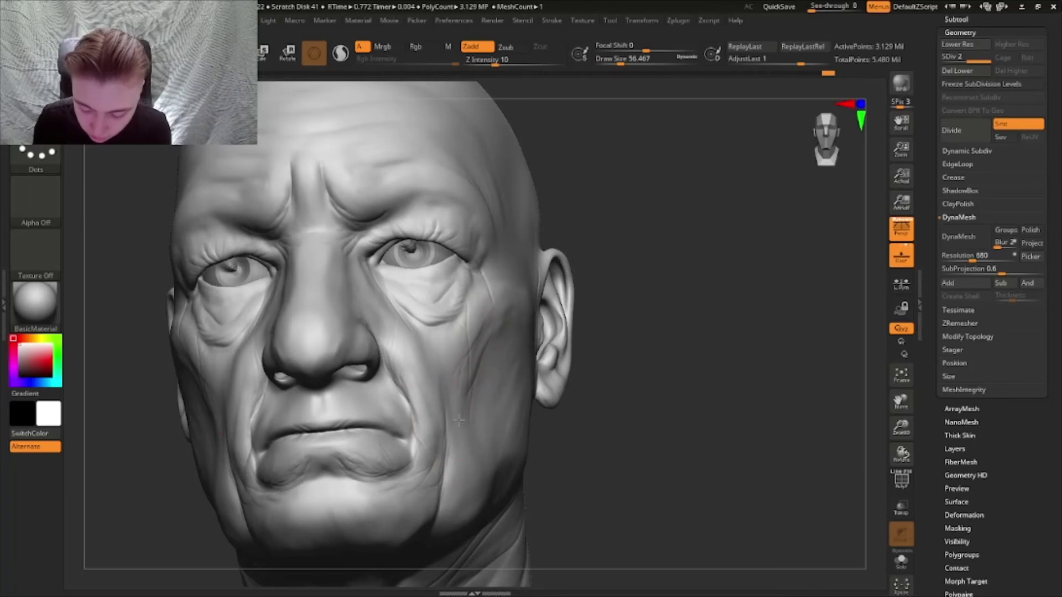
- Examine the overall proportions and silhouette of the whole head from the front and from below
mouse_move(459, 420)
alt+right_down()
mouse_move(462, 378)
mouse_move(597, 363)
mouse_move(616, 375)
mouse_move(638, 447)
alt+right_up()
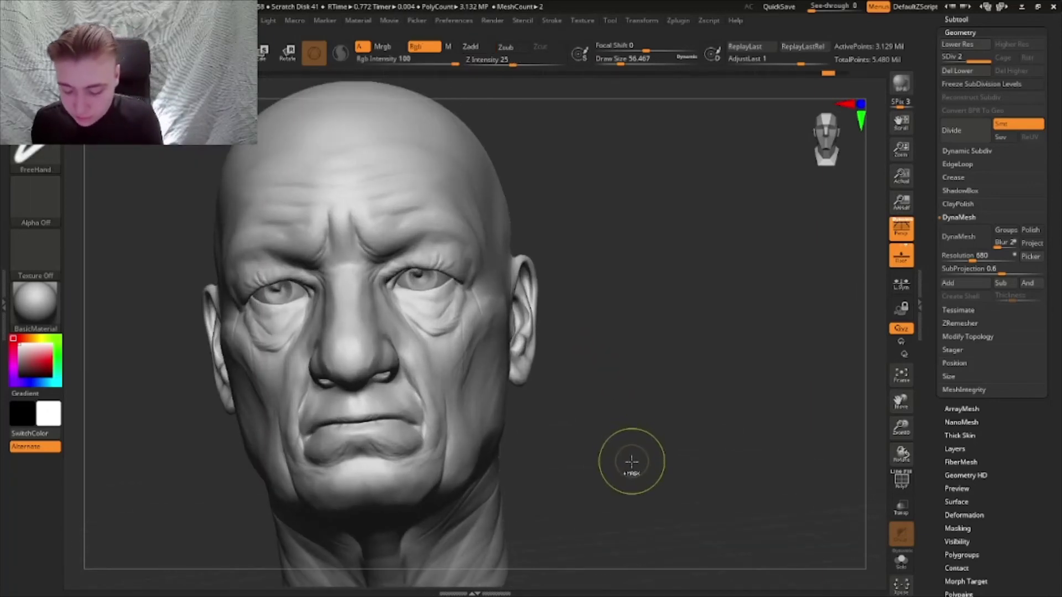
key(ctrl+shift)
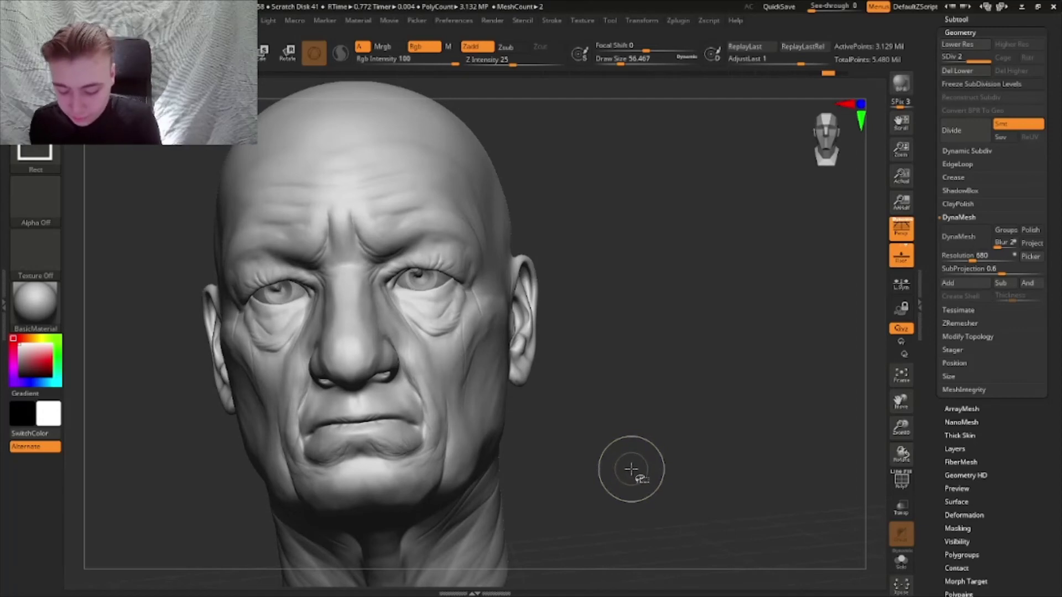
mouse_move(625, 431)
right_down()
mouse_move(642, 433)
mouse_move(645, 375)
mouse_move(642, 420)
mouse_move(645, 387)
mouse_move(643, 403)
right_up()
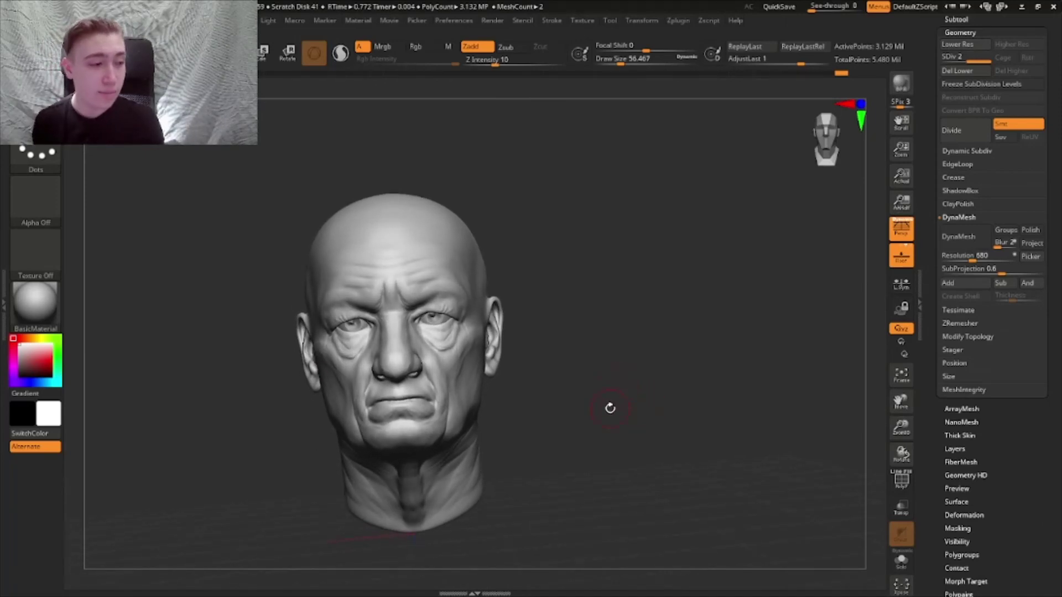
mouse_move(687, 415)
right_down()
mouse_move(694, 387)
mouse_move(711, 415)
mouse_move(694, 359)
mouse_move(680, 365)
right_up()
right_drag(396, 503, 540, 339)
mouse_move(521, 377)
right_down()
mouse_move(536, 391)
mouse_move(527, 360)
right_up()
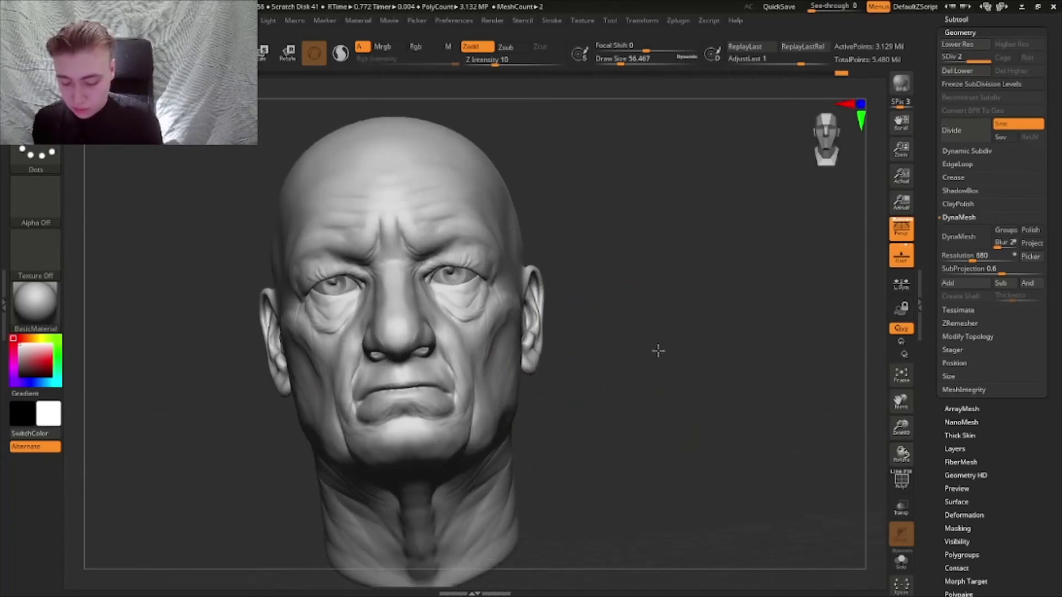
mouse_move(657, 351)
ctrl+right_down()
mouse_move(666, 349)
mouse_move(595, 410)
mouse_move(512, 395)
ctrl+right_up()
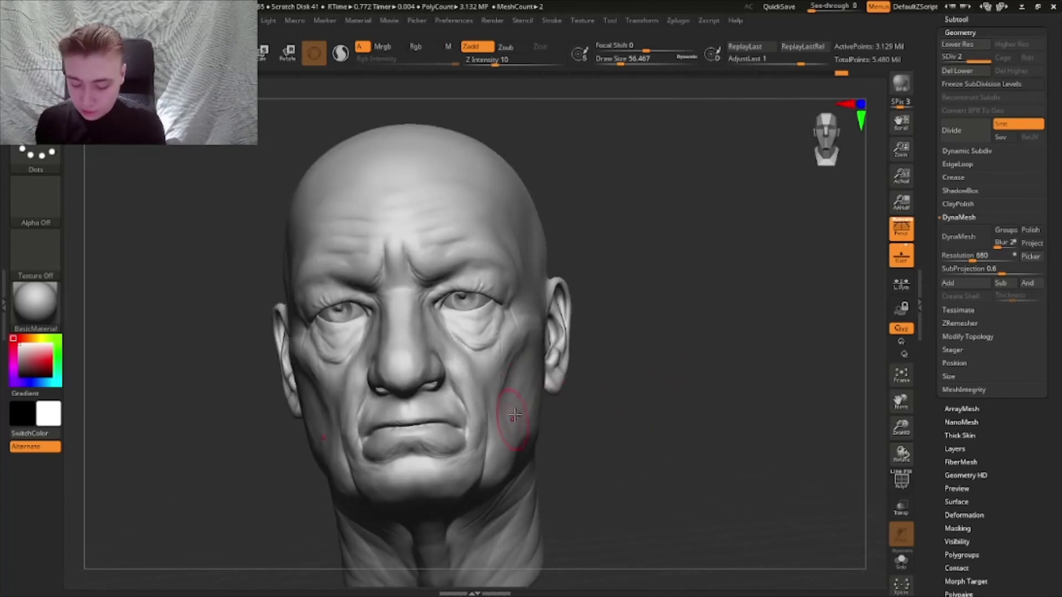
- Adjust the silhouette of the jaw and the side of the face with the Move brush at draw size about 182
mouse_move(655, 437)
alt+right_down()
mouse_move(633, 415)
mouse_move(625, 351)
alt+right_up()
key(b)
key(m)
key(v)
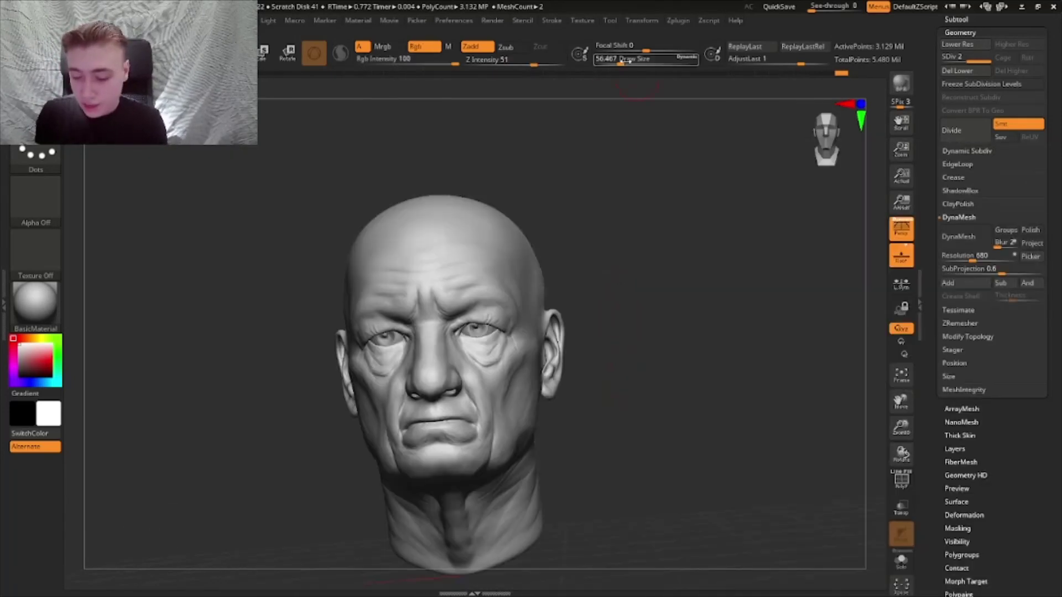
drag(627, 61, 646, 61)
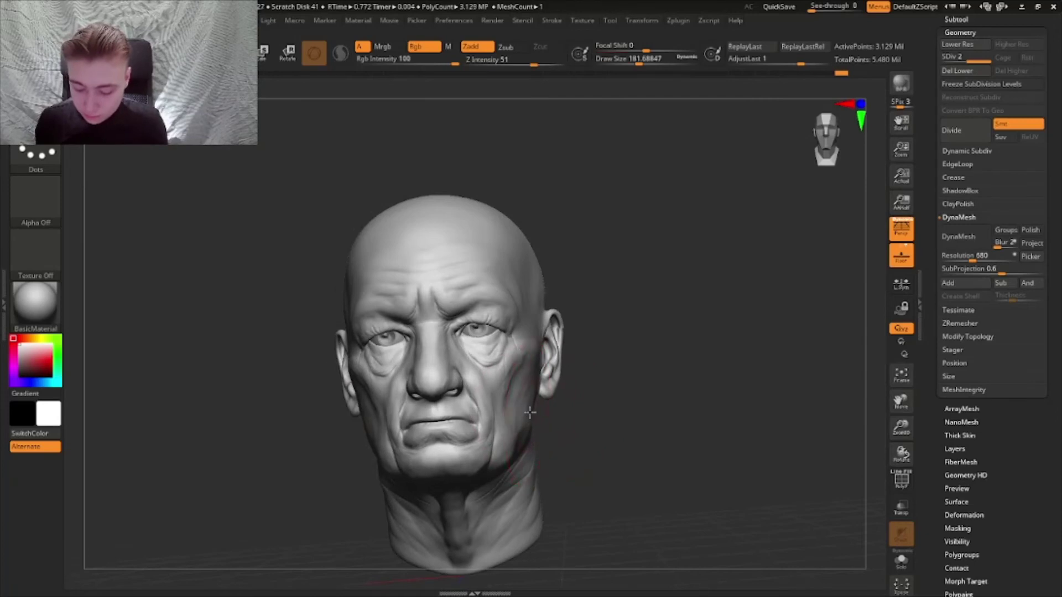
mouse_move(529, 412)
right_down()
mouse_move(534, 425)
mouse_move(518, 403)
mouse_move(536, 383)
right_up()
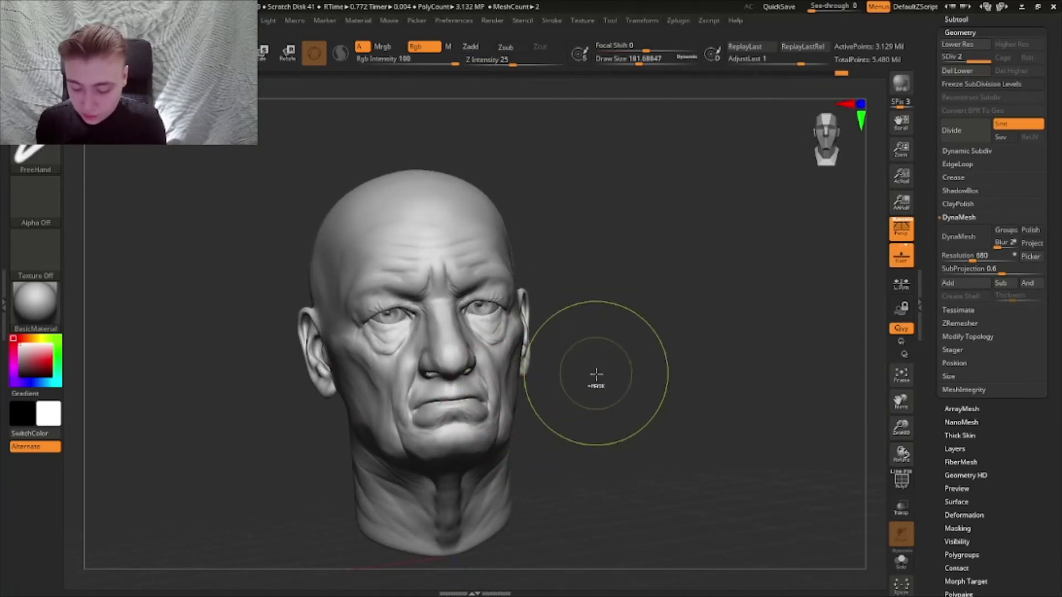
key(ctrl+z)
mouse_move(604, 387)
right_down()
mouse_move(628, 408)
mouse_move(481, 465)
mouse_move(623, 413)
mouse_move(611, 412)
right_up()
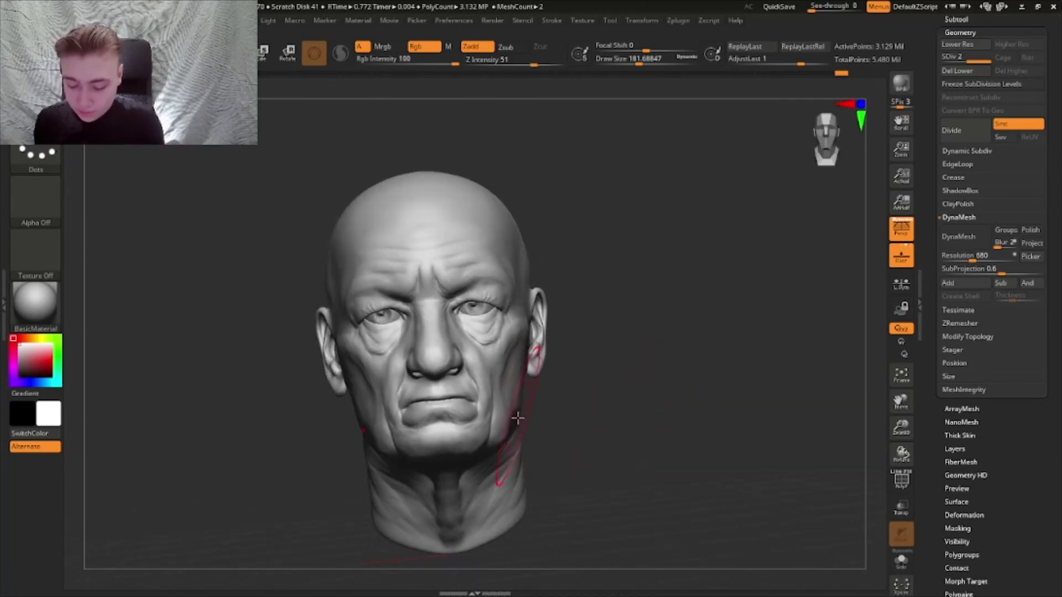
- Reshape the upper skull with the Move brush, reducing the draw size to about 132
right_drag(536, 241, 518, 217)
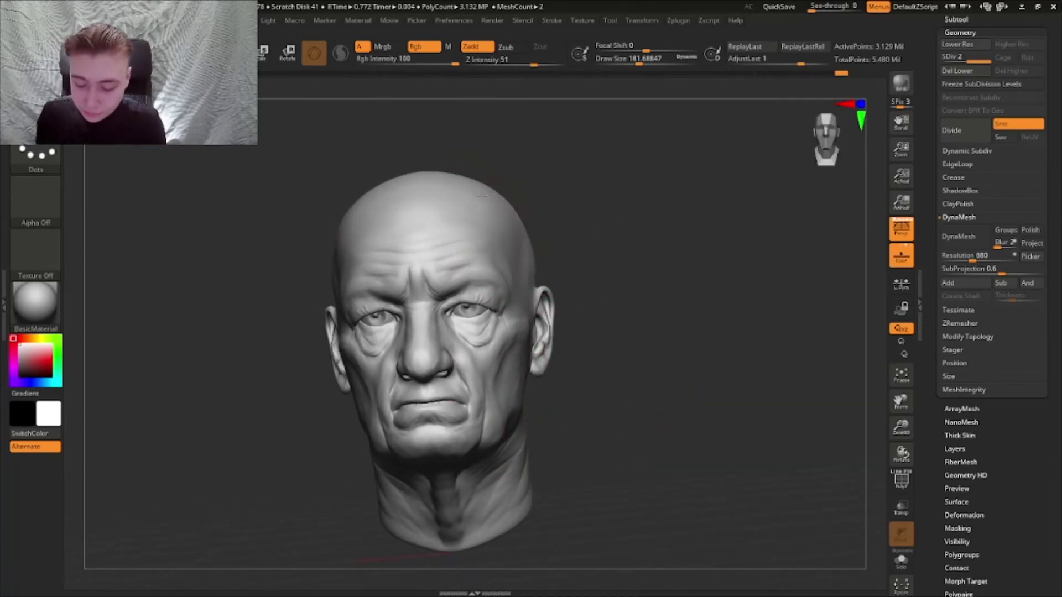
mouse_move(455, 189)
right_down()
mouse_move(607, 133)
mouse_move(626, 87)
right_up()
drag(640, 63, 633, 64)
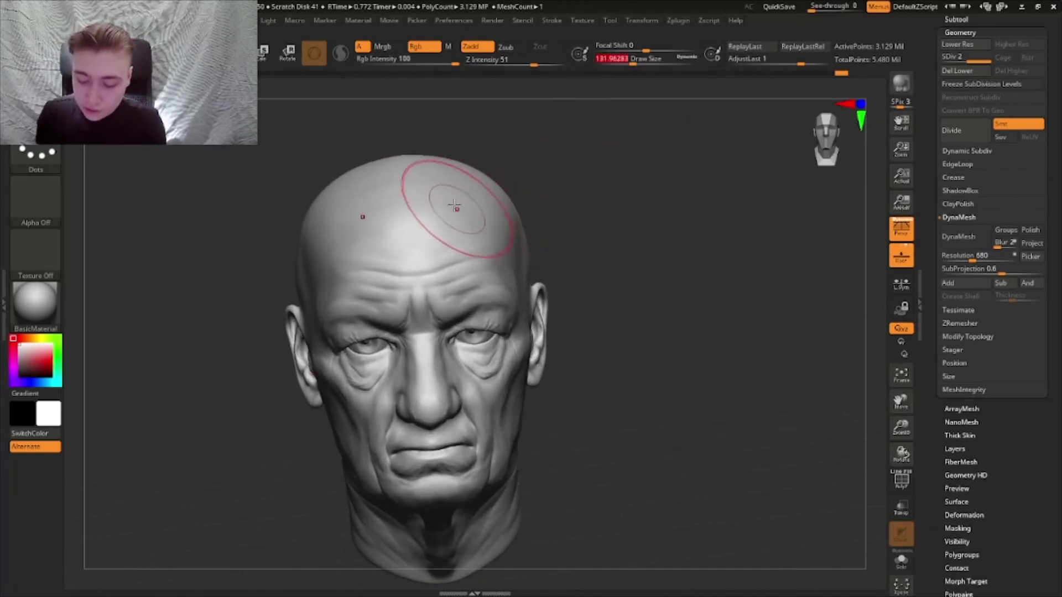
mouse_move(457, 207)
right_down()
mouse_move(437, 228)
mouse_move(466, 194)
mouse_move(496, 204)
mouse_move(490, 218)
right_up()
- Build up the skin folds between the forehead wrinkles with Clay Buildup at draw size about 25
key(b)
key(d)
key(s)
drag(630, 63, 620, 64)
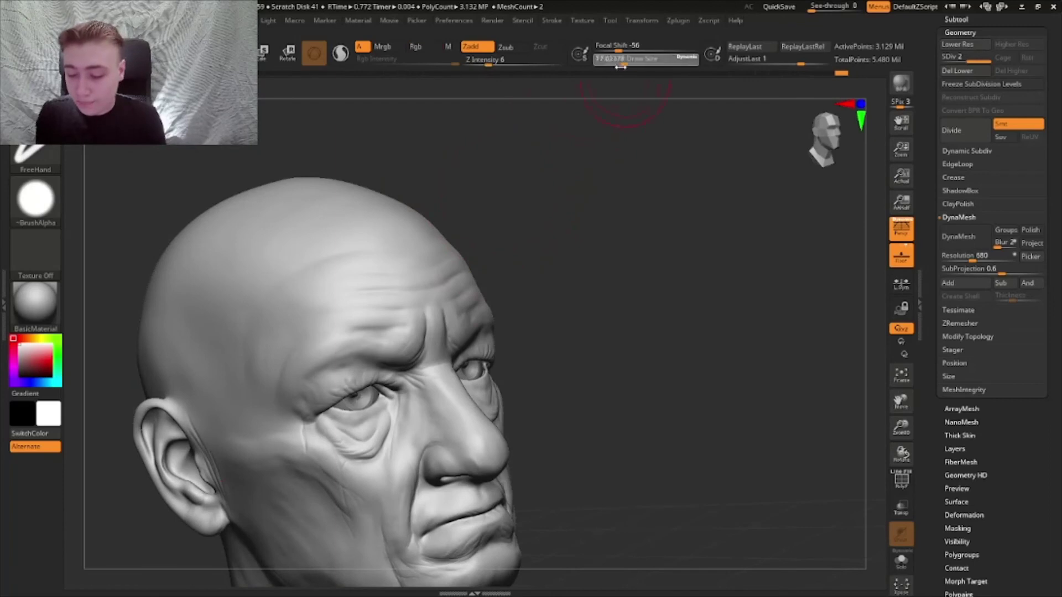
right_drag(583, 219, 529, 241)
drag(618, 64, 611, 64)
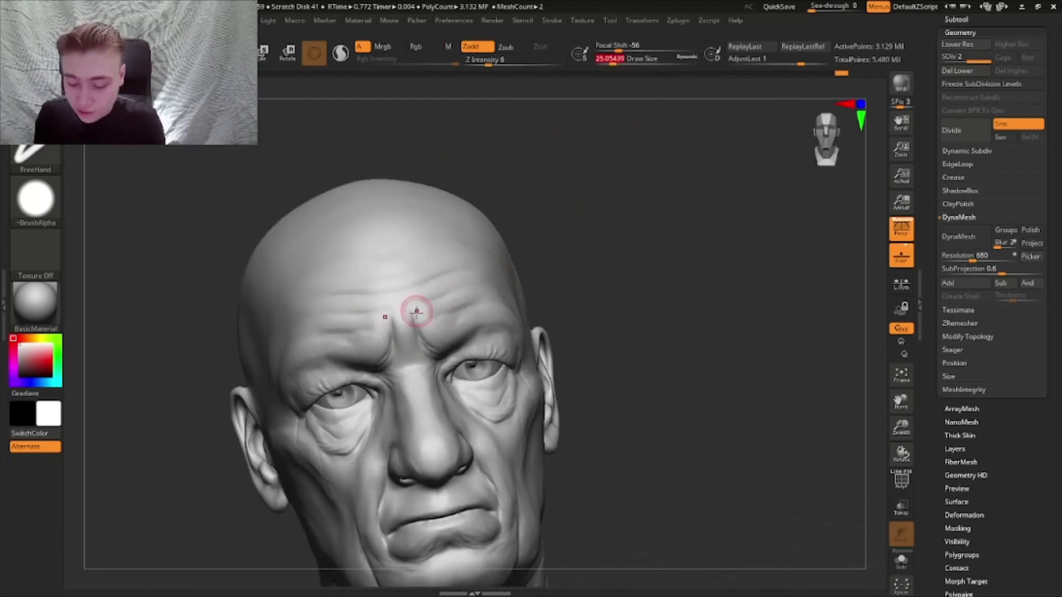
ctrl+right_drag(407, 308, 463, 279)
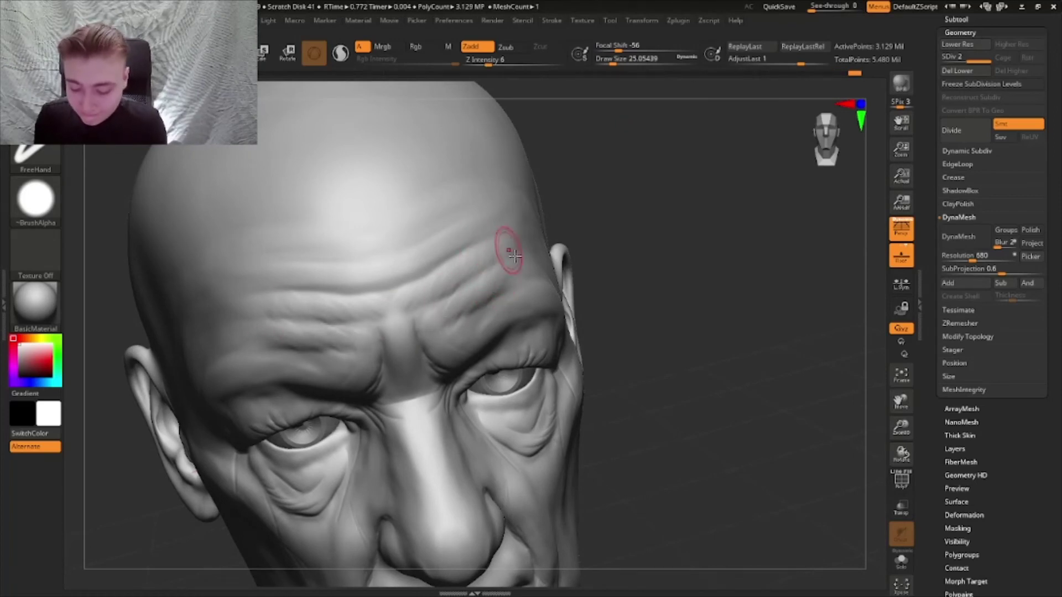
right_drag(521, 272, 483, 236)
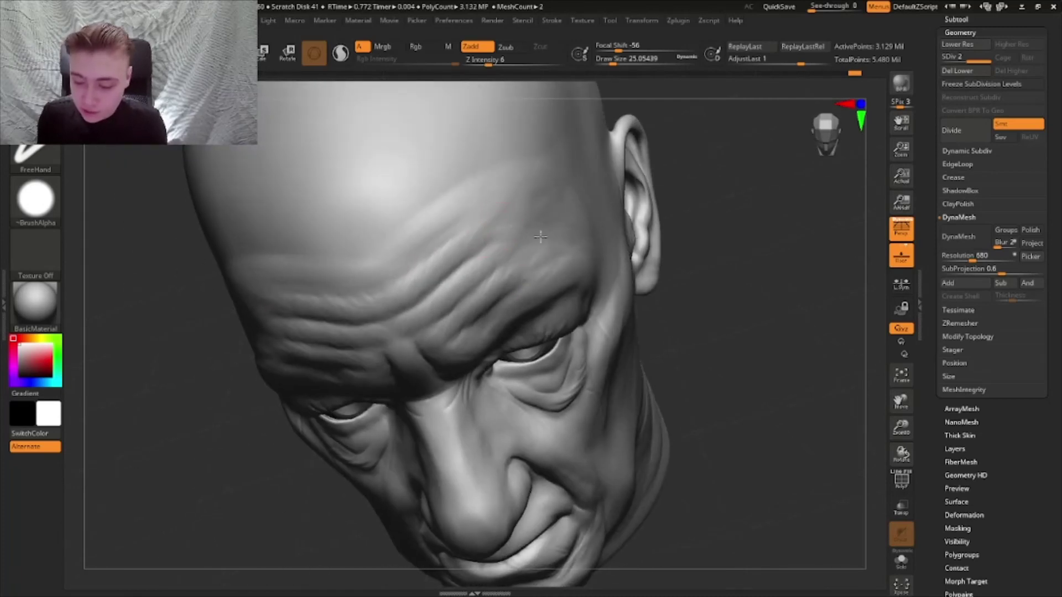
- Deepen the horizontal forehead furrows with Dam Standard at draw size about 25
key(b)
key(d)
key(s)
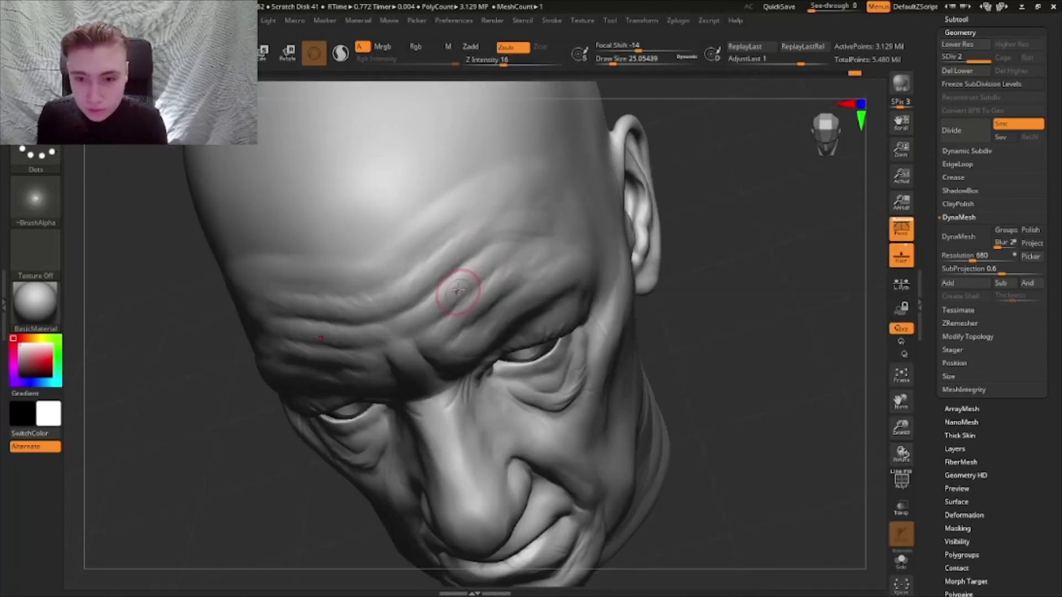
right_drag(462, 287, 453, 249)
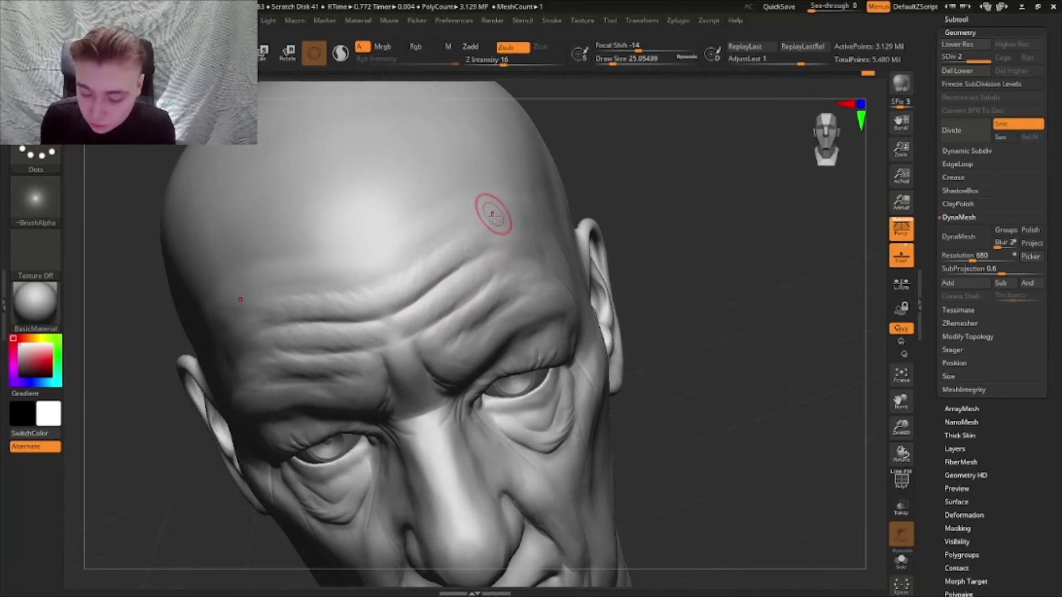
drag(680, 332, 705, 324)
right_drag(705, 324, 680, 335)
- Carve a crease below the inner corner of the eye with Dam Standard at draw size about 16
alt+right_drag(589, 375, 535, 359)
alt+right_drag(583, 276, 564, 367)
mouse_move(593, 329)
right_down()
mouse_move(572, 327)
mouse_move(550, 367)
mouse_move(549, 343)
mouse_move(507, 391)
mouse_move(539, 382)
mouse_move(551, 360)
mouse_move(553, 285)
right_up()
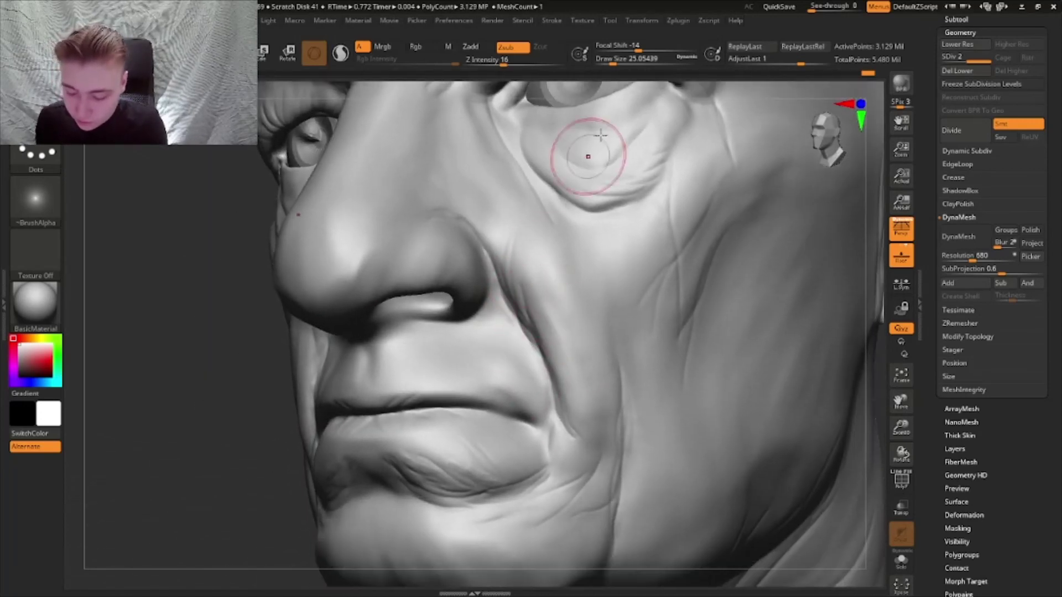
click(608, 61)
mouse_move(545, 412)
right_down()
mouse_move(502, 412)
mouse_move(512, 408)
mouse_move(479, 382)
mouse_move(539, 346)
right_up()
alt+right_drag(742, 301, 456, 315)
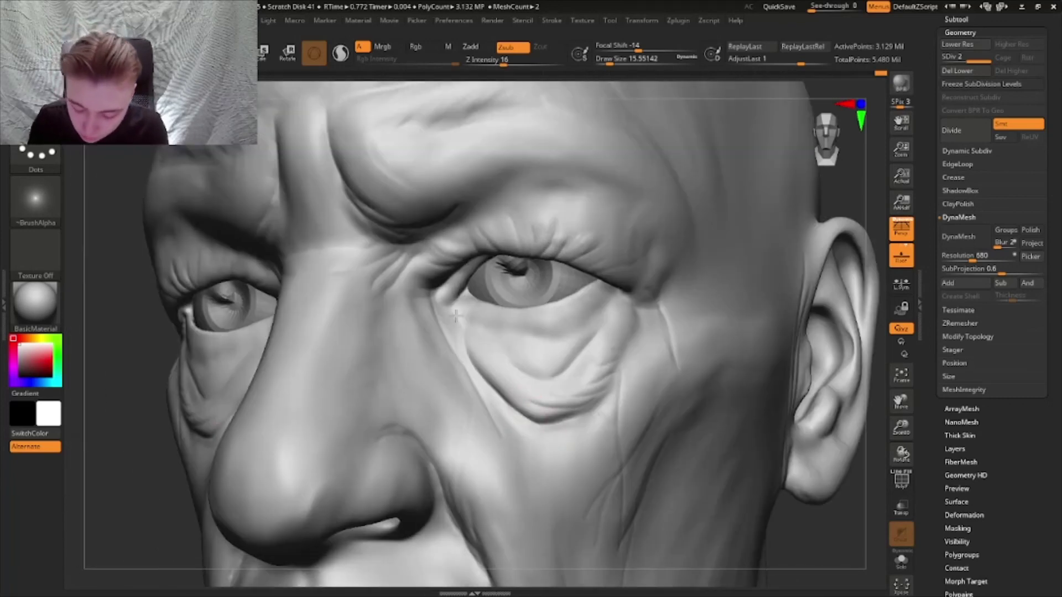
drag(456, 316, 451, 339)
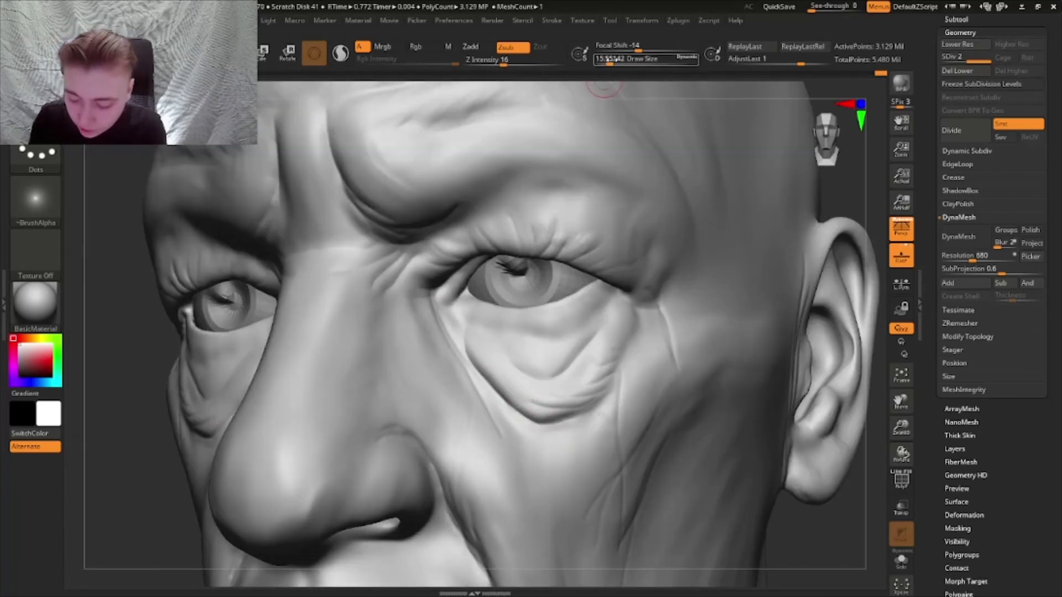
drag(611, 60, 607, 59)
right_drag(512, 266, 537, 352)
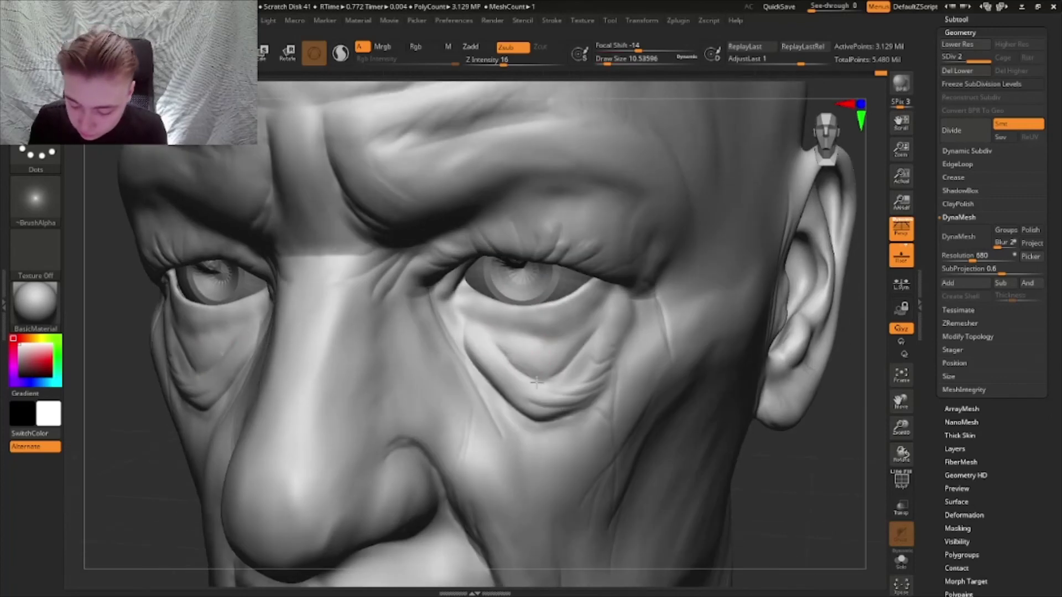
ctrl+right_drag(559, 377, 561, 391)
drag(548, 416, 447, 303)
drag(524, 440, 428, 303)
drag(496, 422, 399, 283)
key(ctrl+z)
key(ctrl+z)
key(ctrl+z)
key(ctrl+z)
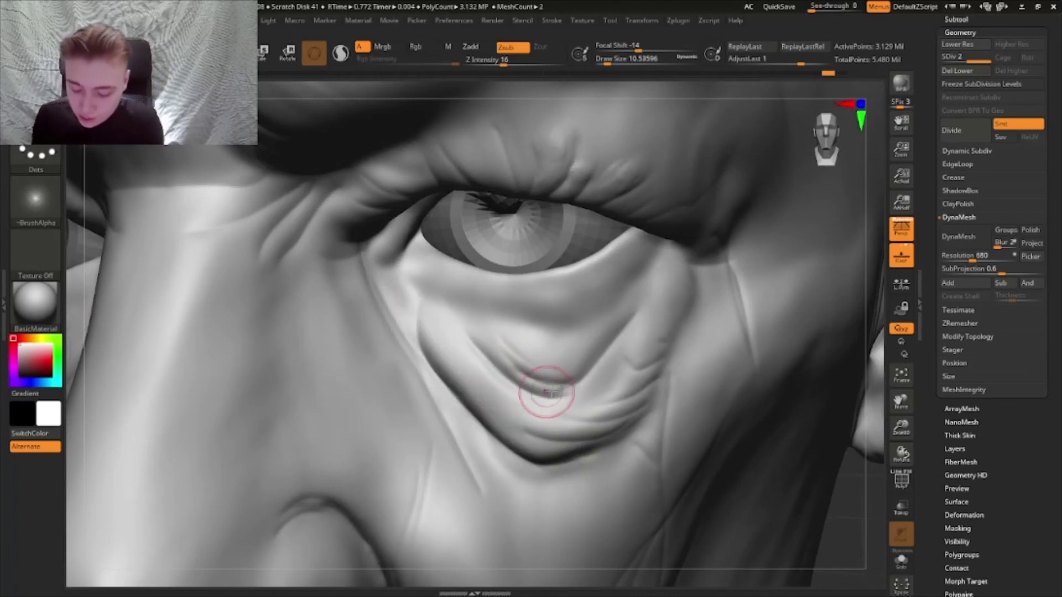
- Carve fine wrinkles along the inner fold of the eye bag with Dam Standard at draw size about 5
key(shift)
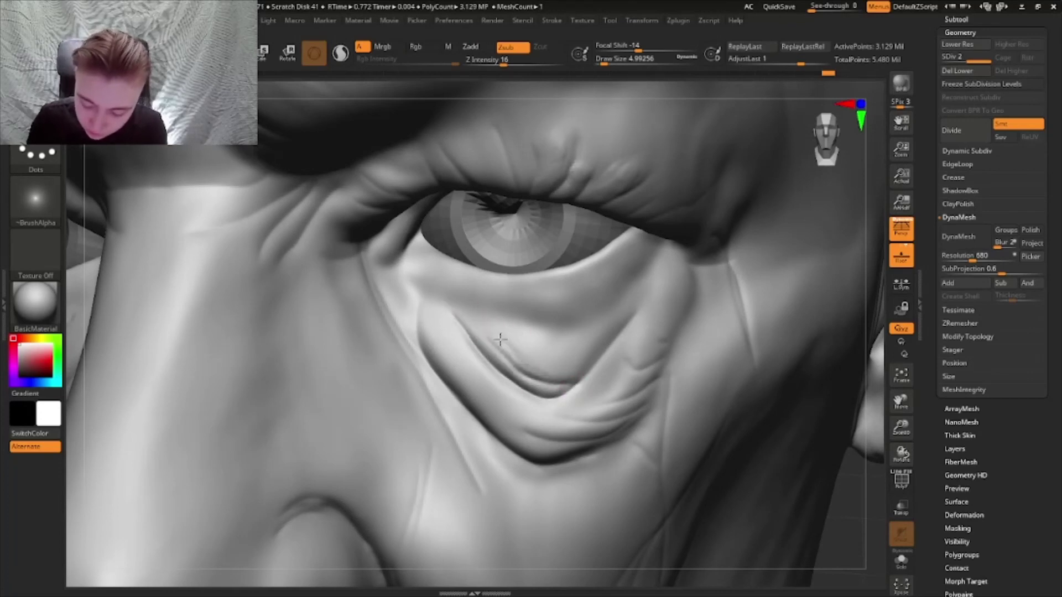
drag(594, 359, 637, 292)
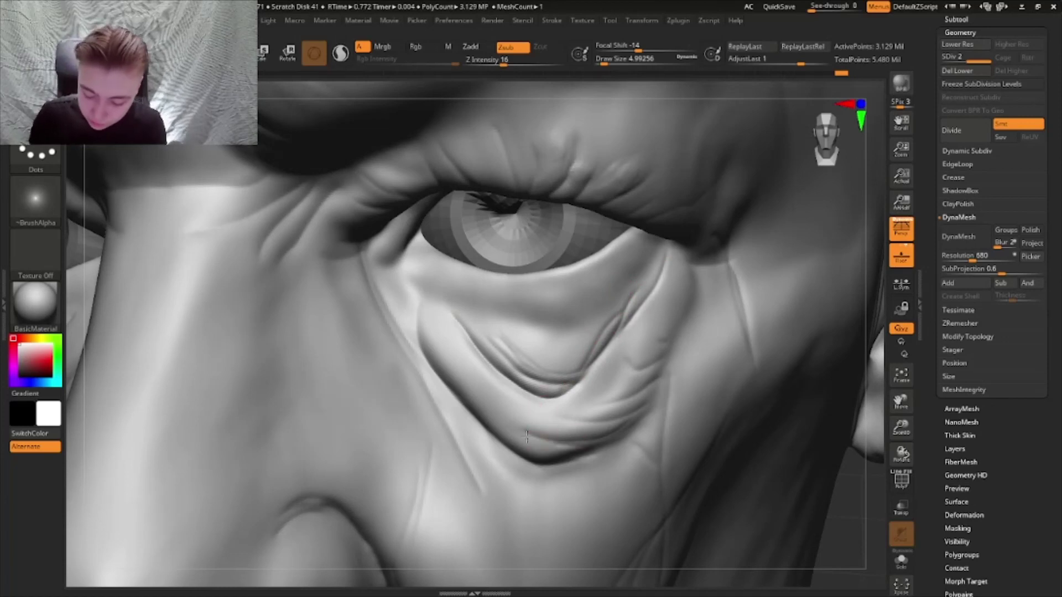
key(f)
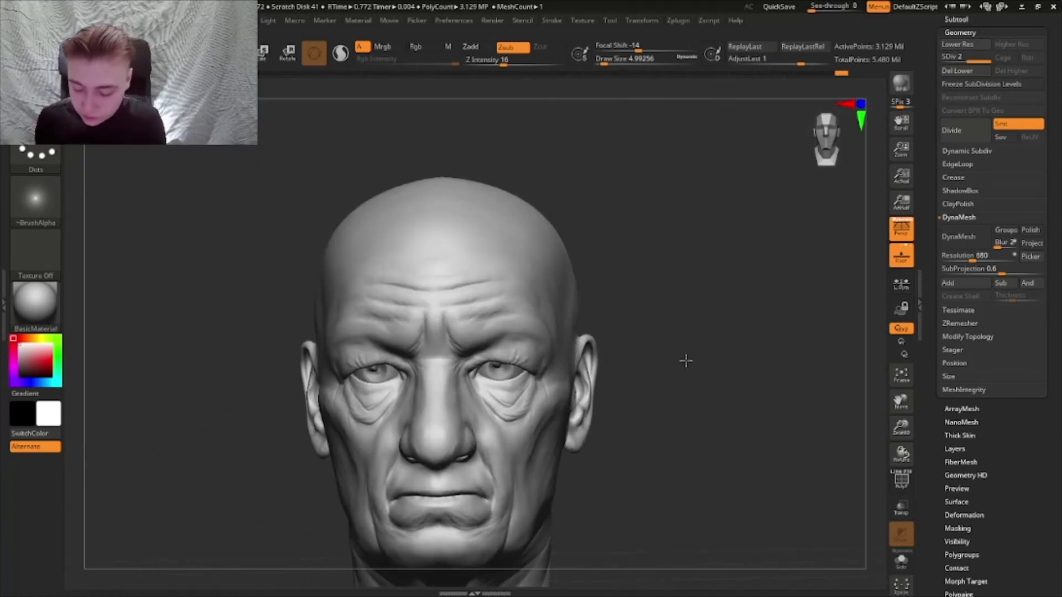
- Build up the small skin folds around the eye with Clay Buildup at draw size about 11
mouse_move(684, 360)
mouse_down()
mouse_move(694, 351)
mouse_move(683, 357)
mouse_up()
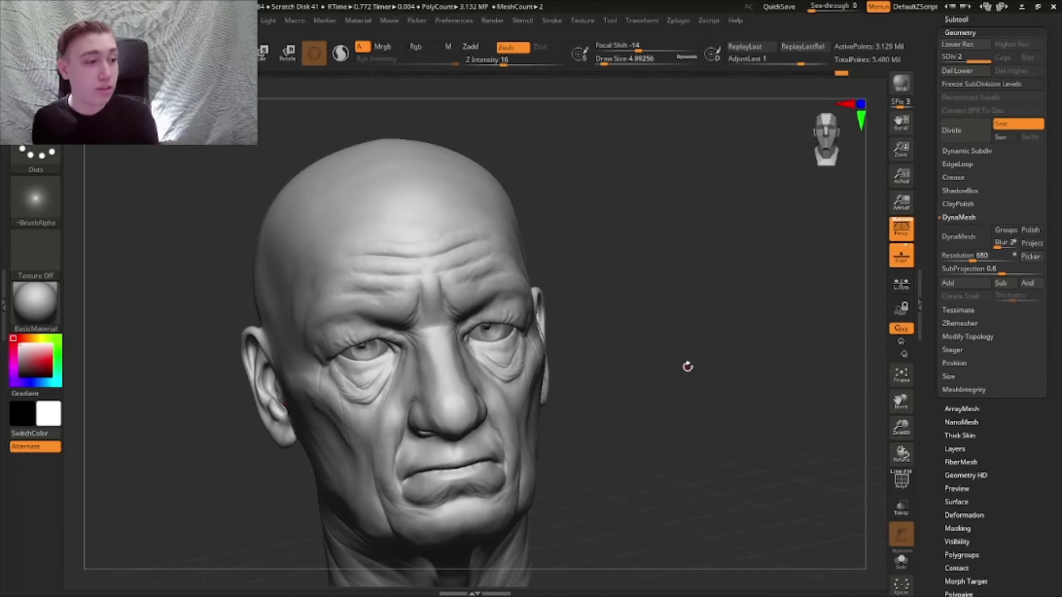
mouse_move(687, 367)
mouse_down()
mouse_move(692, 342)
mouse_move(678, 349)
mouse_move(688, 410)
mouse_up()
mouse_move(518, 367)
alt+right_down()
mouse_move(534, 398)
mouse_move(541, 384)
alt+right_up()
key(b)
key(c)
key(b)
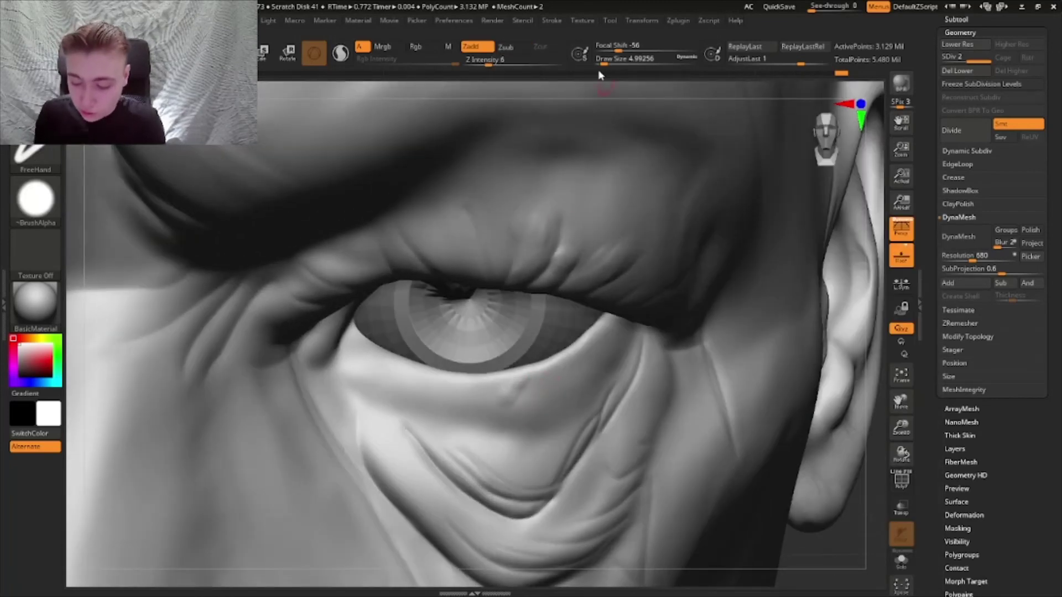
click(606, 61)
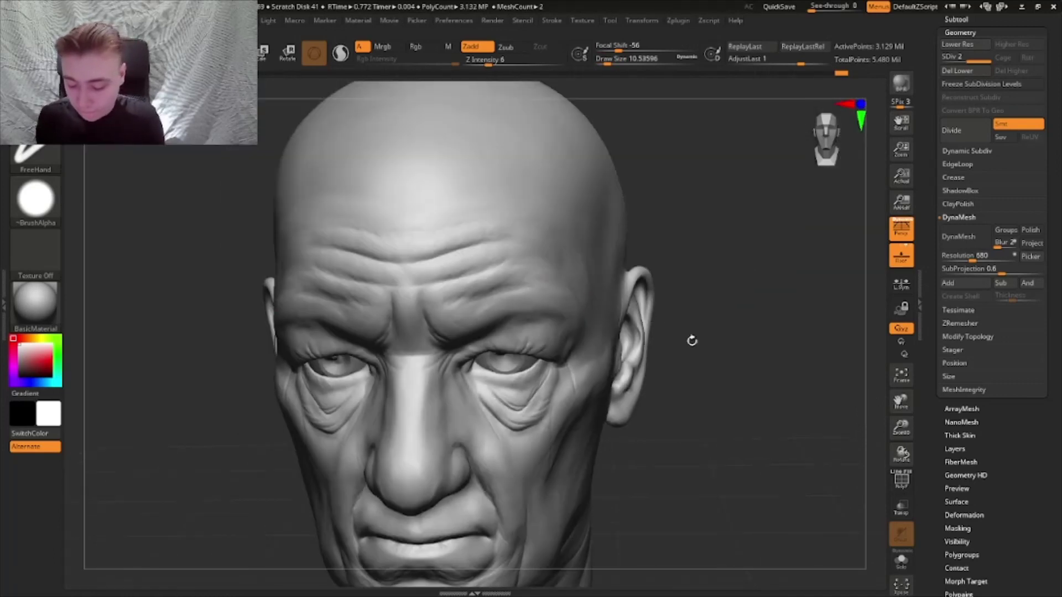
- Carve diagonal creases into the forehead above the brows with Dam Standard at draw size about 11
mouse_move(689, 339)
alt+mouse_down()
mouse_move(732, 329)
mouse_move(735, 353)
mouse_move(732, 327)
mouse_move(725, 360)
mouse_move(739, 360)
mouse_move(742, 343)
mouse_move(755, 437)
alt+mouse_up()
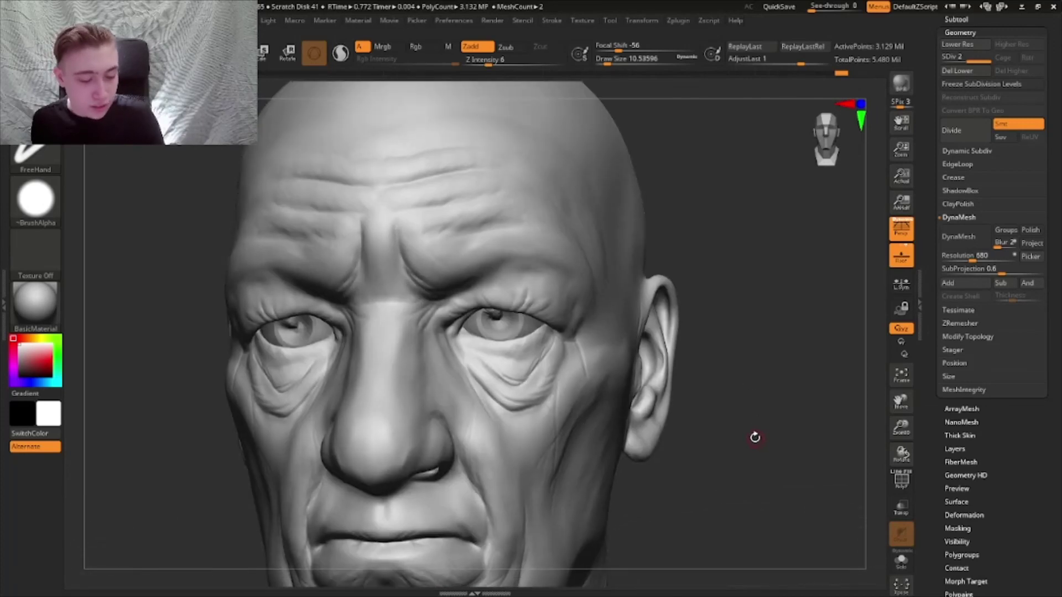
key(b)
key(d)
key(s)
drag(739, 312, 708, 317)
right_drag(547, 283, 538, 311)
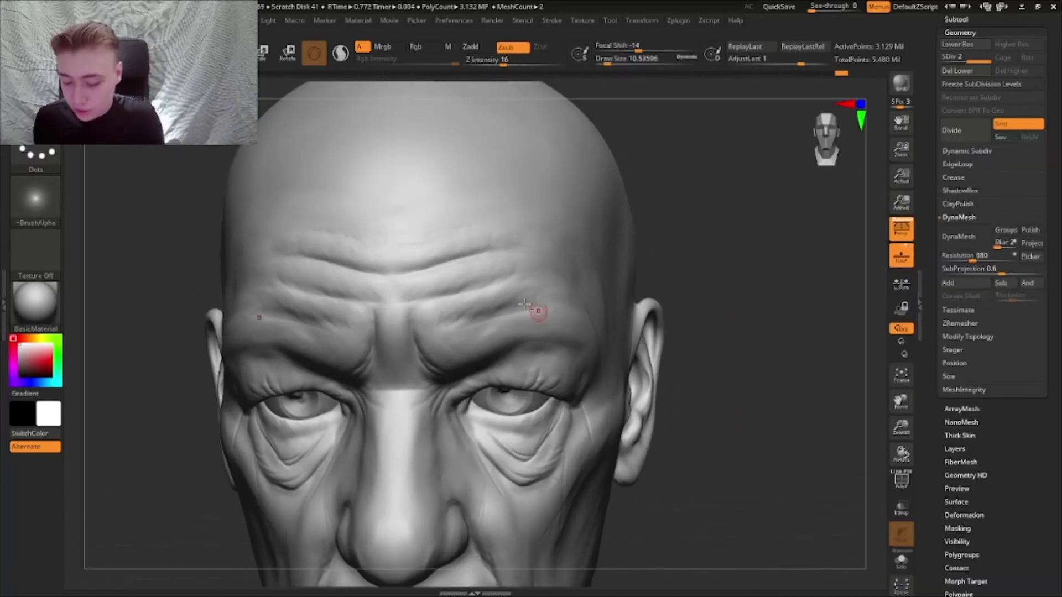
alt+drag(525, 304, 451, 298)
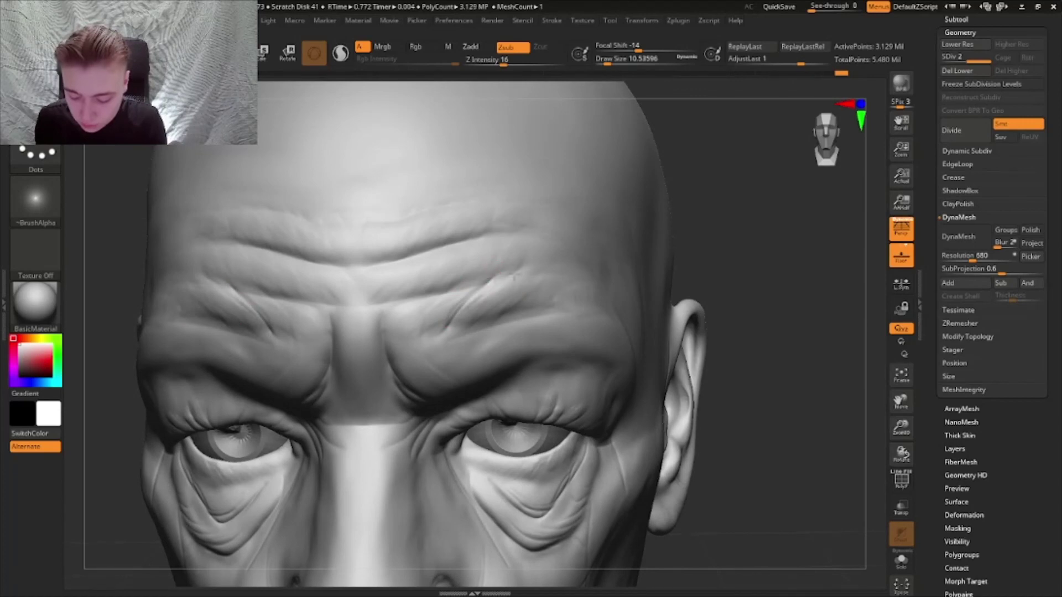
ctrl+right_drag(514, 277, 509, 204)
alt+right_drag(505, 377, 509, 341)
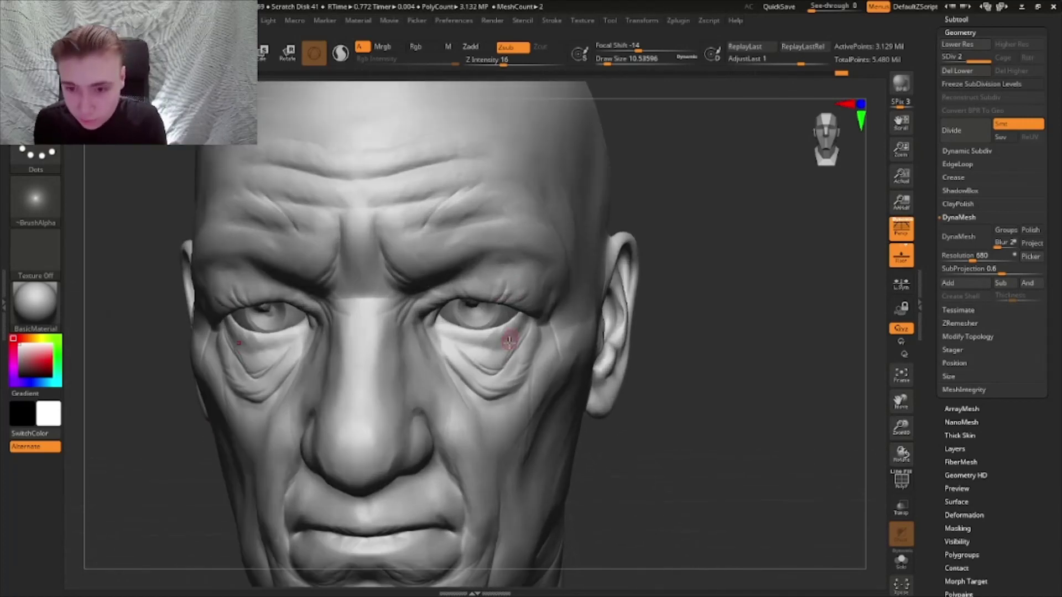
- Build up vertical skin folds on the upper eyelid with Clay Buildup at draw size about 11 and lightly smooth them
mouse_move(509, 340)
alt+mouse_down()
mouse_move(505, 308)
mouse_move(507, 333)
alt+mouse_up()
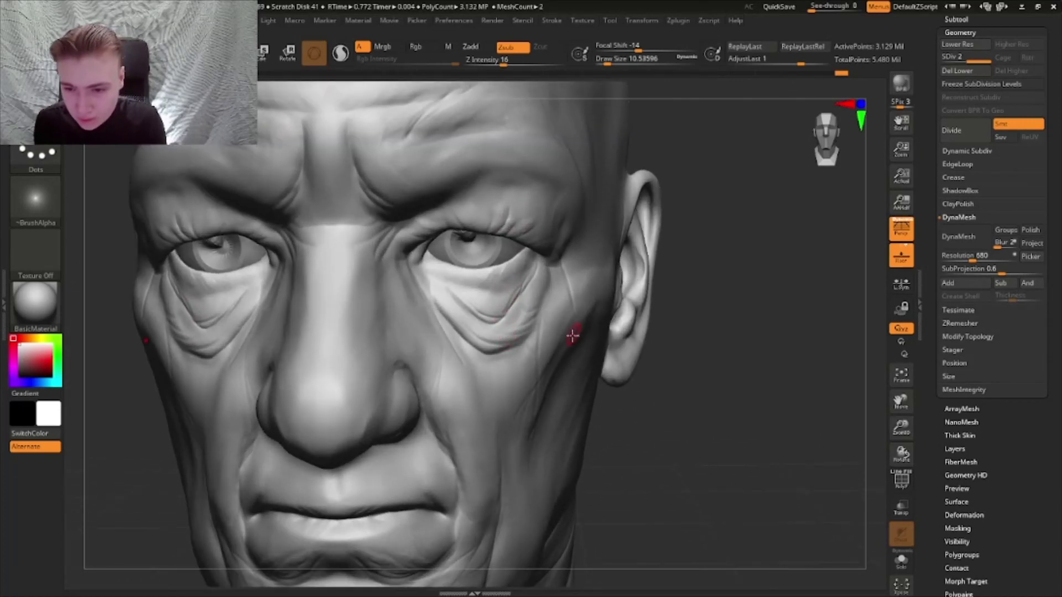
alt+drag(573, 335, 487, 202)
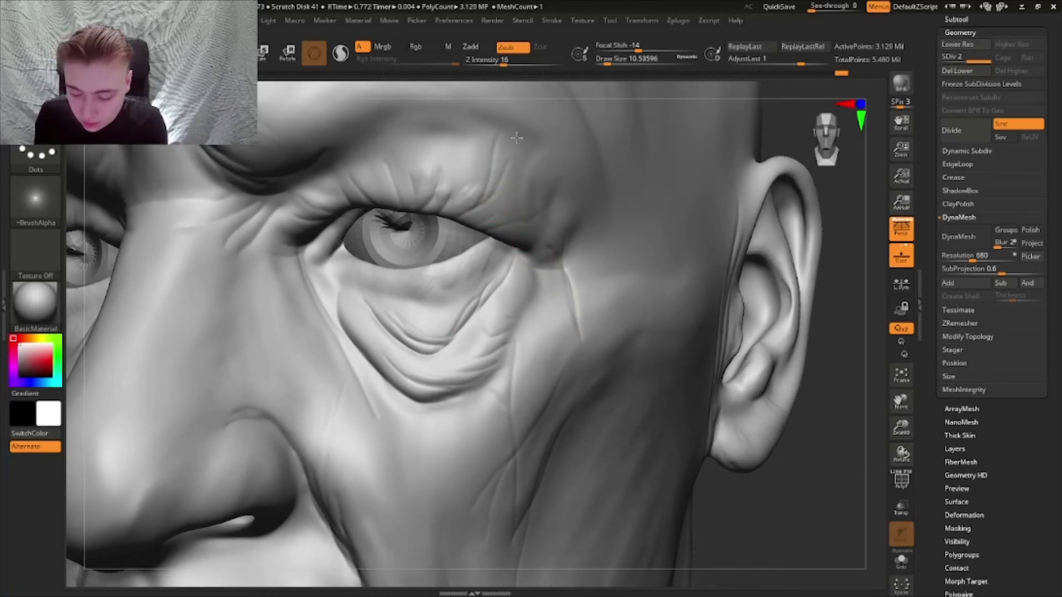
key(b)
click(464, 167)
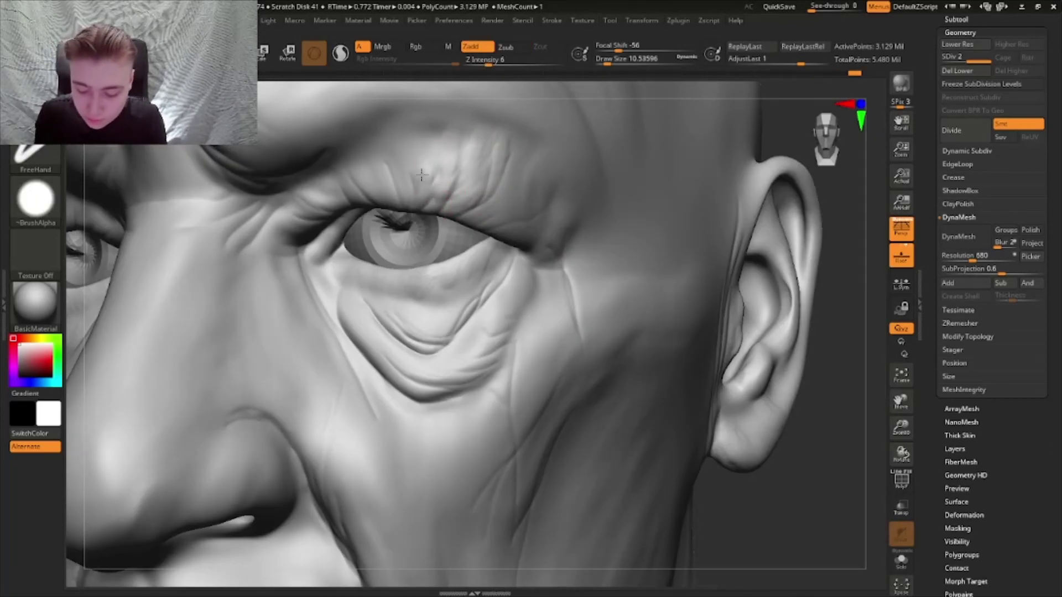
shift+drag(494, 154, 491, 145)
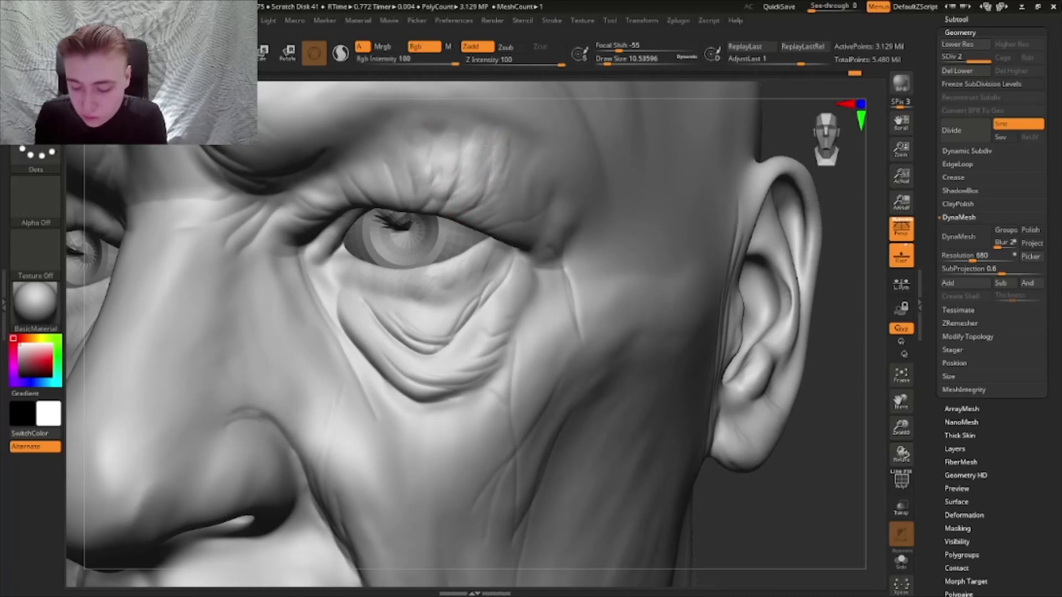
- Carve fine wrinkles into the upper lip and the corner of the mouth with Dam Standard at draw size about 11
mouse_move(741, 487)
alt+mouse_down()
mouse_move(744, 439)
mouse_move(724, 367)
mouse_move(747, 454)
alt+mouse_up()
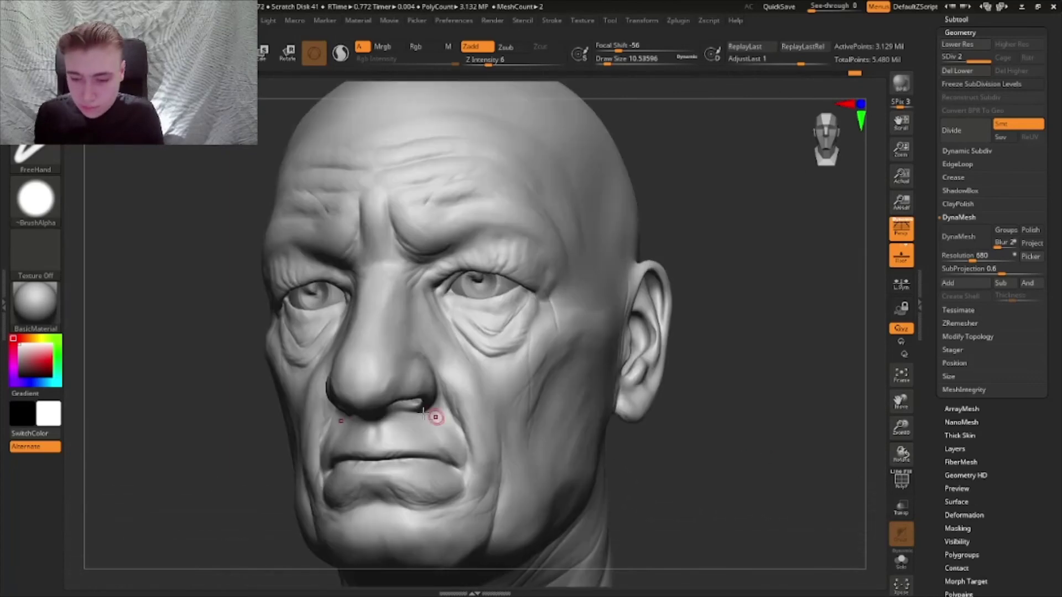
mouse_move(432, 410)
alt+right_down()
mouse_move(469, 357)
mouse_move(498, 357)
mouse_move(499, 381)
alt+right_up()
key(b)
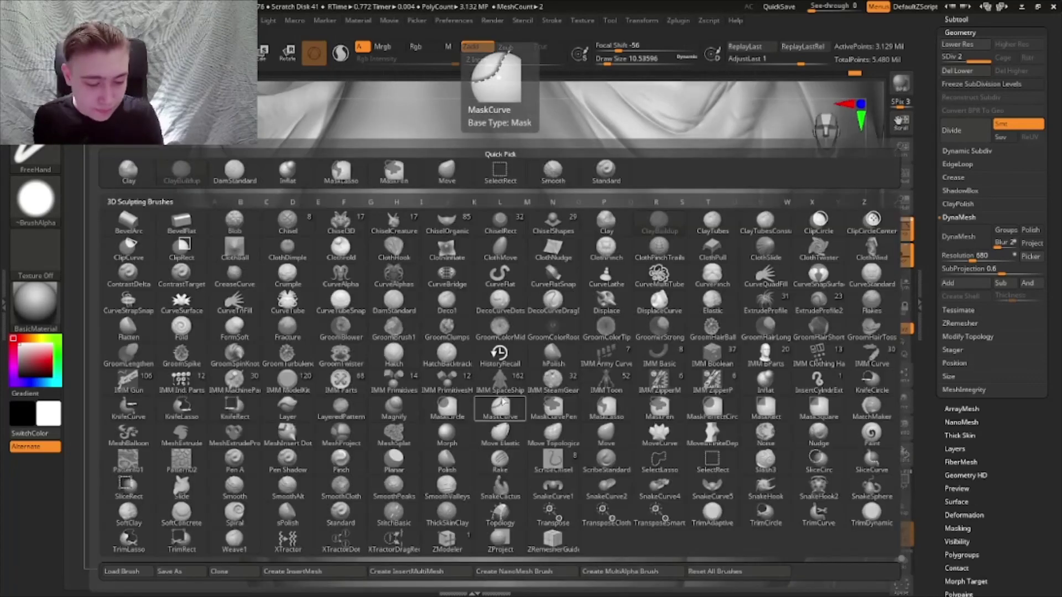
key(d)
key(s)
right_drag(474, 323, 498, 376)
drag(510, 415, 522, 387)
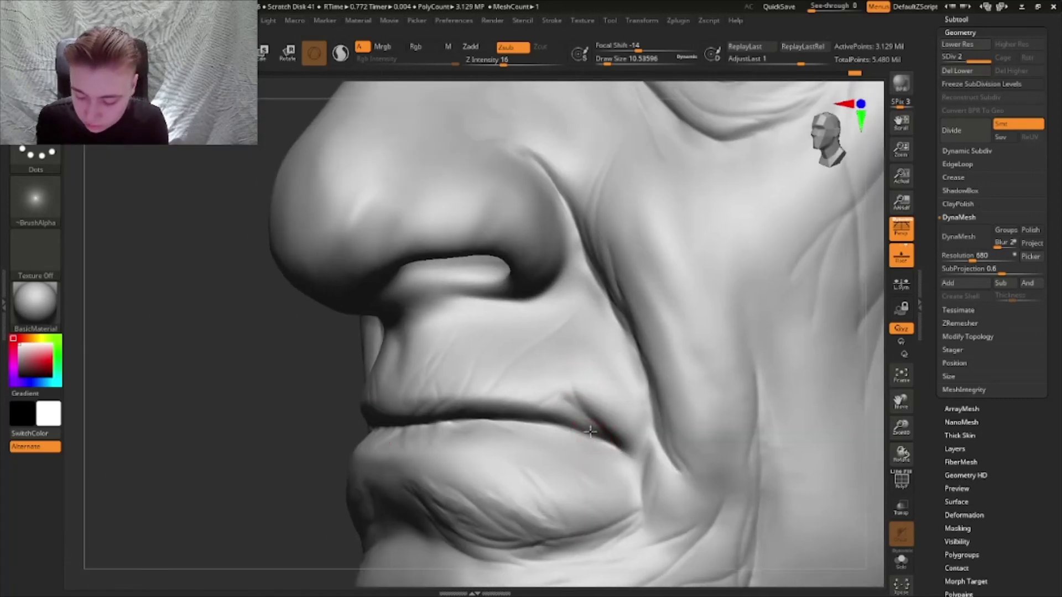
drag(569, 379, 725, 472)
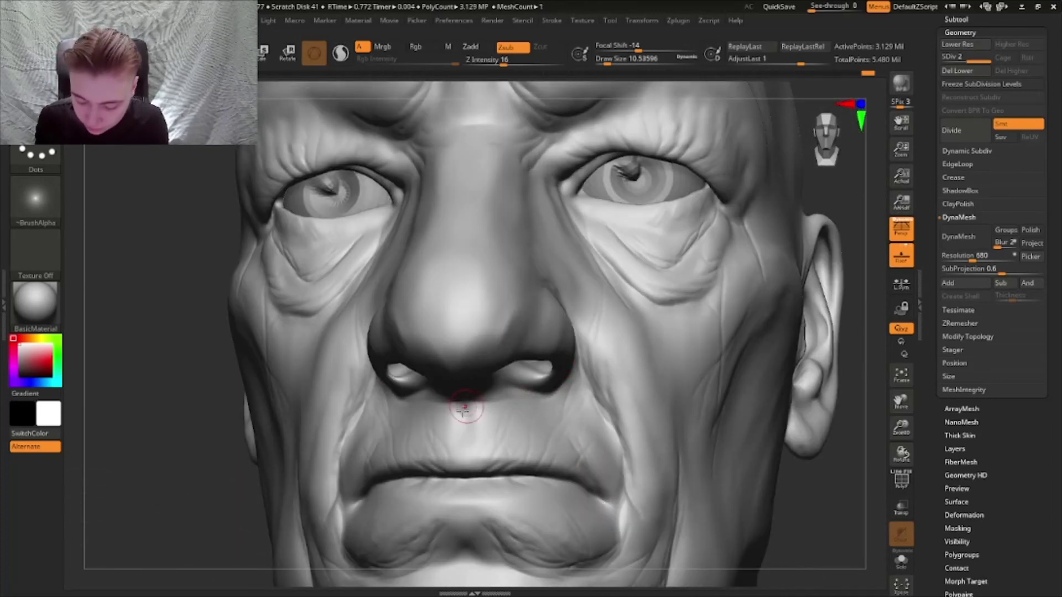
- Refine the fine creases along the lower lip with Dam Standard at draw size about 11 and check the whole head
right_drag(528, 402, 501, 423)
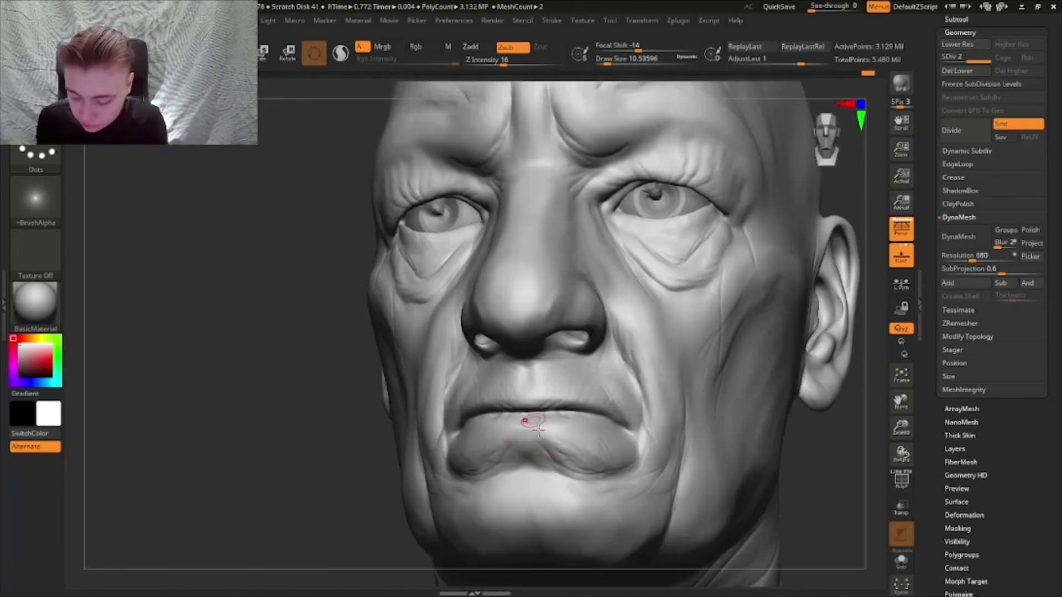
right_drag(538, 430, 531, 434)
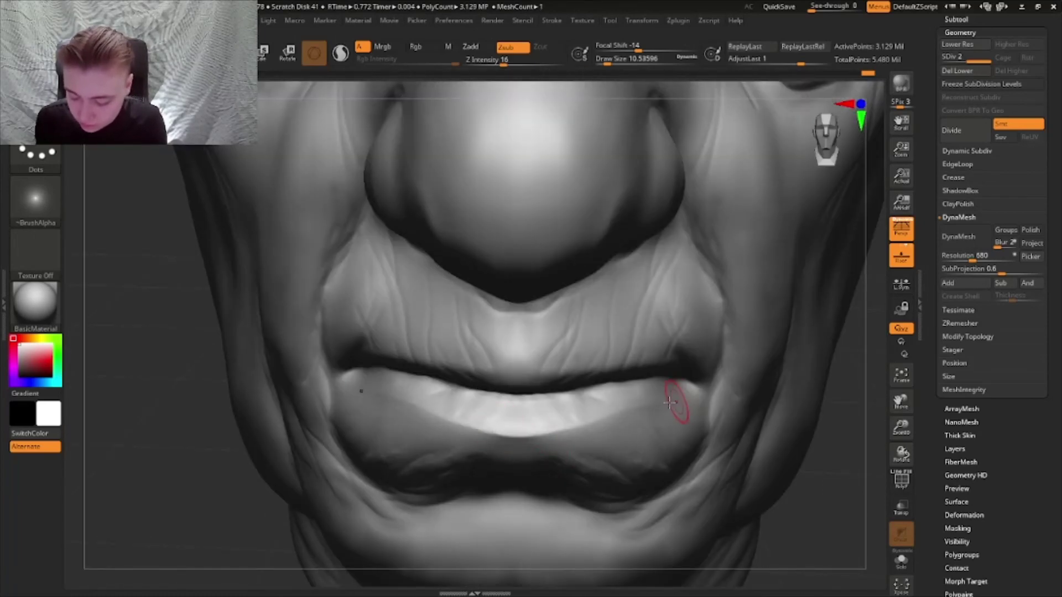
shift+drag(669, 402, 621, 405)
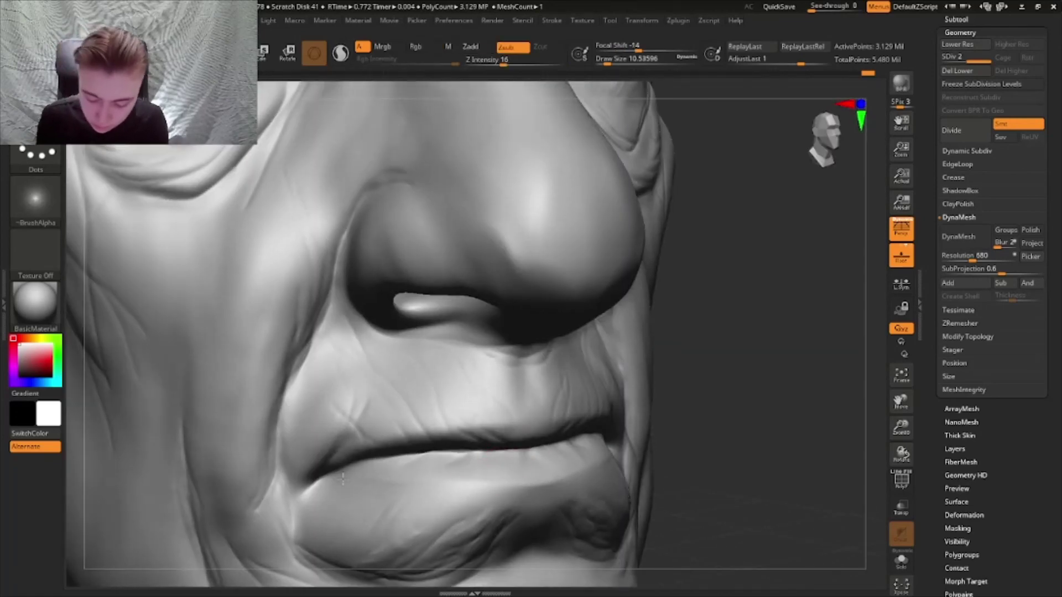
alt+right_drag(489, 491, 723, 417)
mouse_move(748, 416)
alt+mouse_down()
mouse_move(718, 401)
mouse_move(739, 429)
mouse_move(704, 413)
mouse_move(715, 435)
mouse_move(796, 433)
mouse_move(791, 448)
mouse_move(786, 434)
mouse_move(754, 443)
mouse_move(765, 457)
mouse_move(772, 450)
mouse_move(770, 474)
alt+mouse_up()
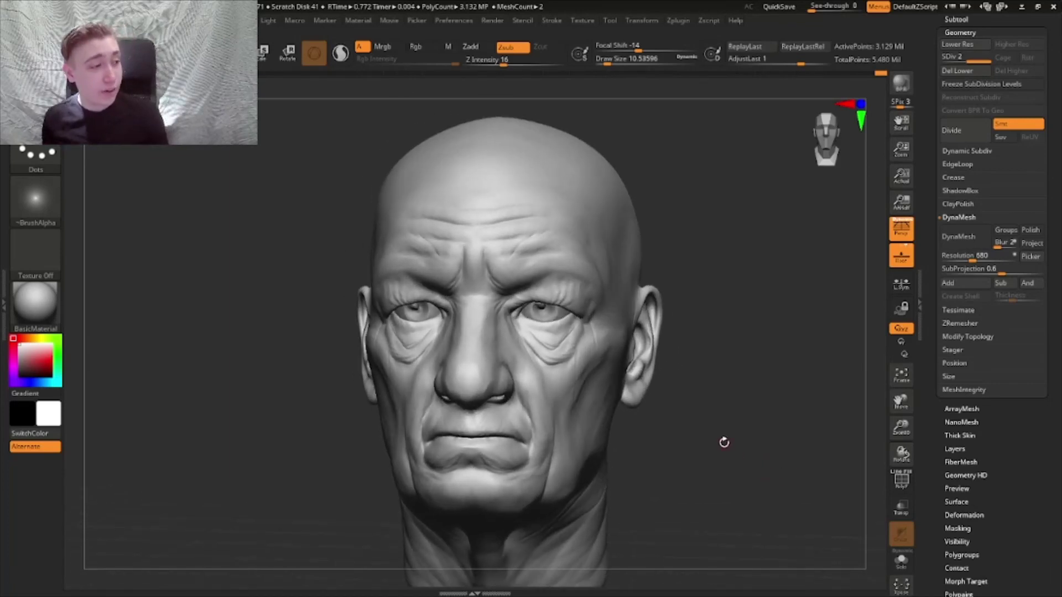
drag(777, 421, 781, 454)
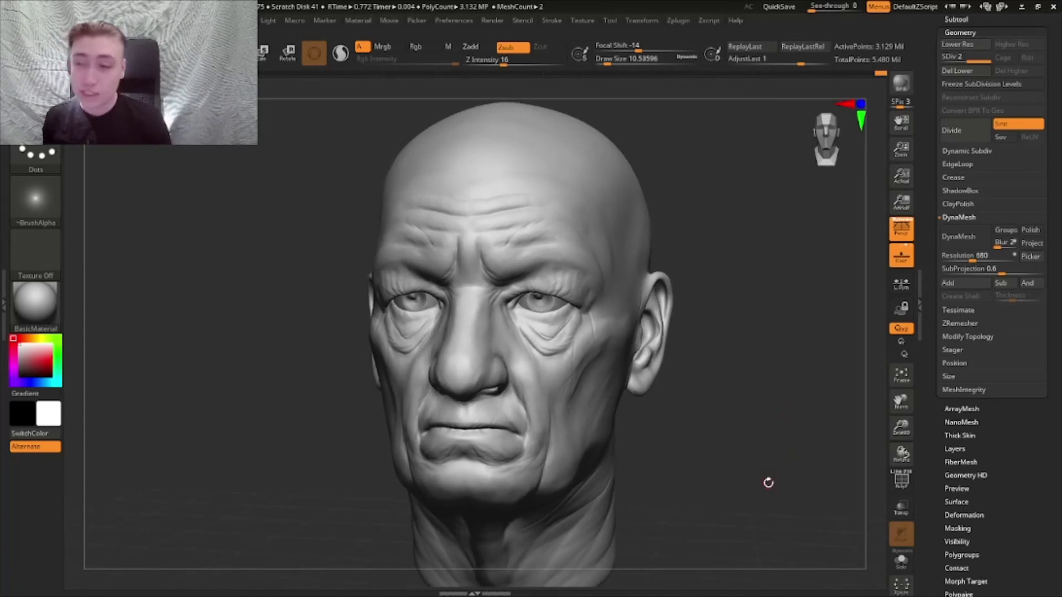